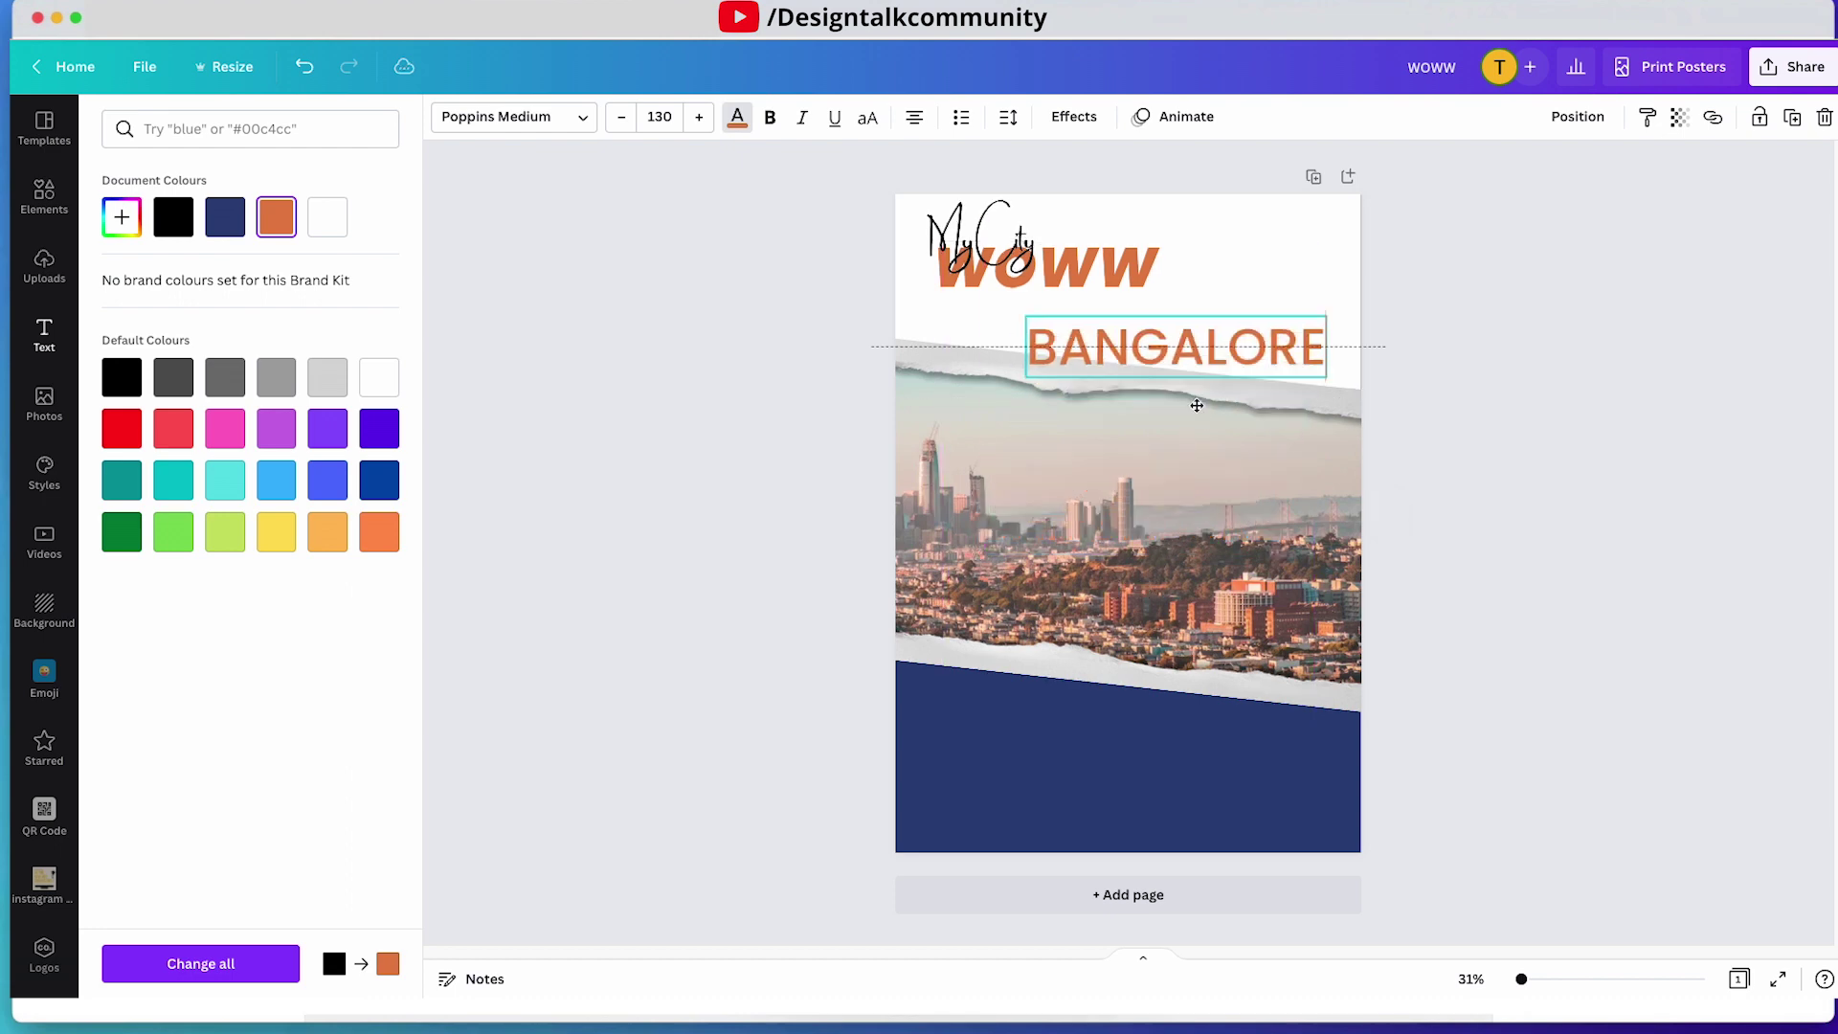
# - Shrink the BANGALORE text to about size 58 and place it directly beneath the WOWW text
pyautogui.moveTo(1330, 294); pyautogui.dragTo(1201, 321)
pyautogui.moveTo(1132, 389); pyautogui.dragTo(1098, 366)
pyautogui.moveTo(987, 329); pyautogui.dragTo(1098, 357)
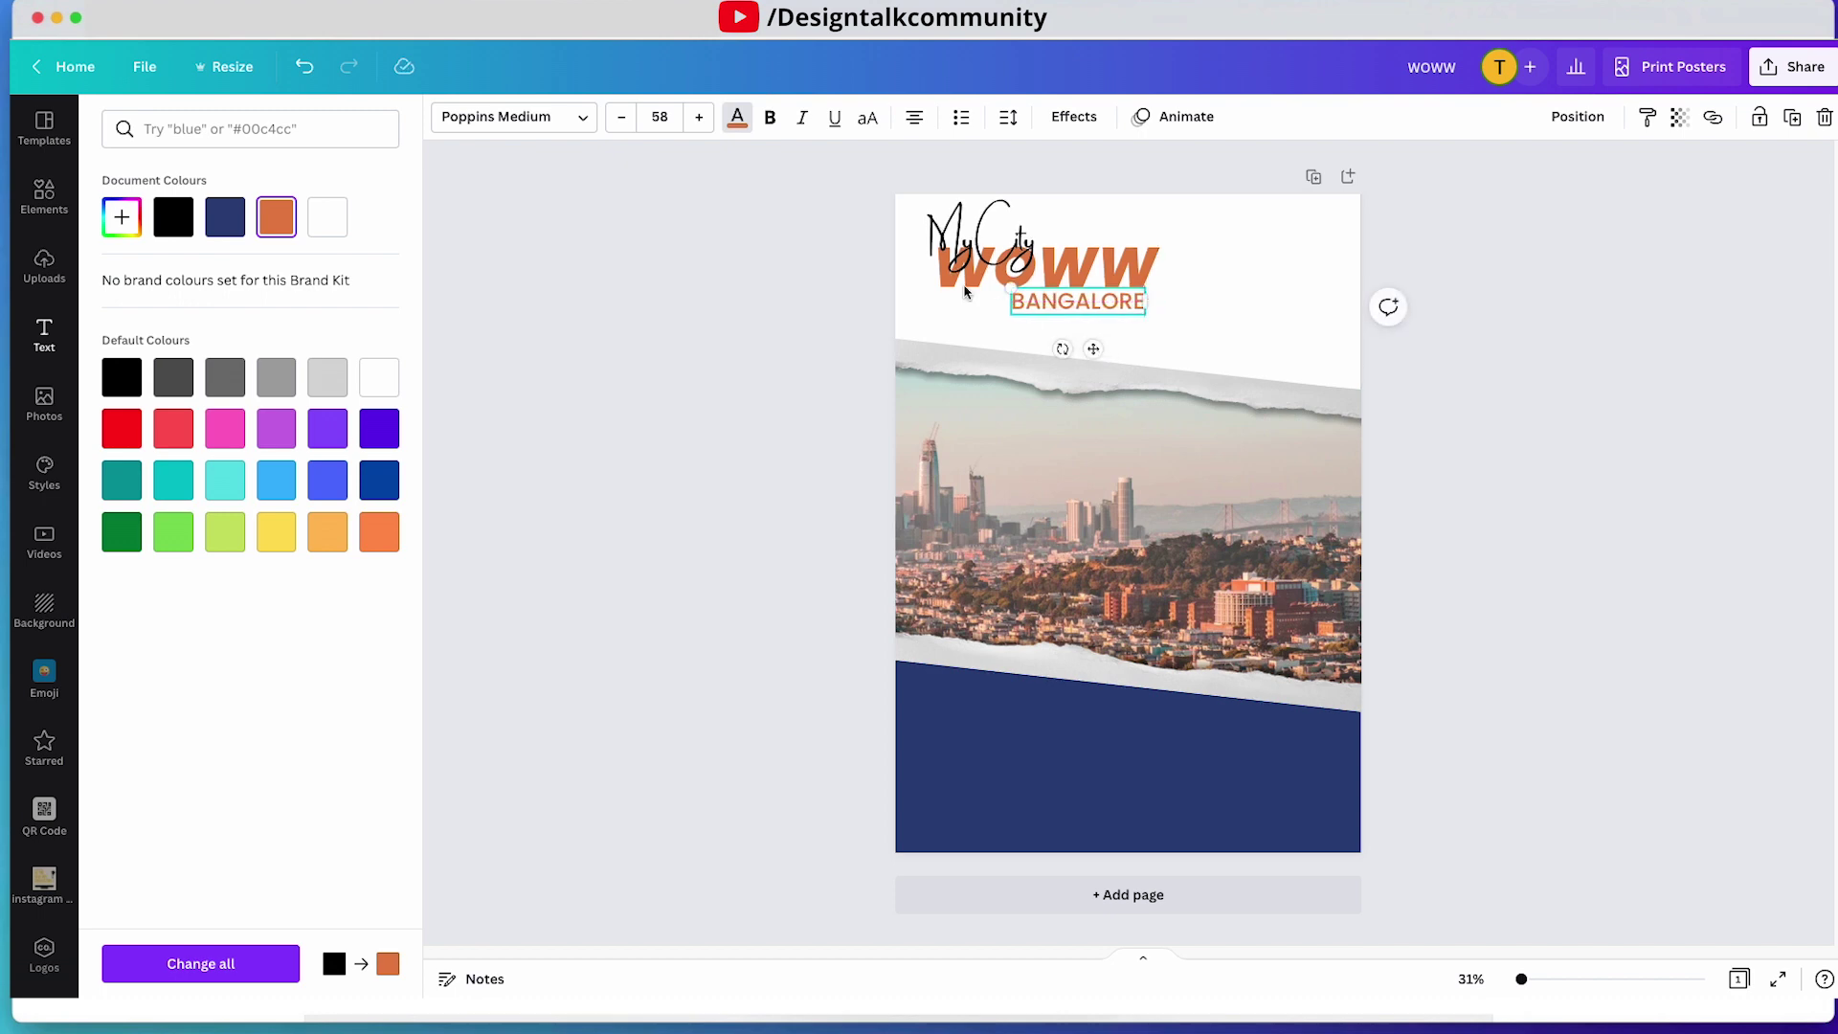
# - Group the My City, WOWW and BANGALORE texts into one title, leaving out the torn-paper image
pyautogui.click(879, 251)
pyautogui.moveTo(804, 219); pyautogui.dragTo(1203, 320)
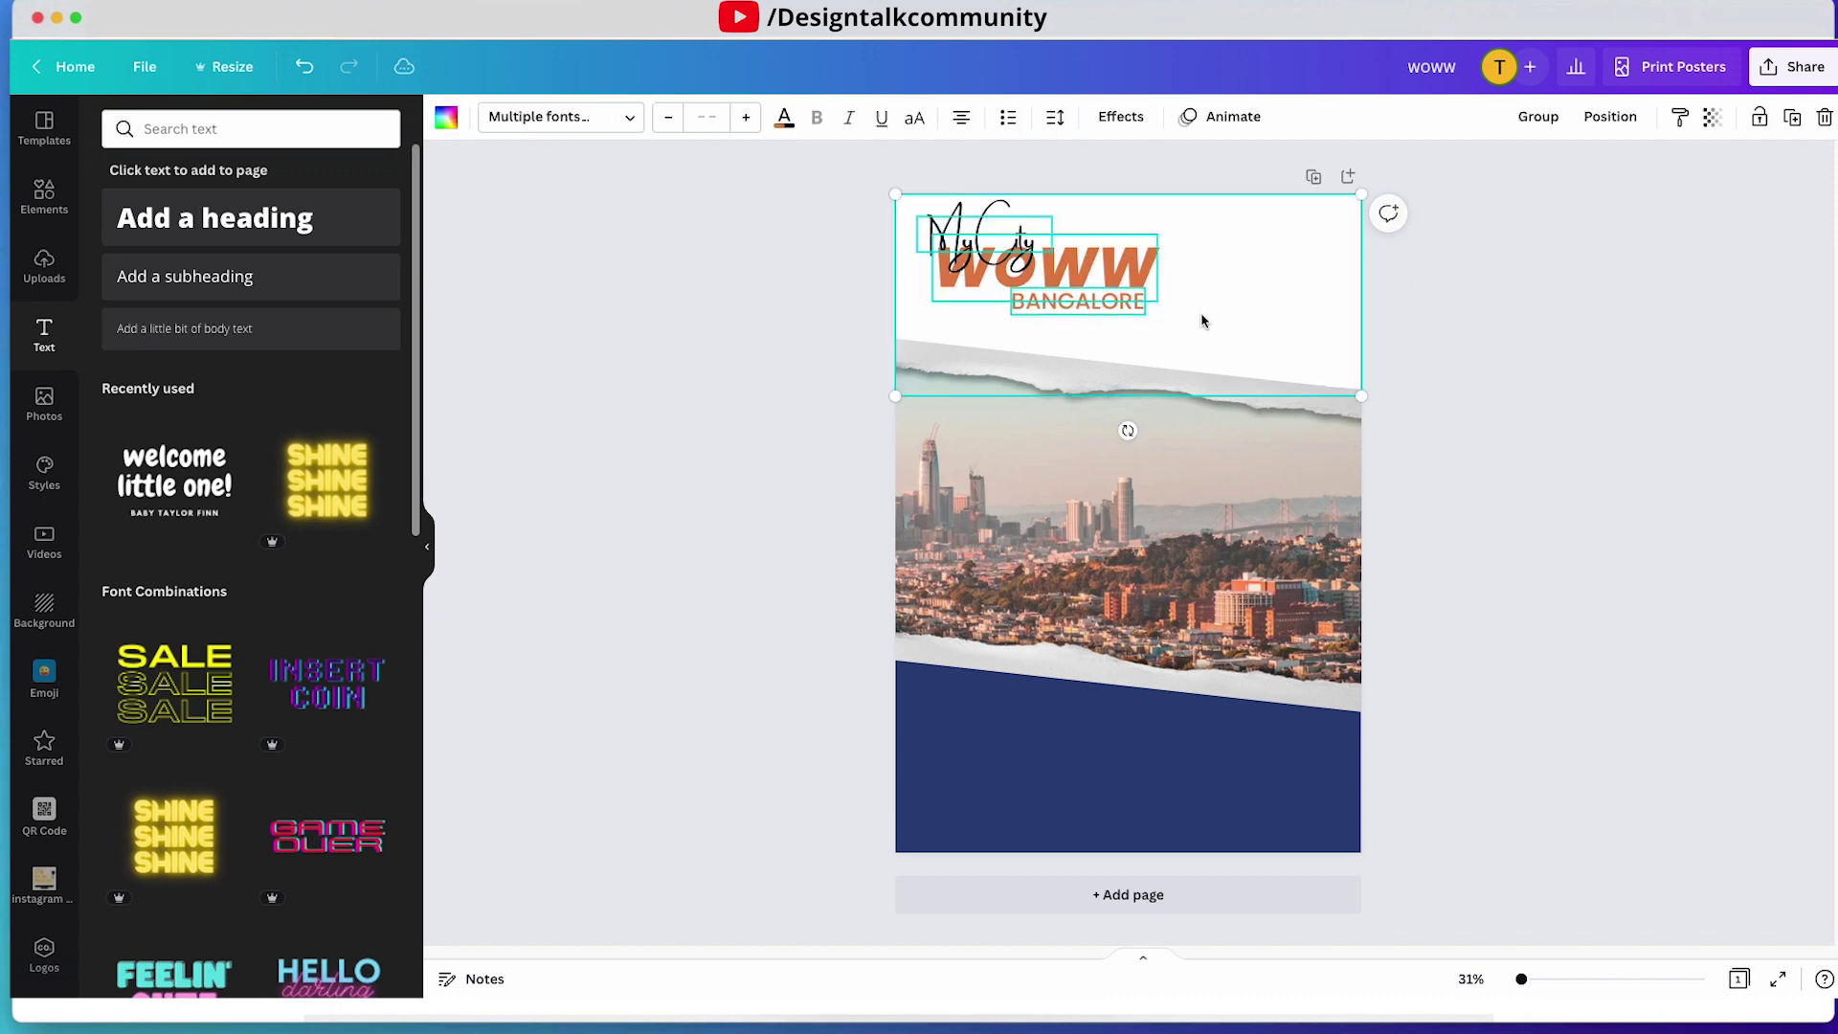
pyautogui.click(960, 222)
pyautogui.keyDown('shift'); pyautogui.click(1043, 273); pyautogui.keyUp('shift')
pyautogui.keyDown('shift'); pyautogui.click(1116, 306); pyautogui.keyUp('shift')
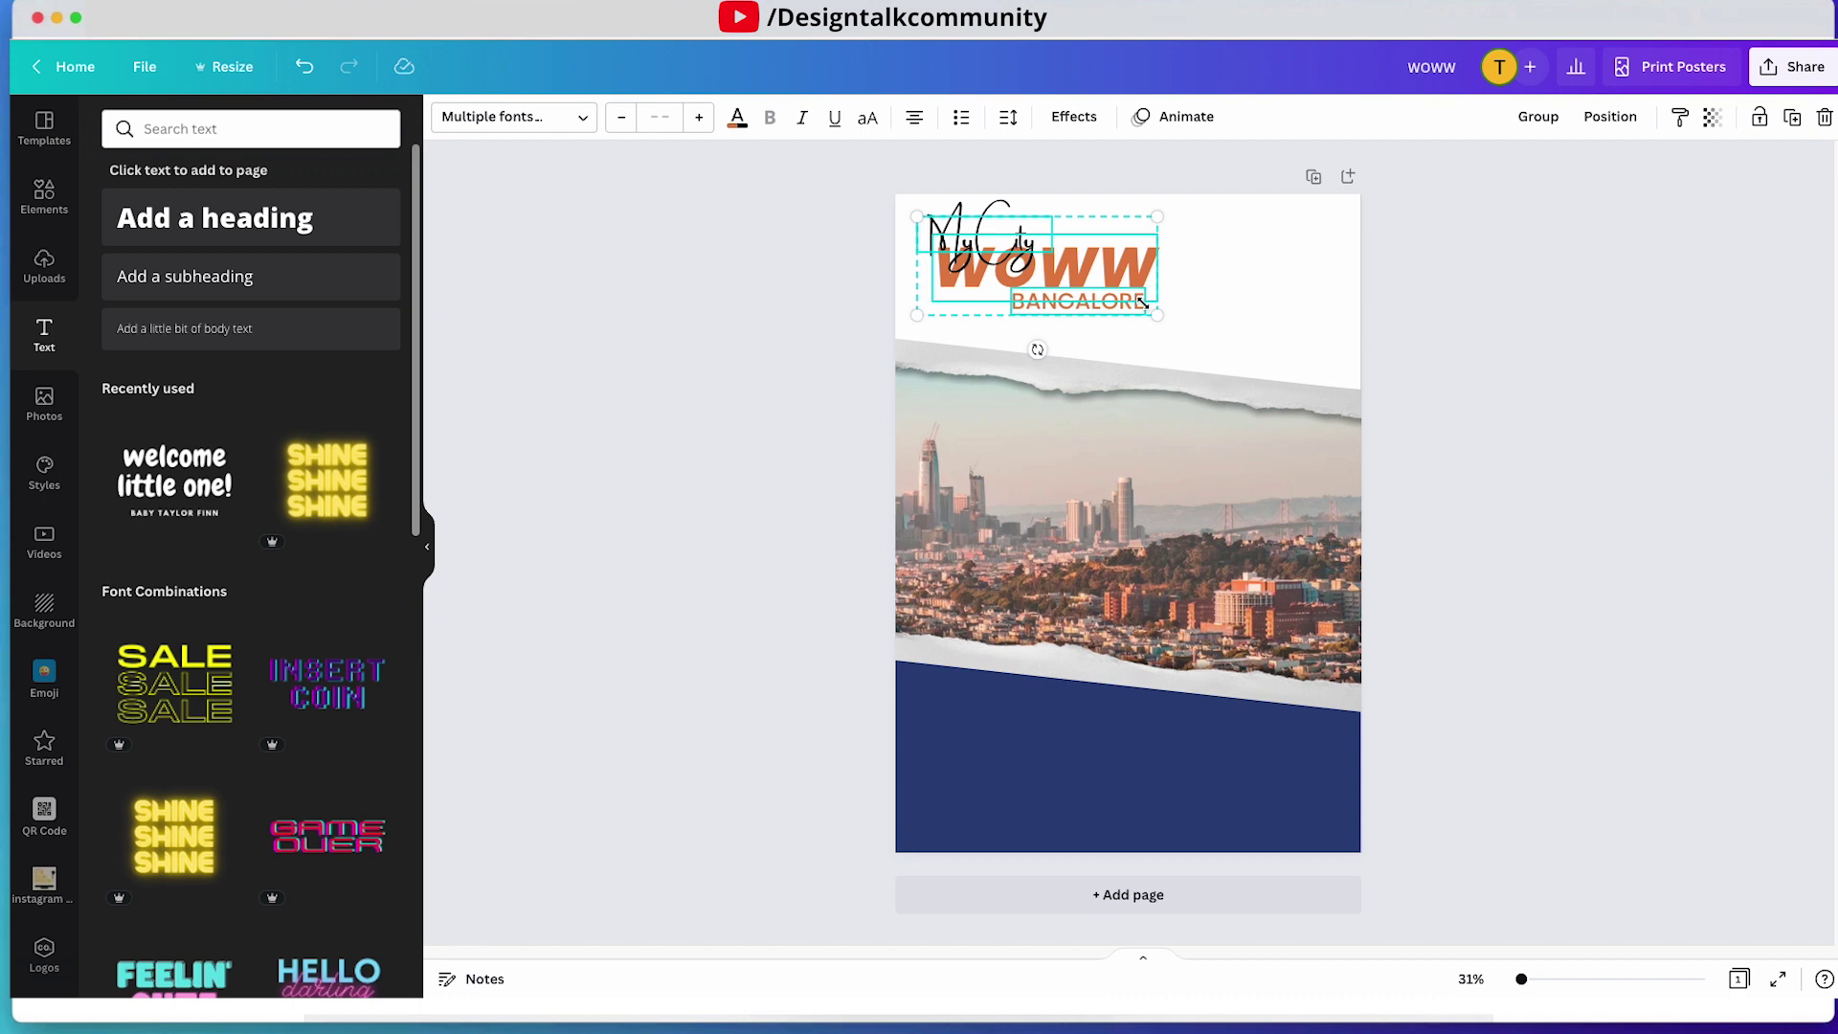
pyautogui.press('super+g')
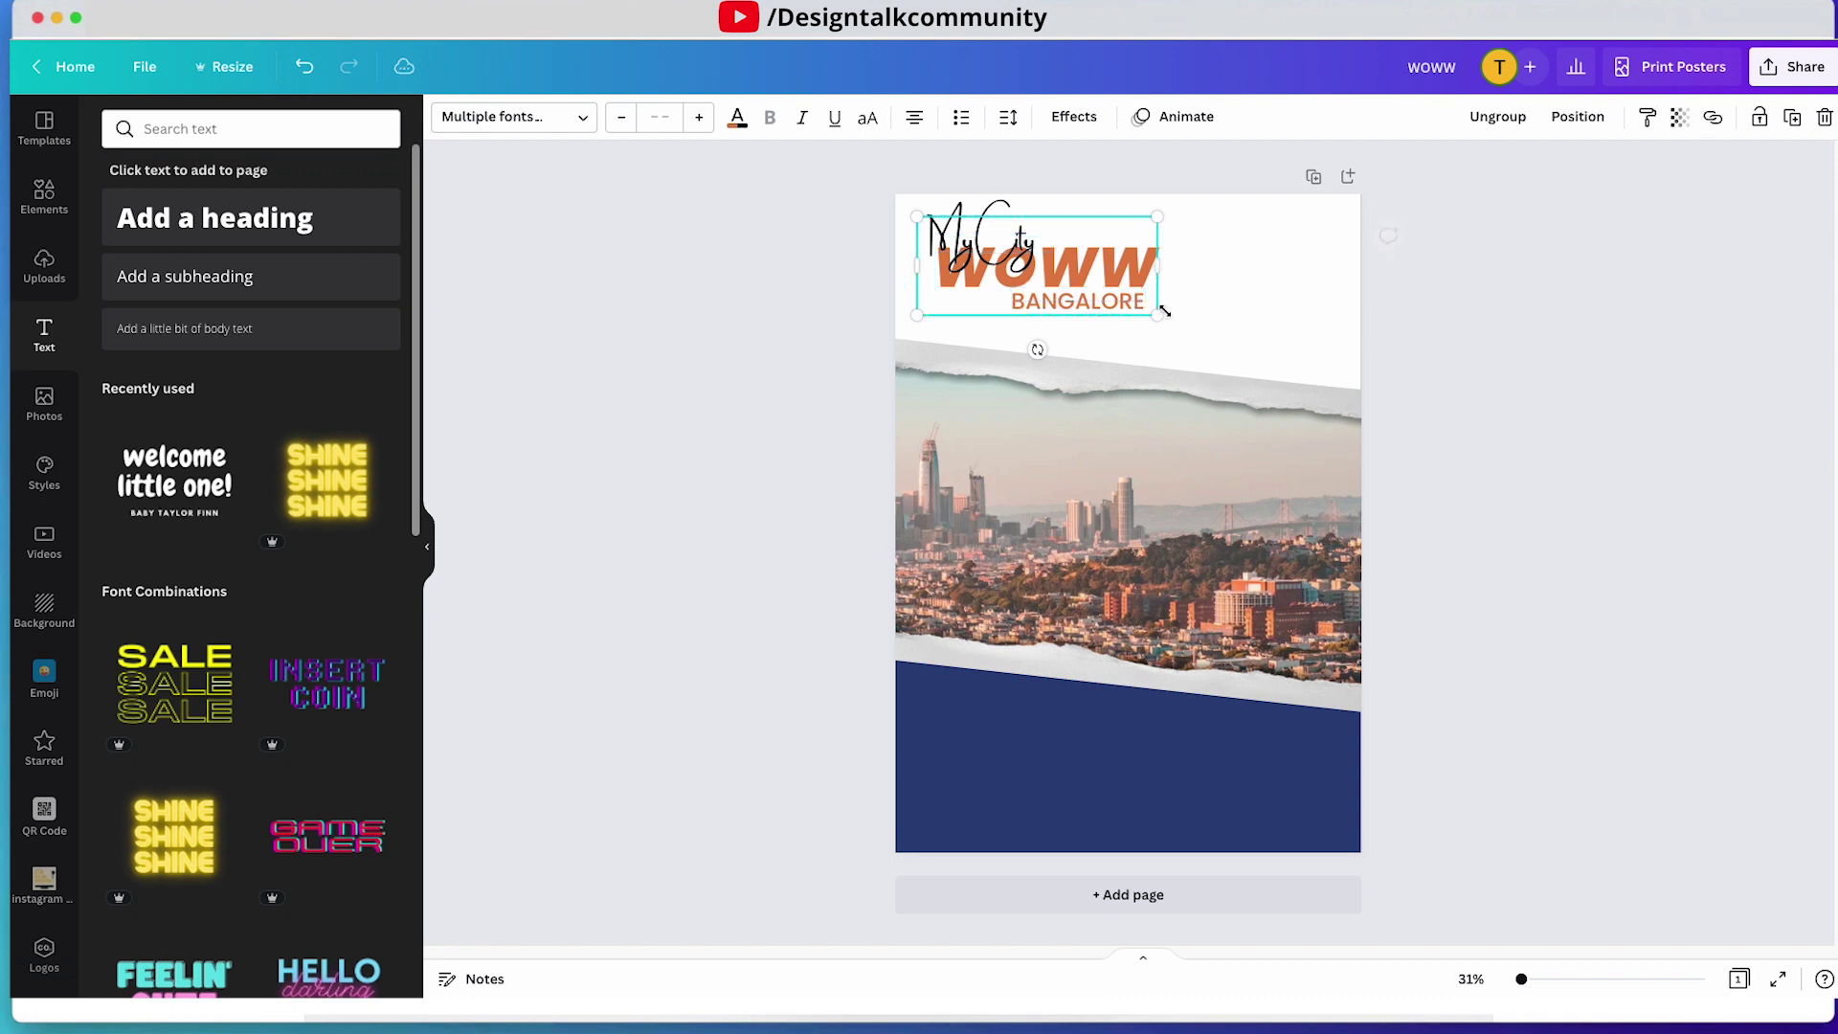
# - Enlarge the grouped title slightly and reposition it in the white area at the poster's upper left
pyautogui.moveTo(1161, 320); pyautogui.dragTo(1188, 329)
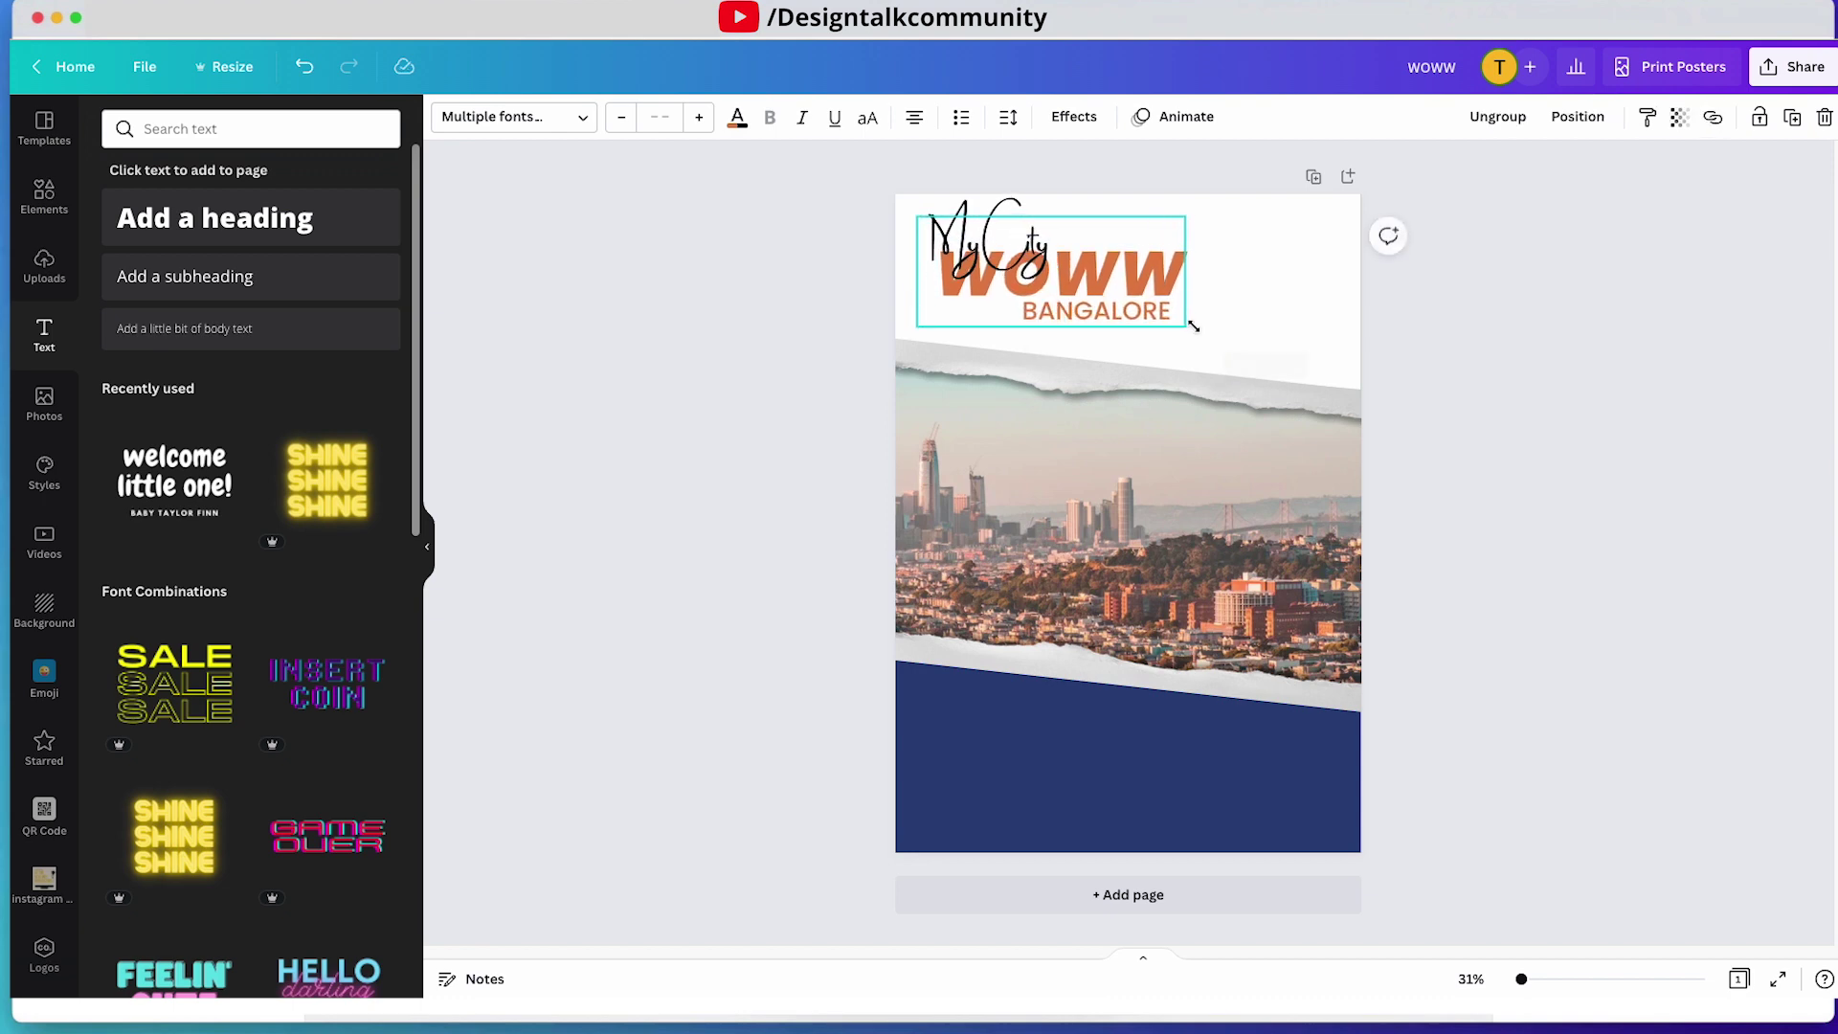
pyautogui.moveTo(1050, 361); pyautogui.dragTo(1045, 365)
pyautogui.moveTo(1088, 285); pyautogui.dragTo(1095, 287)
pyautogui.click(789, 303)
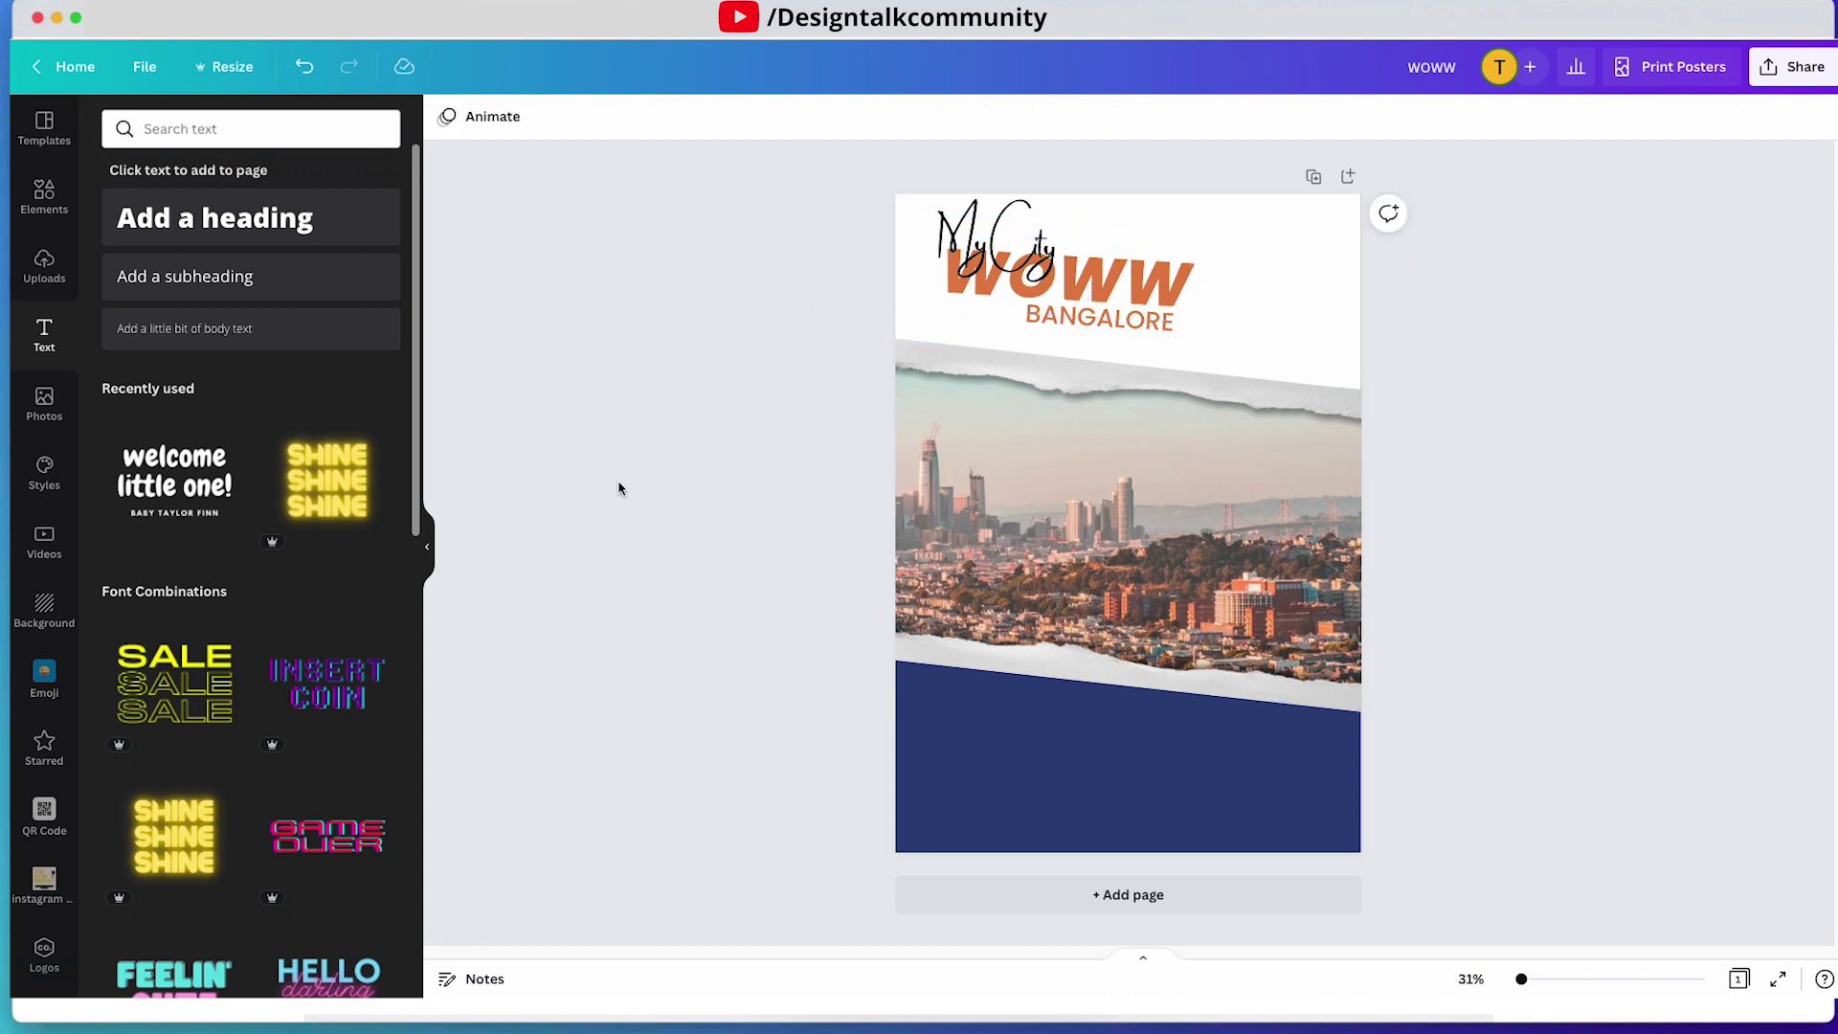
# - Add a circle shape over the lower middle of the poster and fill it with the document's orange
pyautogui.click(45, 195)
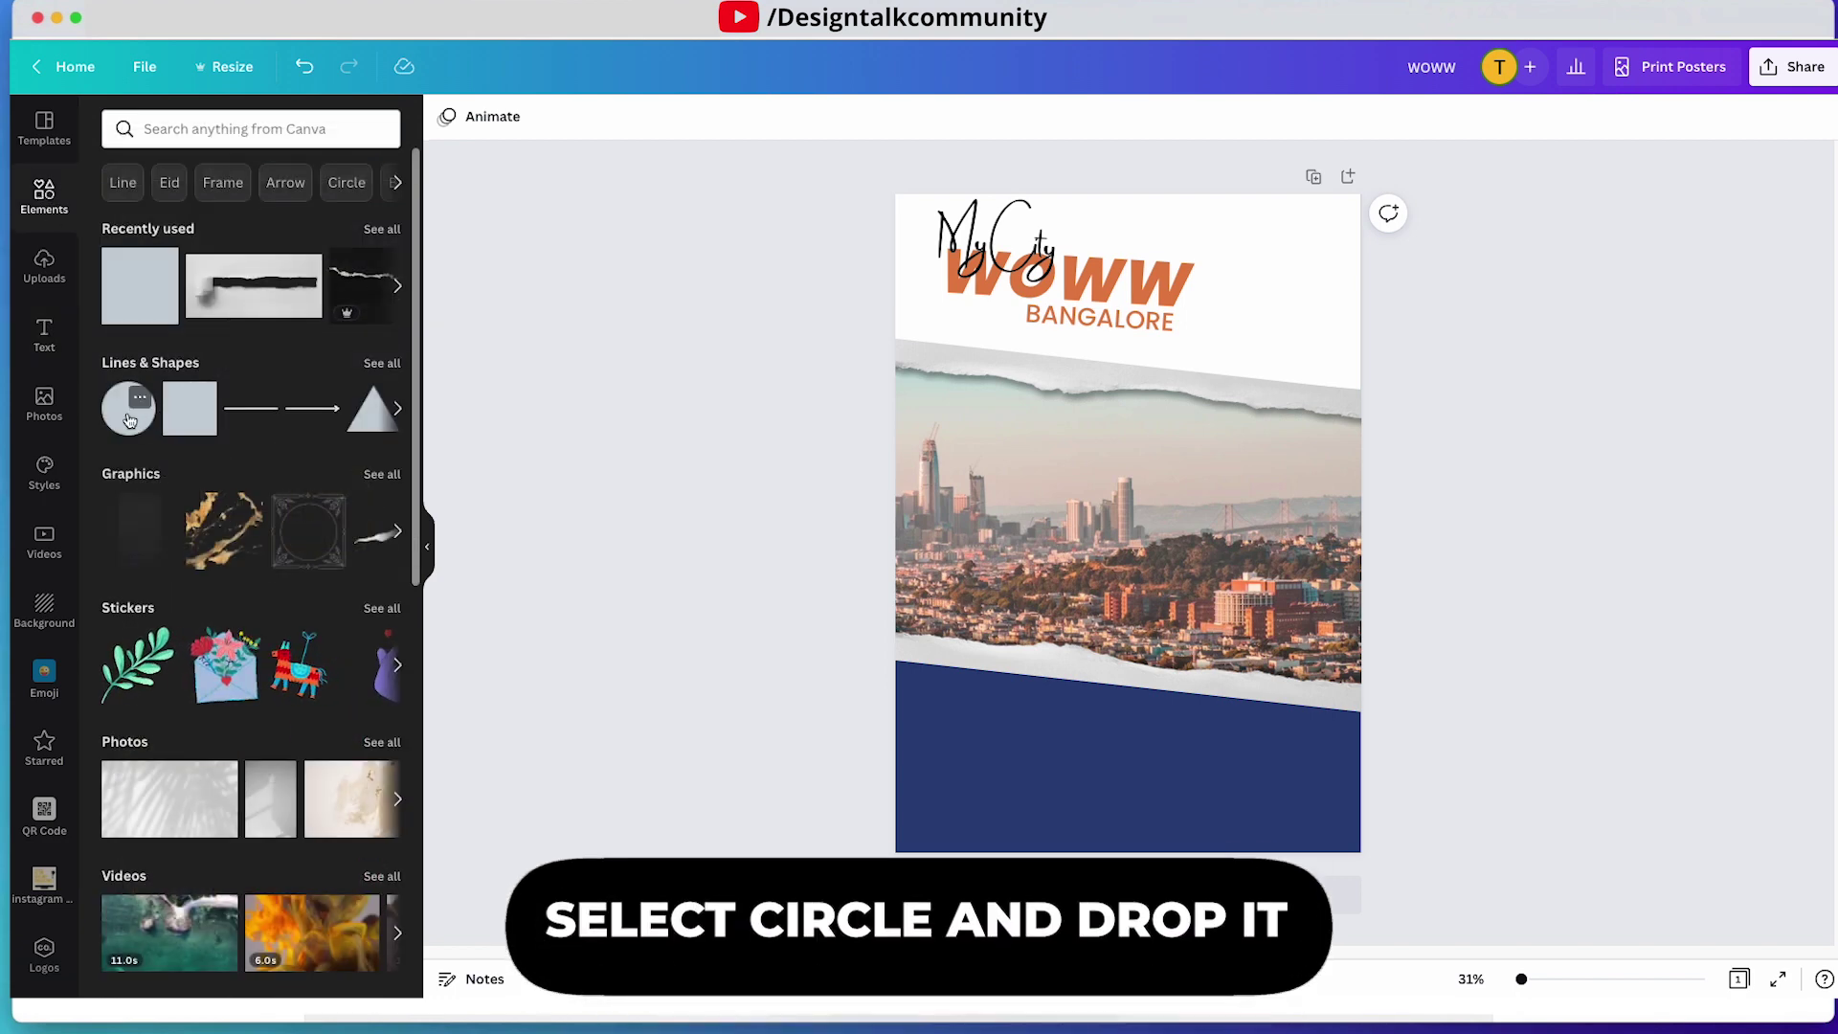
pyautogui.click(128, 409)
pyautogui.moveTo(1116, 504); pyautogui.dragTo(1141, 685)
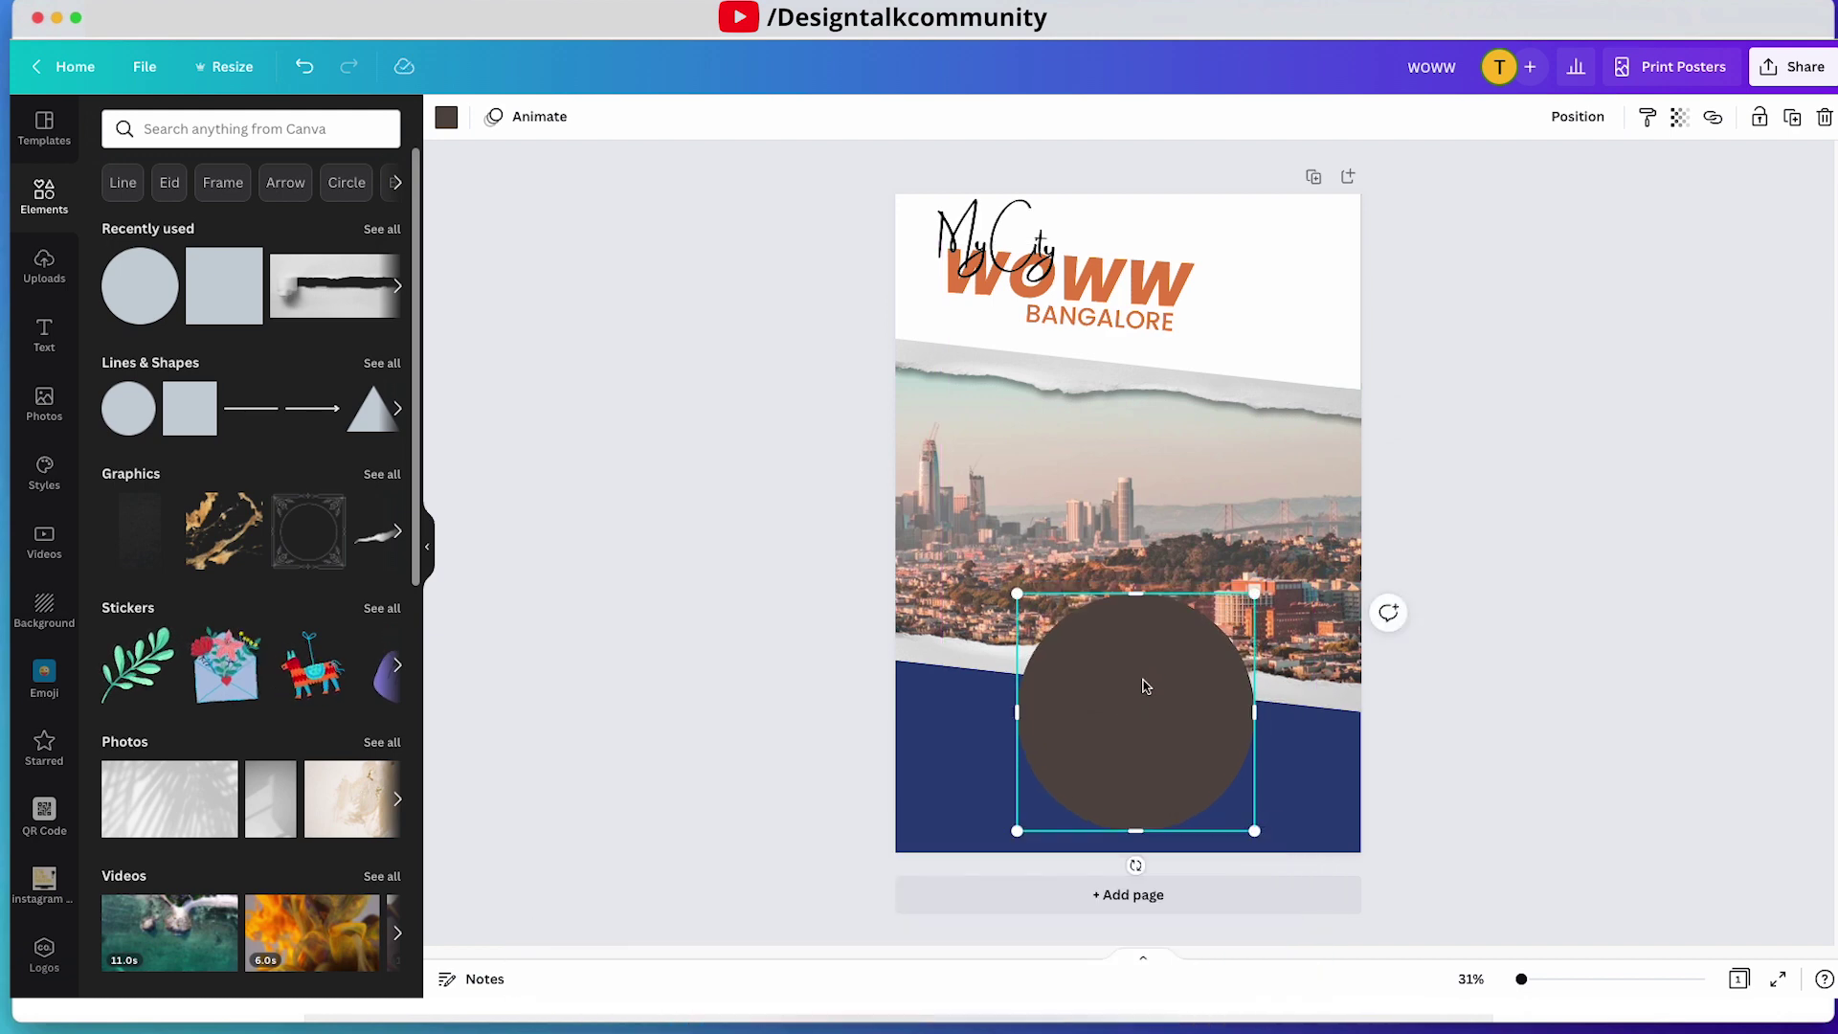
pyautogui.click(446, 118)
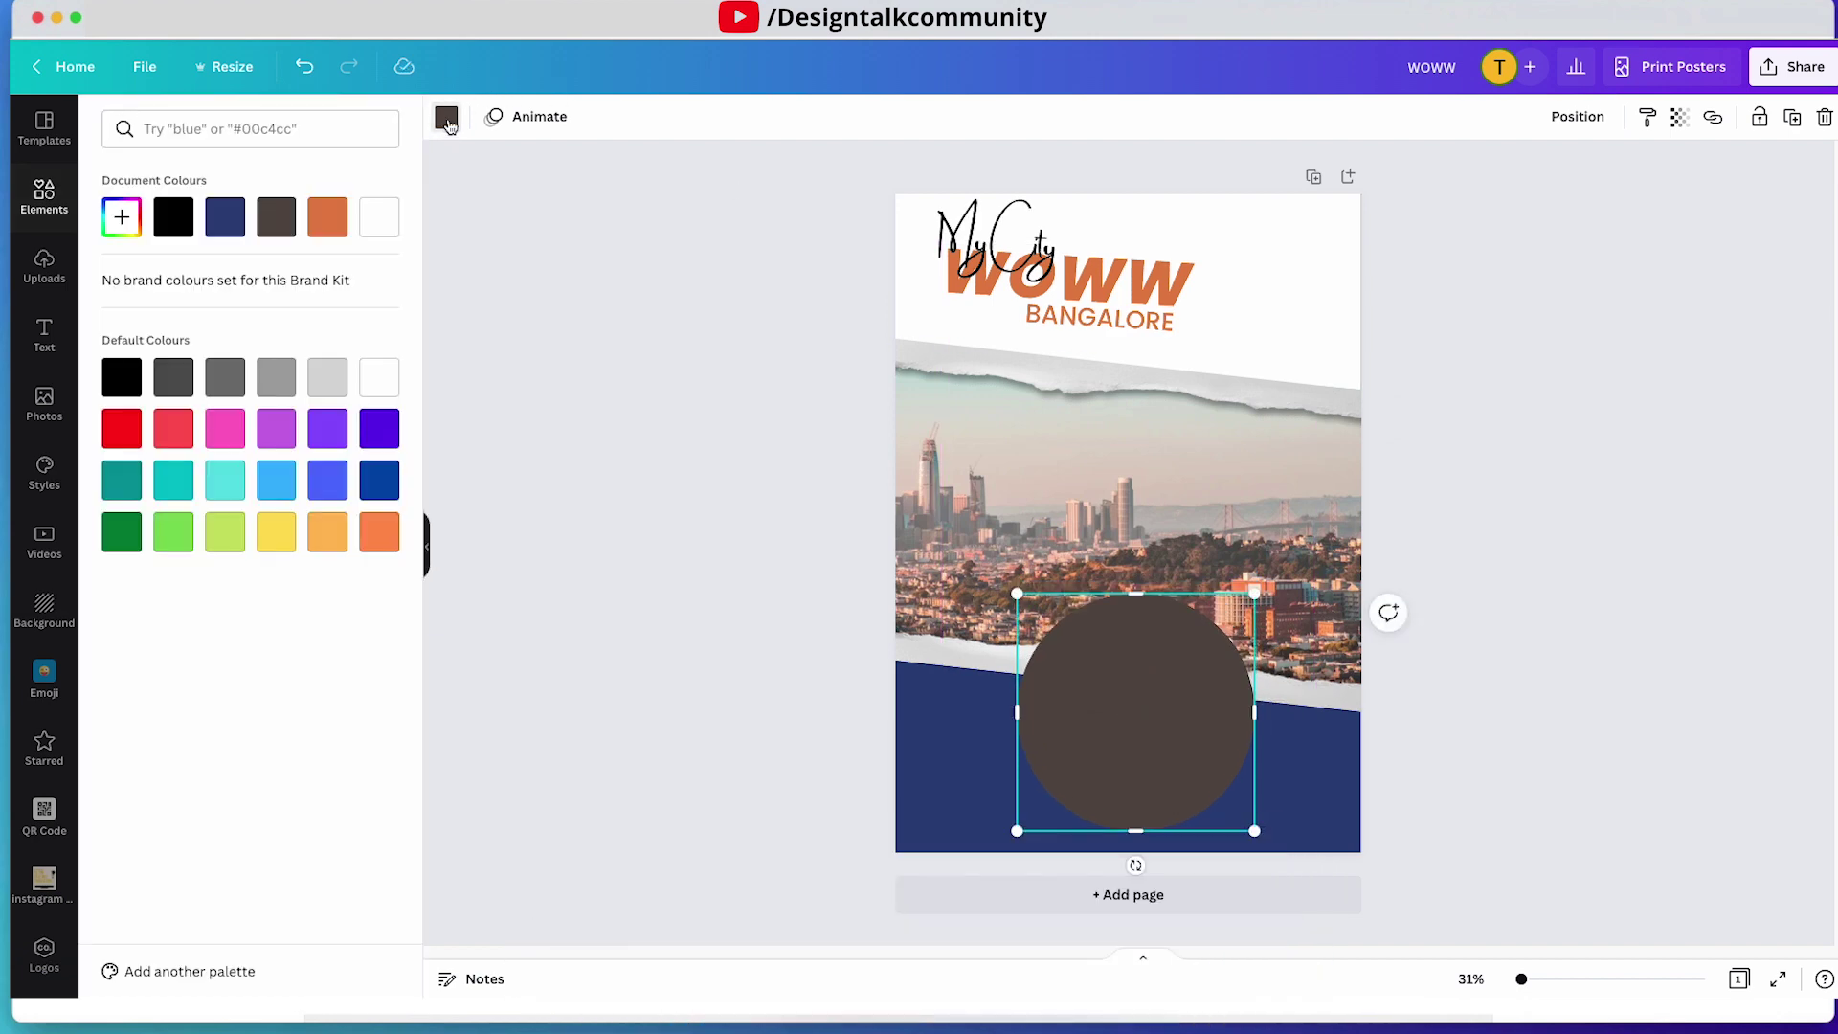
pyautogui.click(328, 230)
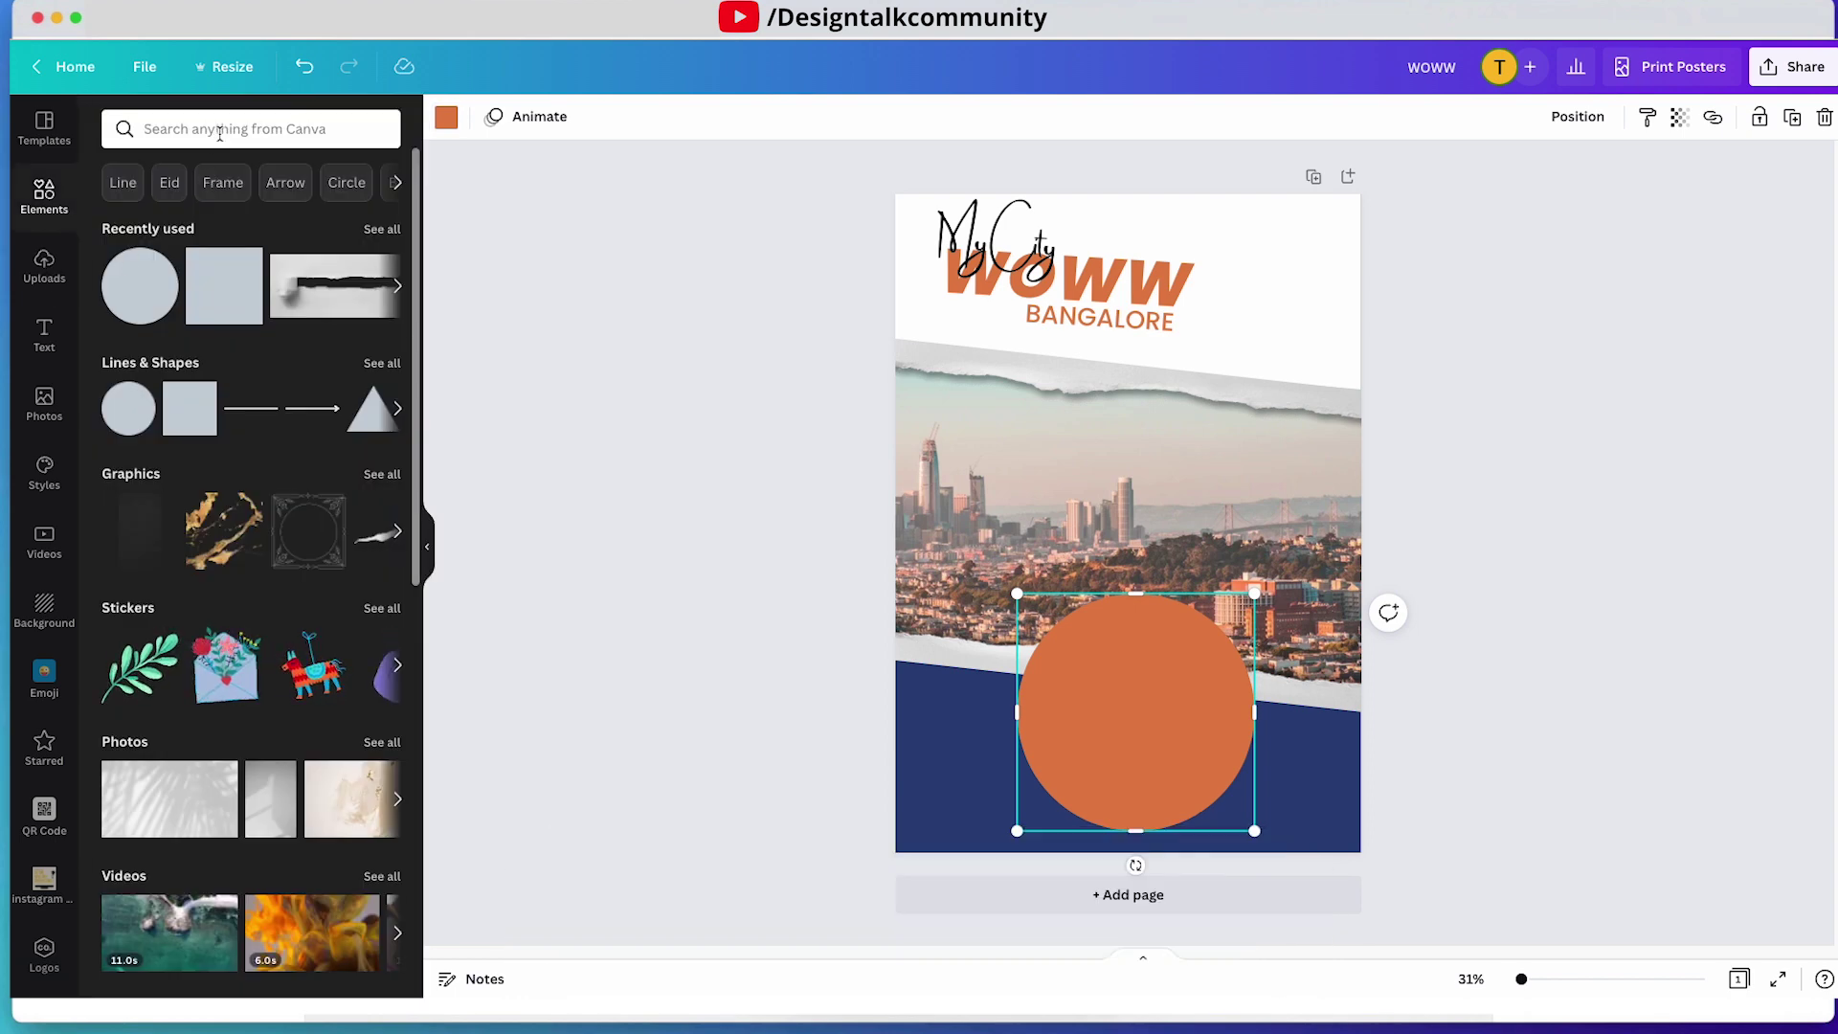
# - Search the elements for "frame" and add the circular frame on top of the orange circle
pyautogui.click(185, 137)
pyautogui.click(173, 253)
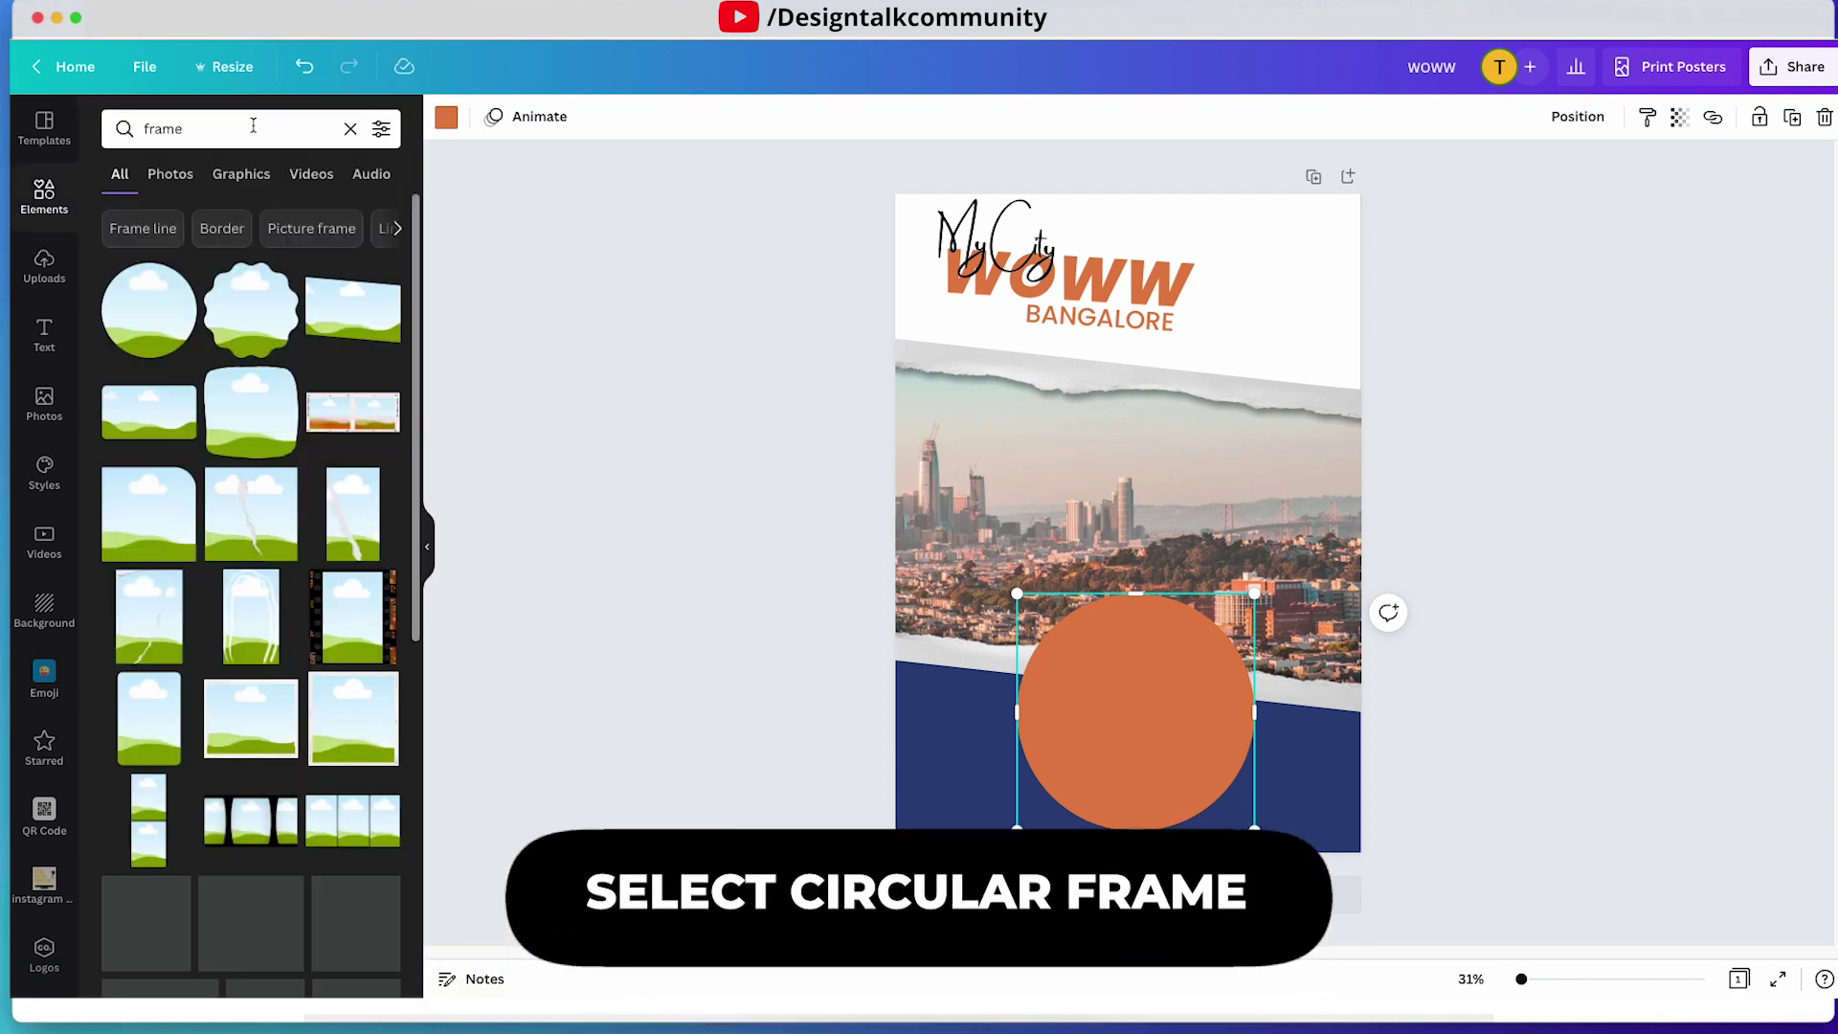
pyautogui.click(165, 332)
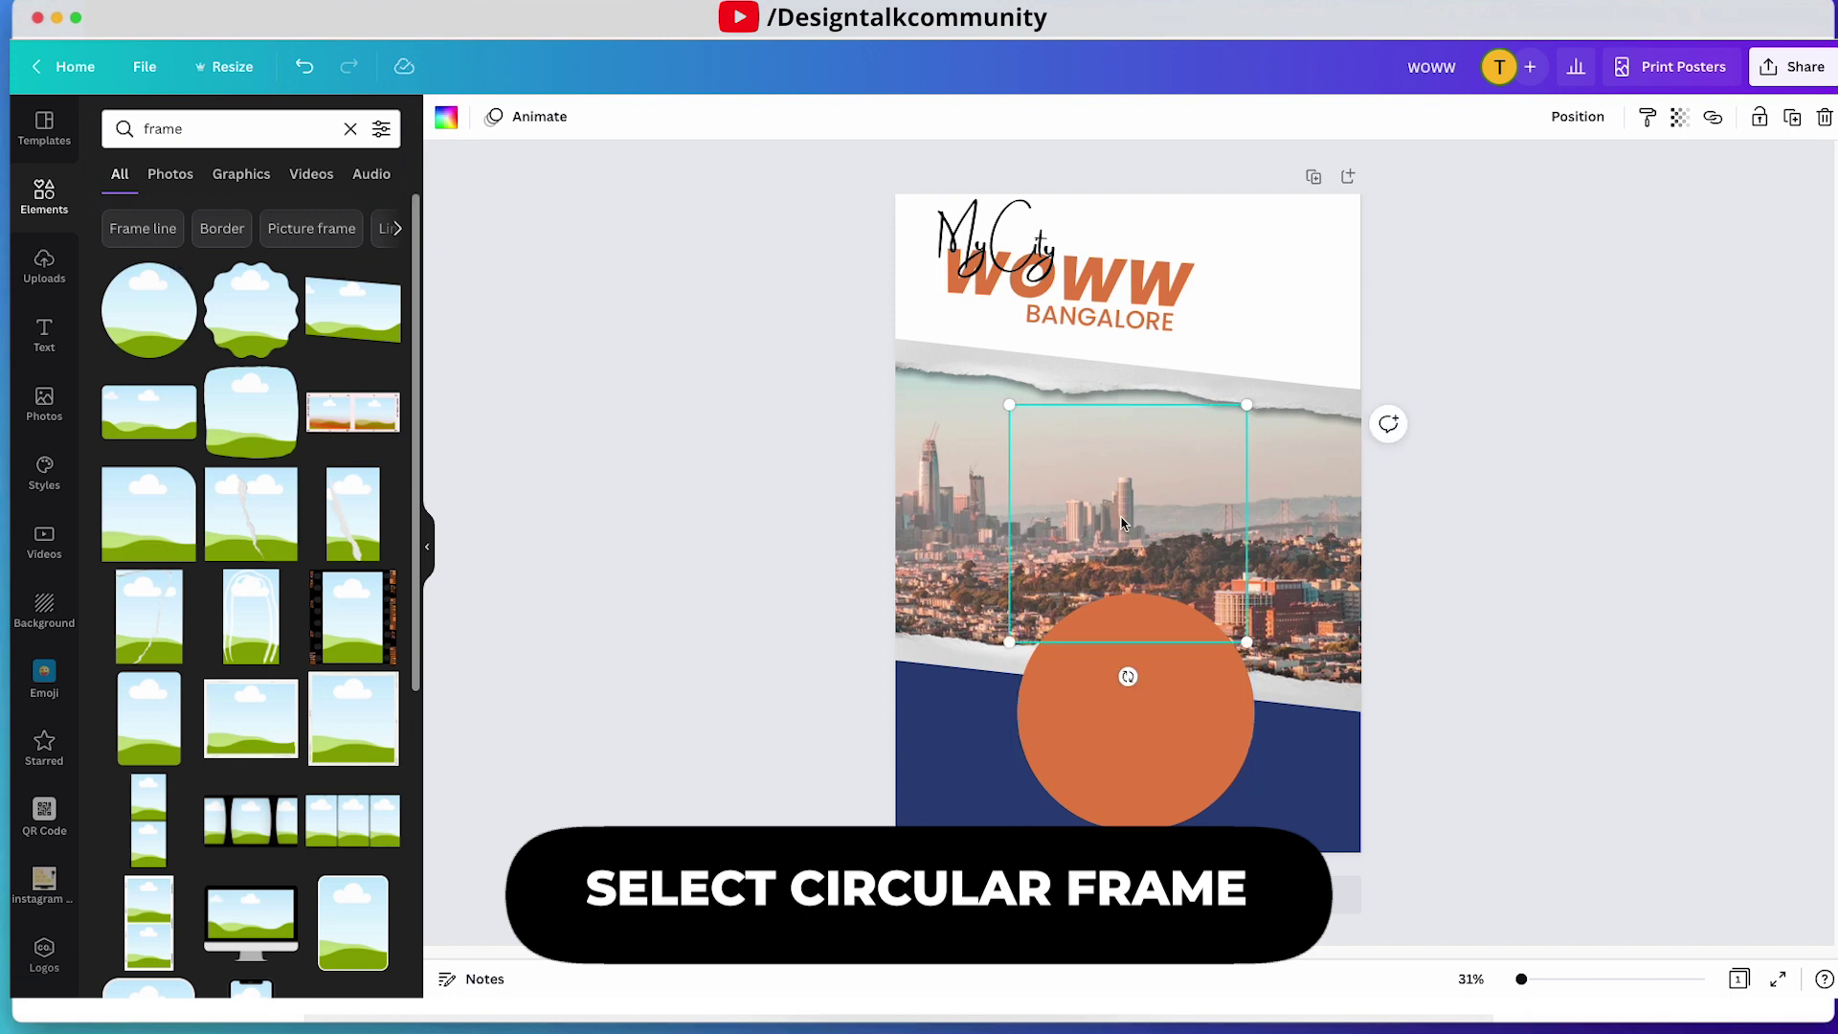
pyautogui.moveTo(1153, 540); pyautogui.dragTo(1159, 722)
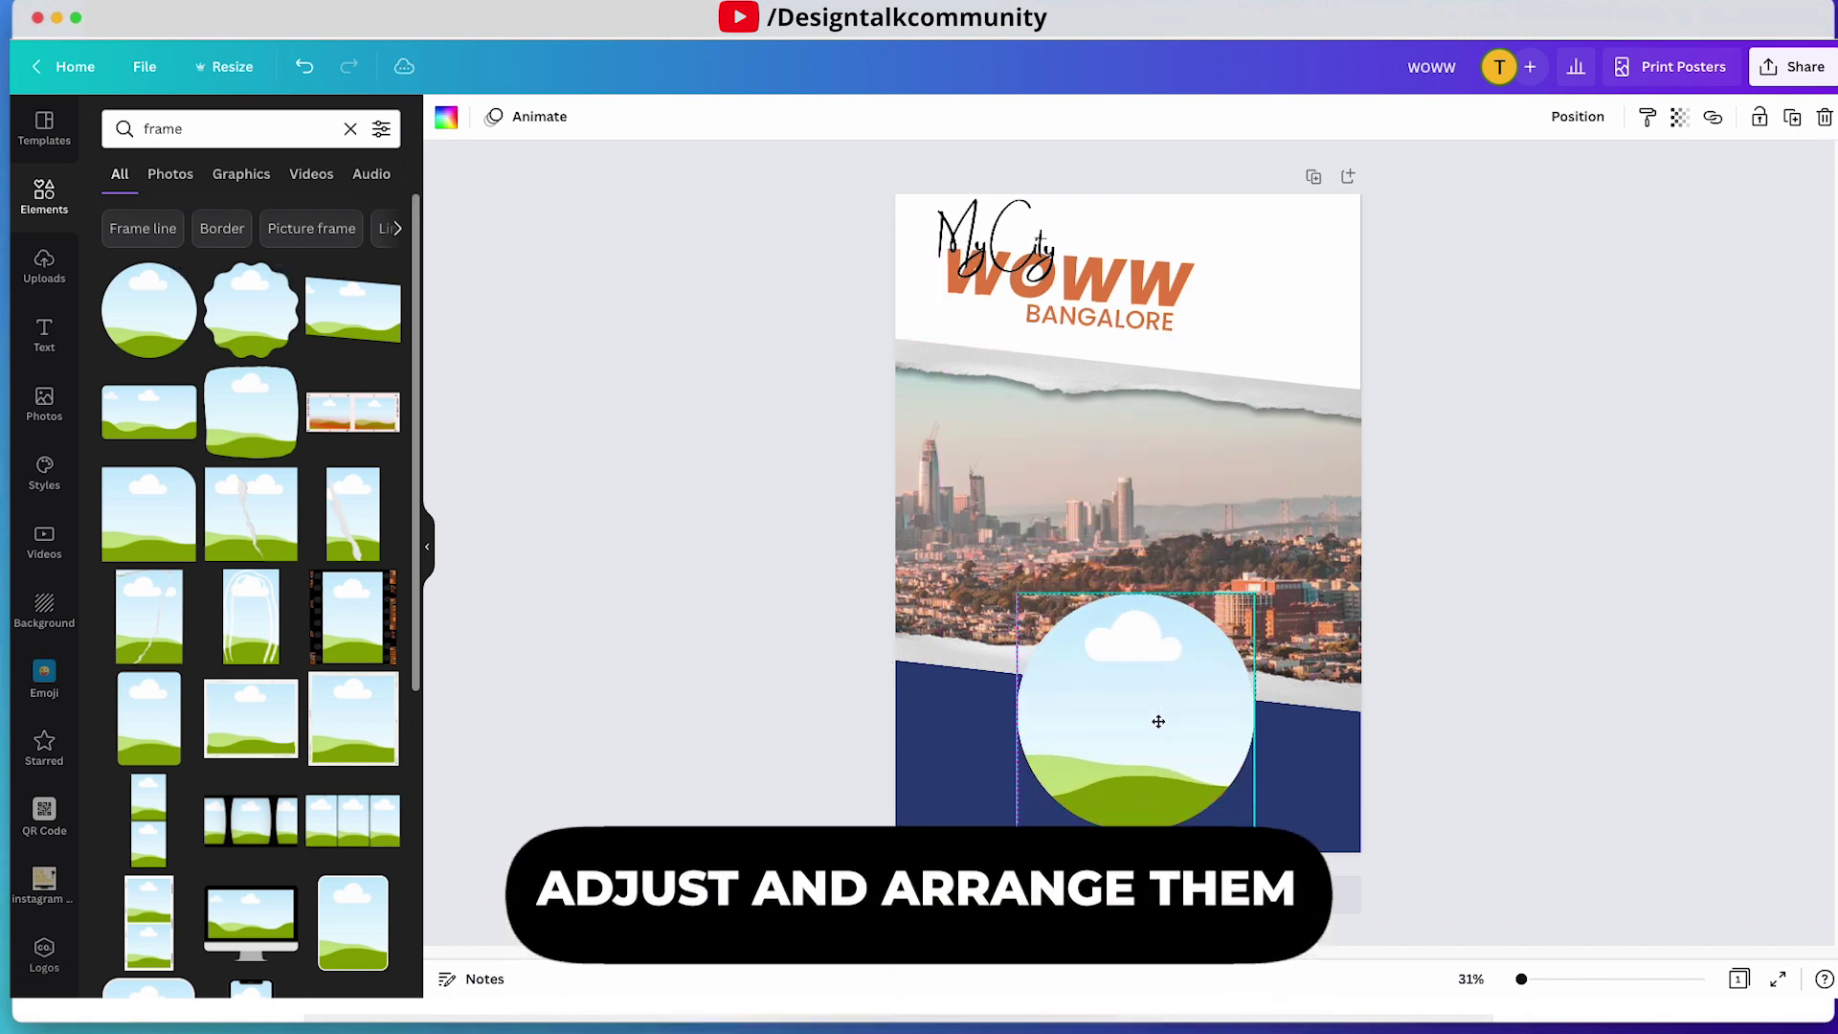
# - Shrink the circular frame and position it within the orange circle so a thin orange ring surrounds it
pyautogui.moveTo(1254, 595); pyautogui.dragTo(1227, 625)
pyautogui.moveTo(1155, 695); pyautogui.dragTo(1162, 681)
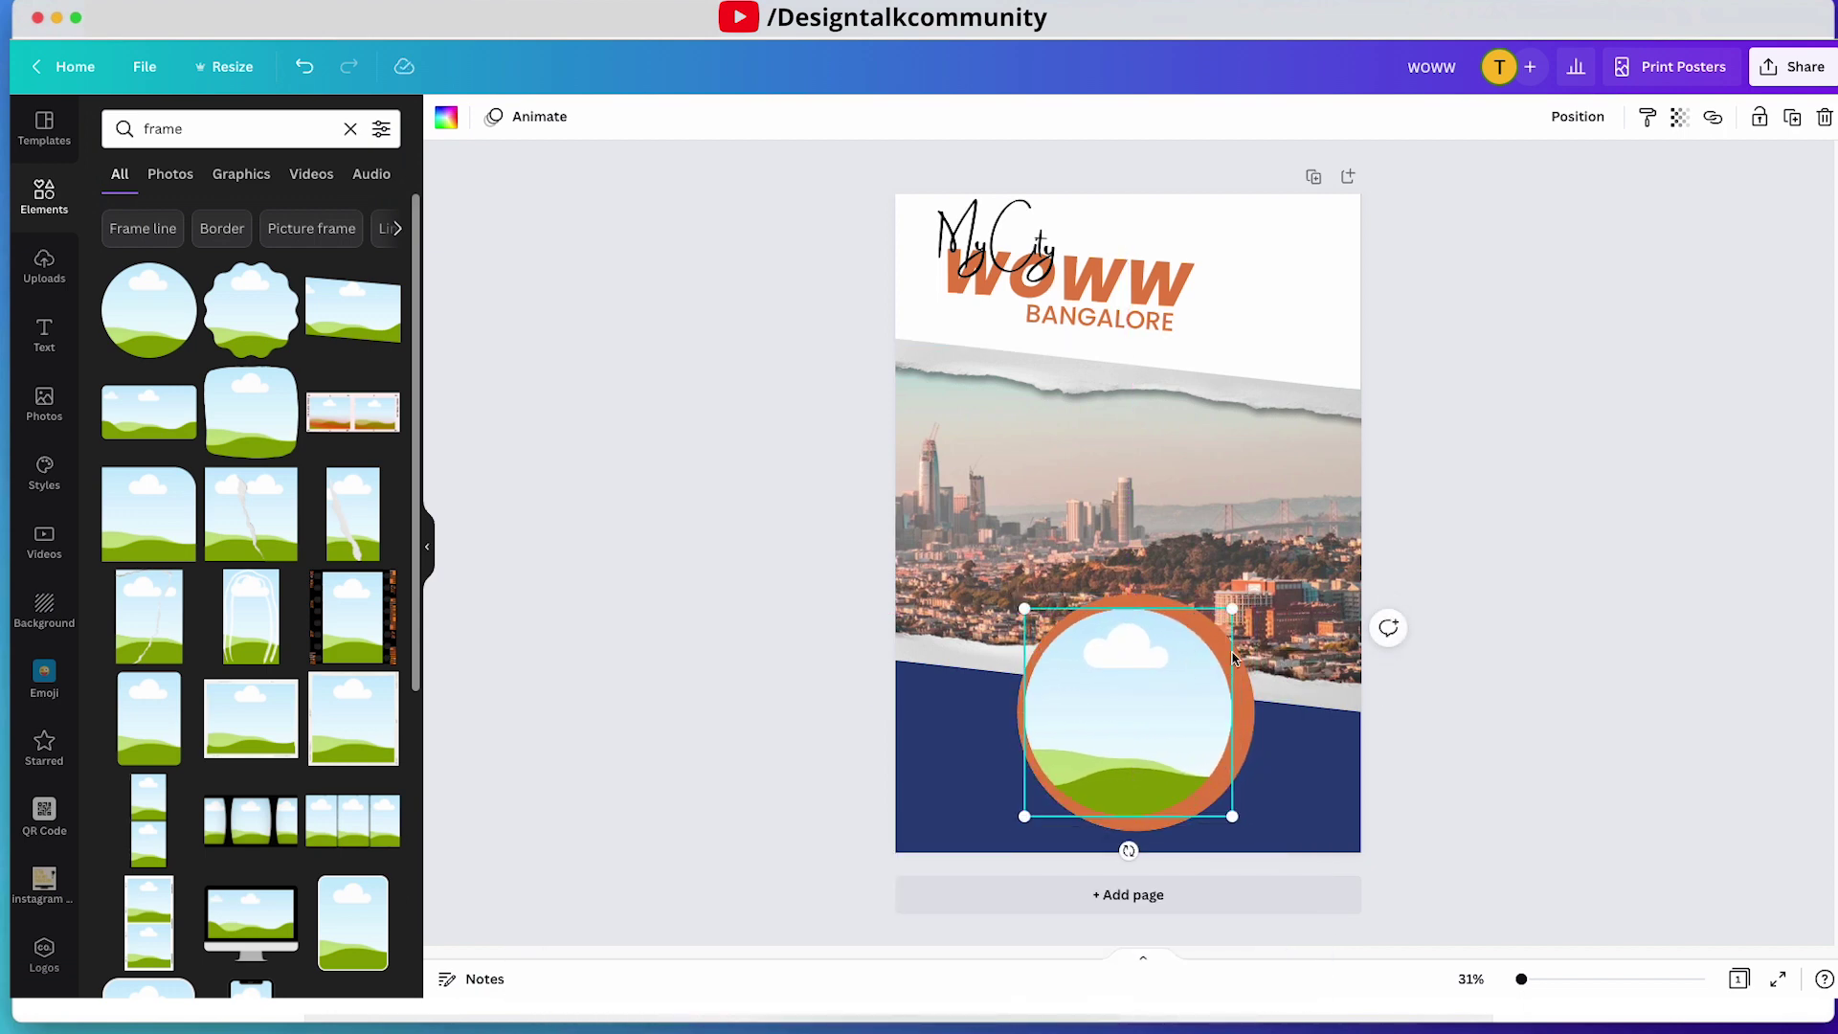
pyautogui.moveTo(1234, 607); pyautogui.dragTo(1248, 599)
pyautogui.moveTo(1196, 699); pyautogui.dragTo(1196, 698)
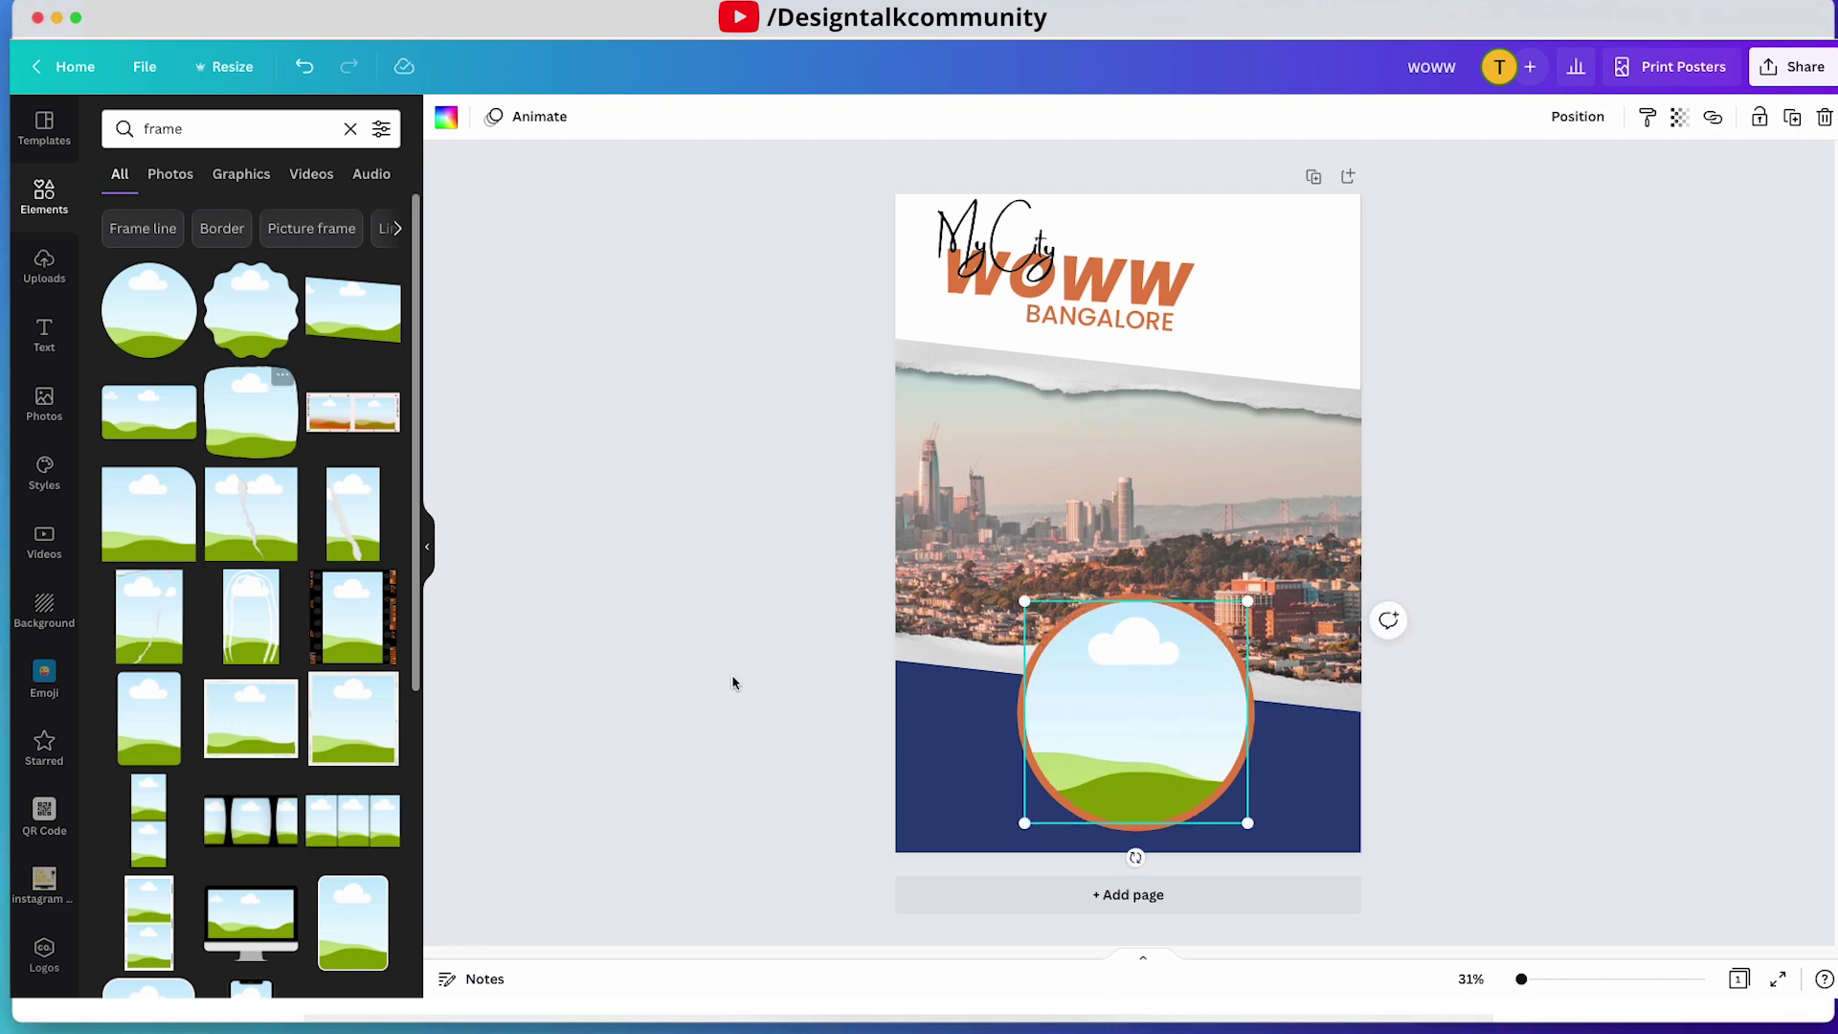
pyautogui.click(695, 712)
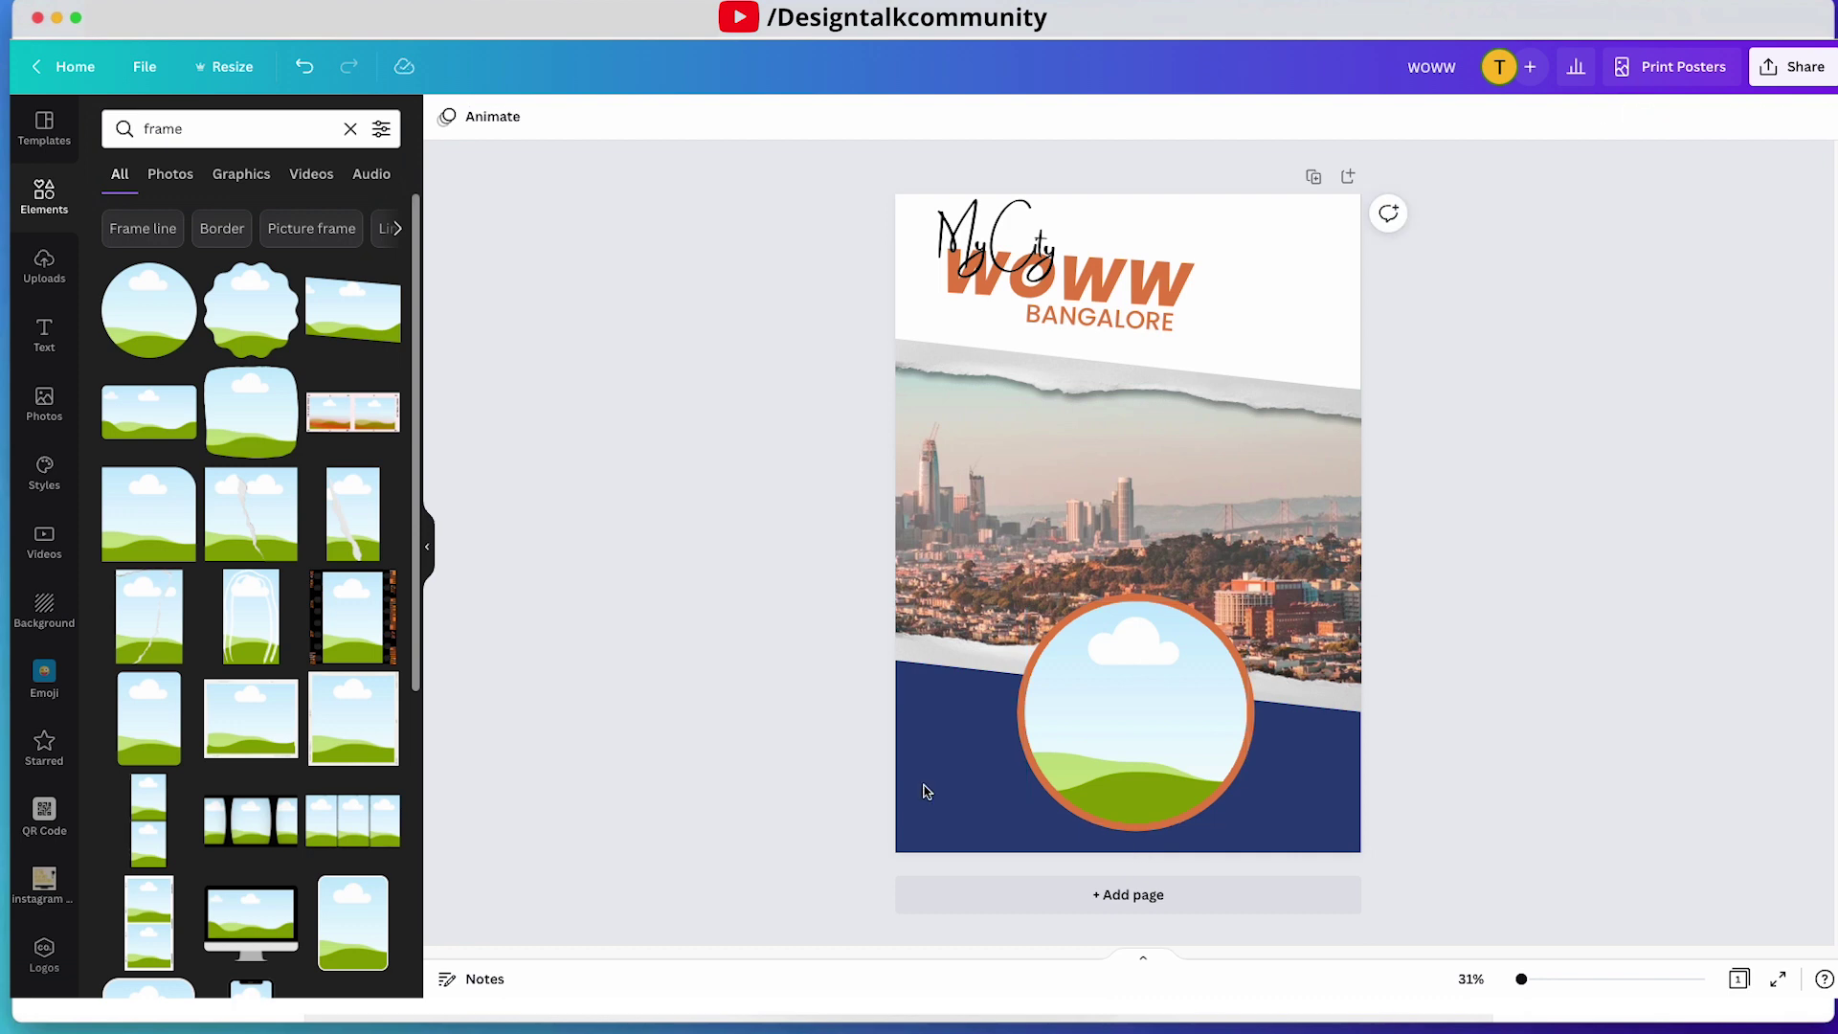
# - Duplicate the orange circle, fill the copy with white, send it behind the original and enlarge it slightly
pyautogui.click(1016, 730)
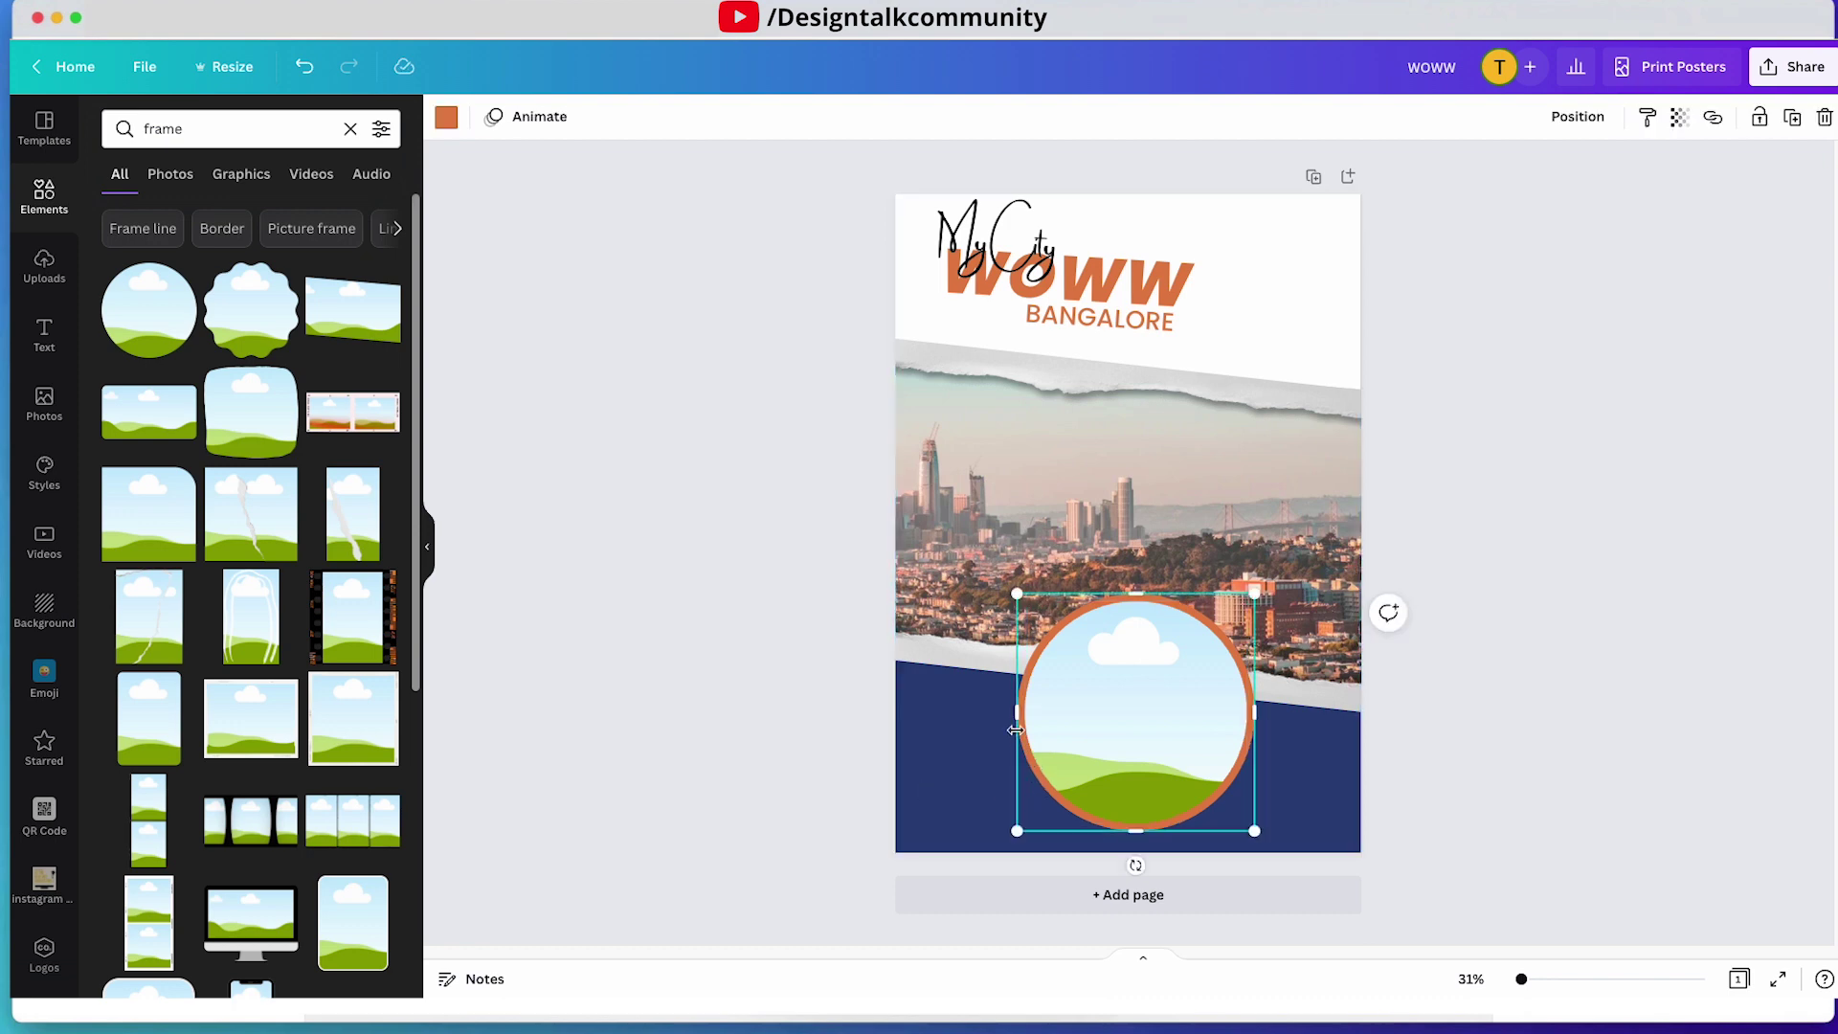
pyautogui.press('super+d')
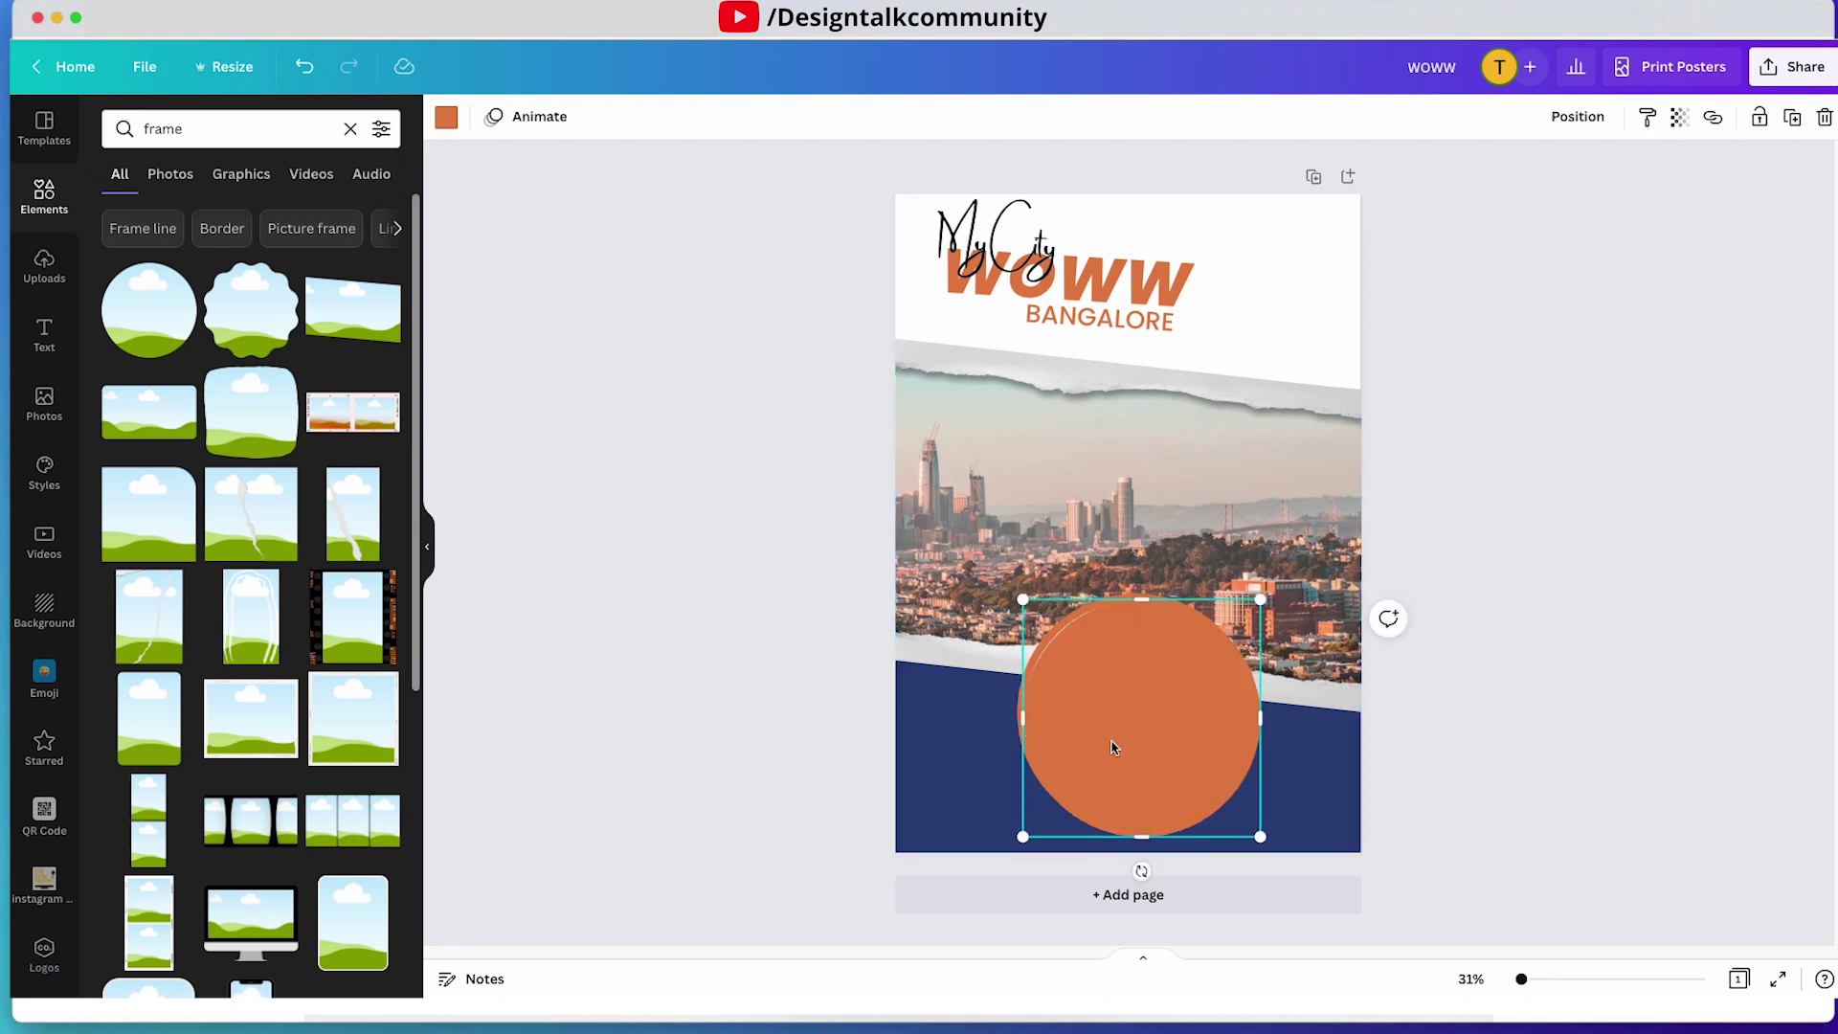
pyautogui.click(445, 118)
pyautogui.click(335, 221)
pyautogui.rightClick(1134, 639)
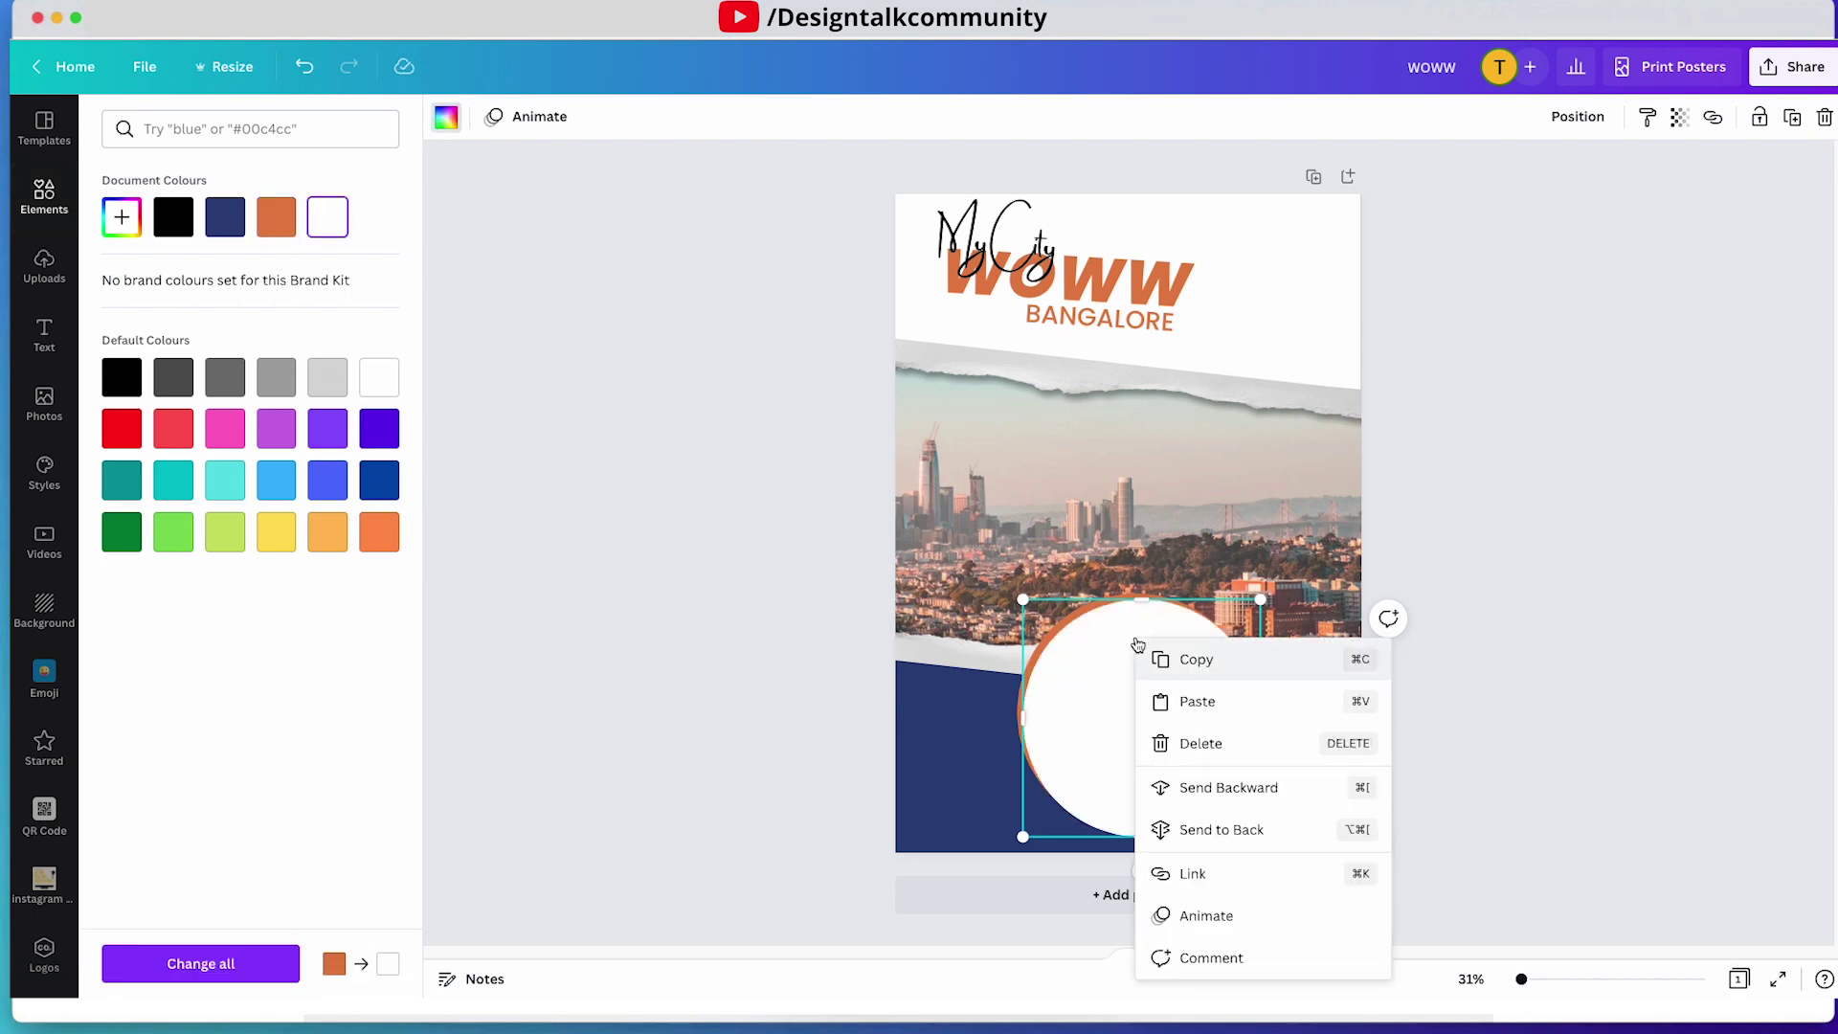
pyautogui.click(1218, 784)
pyautogui.moveTo(1260, 834); pyautogui.dragTo(1270, 847)
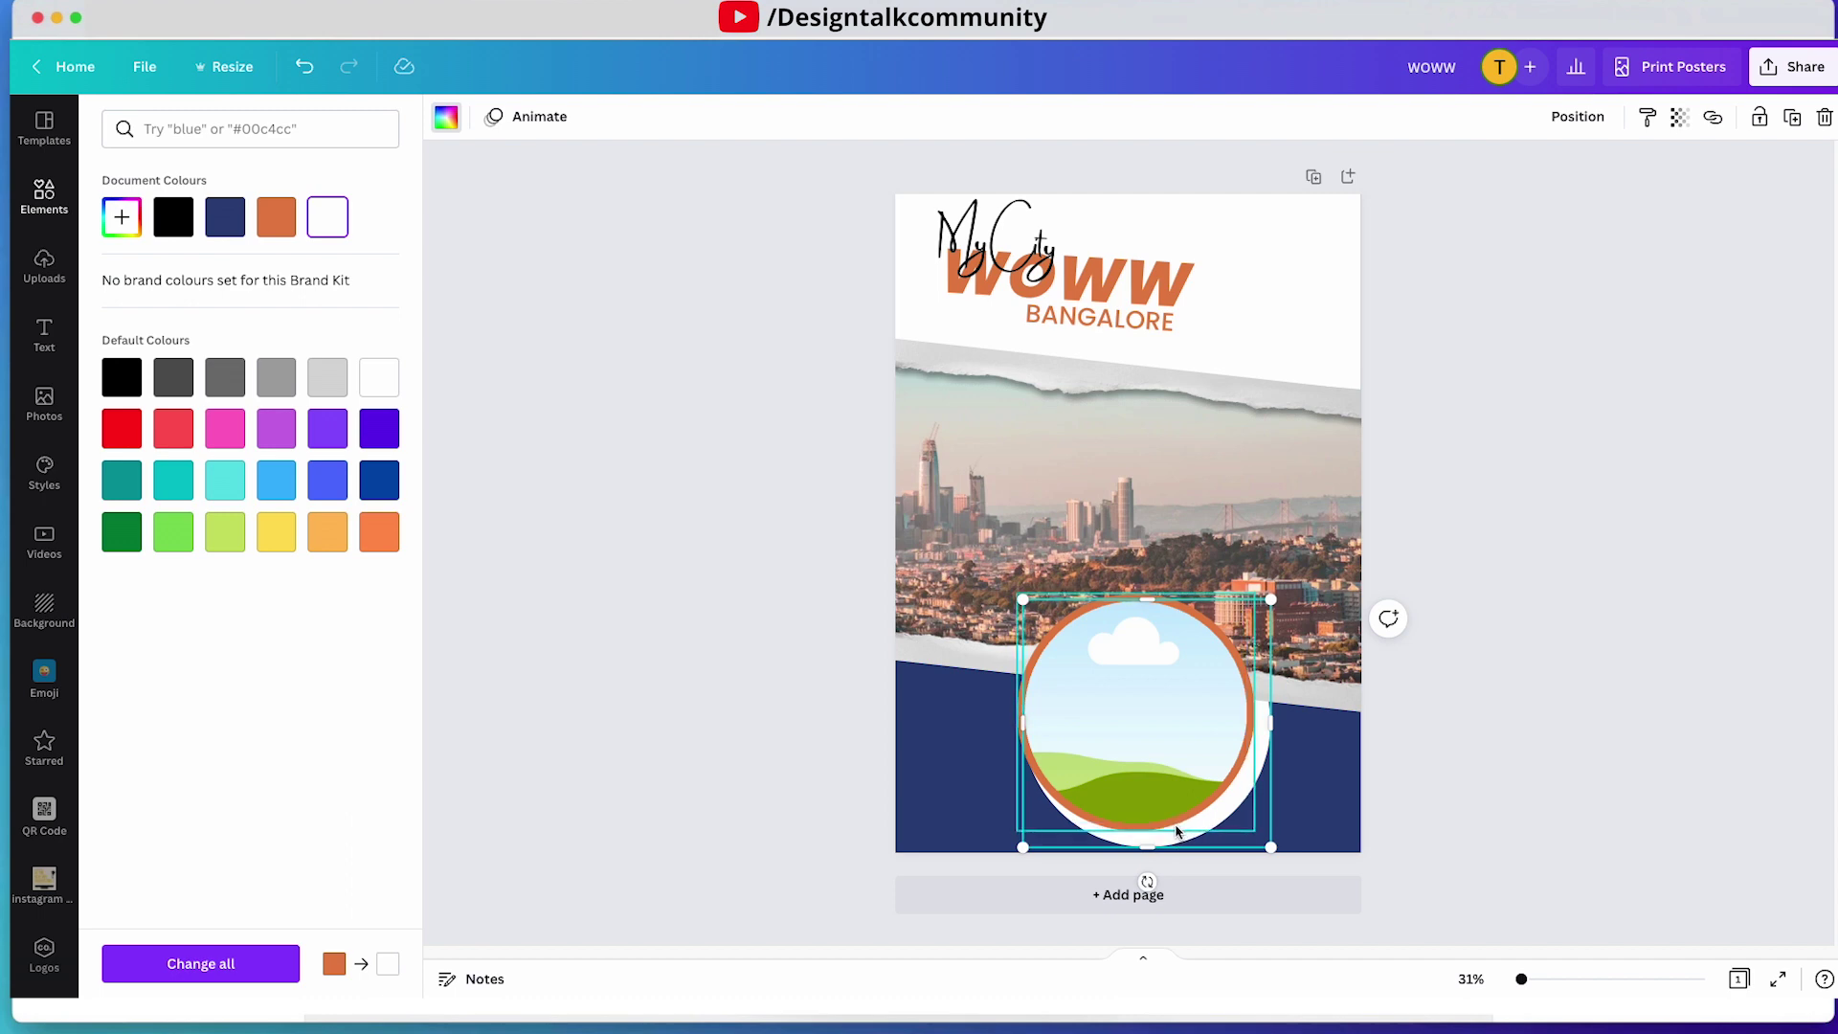
# - Align the white circle, orange circle and frame to each other by centre and middle
pyautogui.keyDown('shift'); pyautogui.click(1138, 737); pyautogui.keyUp('shift')
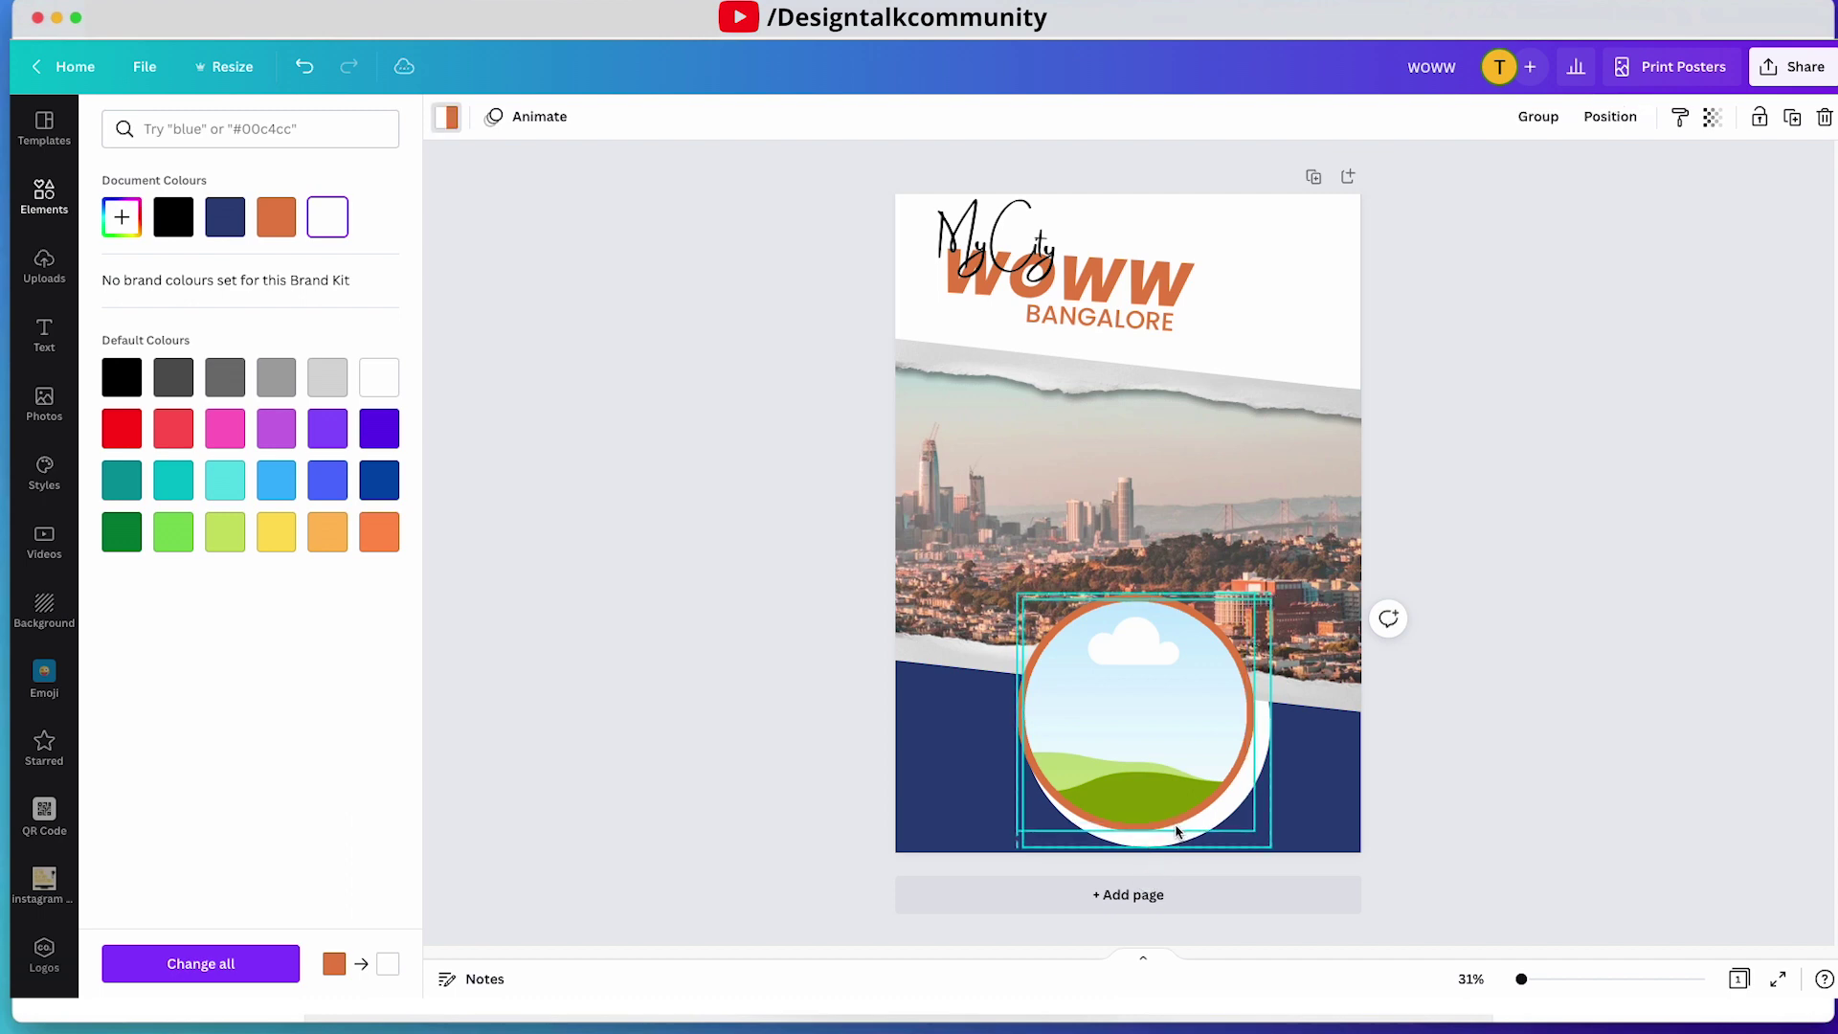
pyautogui.click(1618, 134)
pyautogui.click(1538, 331)
pyautogui.click(1366, 330)
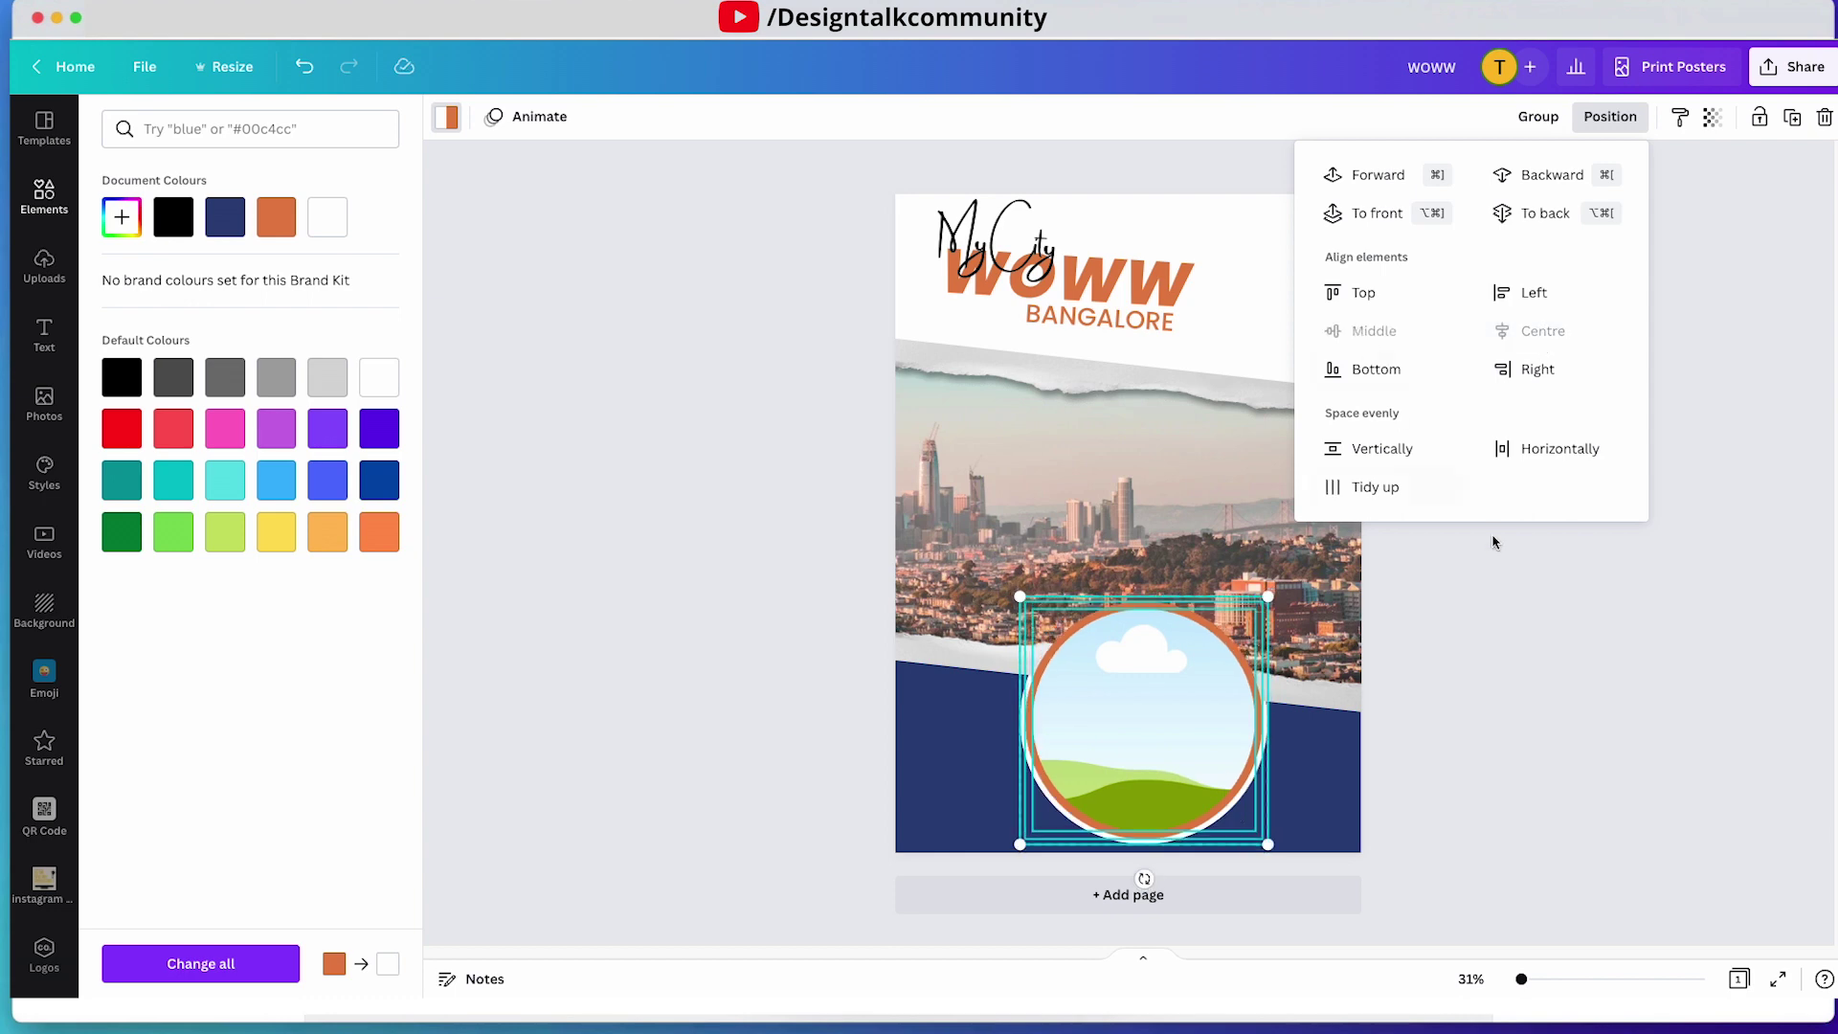
pyautogui.click(1527, 742)
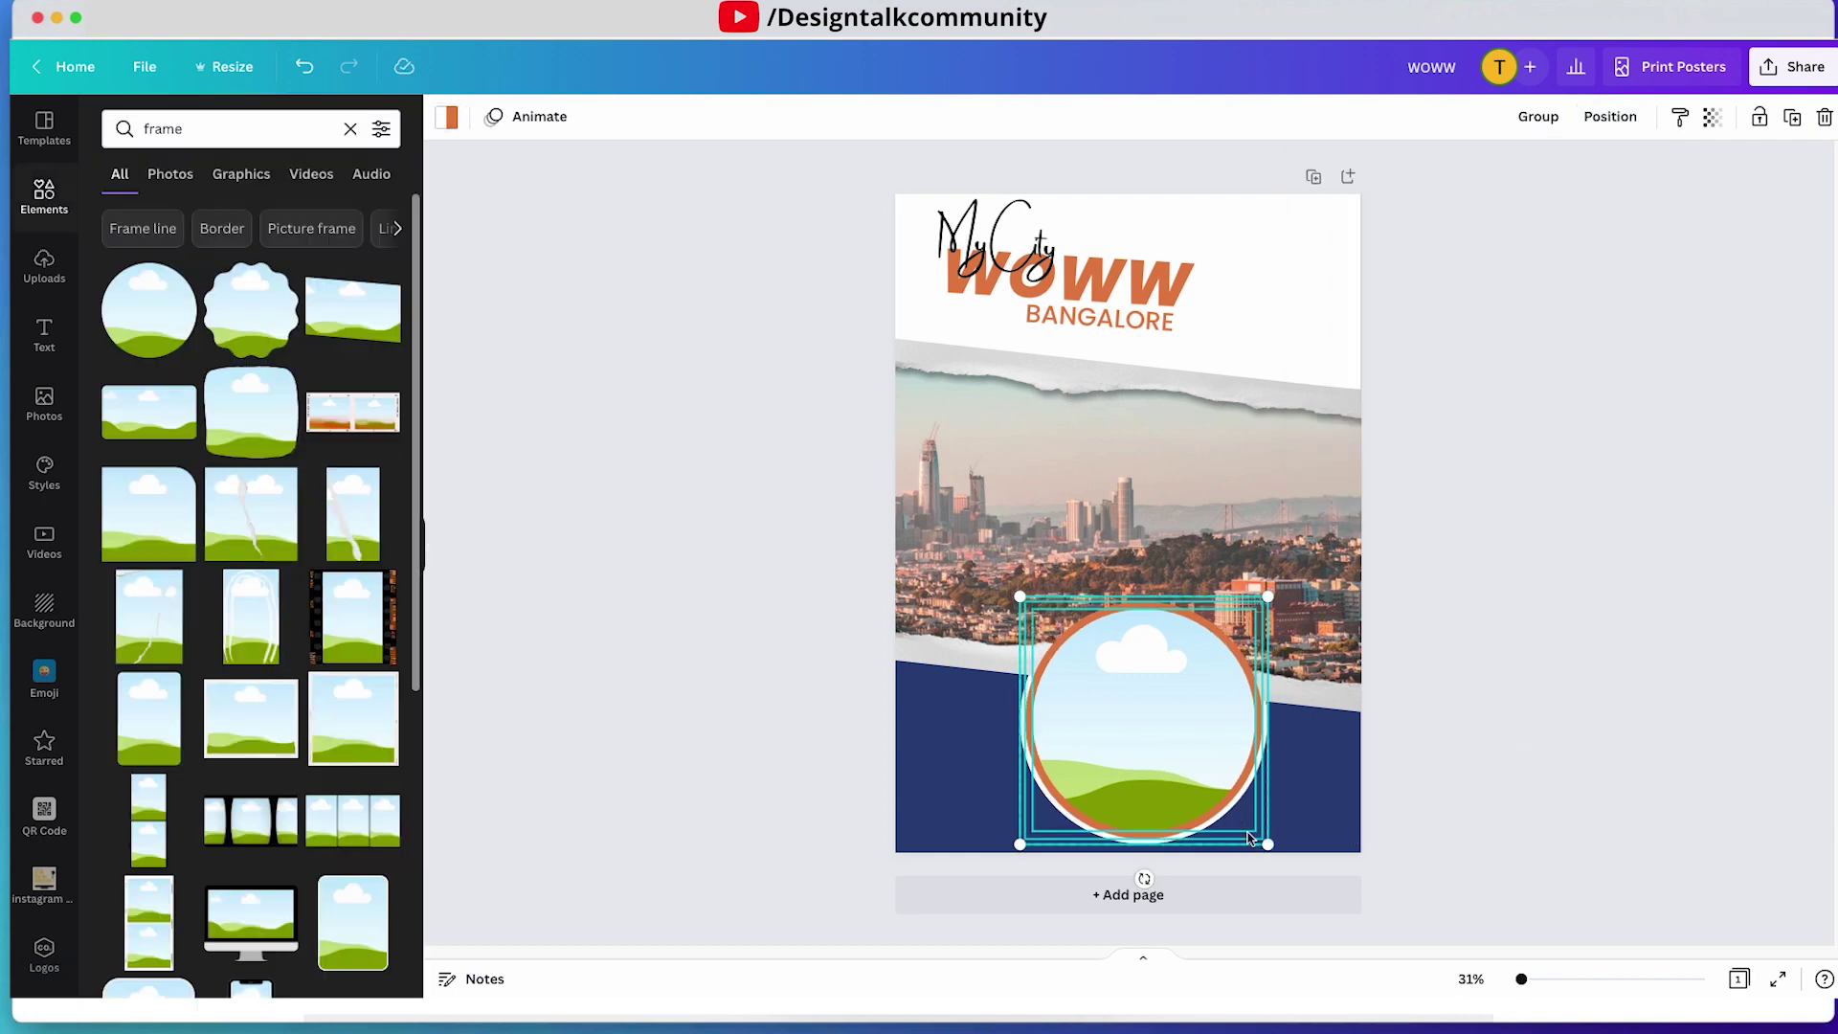
# - Enlarge the white circle a little more and realign all three circular elements by centre and middle
pyautogui.click(1187, 835)
pyautogui.moveTo(1268, 845); pyautogui.dragTo(1277, 854)
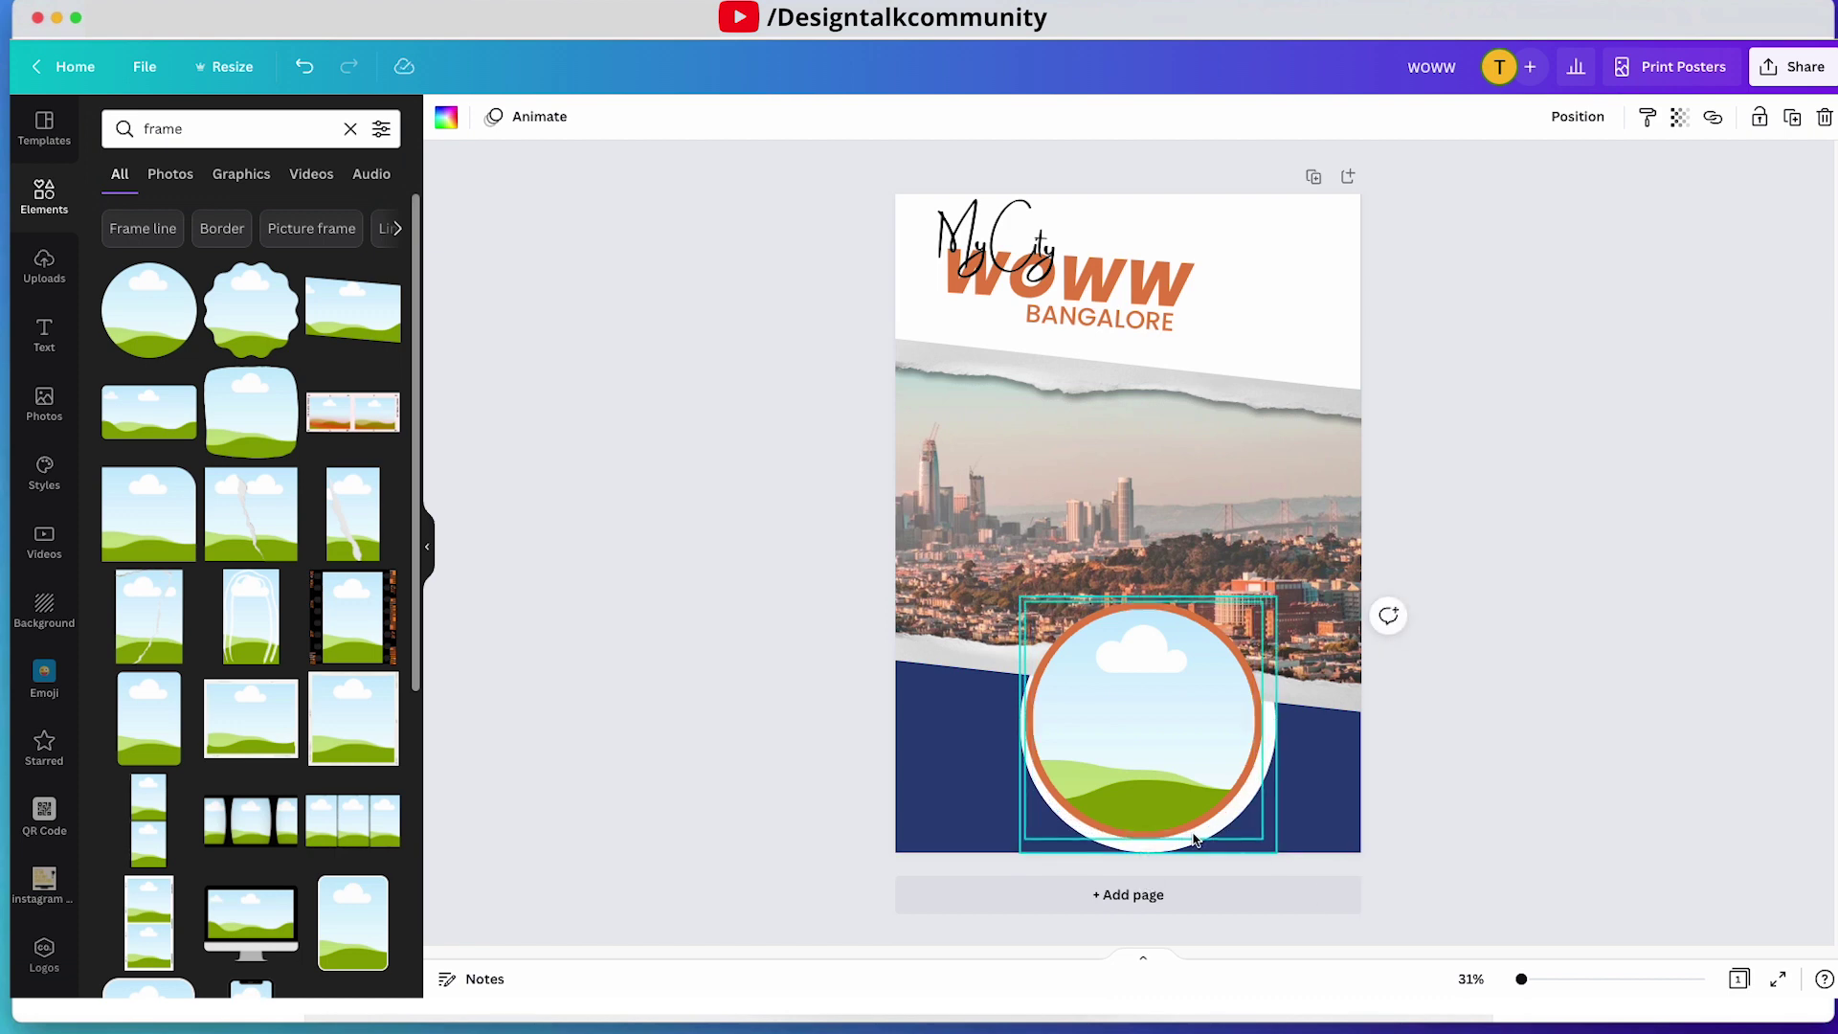
pyautogui.keyDown('shift'); pyautogui.click(1187, 839); pyautogui.keyUp('shift')
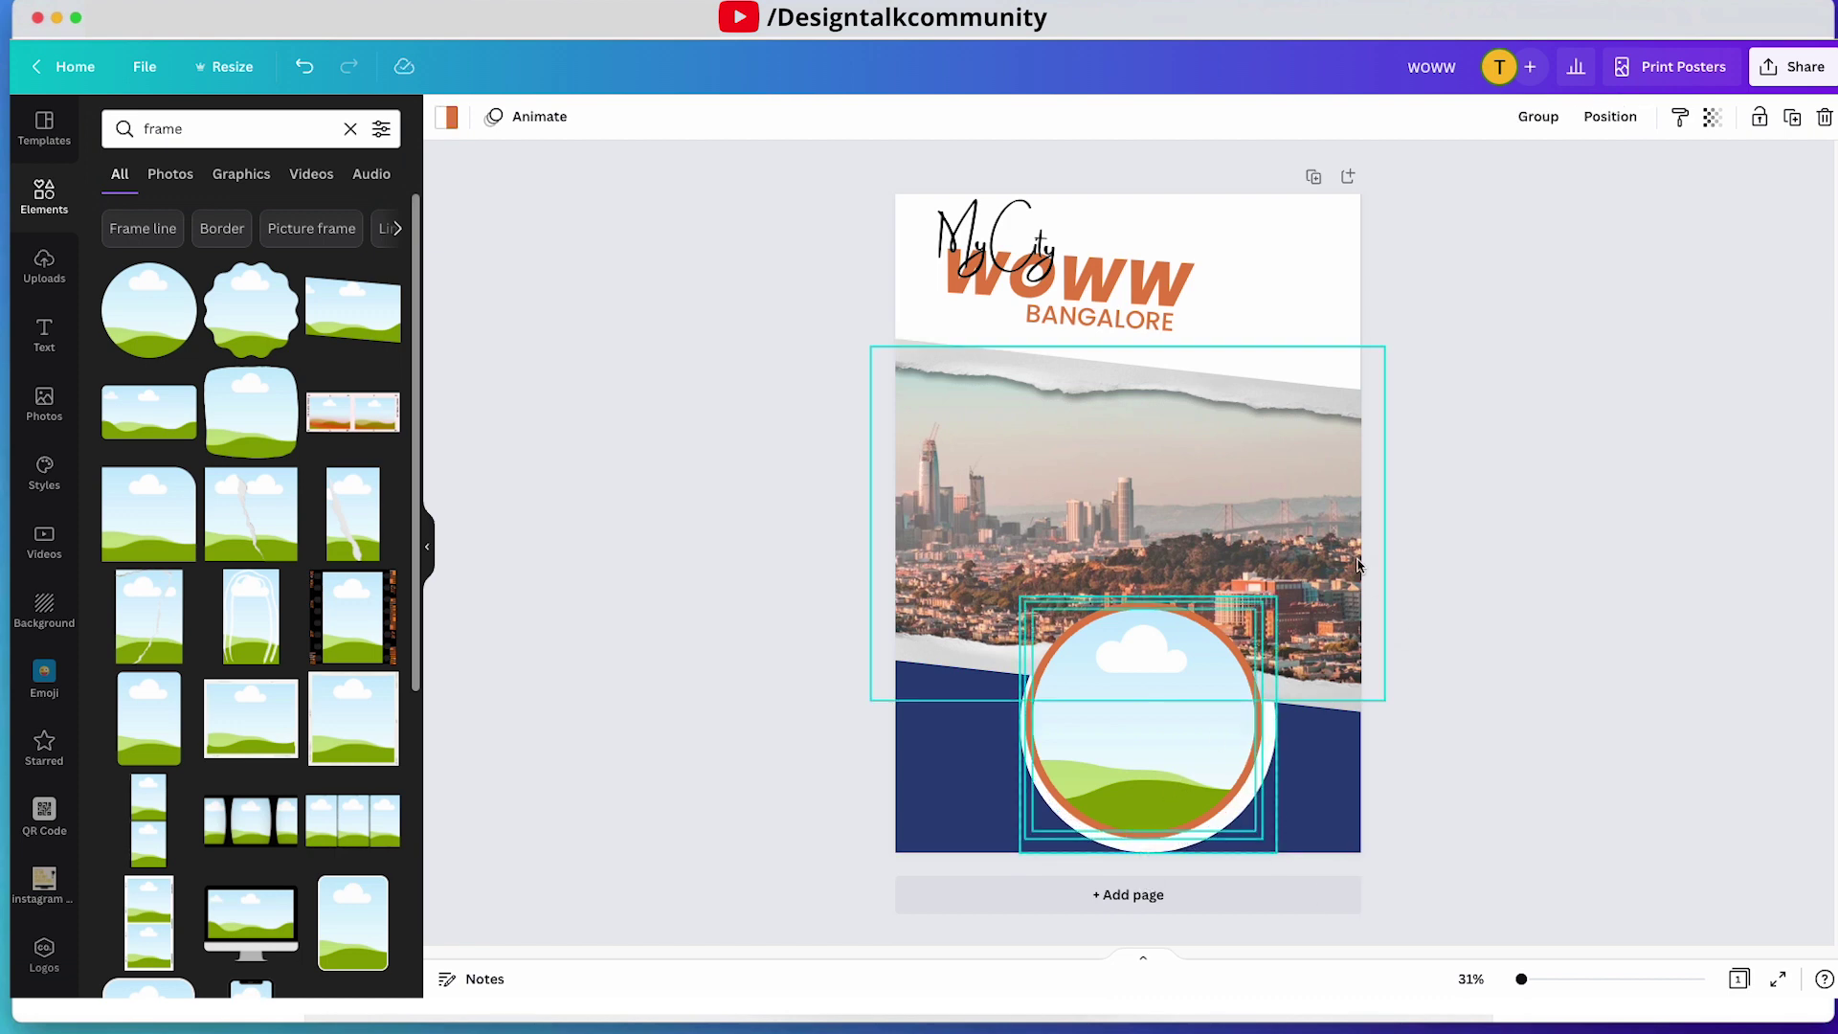
pyautogui.click(1597, 116)
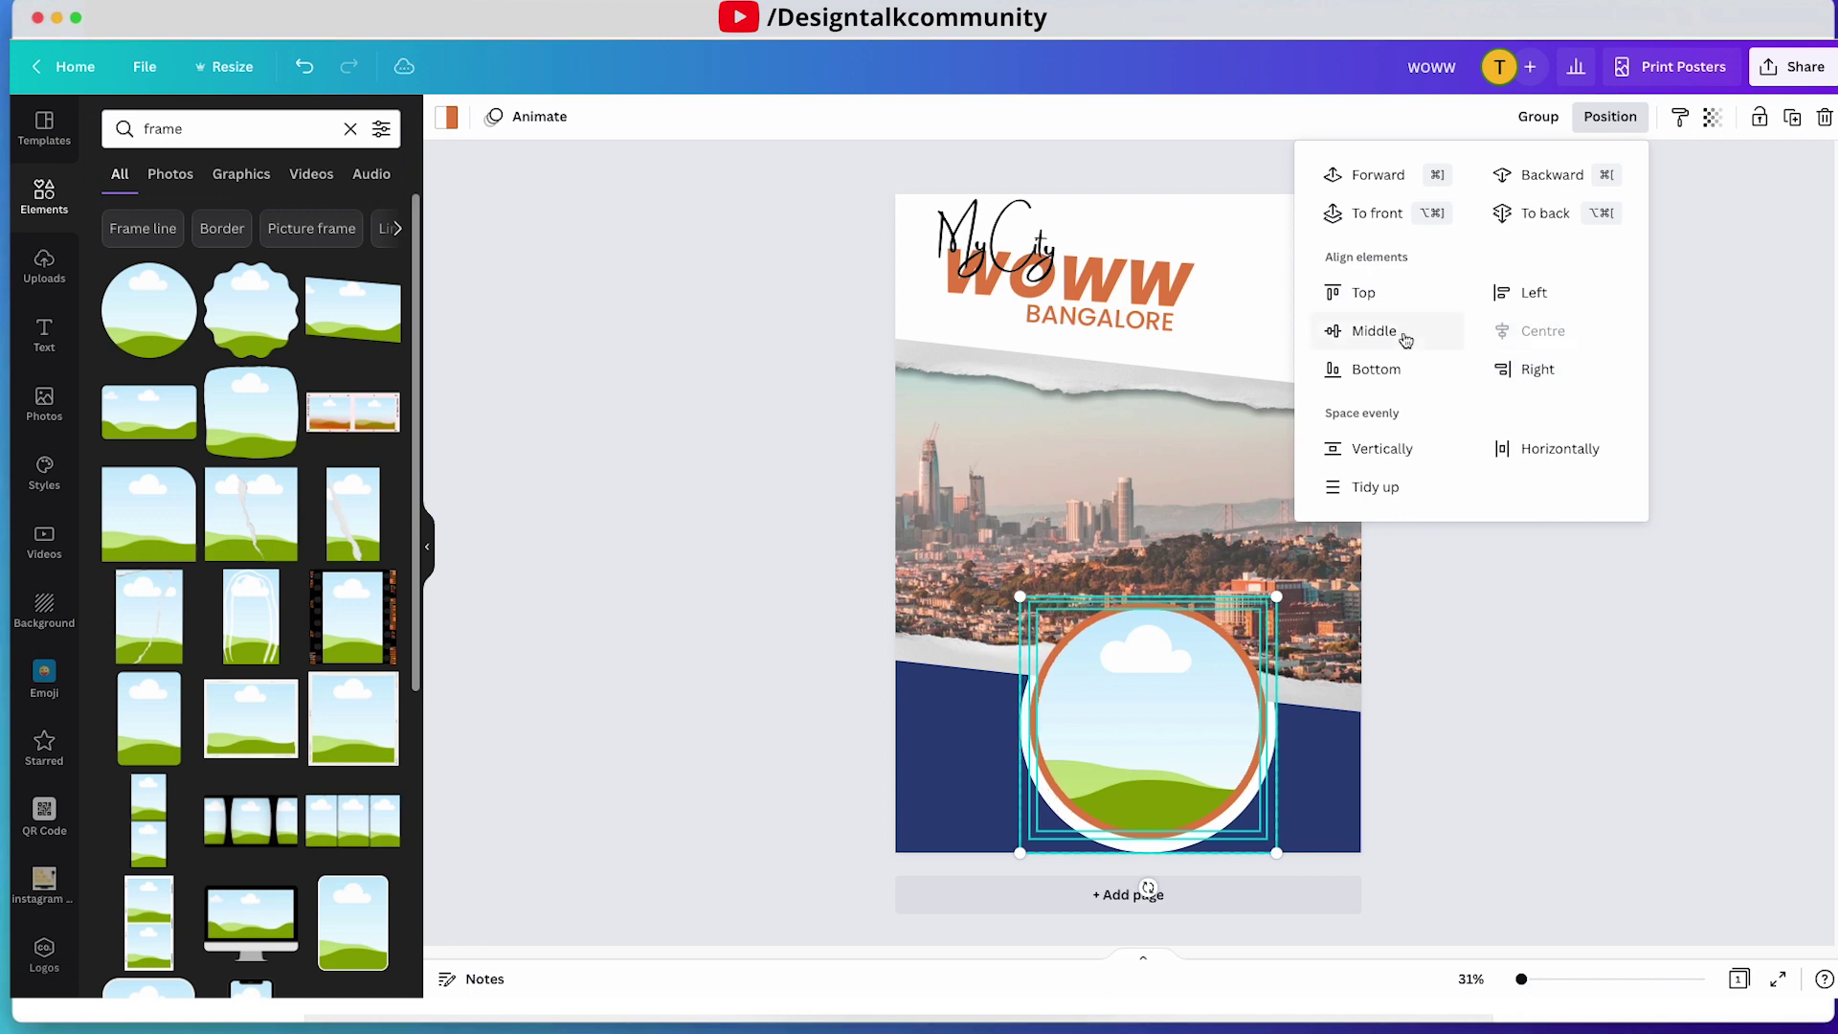
pyautogui.click(1374, 333)
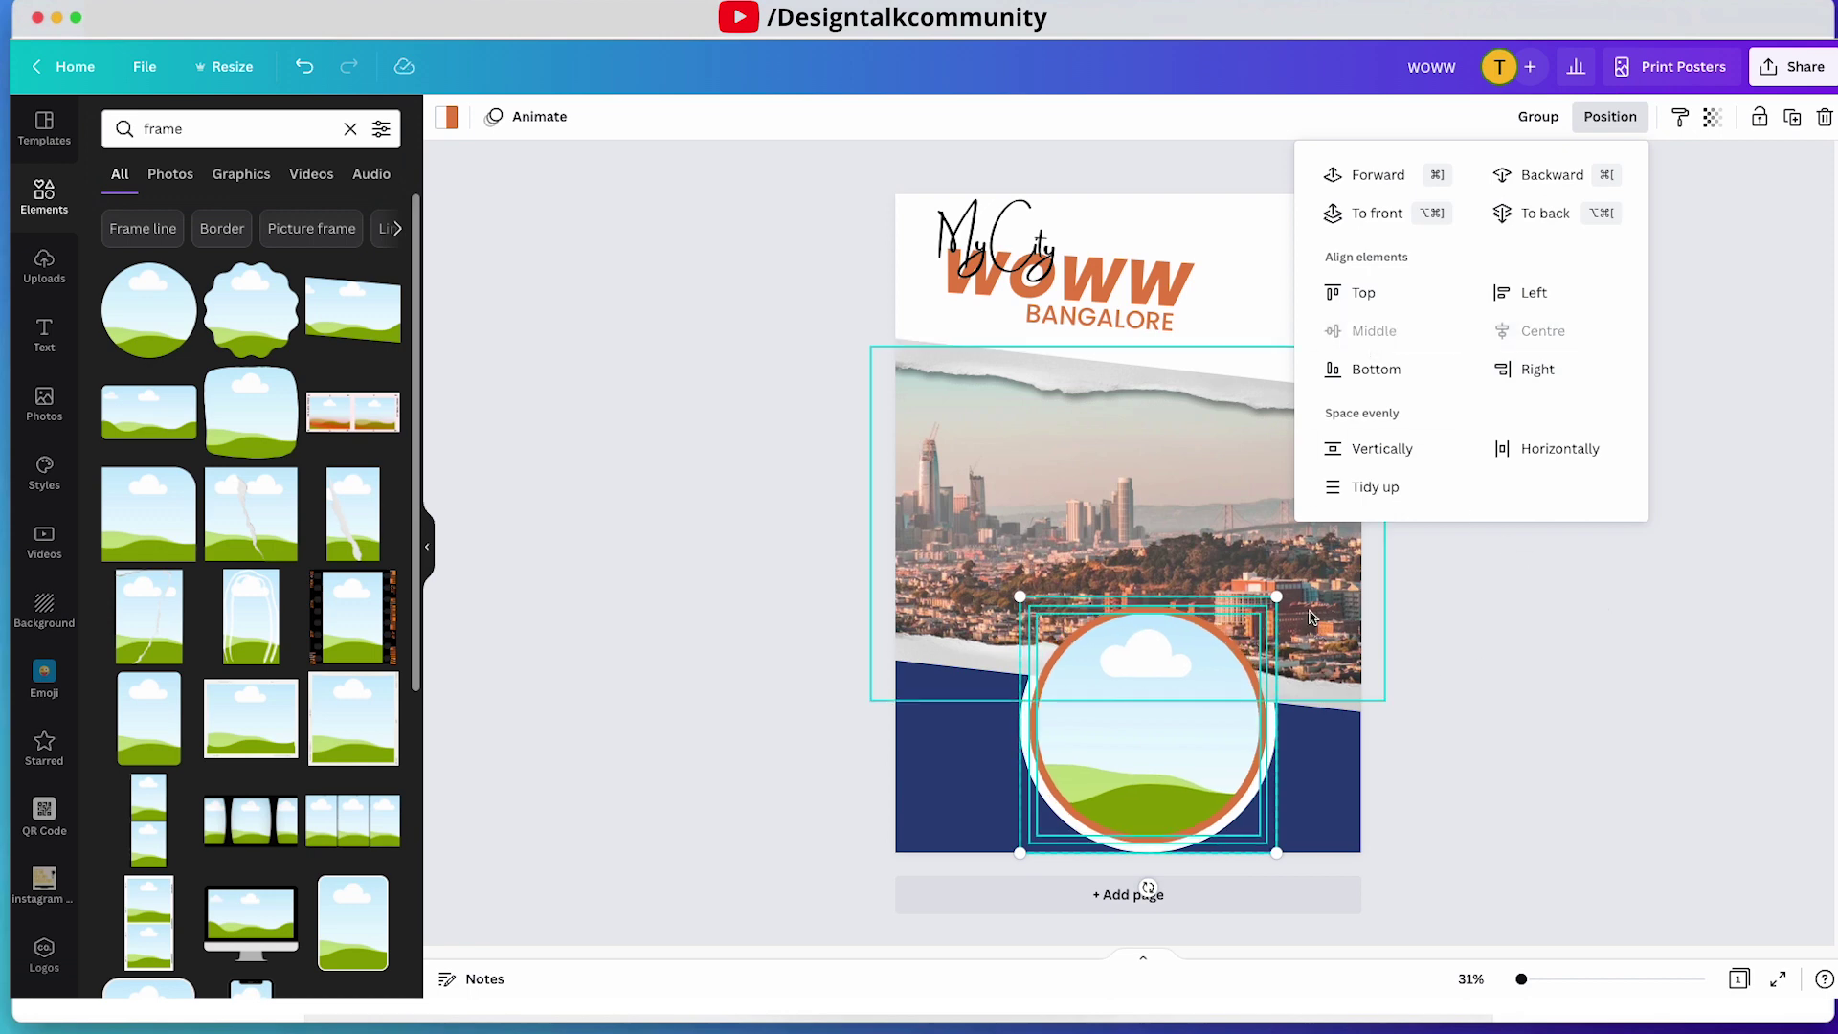
# - Scale the three circular elements down together to a small badge and centre it horizontally on the blue area
pyautogui.moveTo(1275, 596); pyautogui.dragTo(1202, 724)
pyautogui.moveTo(1110, 778); pyautogui.dragTo(1142, 750)
pyautogui.moveTo(1202, 678); pyautogui.dragTo(1166, 712)
pyautogui.moveTo(1122, 777); pyautogui.dragTo(1139, 759)
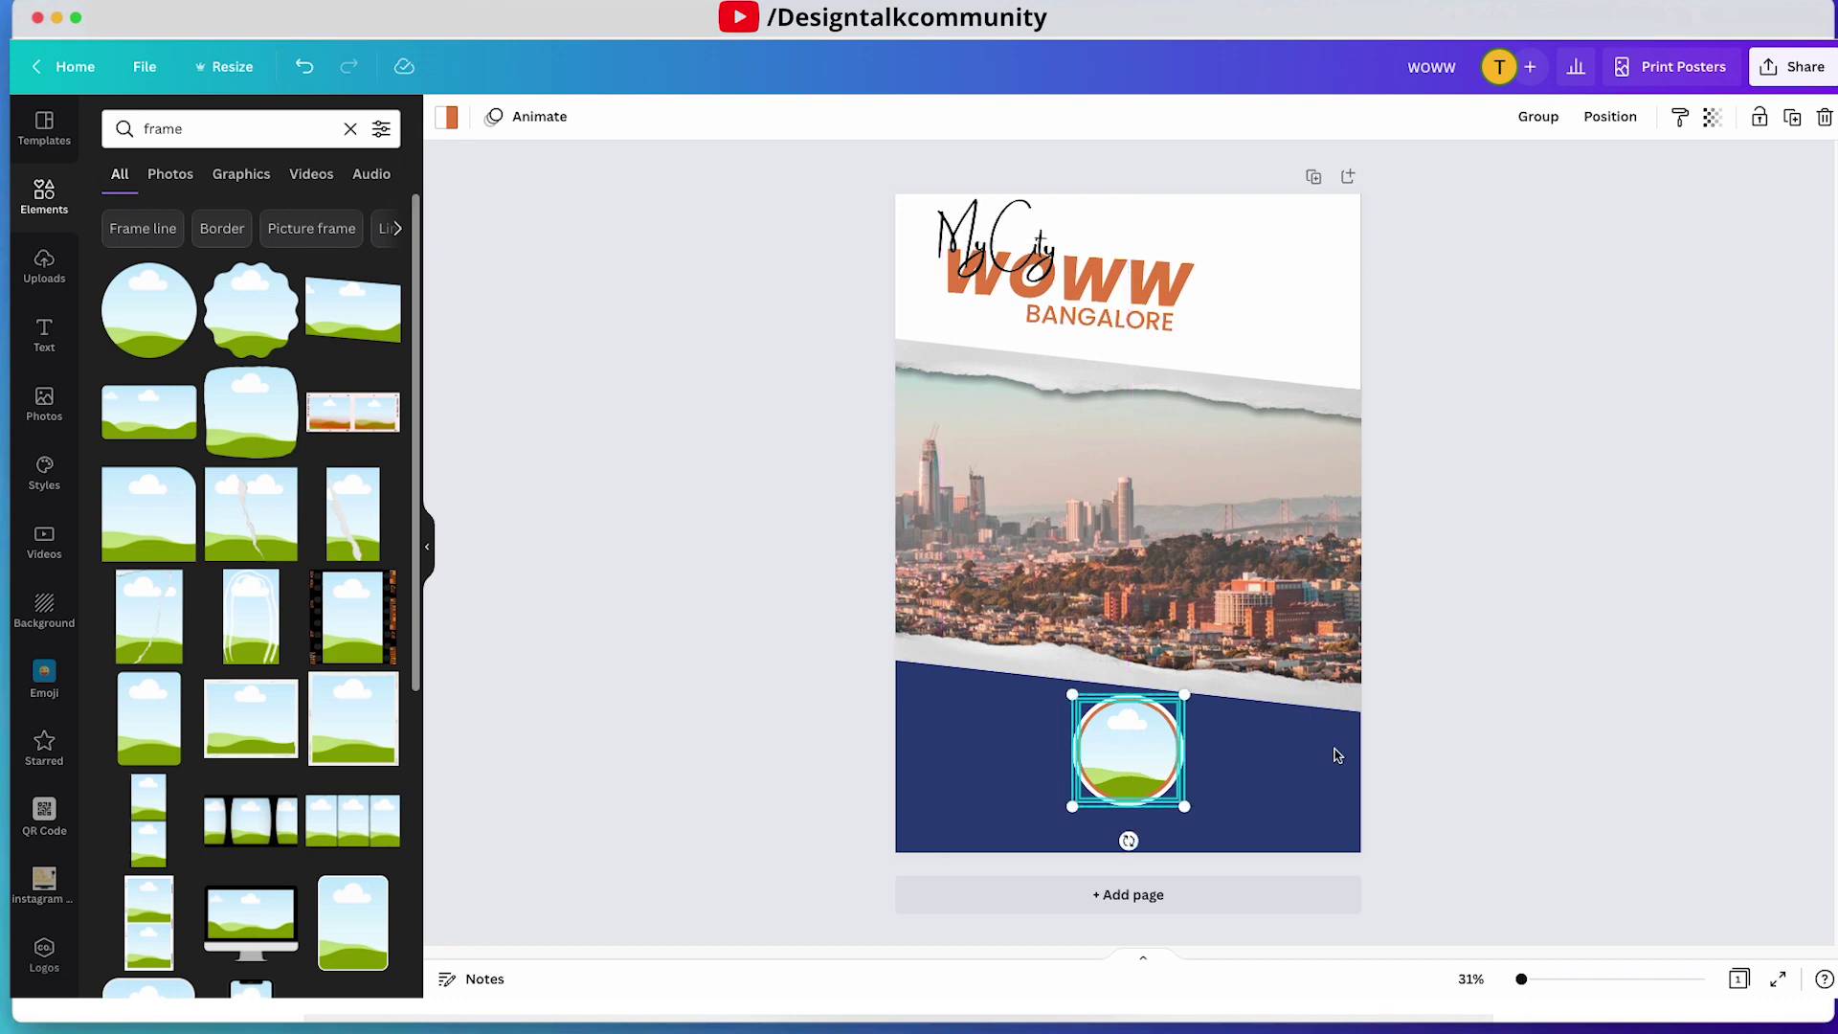
pyautogui.click(1624, 712)
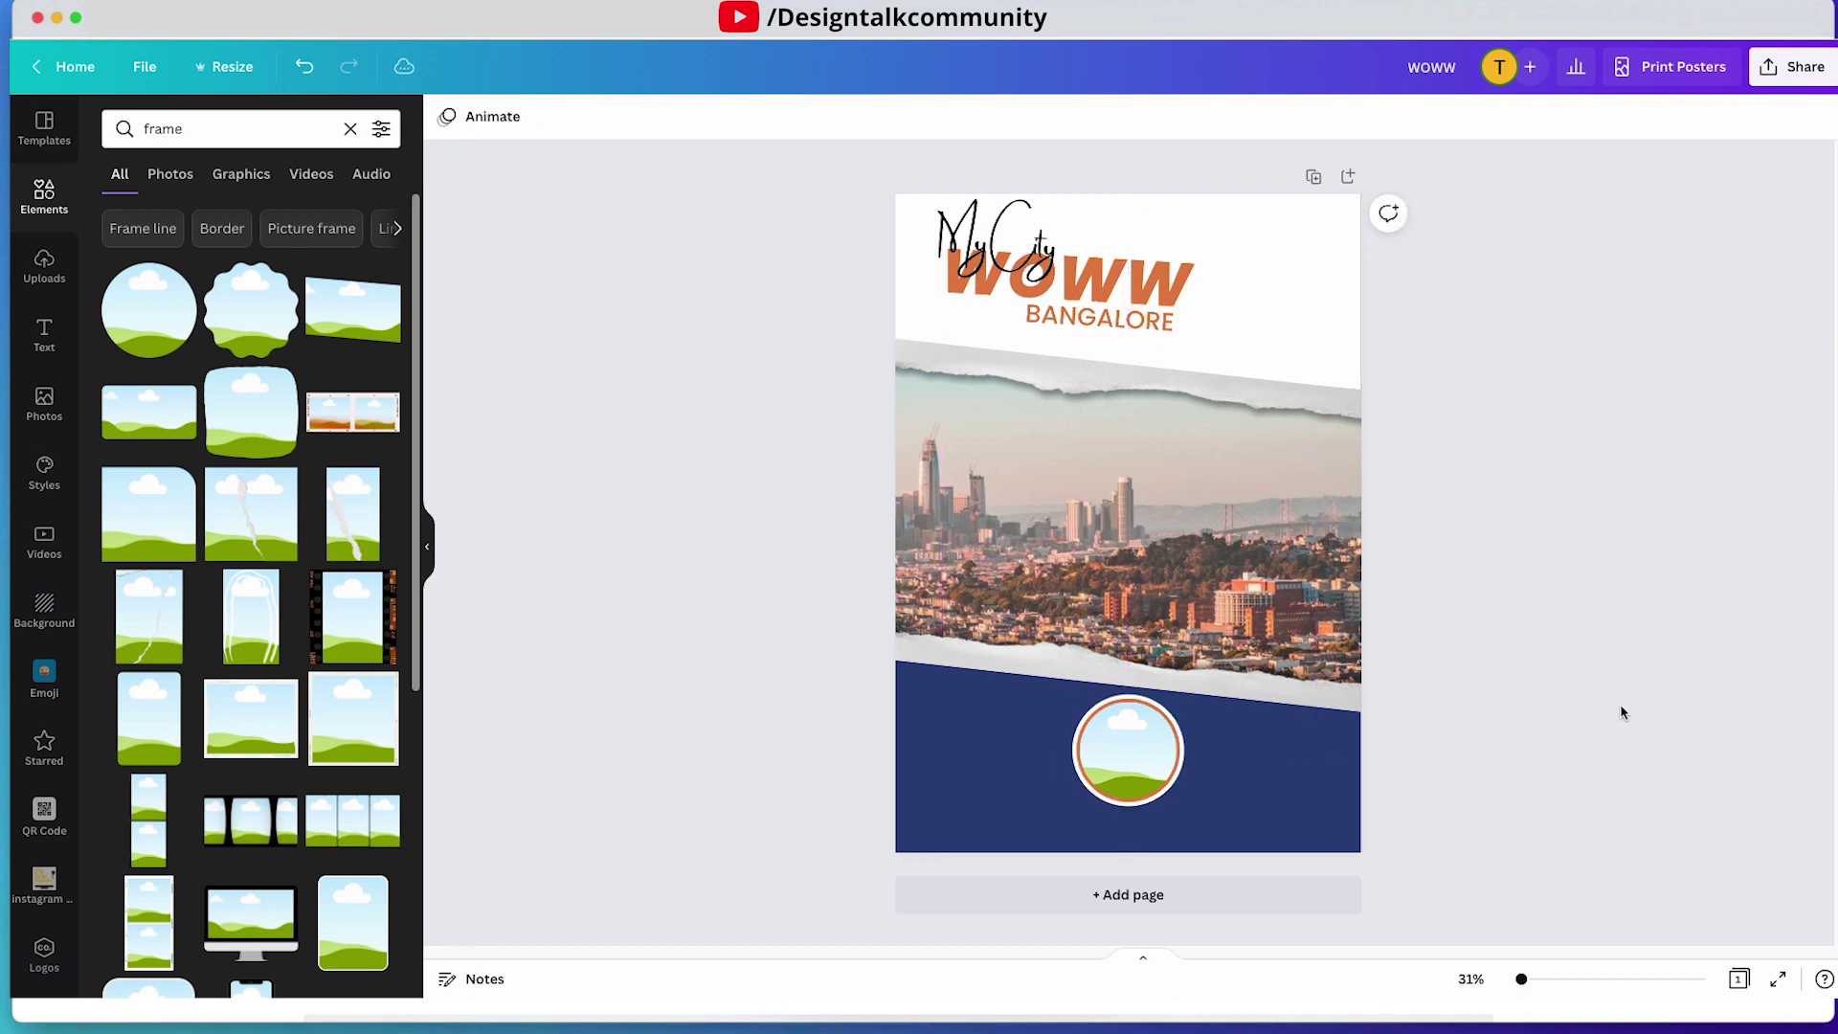
# - Search the photo library for BUSINESS MEN
pyautogui.moveTo(1529, 978); pyautogui.dragTo(1544, 978)
pyautogui.scroll(-6, 1441, 826)
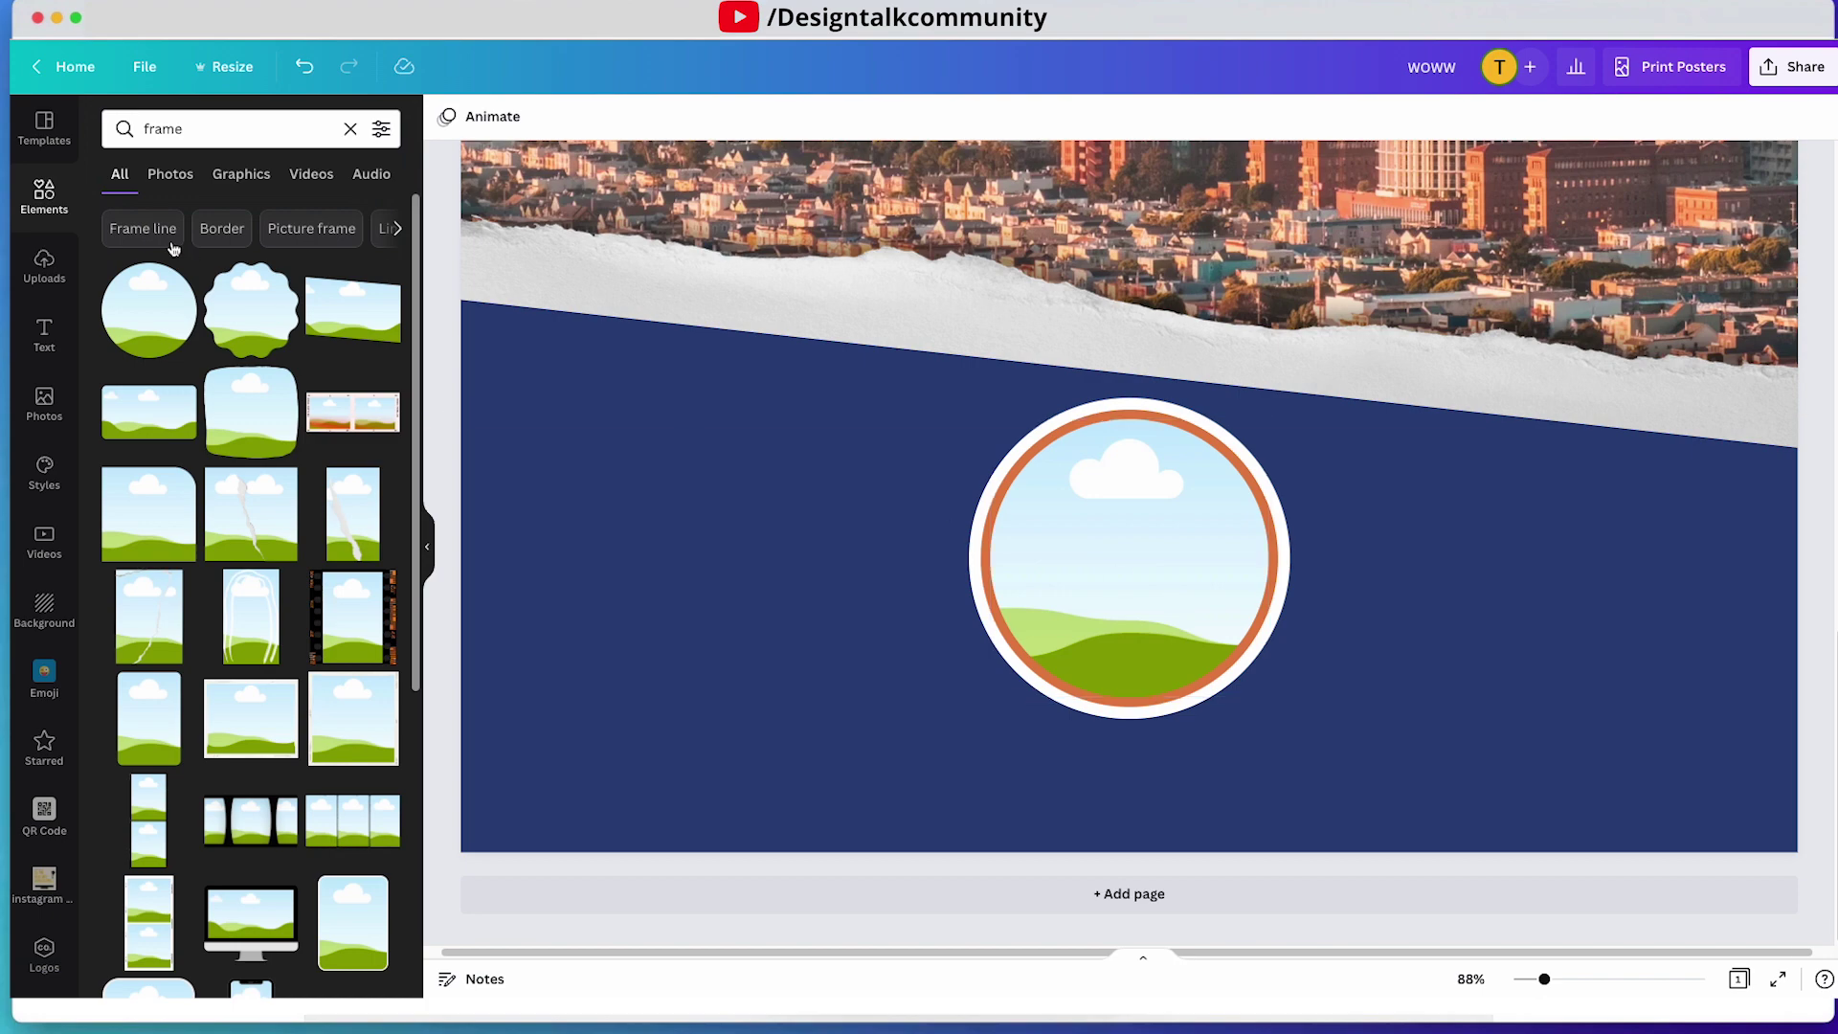
pyautogui.click(43, 387)
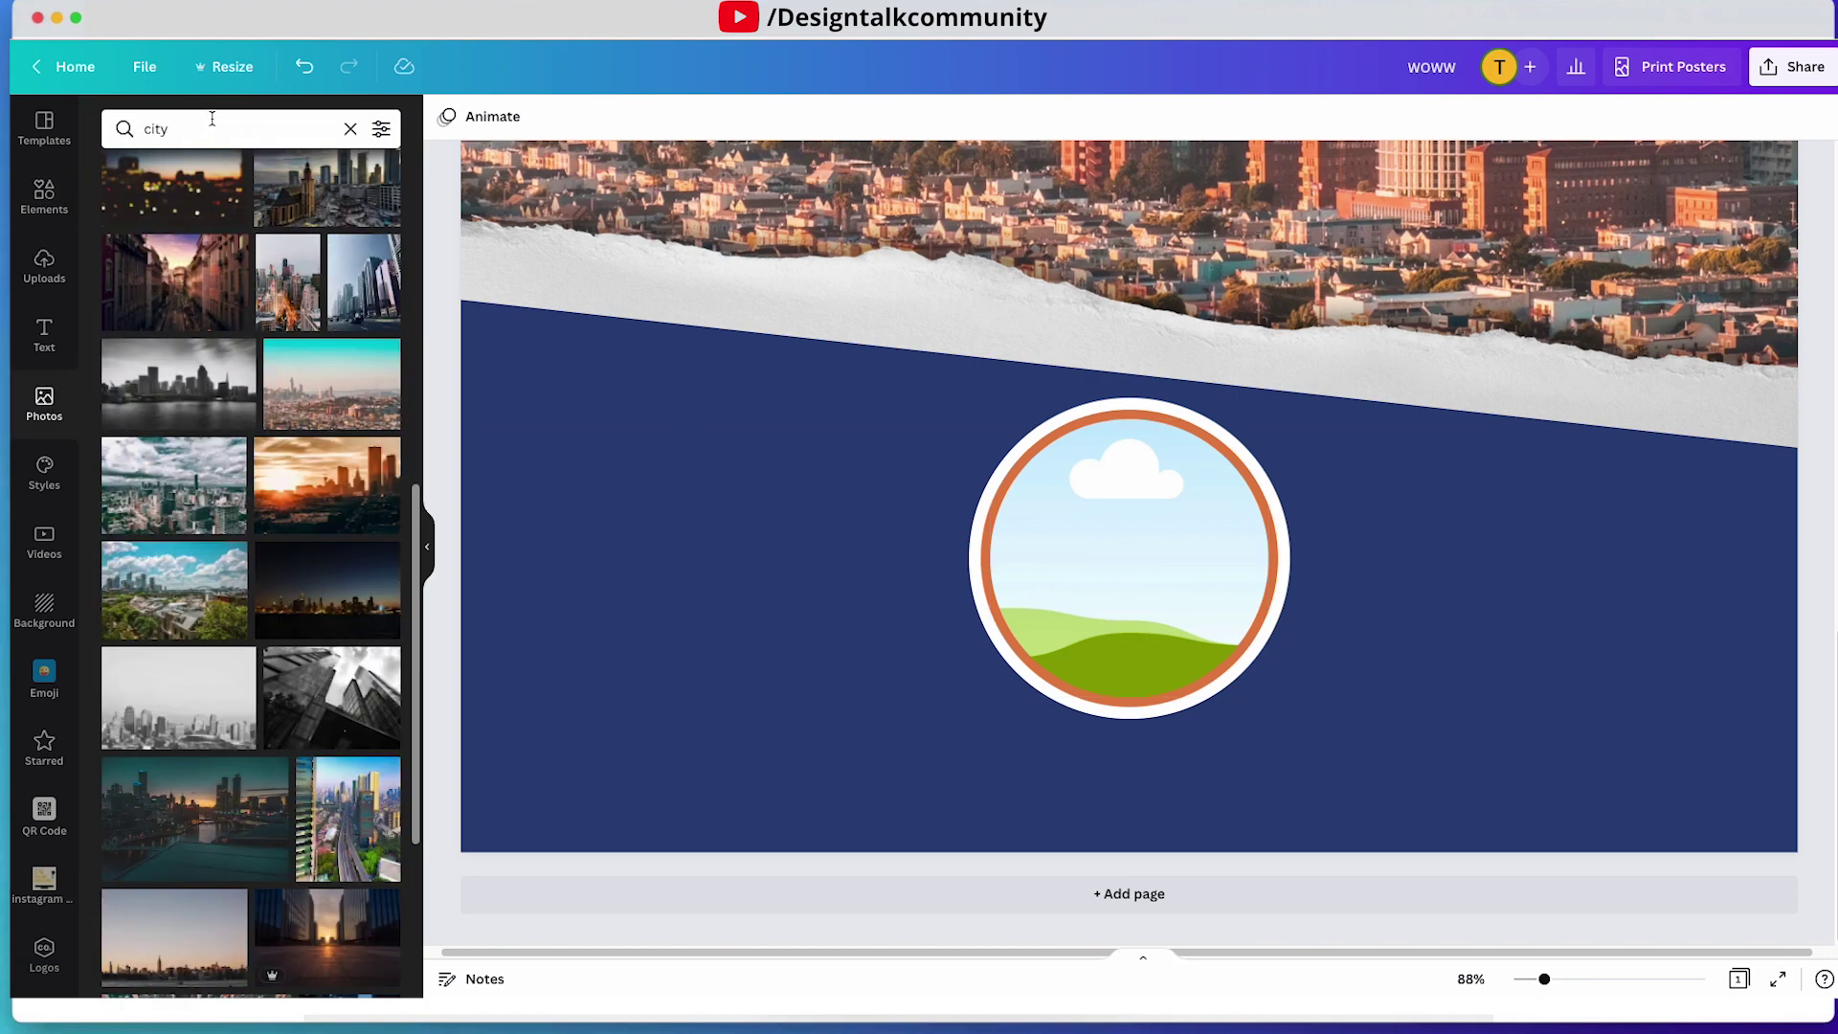
pyautogui.click(347, 131)
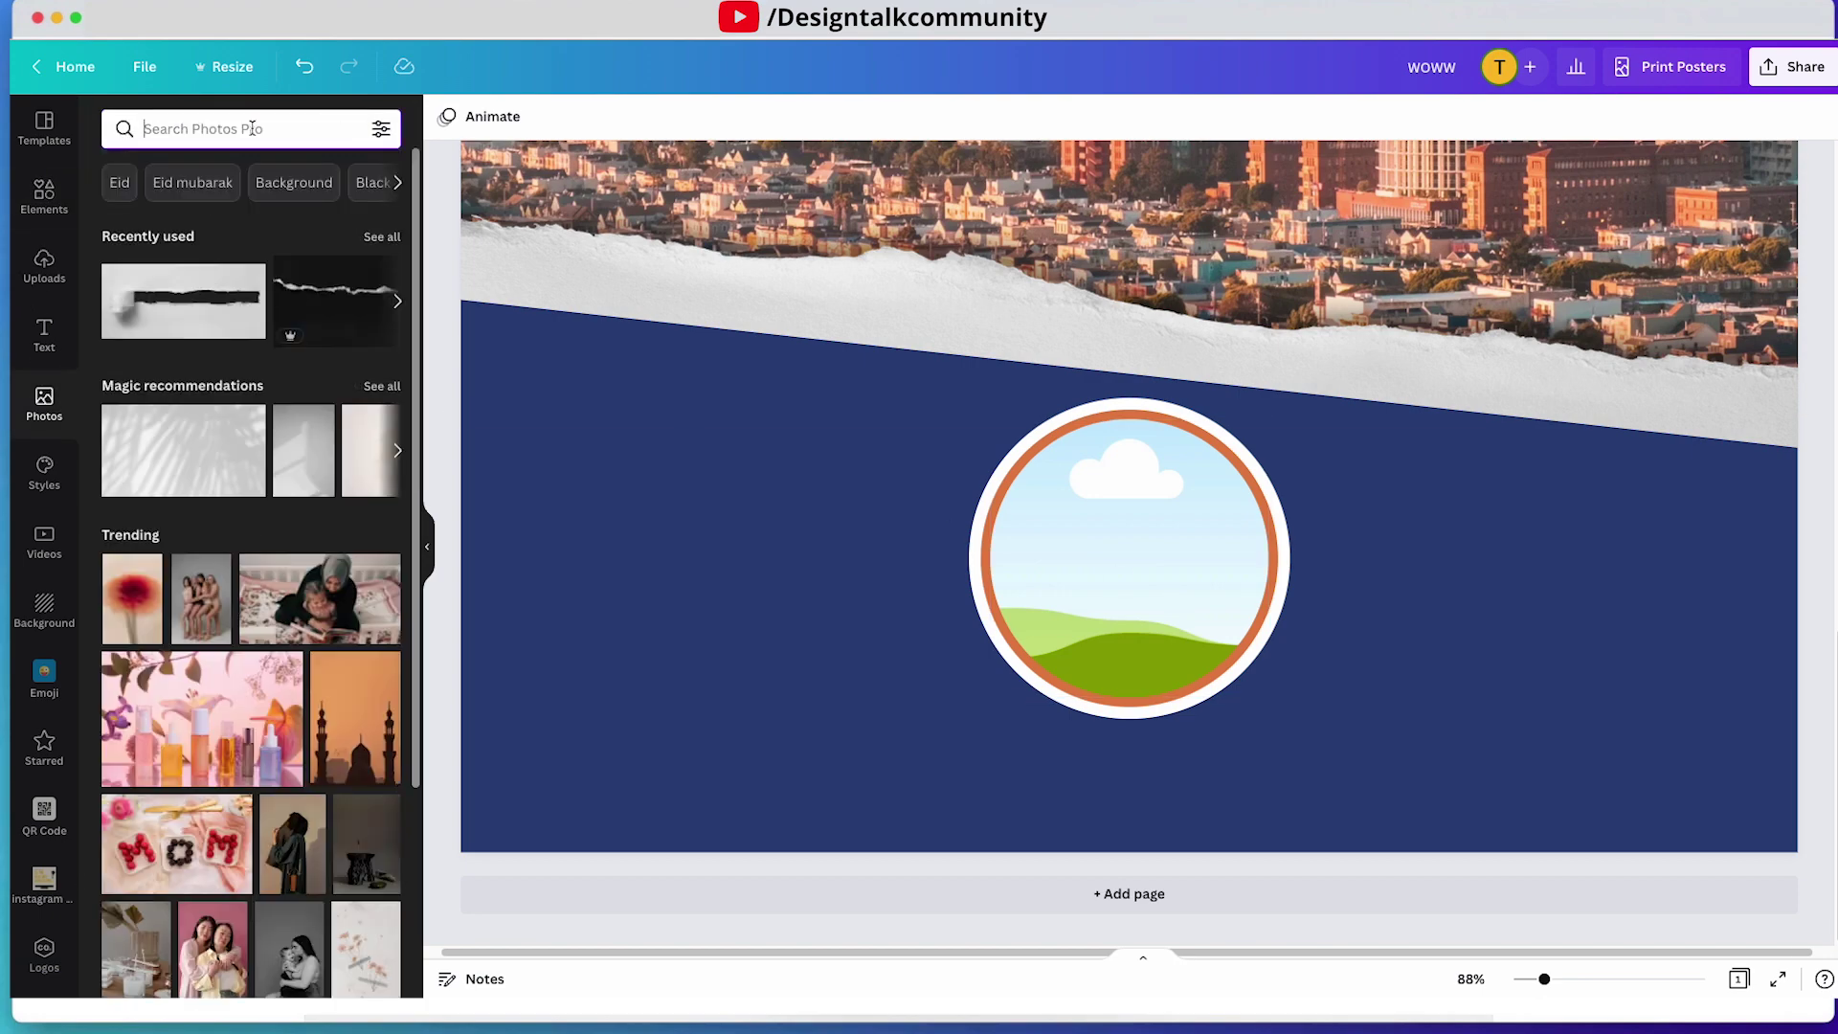
pyautogui.write('BUSINESS MEN')
pyautogui.press('Return')
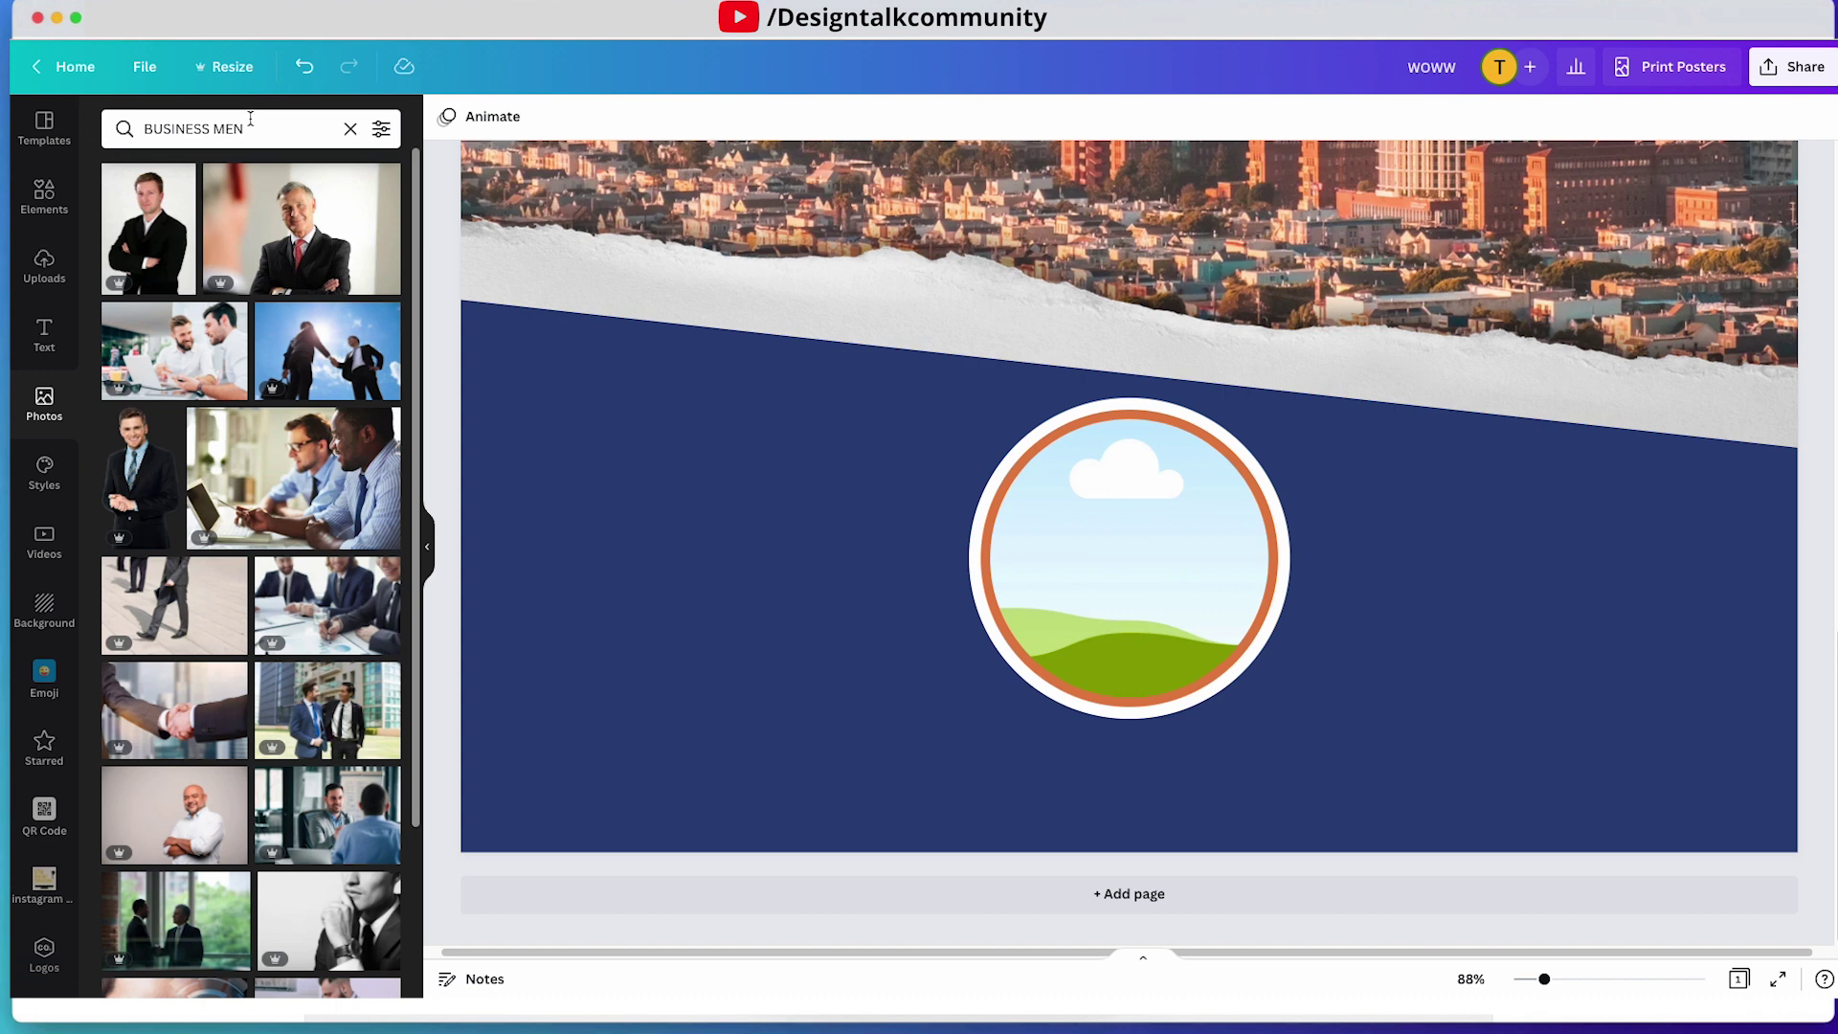
# - Browse the business men photos and add the cut-out of the smiling man in a dark suit with clasped hands
pyautogui.scroll(-15, 151, 259)
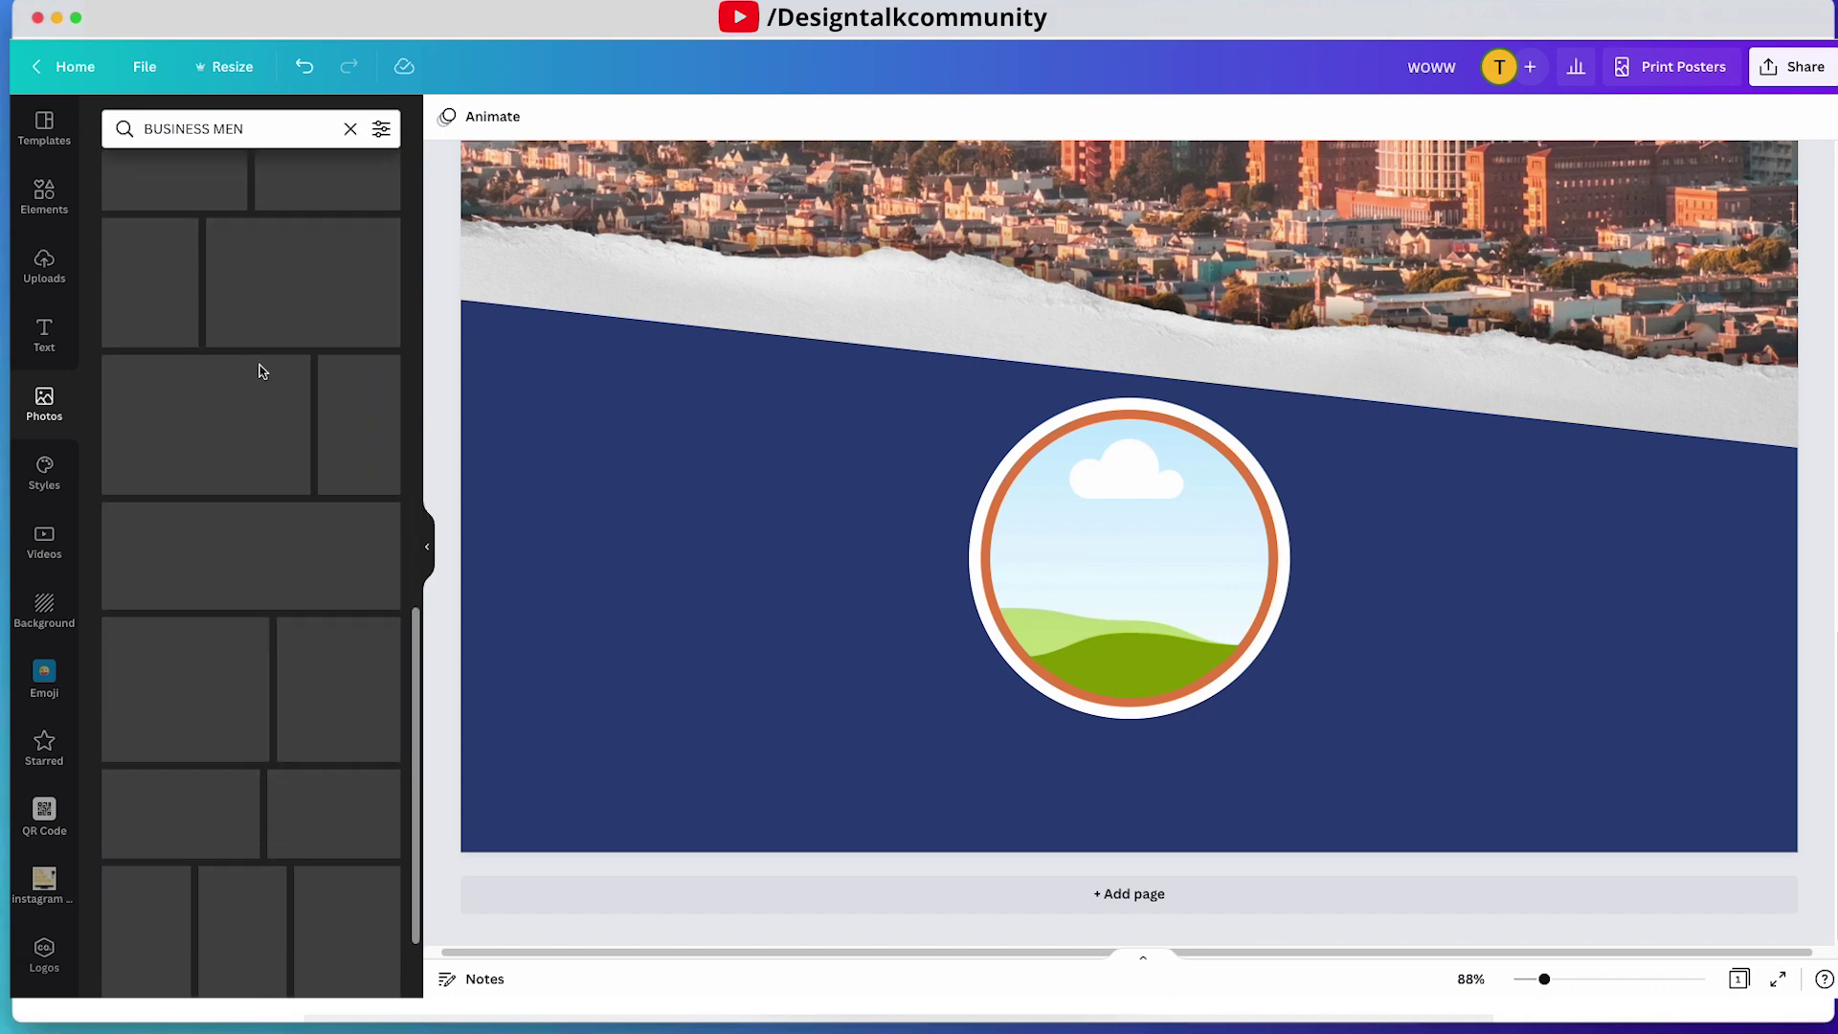
pyautogui.scroll(-5, 260, 371)
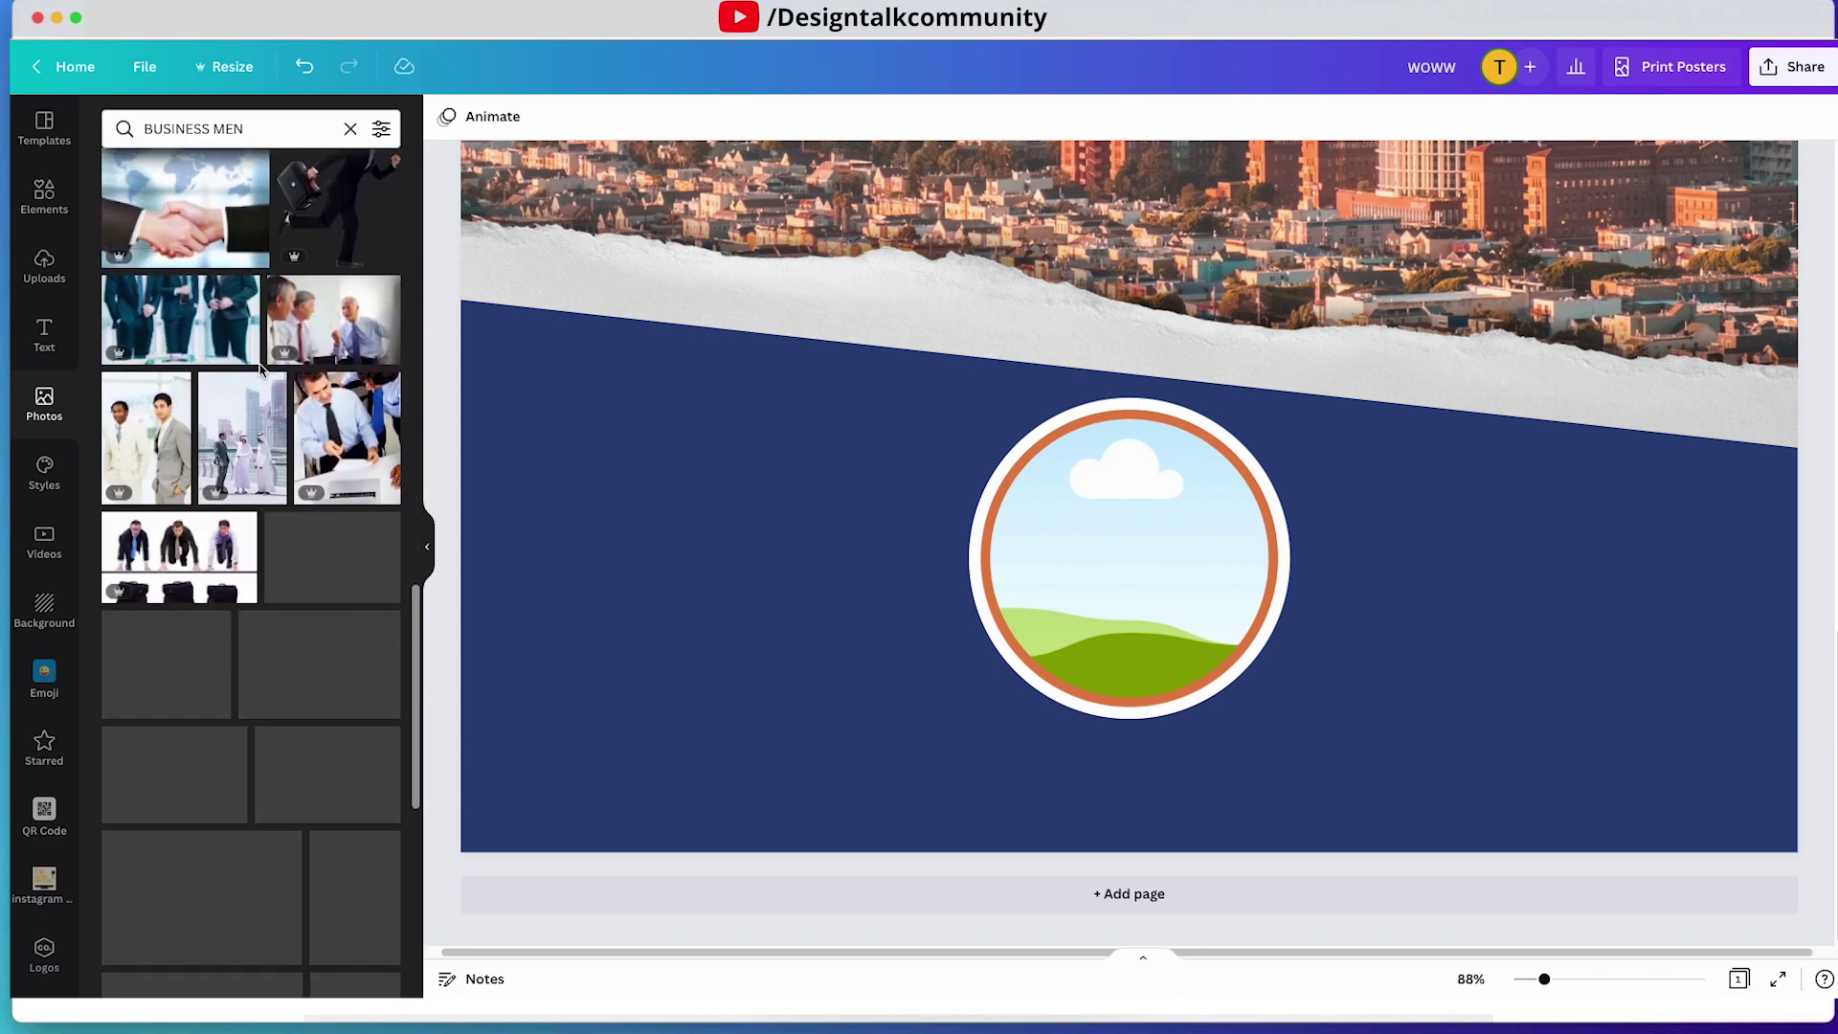
pyautogui.scroll(-5, 260, 371)
pyautogui.scroll(-7, 261, 371)
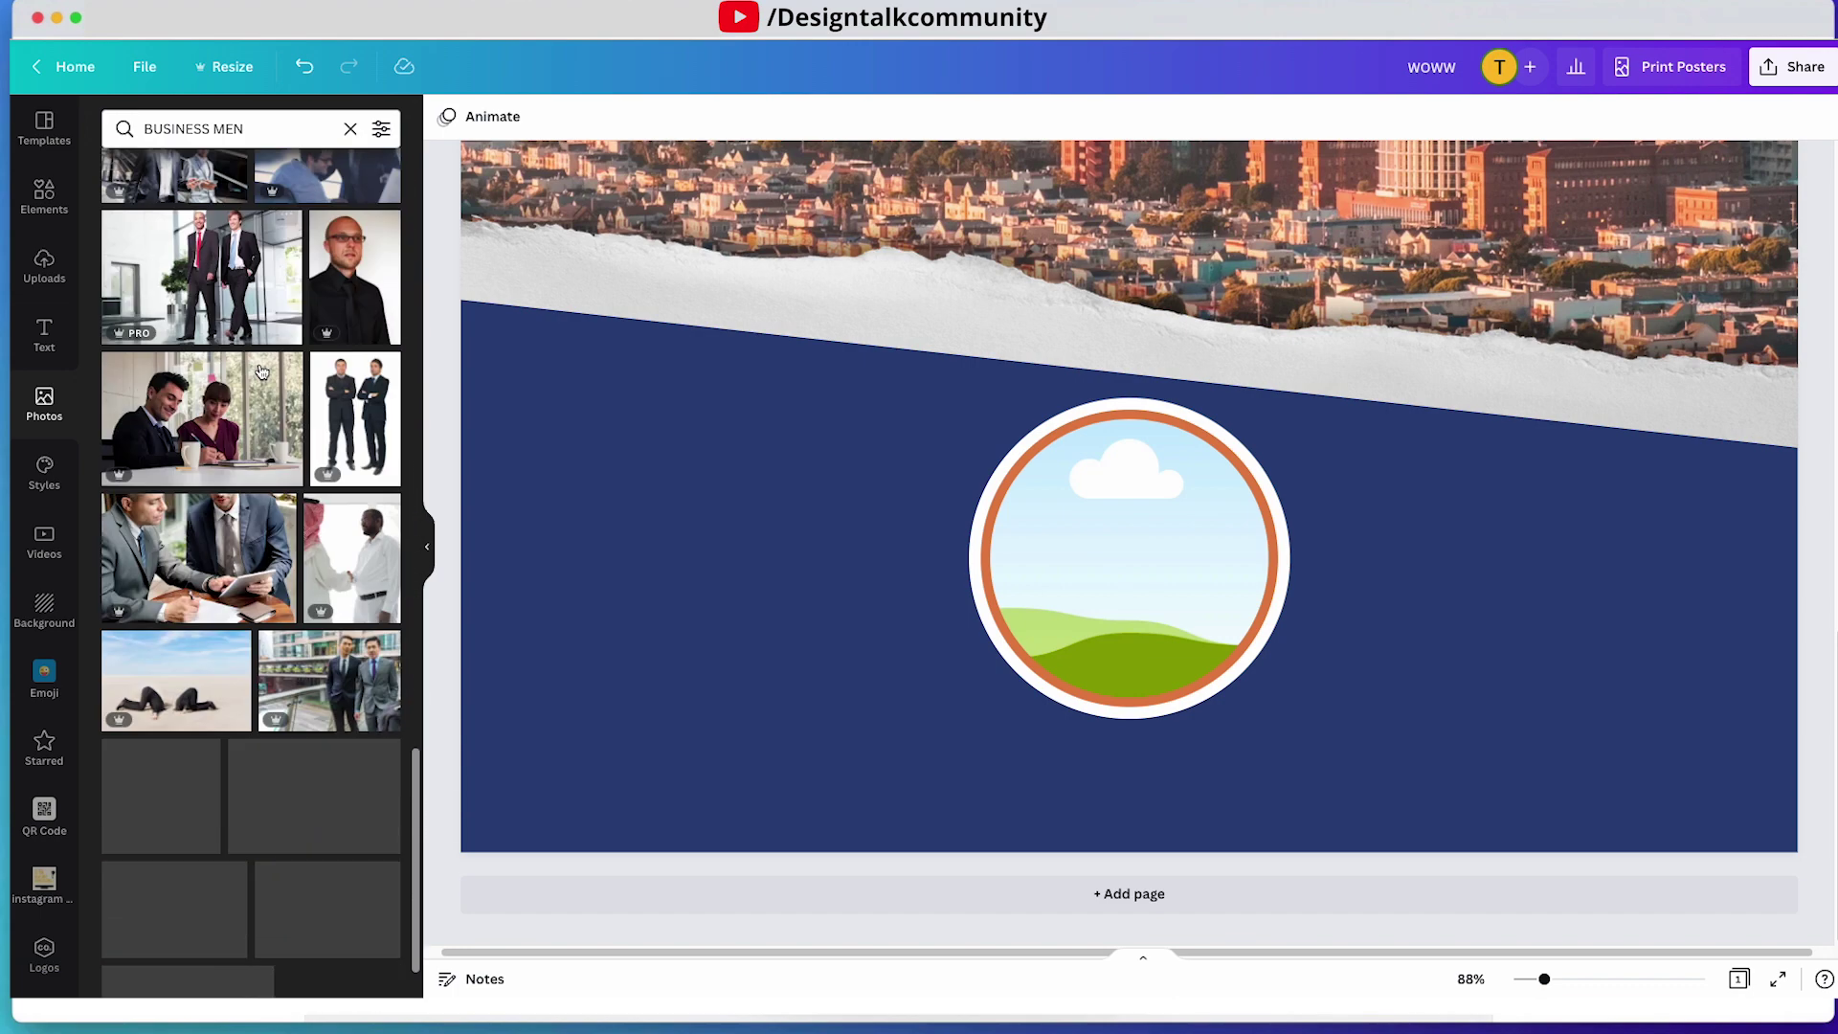
pyautogui.scroll(-2, 260, 371)
pyautogui.scroll(20, 261, 377)
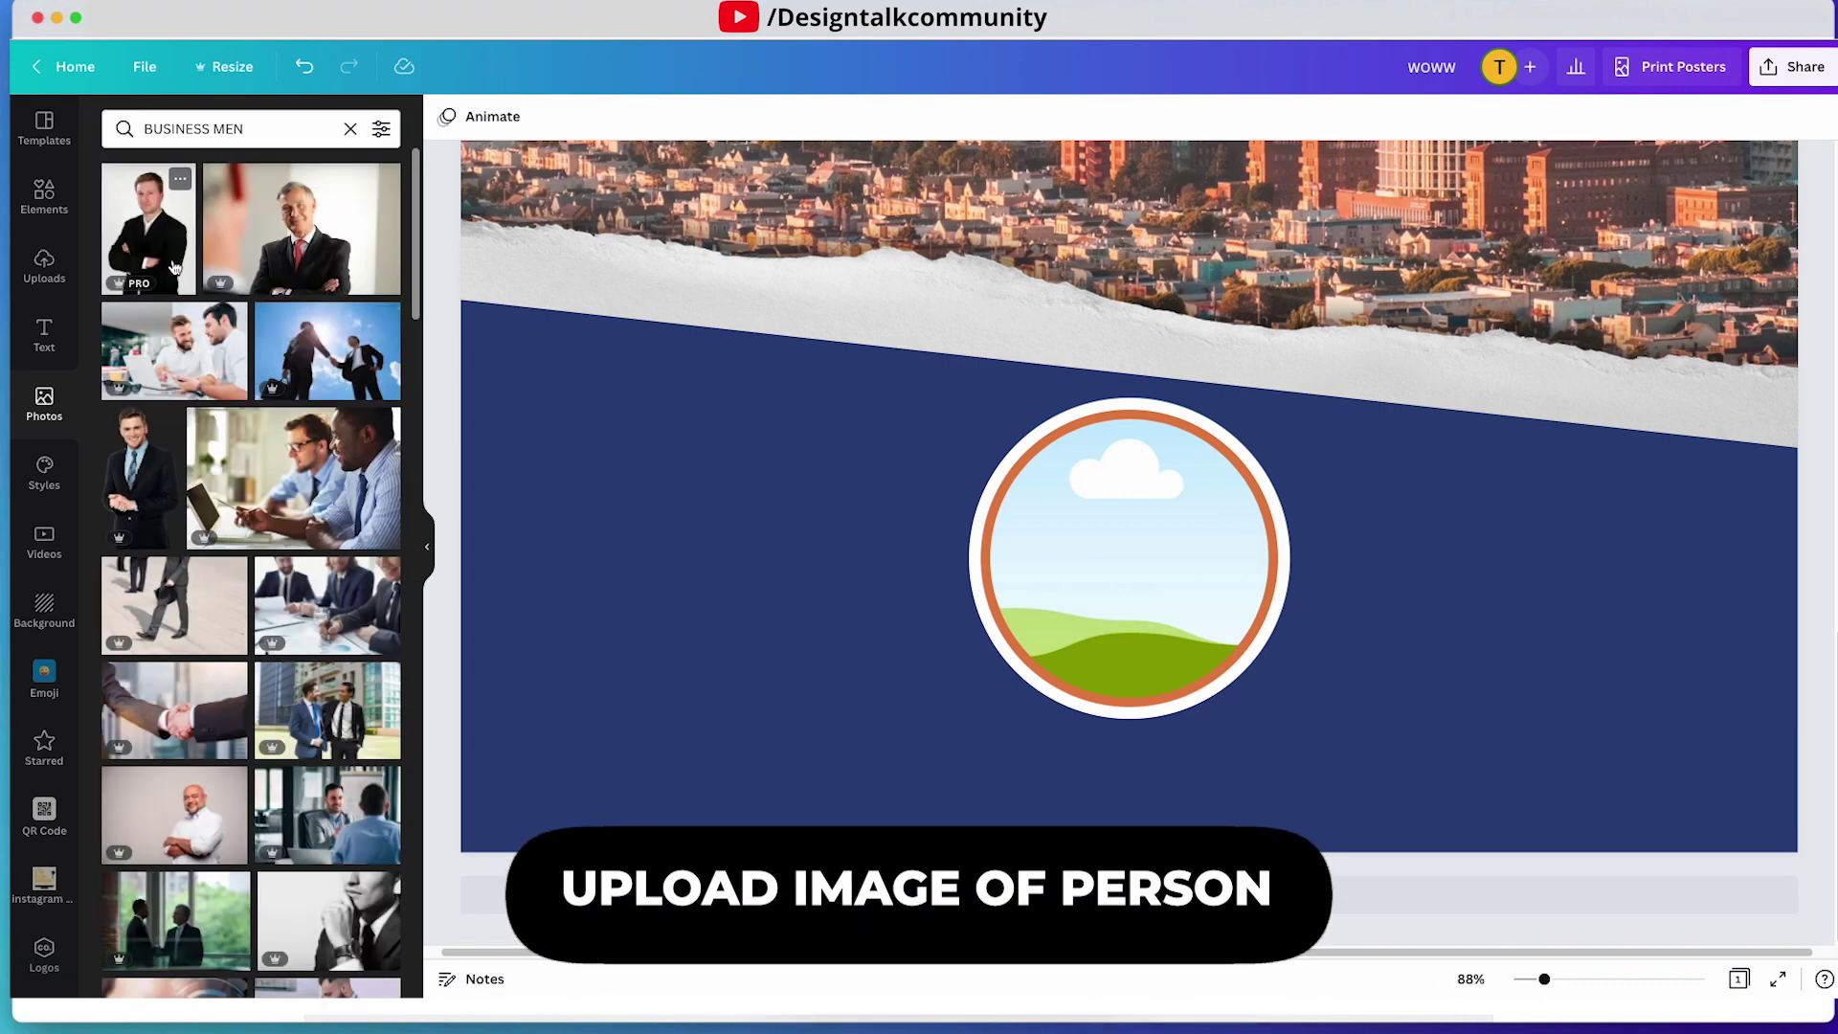
pyautogui.click(143, 473)
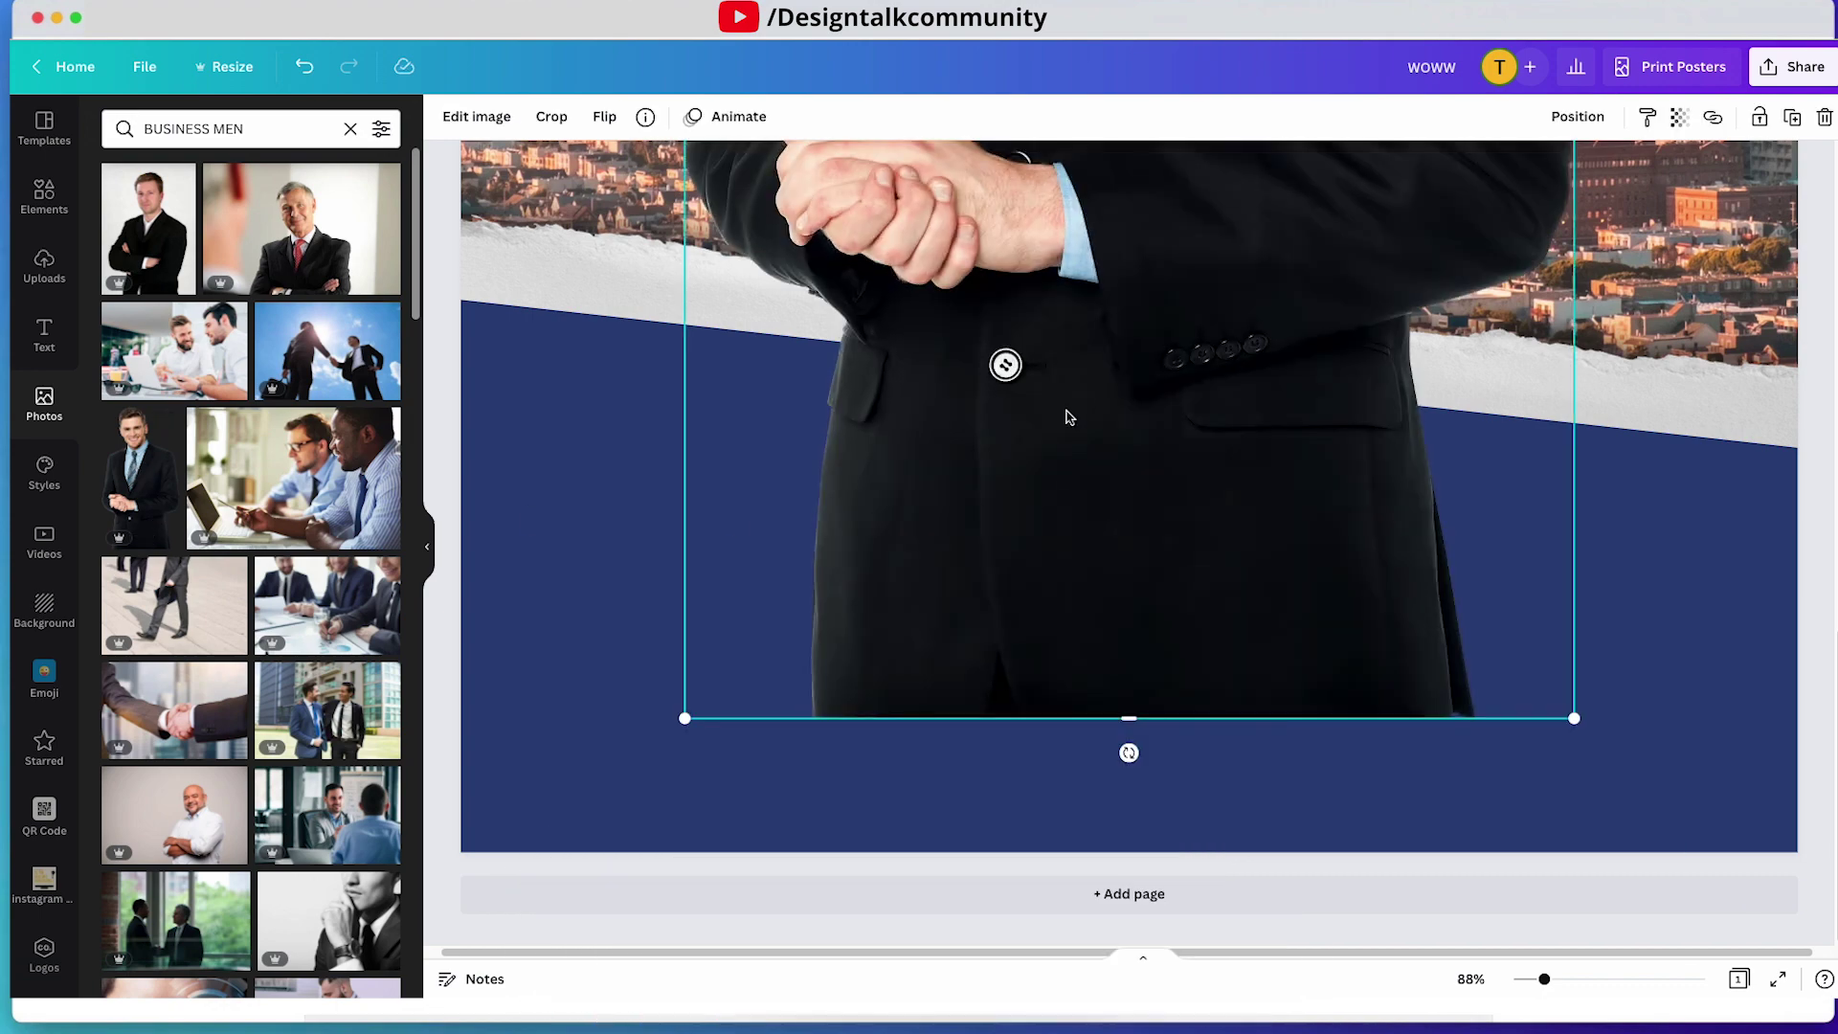
# - Duplicate the businessman photo, place one copy in the circular frame and open that framed photo's crop
pyautogui.moveTo(1069, 417); pyautogui.dragTo(993, 413)
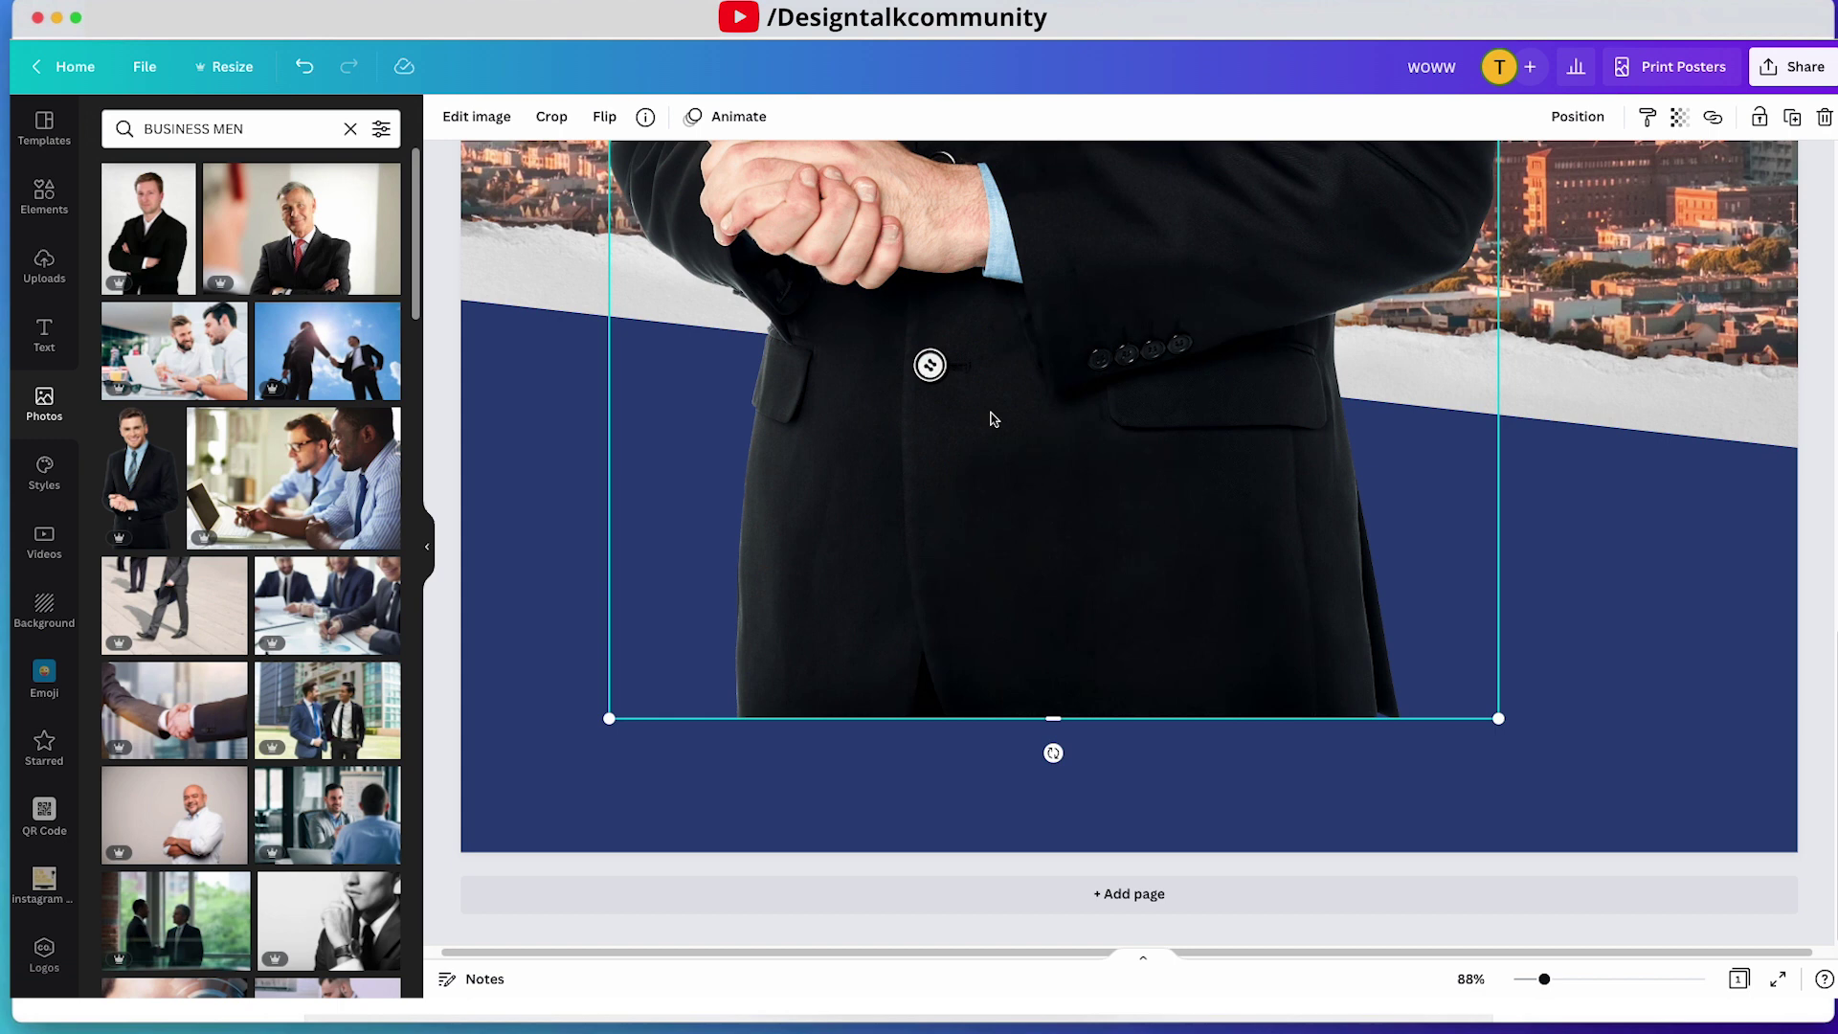
pyautogui.moveTo(1020, 416)
pyautogui.mouseDown()
pyautogui.moveTo(1132, 441)
pyautogui.moveTo(1043, 434)
pyautogui.mouseUp()
pyautogui.press('super+d')
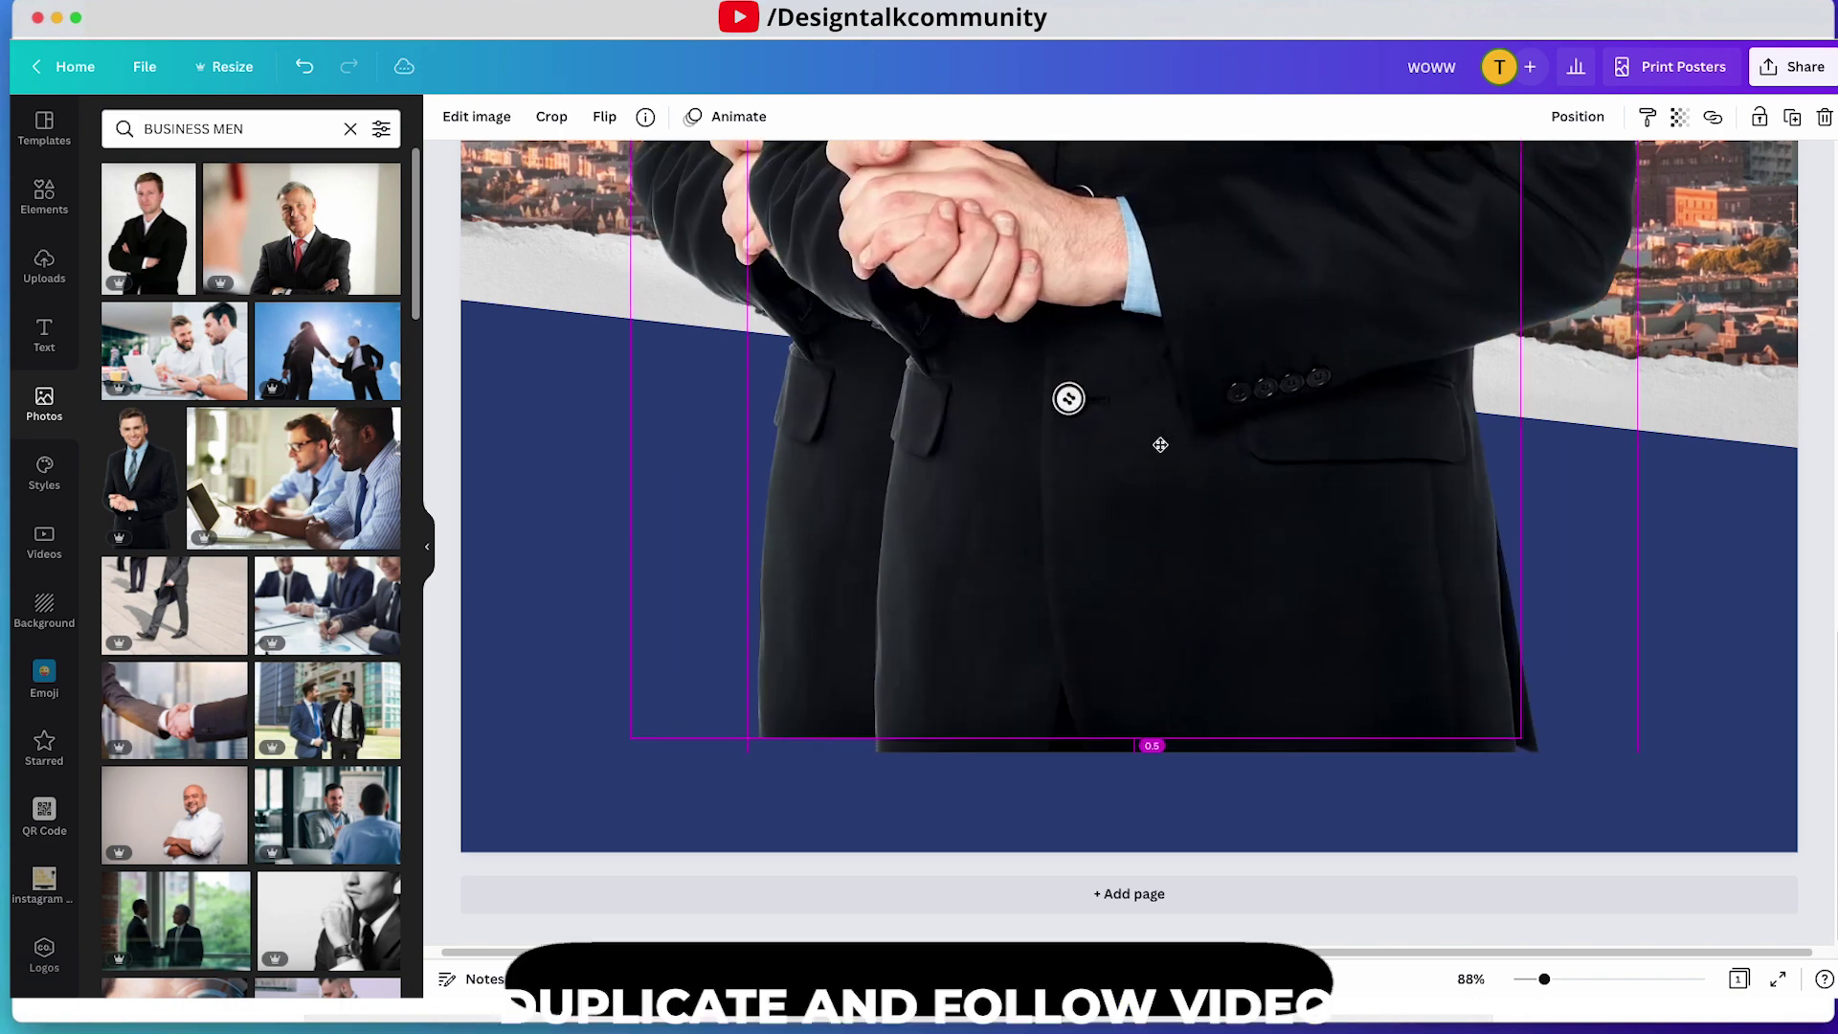
pyautogui.moveTo(1136, 443); pyautogui.dragTo(1811, 540)
pyautogui.moveTo(1114, 515); pyautogui.dragTo(1154, 559)
pyautogui.doubleClick(1156, 560)
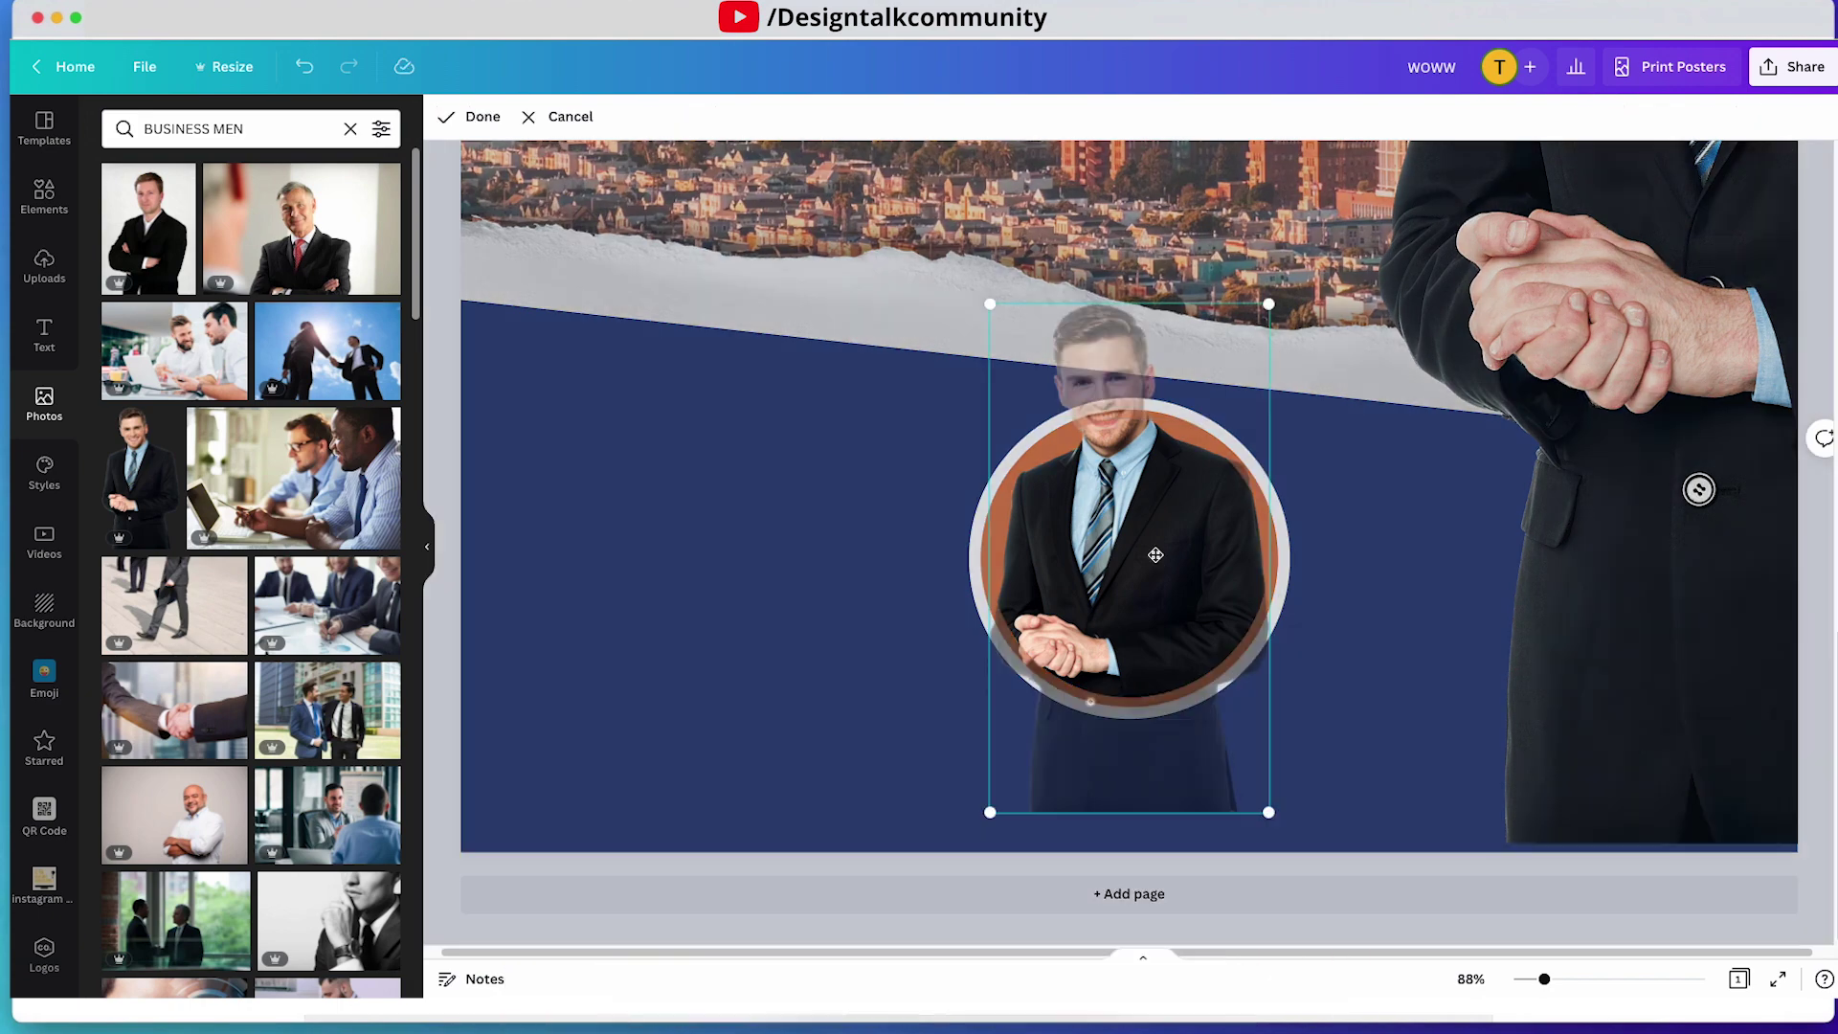
# - Lock the framed photo, then scale down the loose businessman copy and move it over the circular badge
pyautogui.scroll(-1, 1259, 766)
pyautogui.click(1510, 607)
pyautogui.moveTo(1554, 596); pyautogui.dragTo(1325, 588)
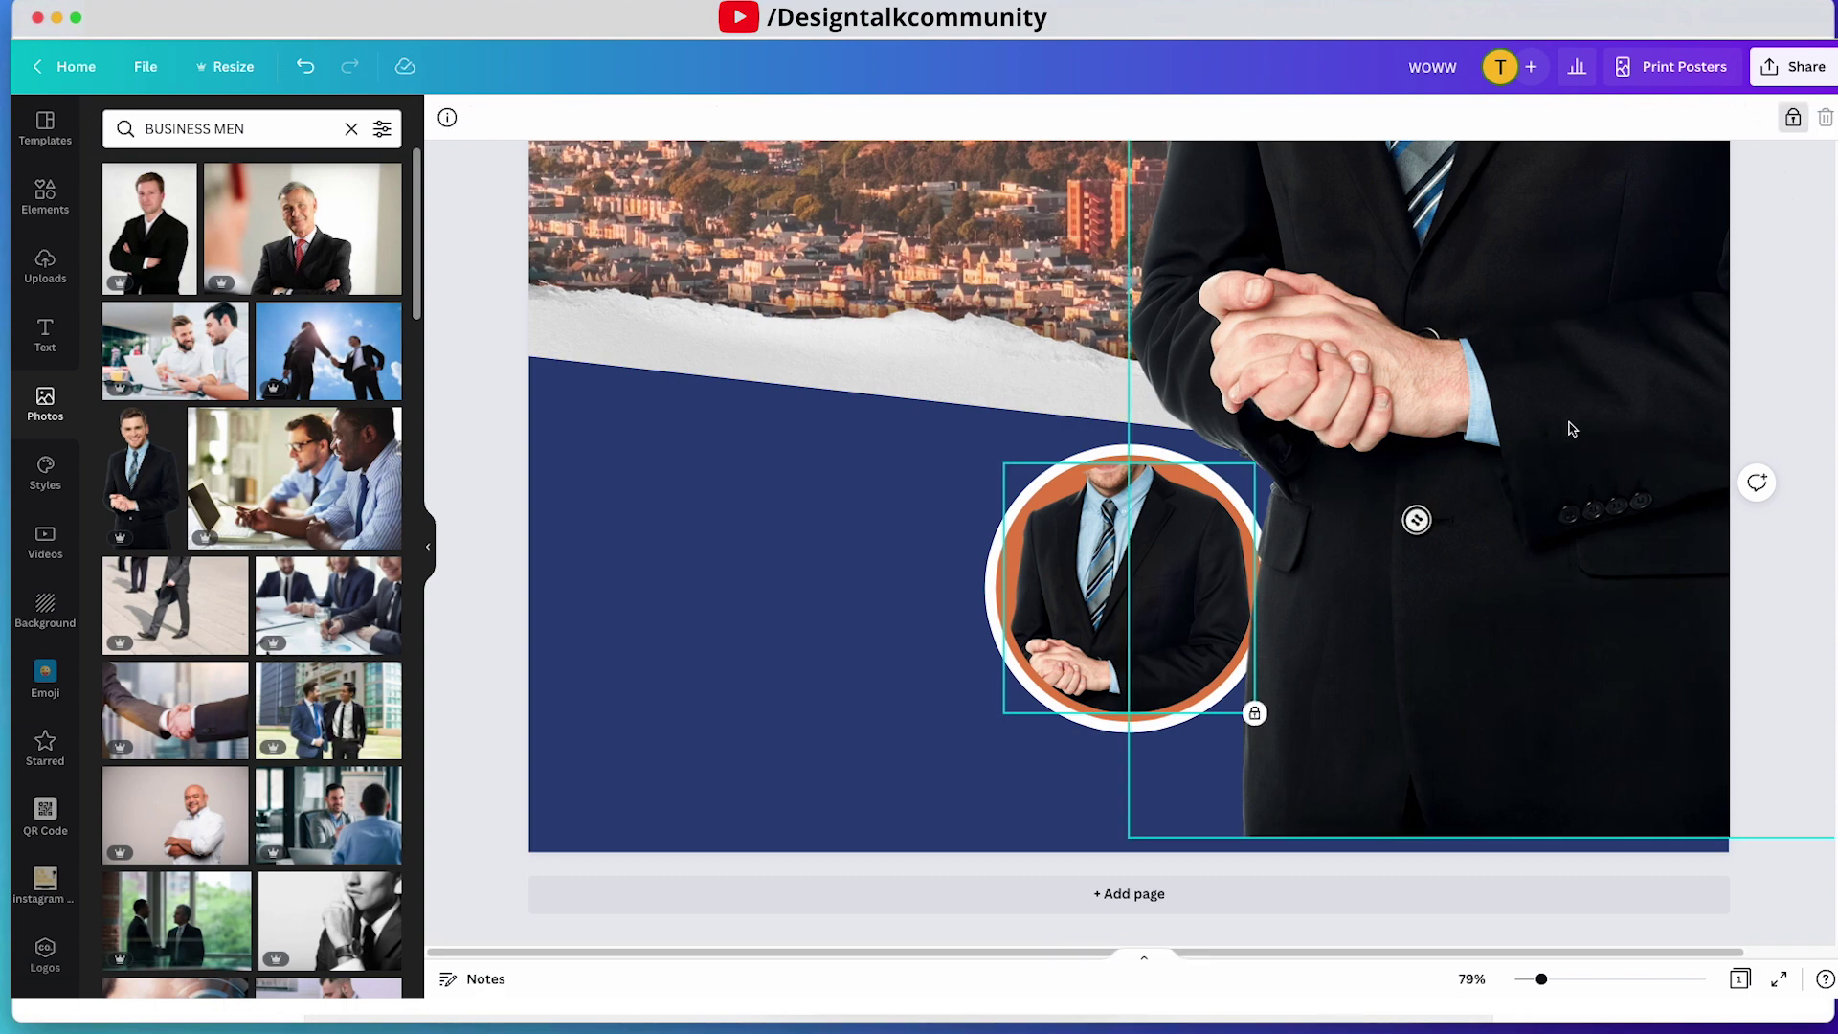
pyautogui.moveTo(1558, 461); pyautogui.dragTo(1282, 476)
pyautogui.moveTo(1654, 852); pyautogui.dragTo(1136, 316)
pyautogui.moveTo(1180, 199); pyautogui.dragTo(1310, 771)
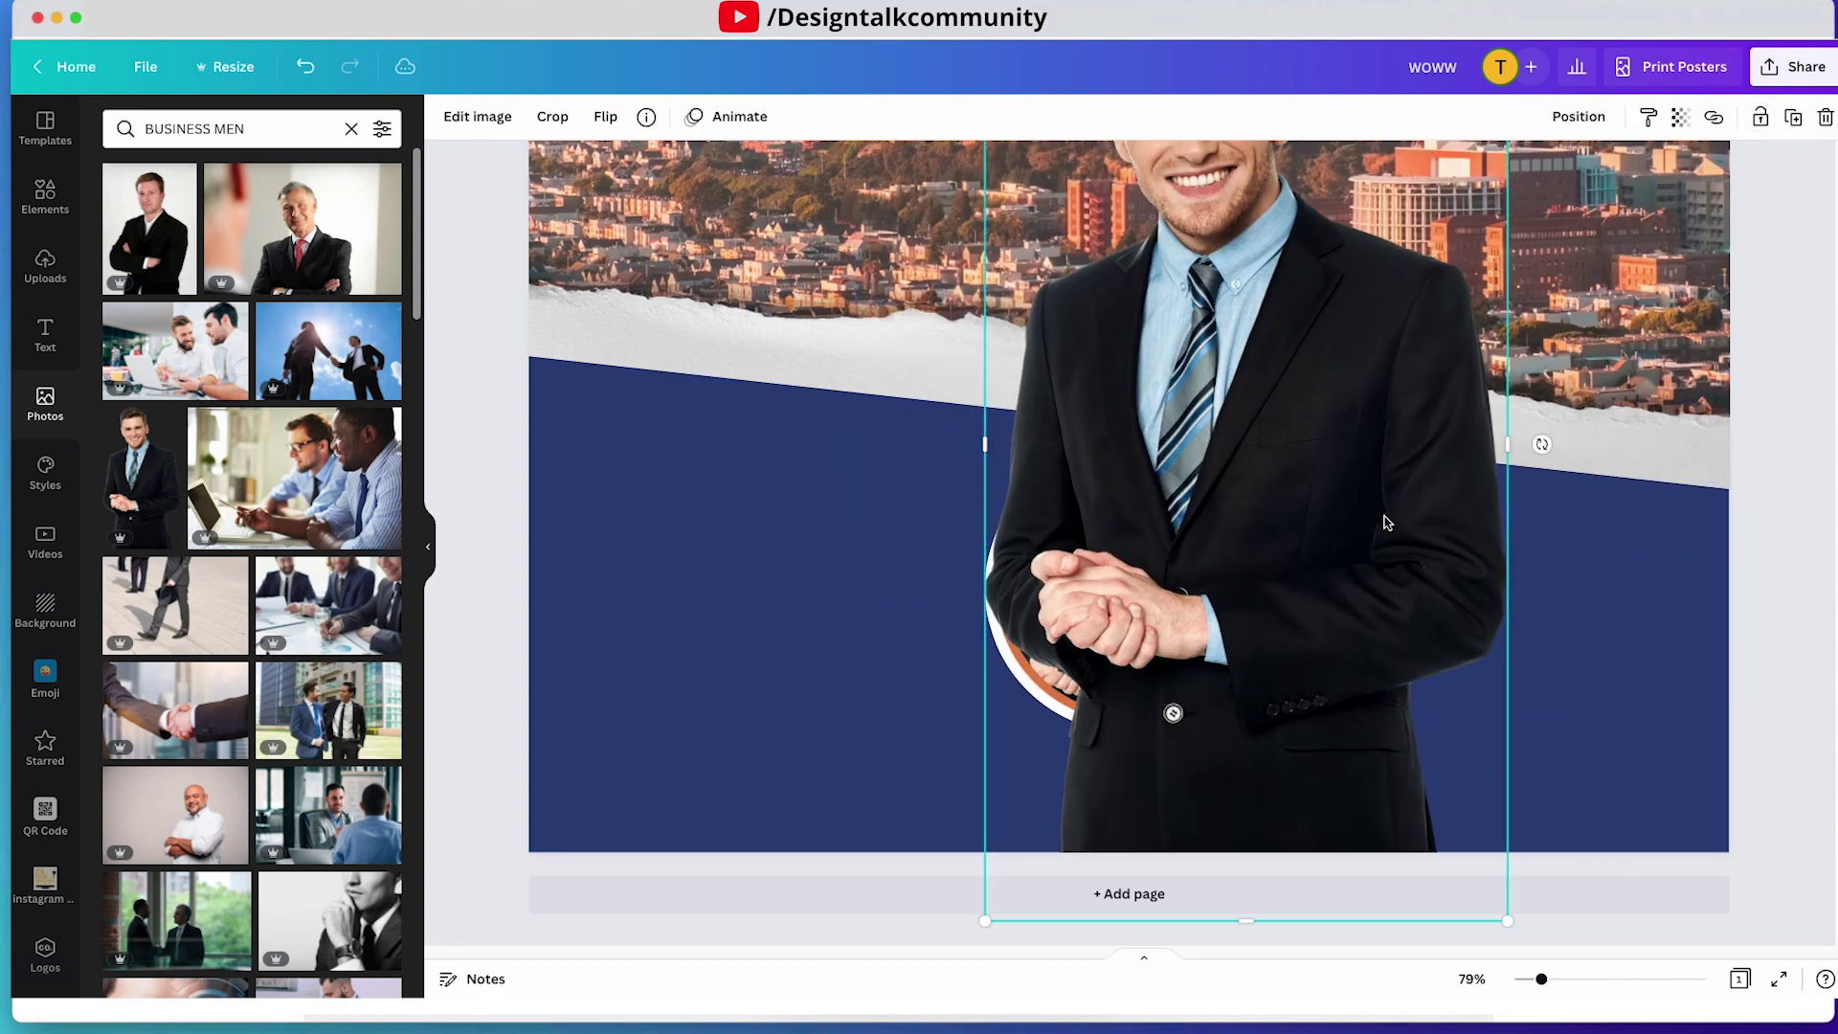
# - Shrink the loose businessman photo to match the framed portrait, align it over the badge and crop away its lower body at chest level
pyautogui.moveTo(997, 441); pyautogui.dragTo(1093, 454)
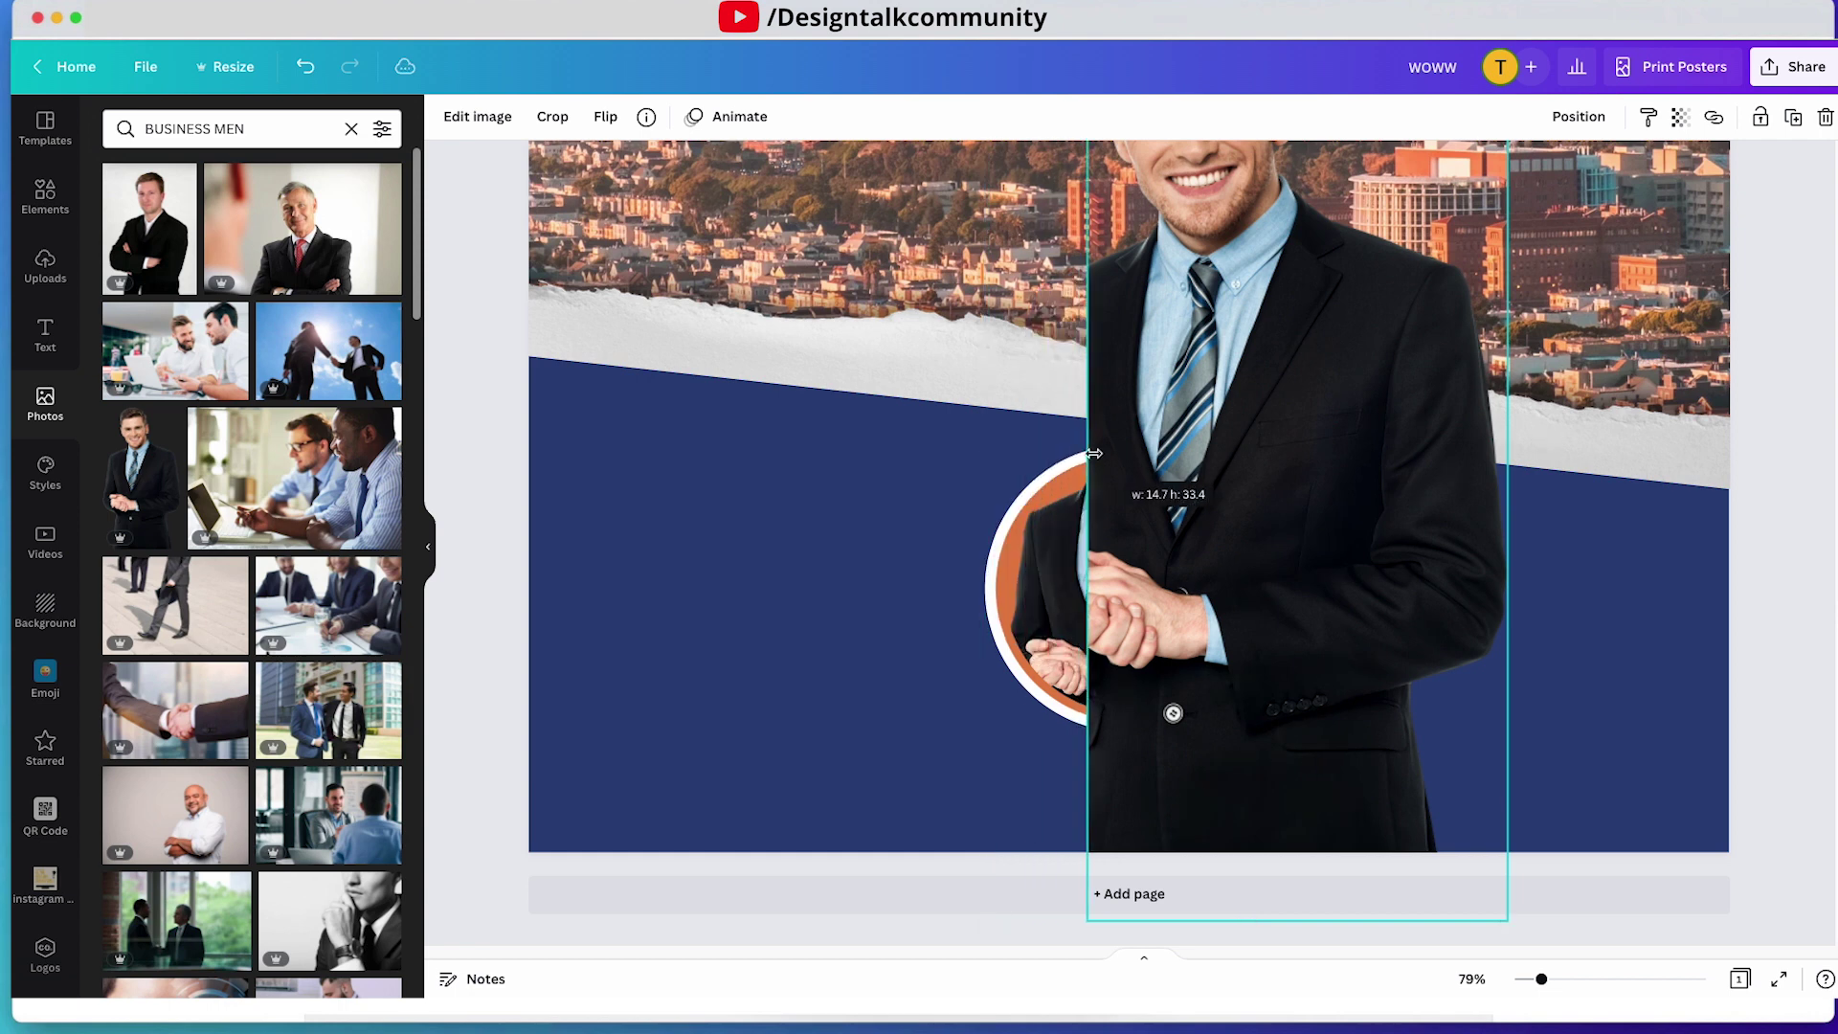
pyautogui.press('super+z')
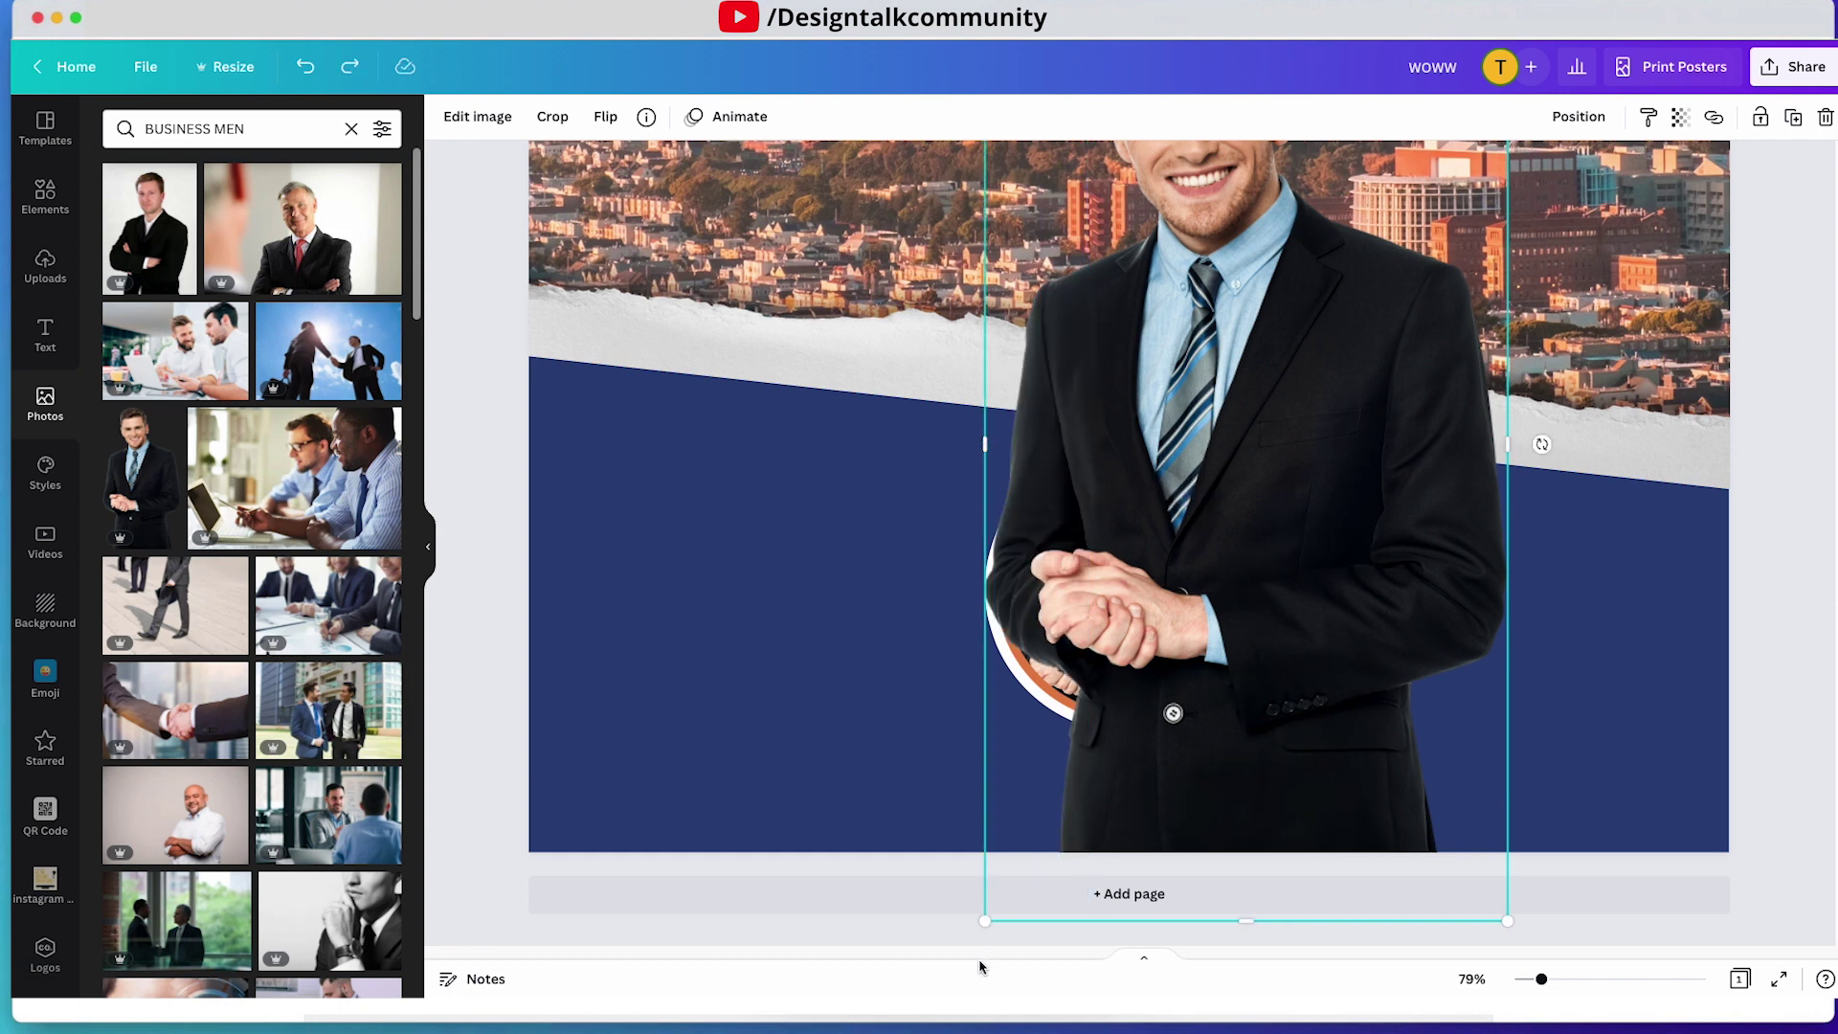
pyautogui.moveTo(982, 925); pyautogui.dragTo(1272, 393)
pyautogui.moveTo(1407, 317); pyautogui.dragTo(1152, 713)
pyautogui.moveTo(1240, 793); pyautogui.dragTo(1255, 819)
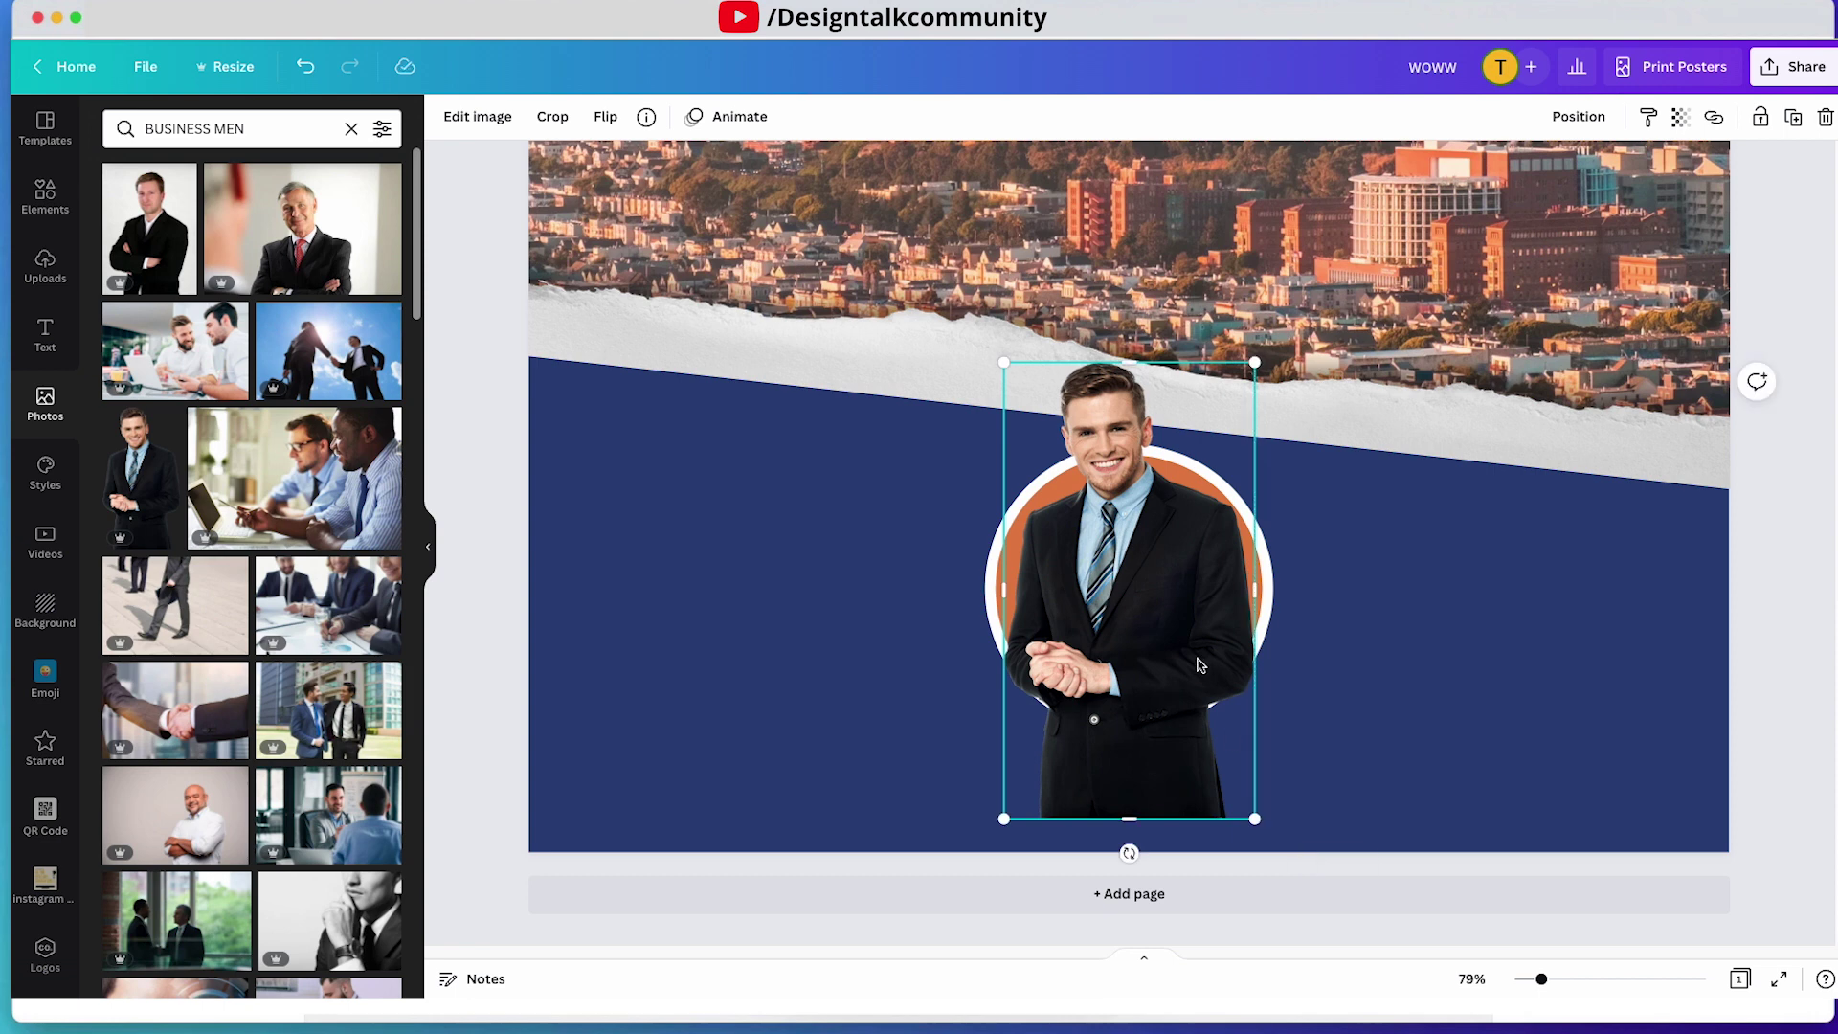
pyautogui.moveTo(1132, 815); pyautogui.dragTo(1154, 618)
pyautogui.click(1426, 659)
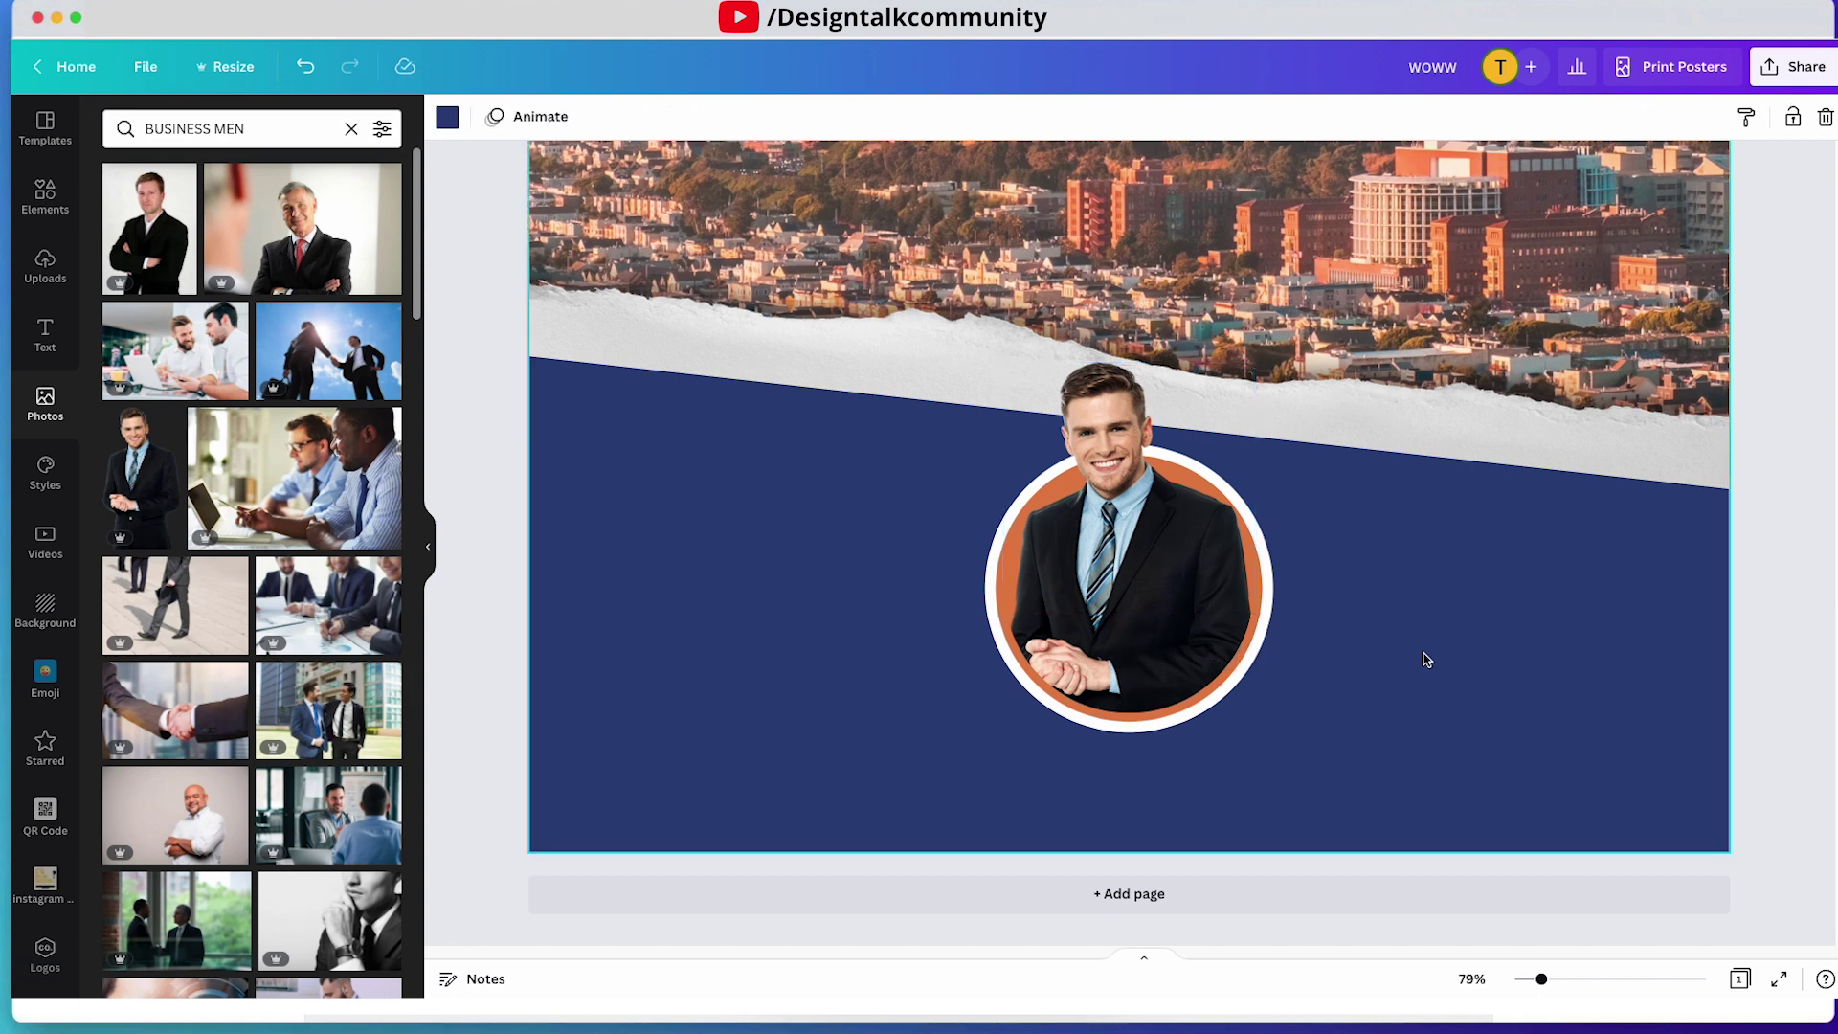
# - Unlock the framed photo and place a duplicate of the complete portrait badge to the left of the original
pyautogui.click(1140, 571)
pyautogui.click(1175, 643)
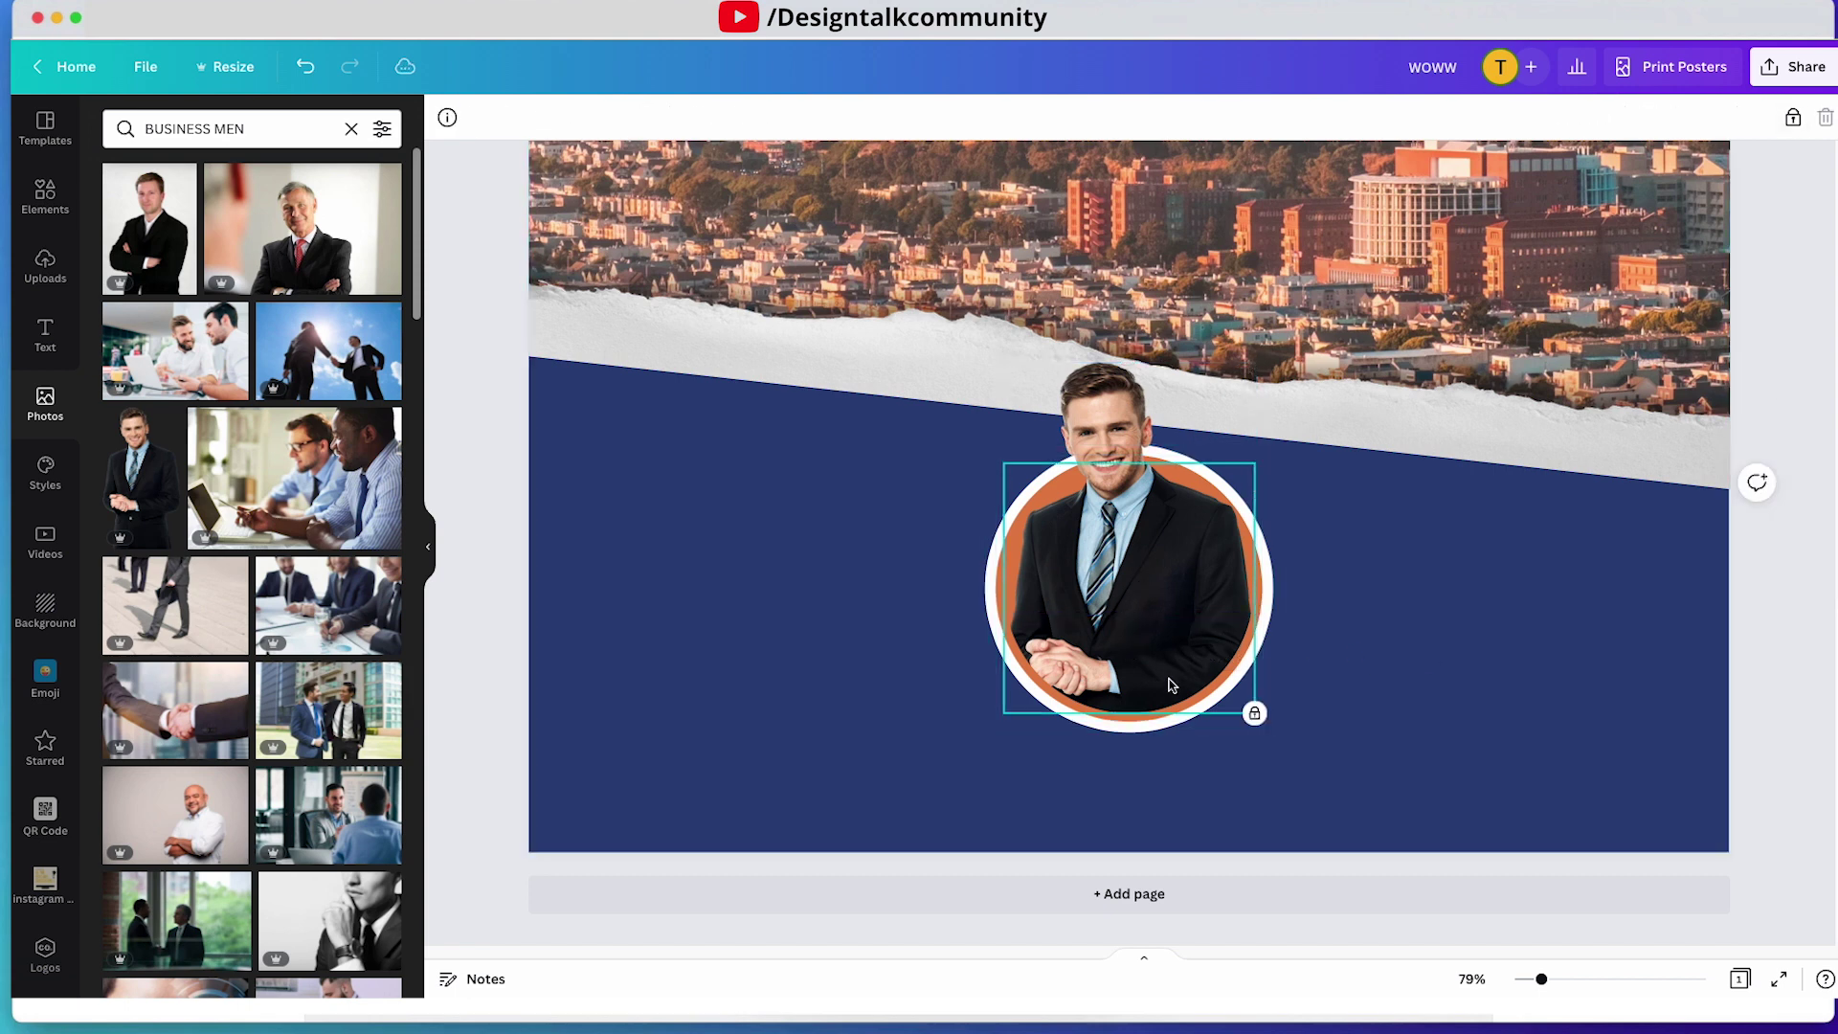
pyautogui.click(1793, 121)
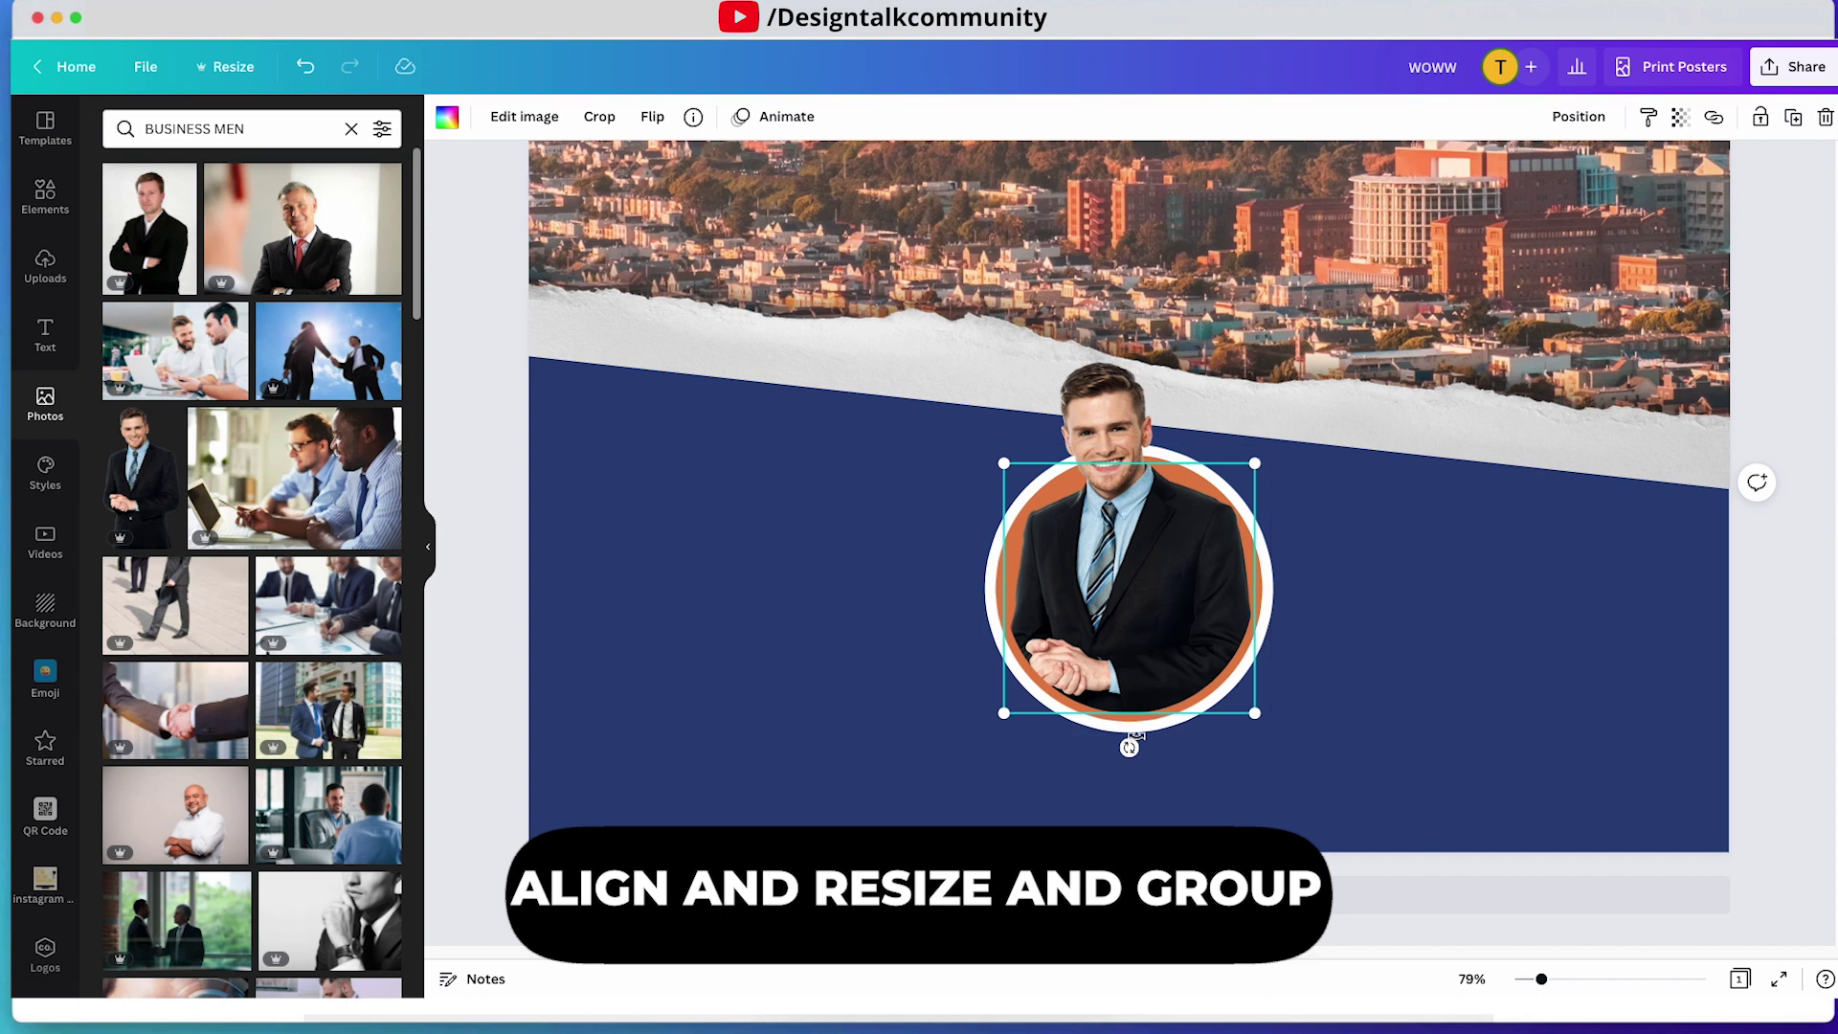
pyautogui.moveTo(1456, 613); pyautogui.dragTo(1014, 624)
pyautogui.moveTo(1137, 575); pyautogui.dragTo(798, 579)
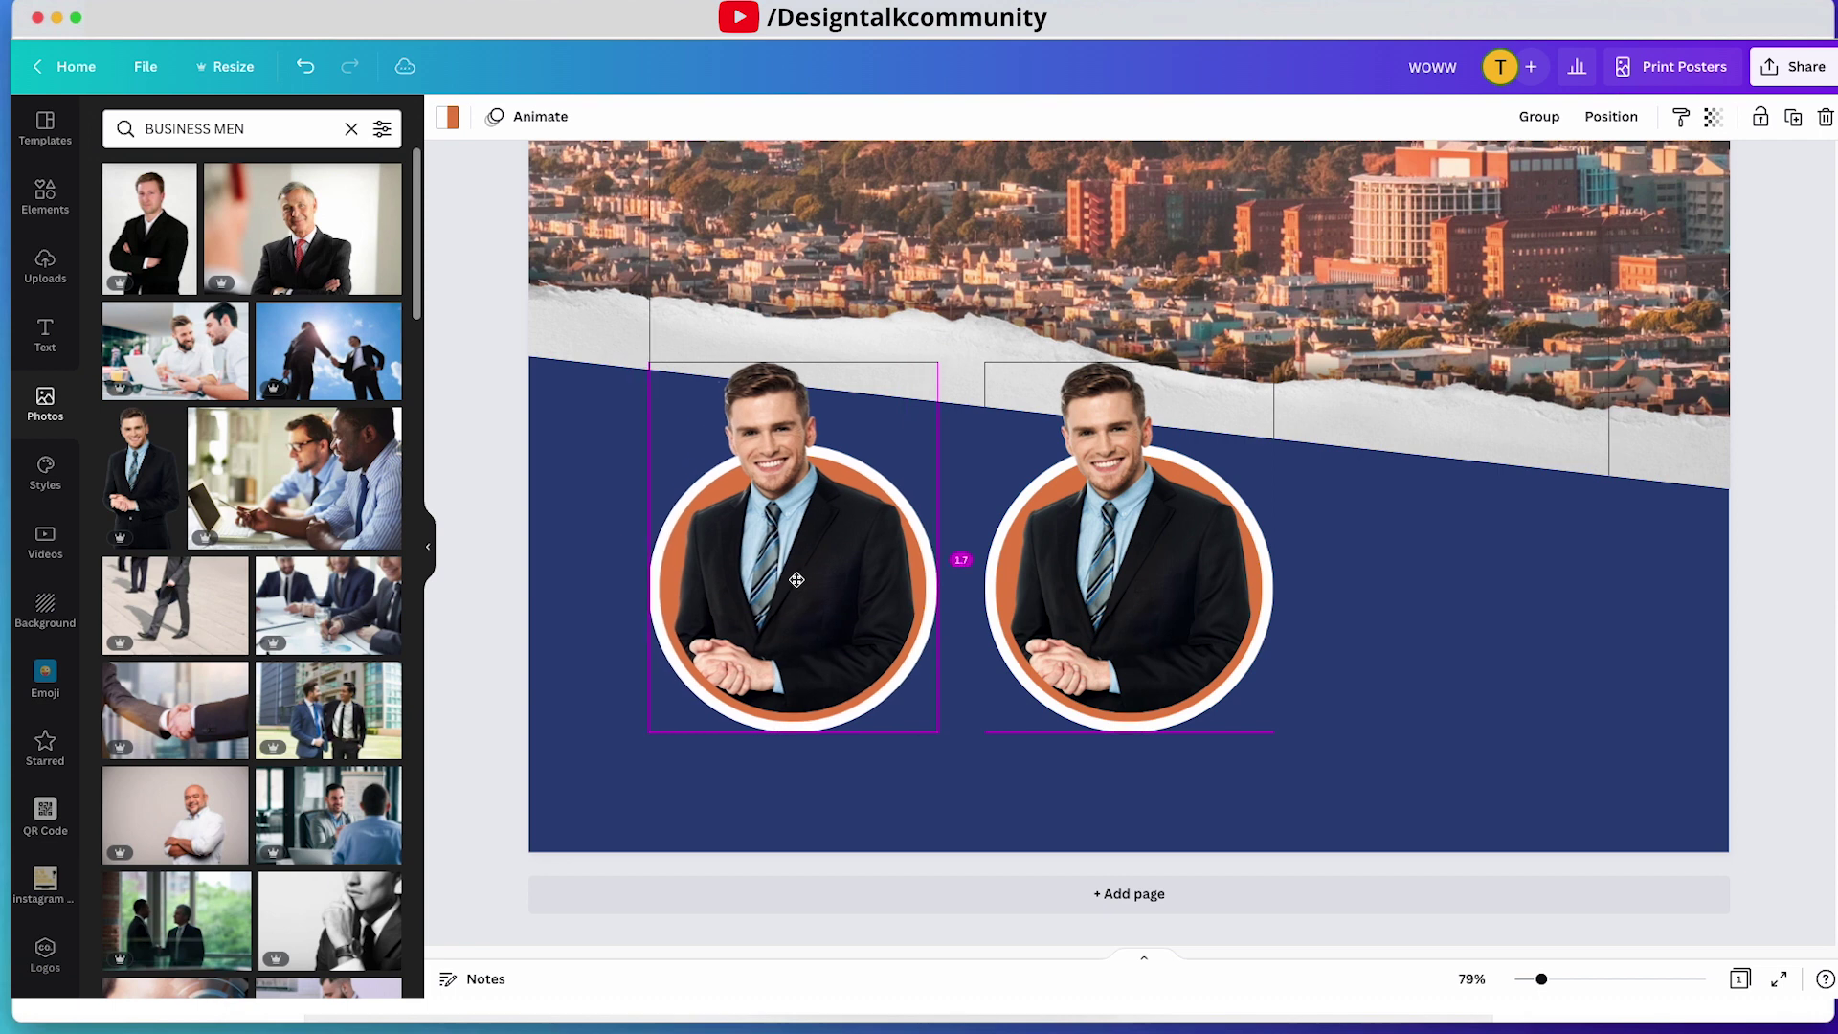
# - Place another duplicate of the complete portrait badge to the right of the centre one, matching the left badge's spacing
pyautogui.click(1016, 766)
pyautogui.moveTo(1270, 409); pyautogui.dragTo(1216, 414)
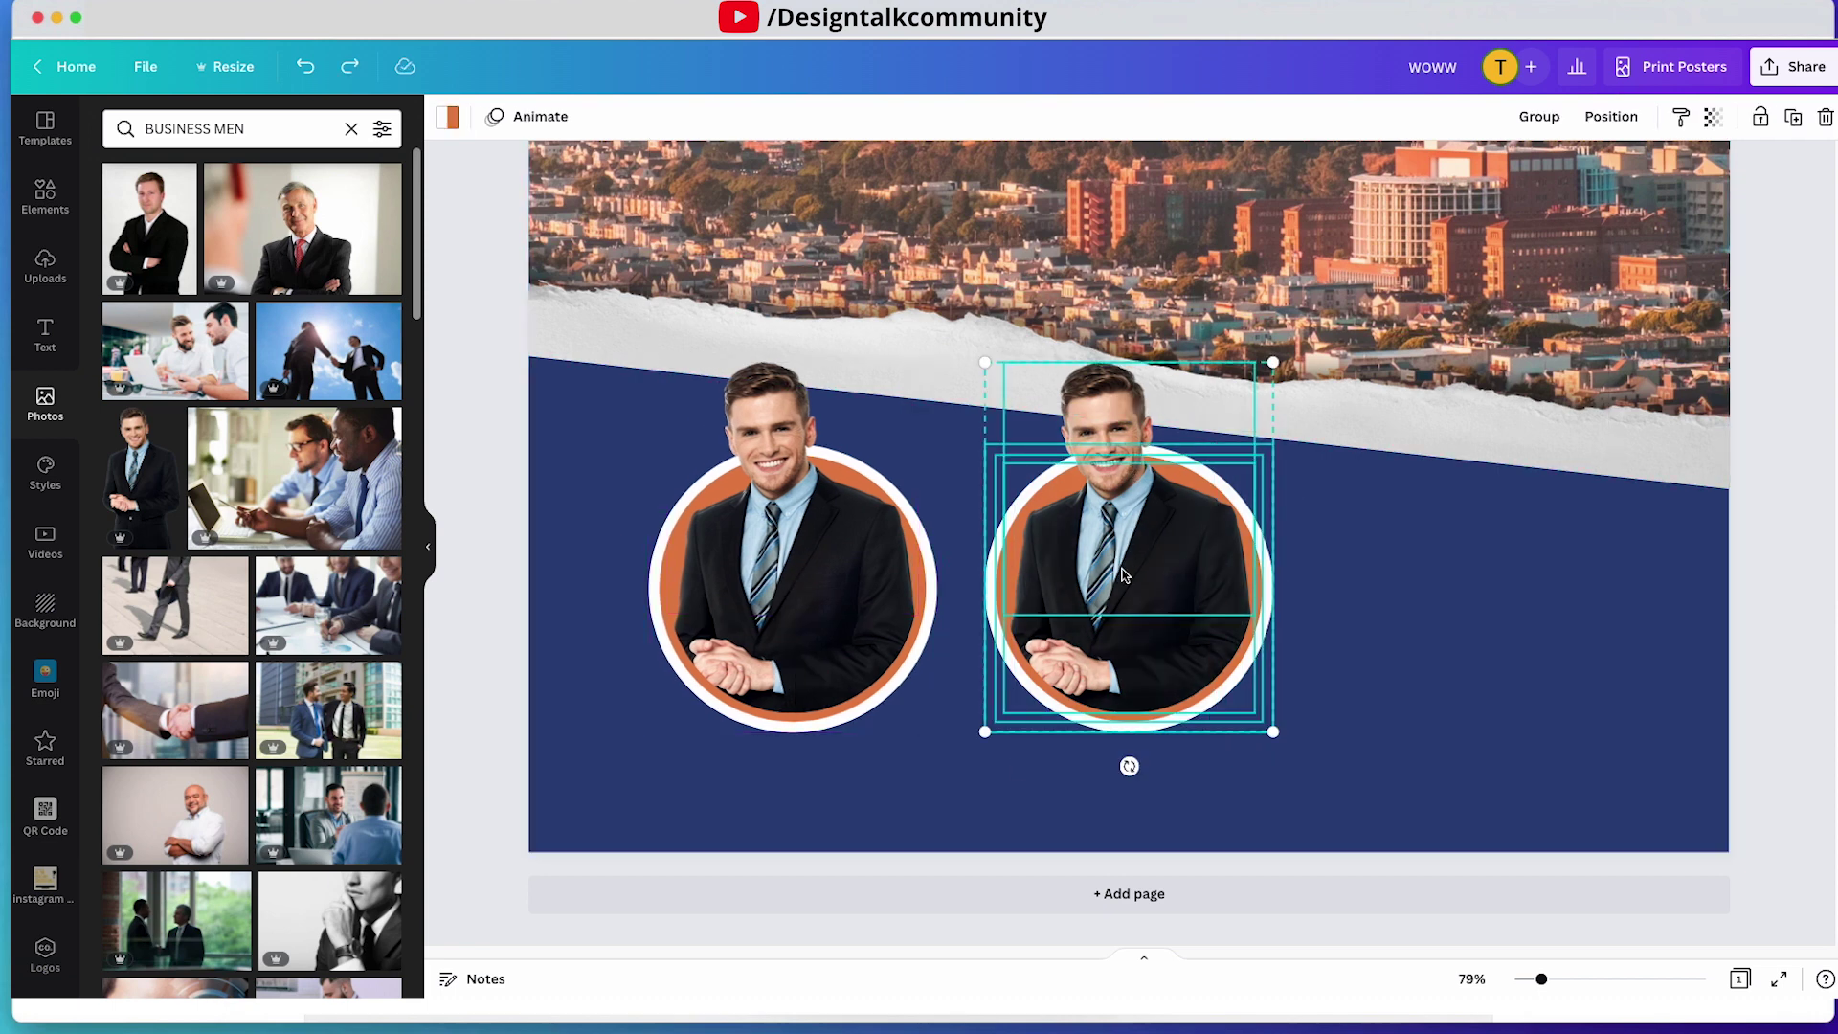
pyautogui.moveTo(1106, 586); pyautogui.dragTo(1443, 618)
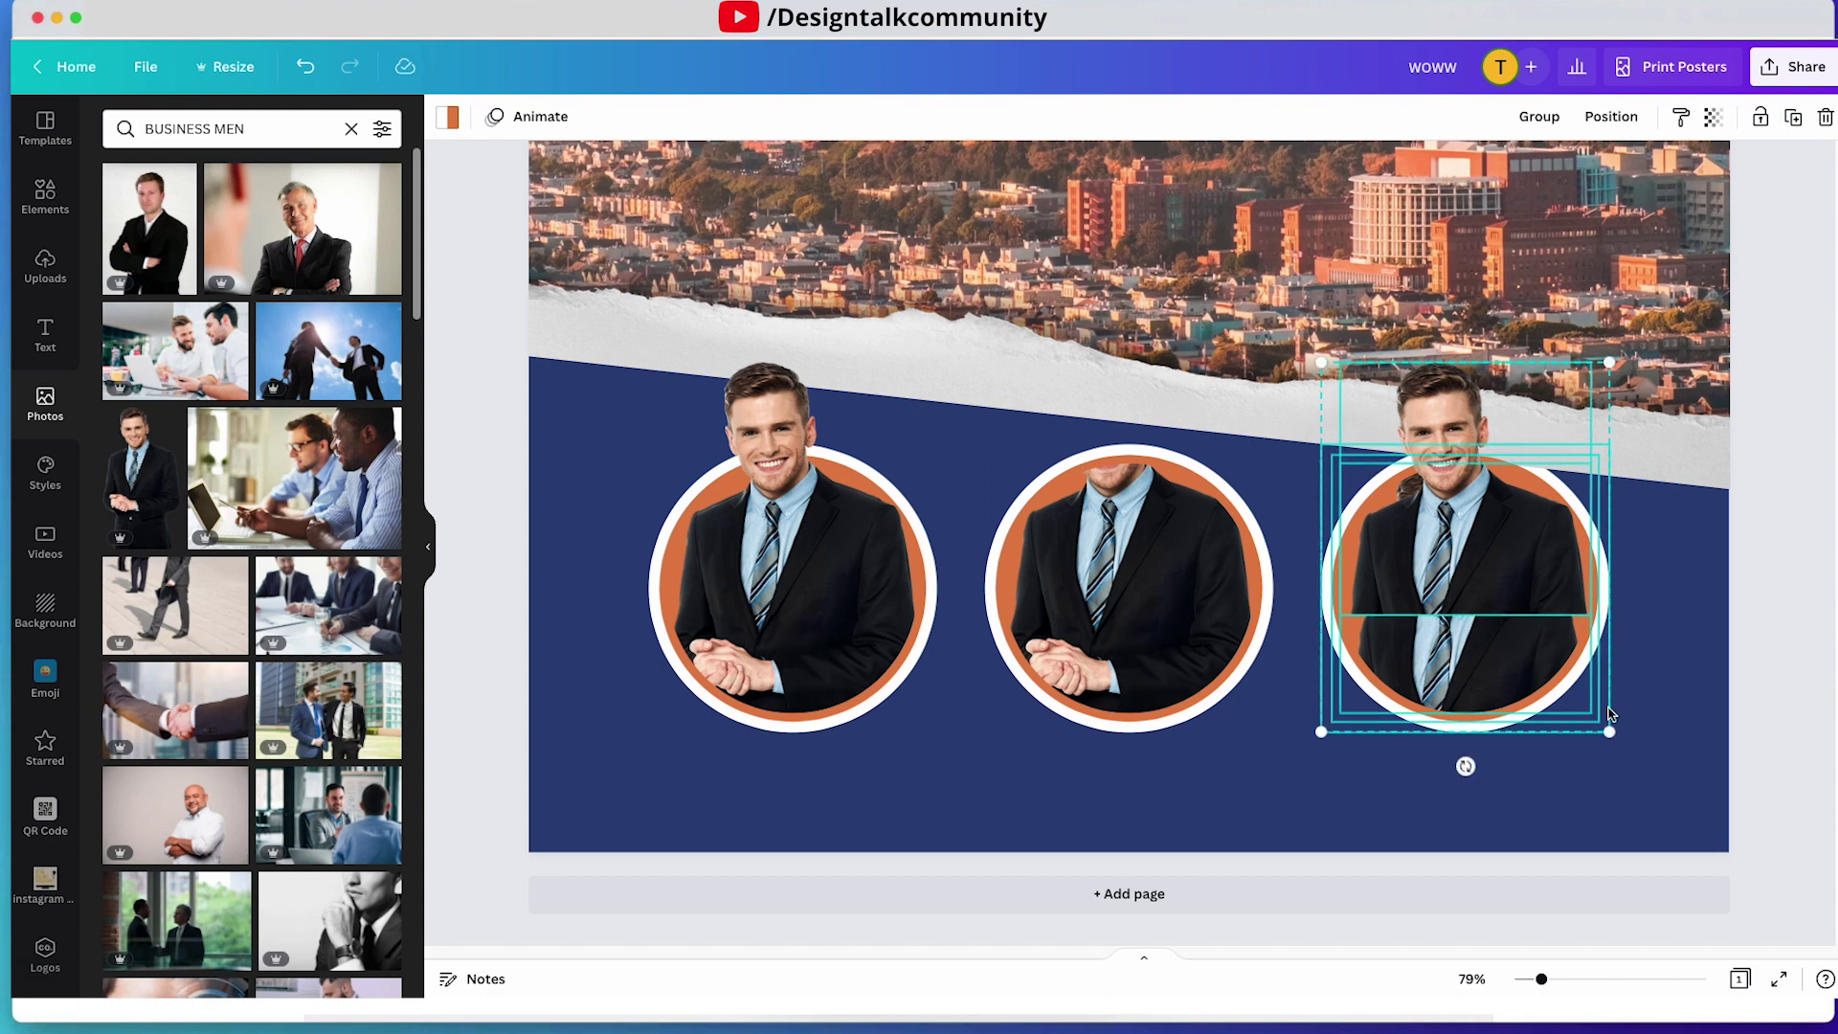
pyautogui.click(1489, 548)
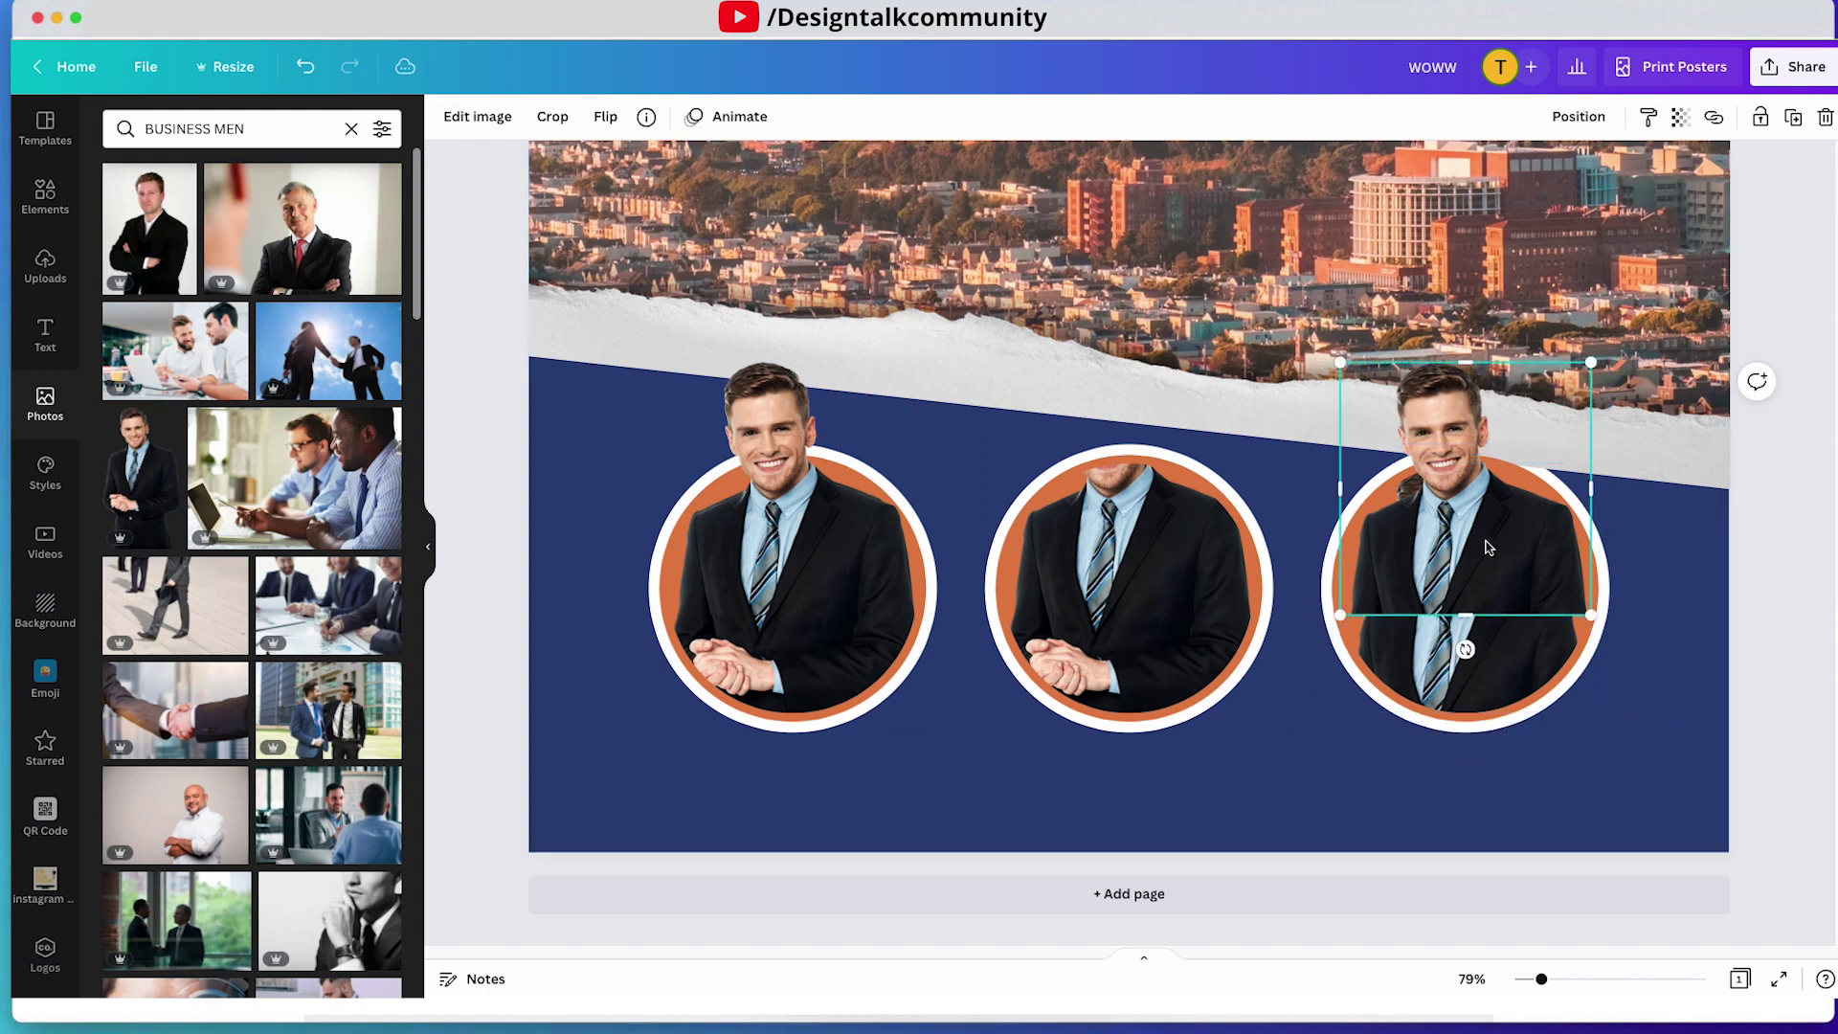
pyautogui.moveTo(1488, 548); pyautogui.dragTo(1414, 566)
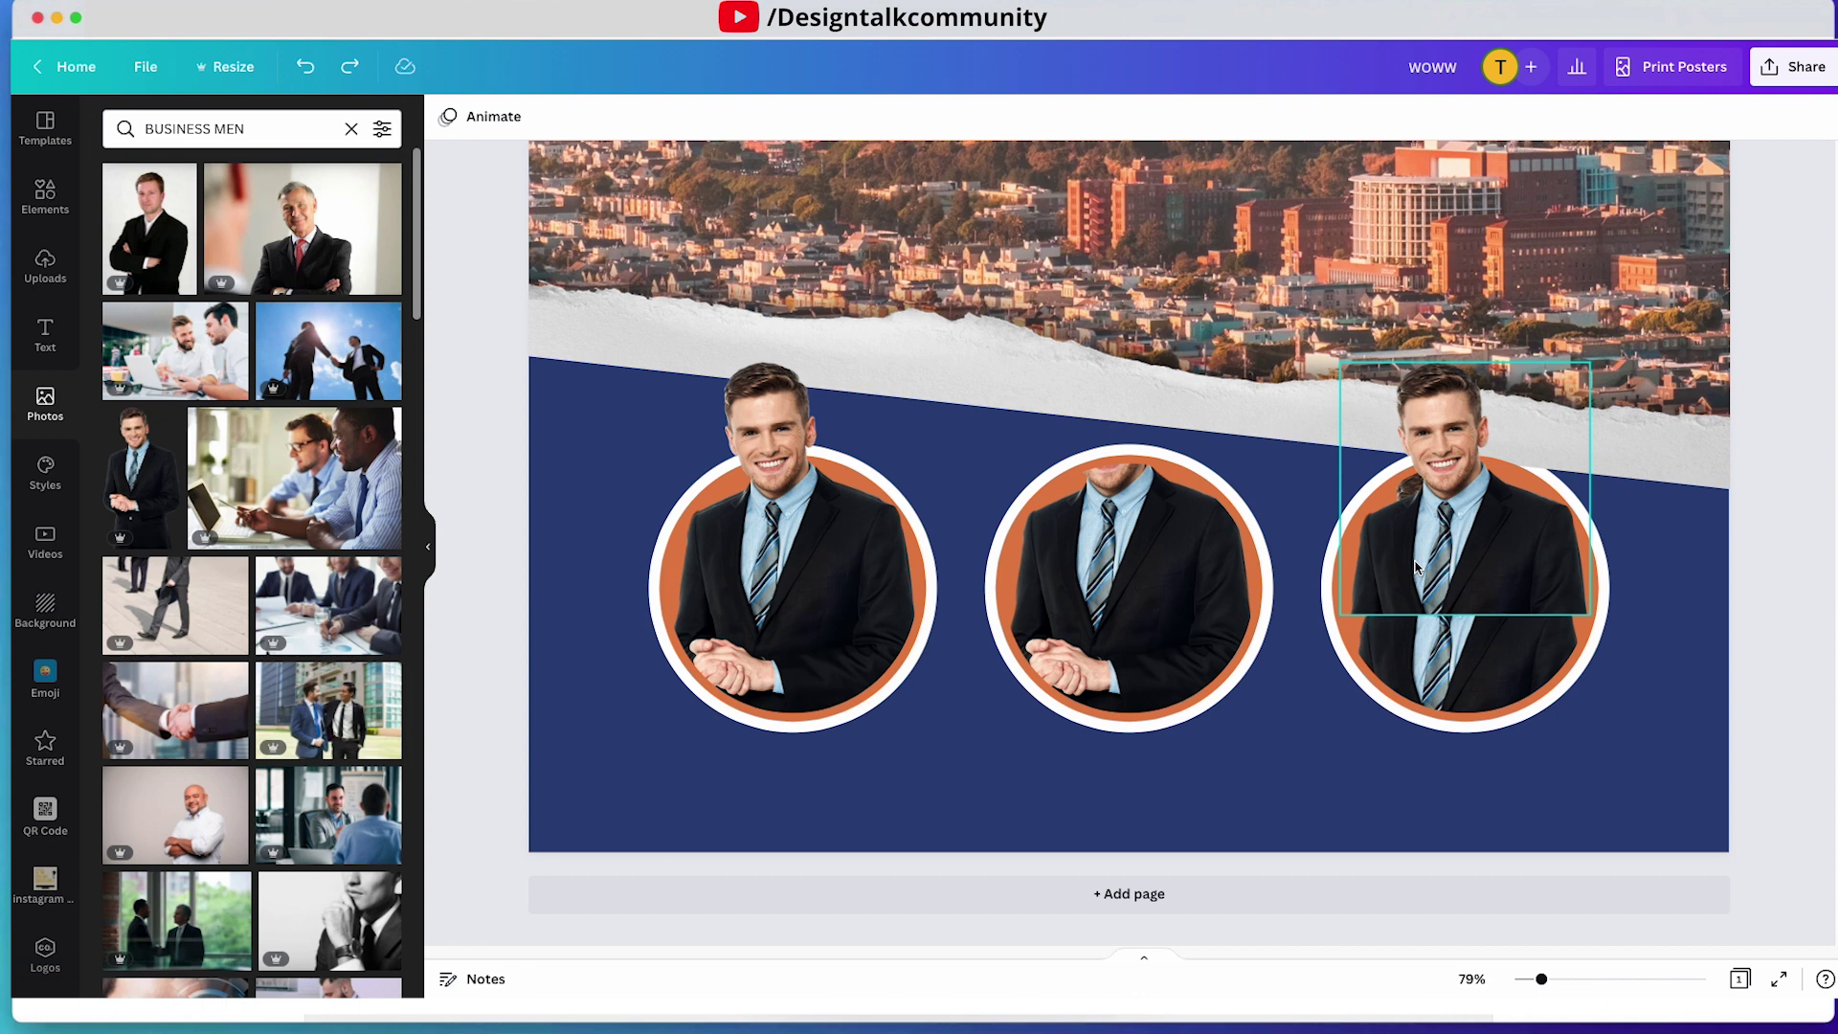
pyautogui.press('super+z')
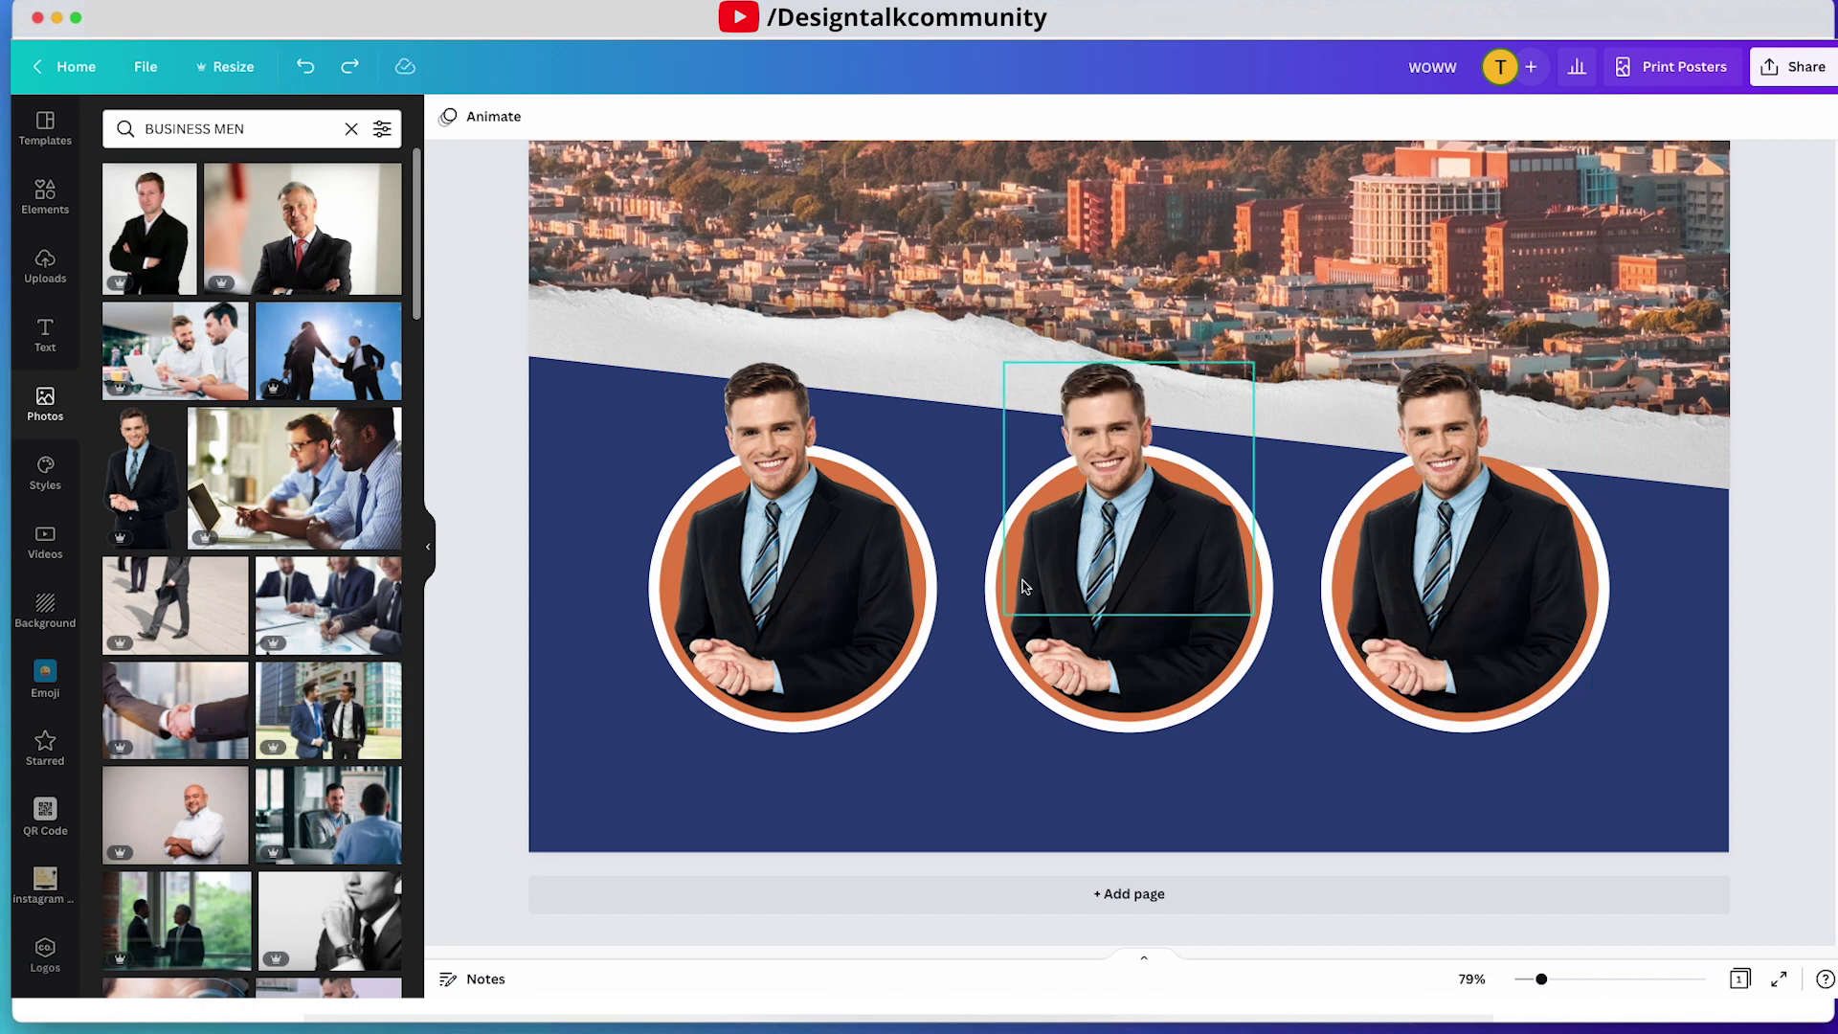
# - Add the photo of the man in a black suit with crossed arms and remove its background
pyautogui.scroll(-3, 253, 642)
pyautogui.scroll(3, 230, 341)
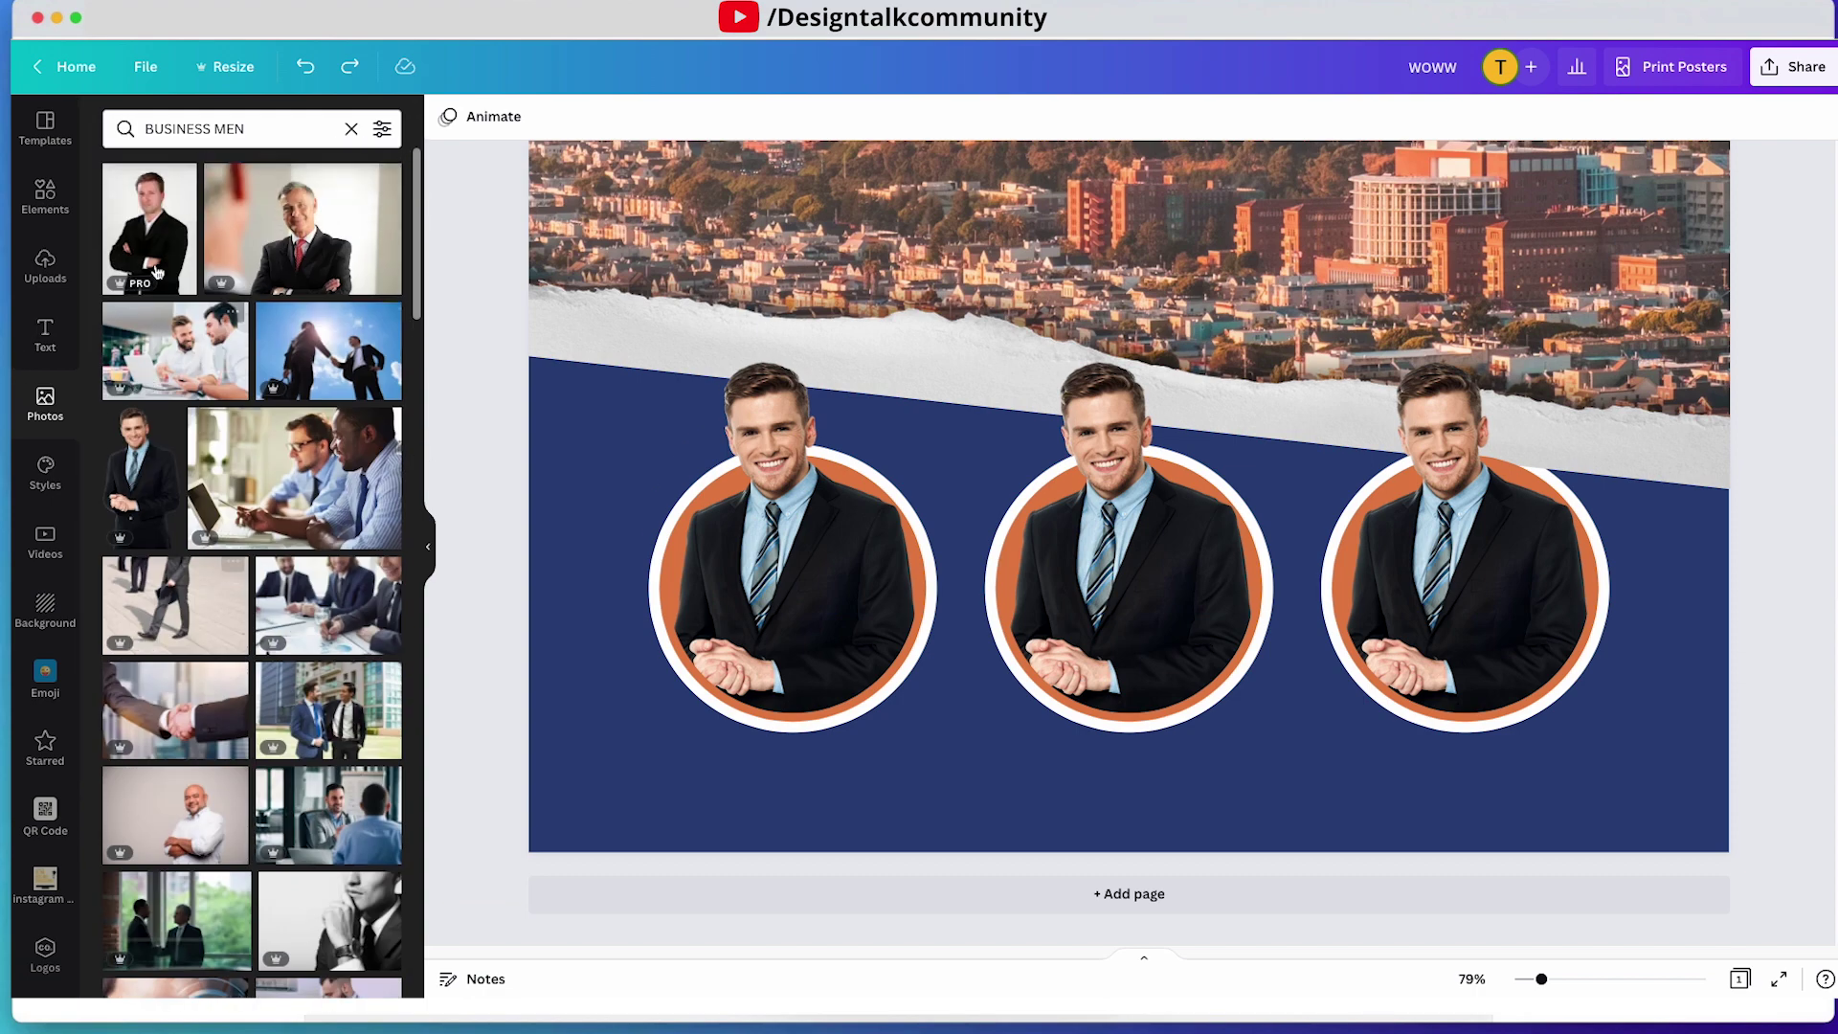
pyautogui.click(150, 228)
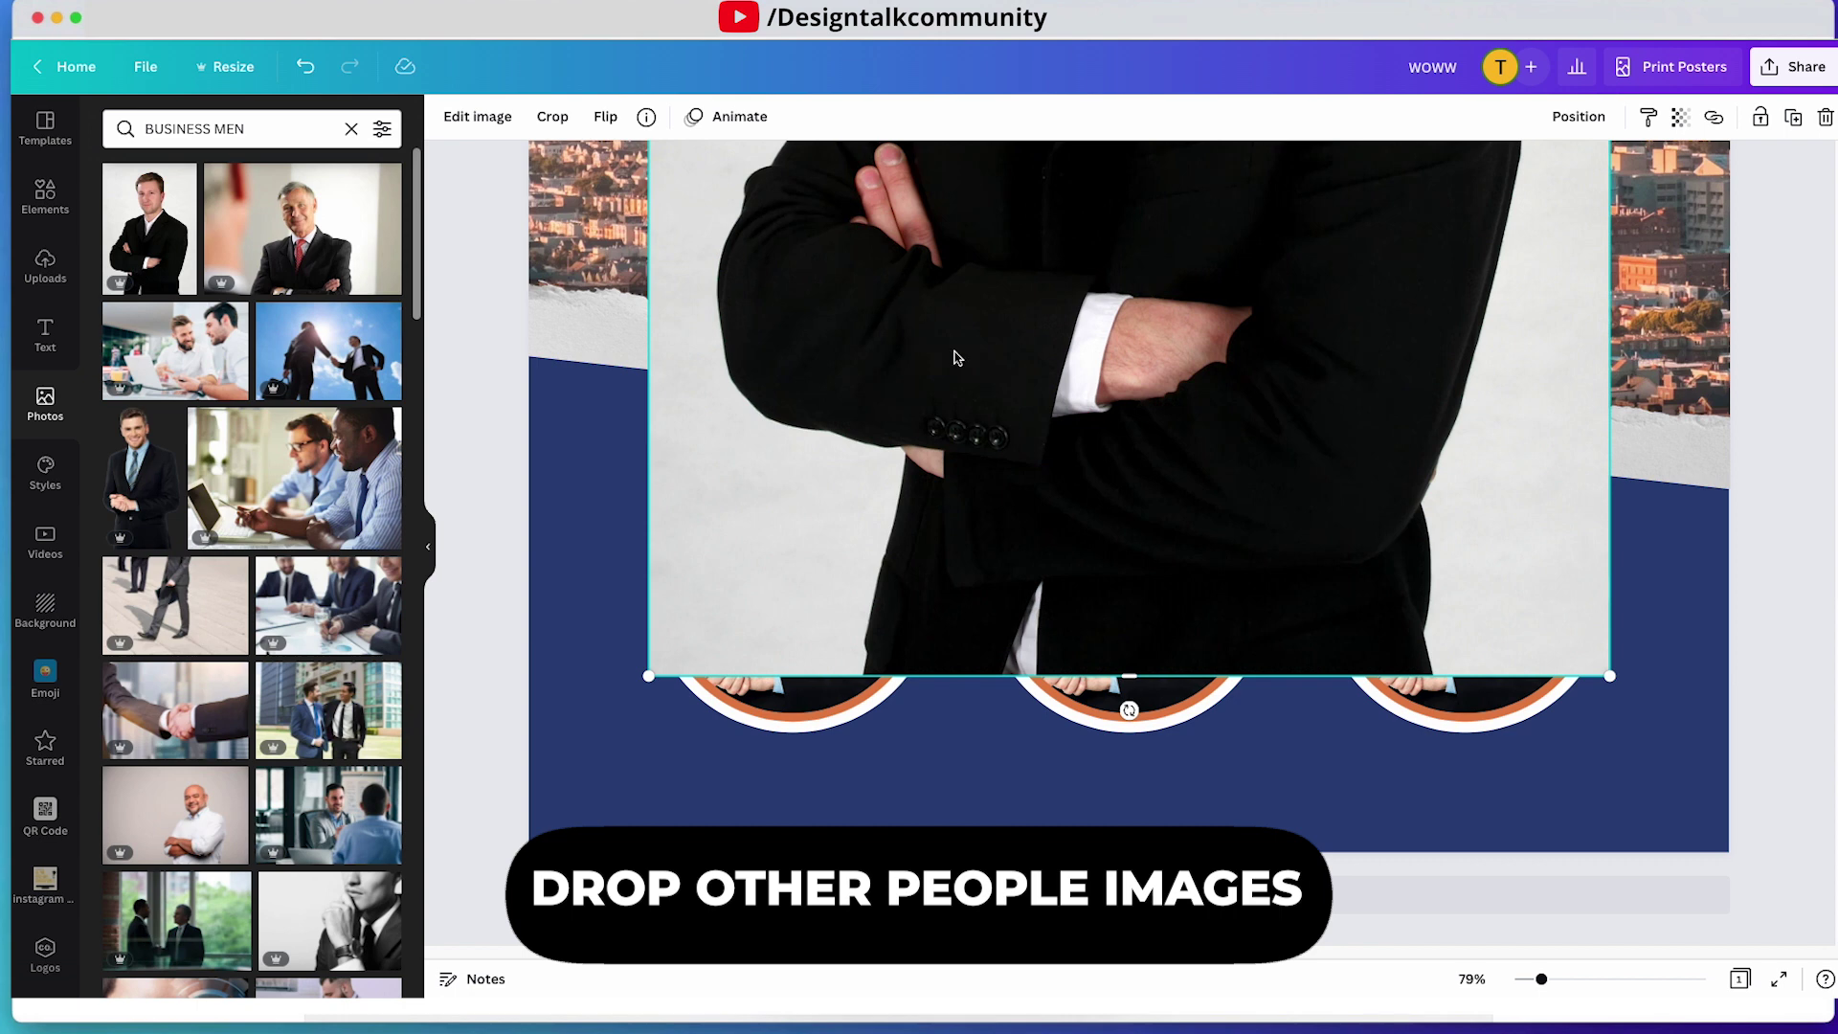
pyautogui.click(1465, 979)
pyautogui.click(1479, 886)
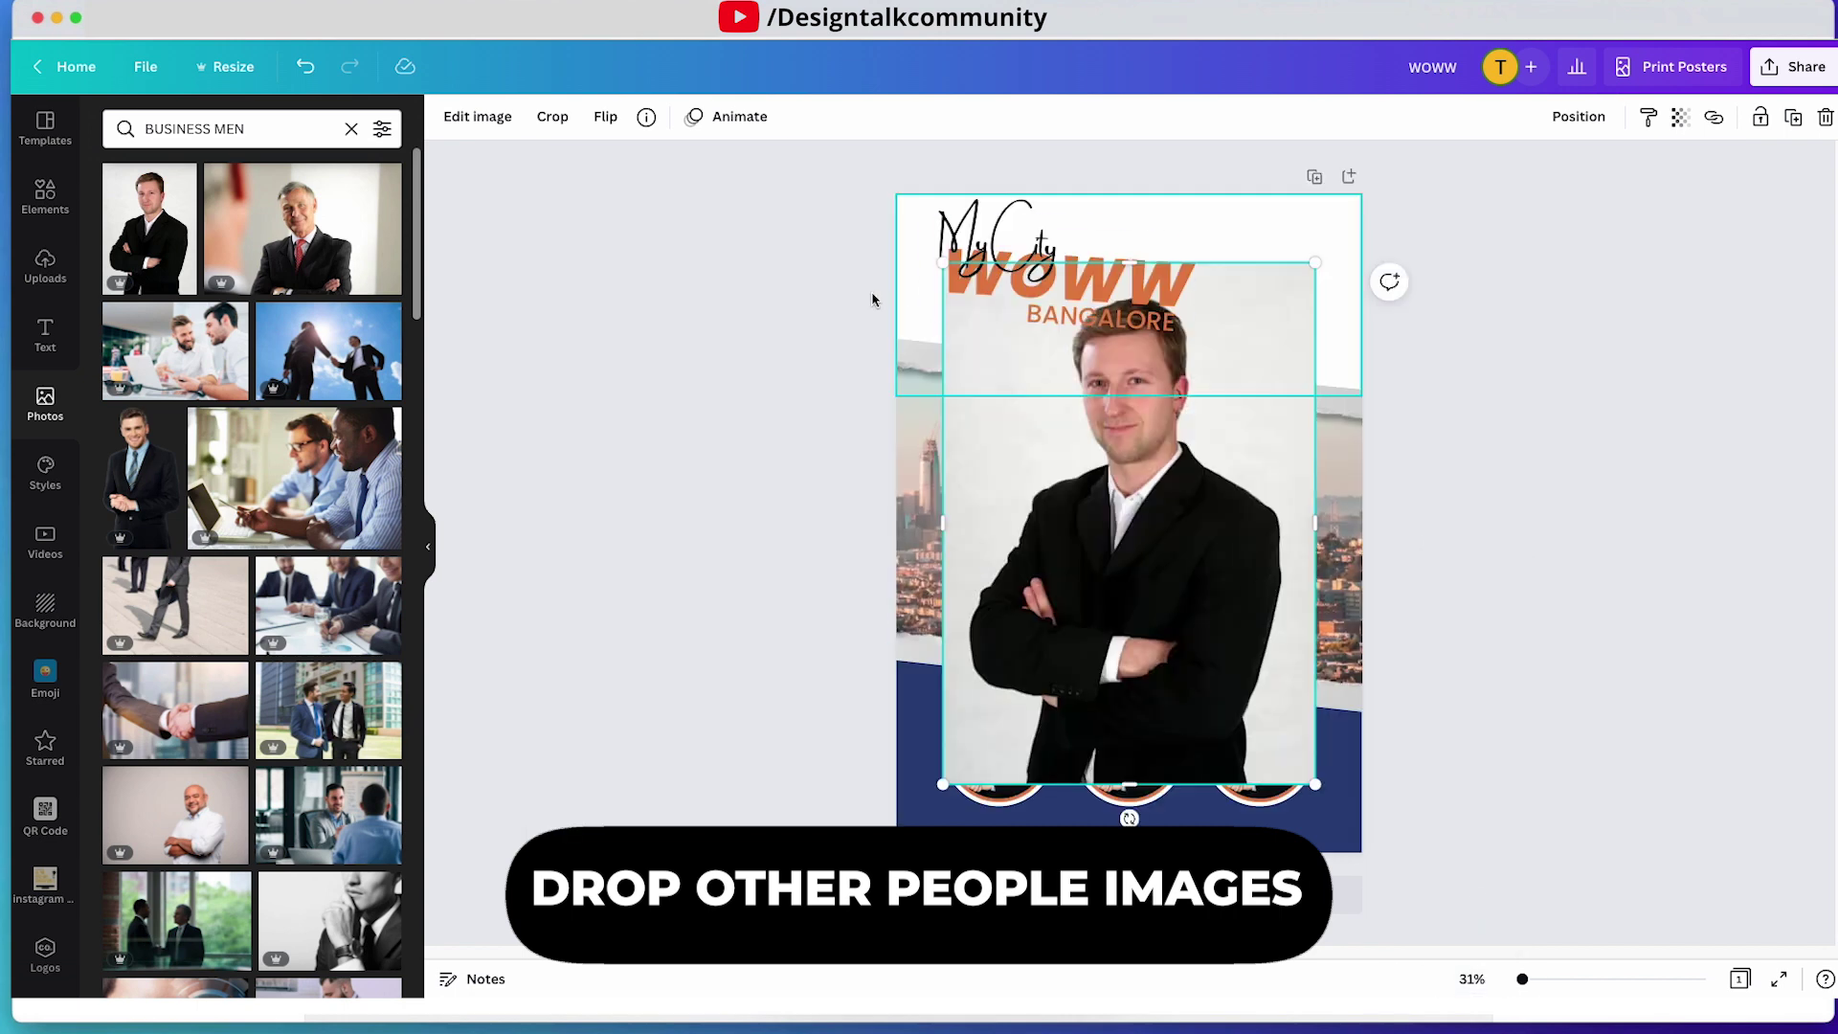
pyautogui.click(504, 132)
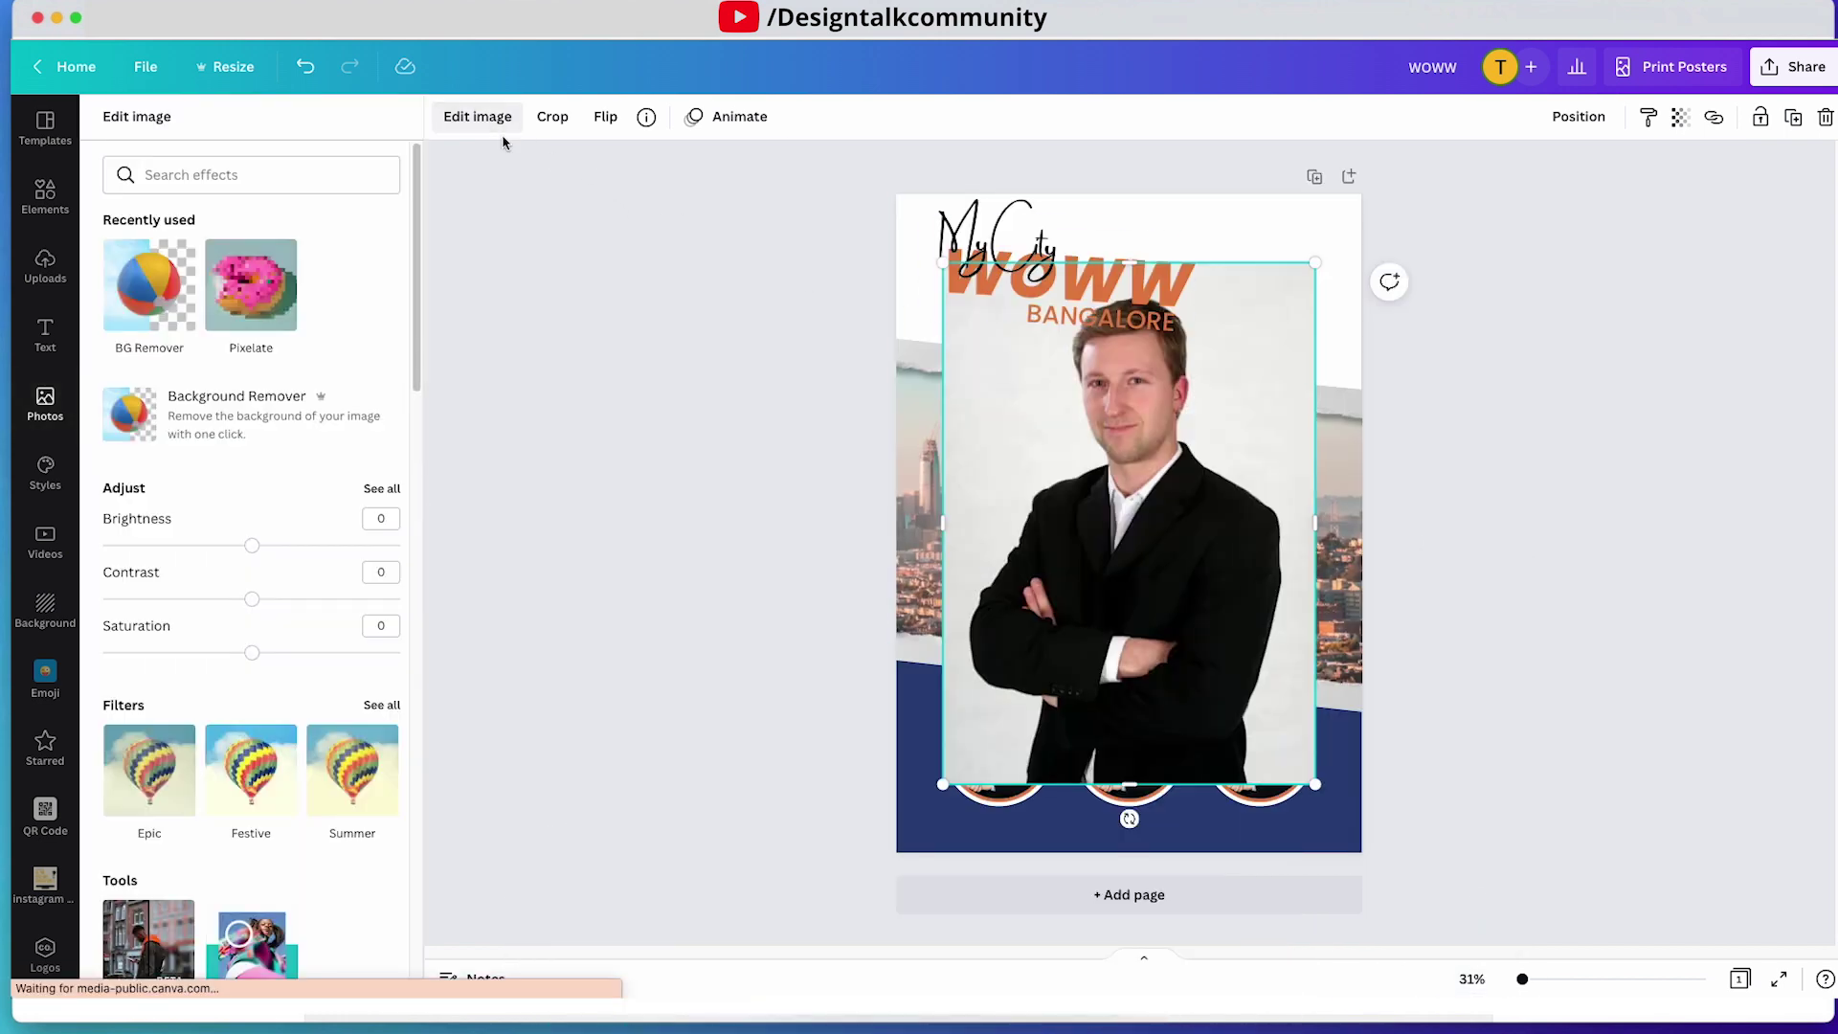
pyautogui.click(213, 446)
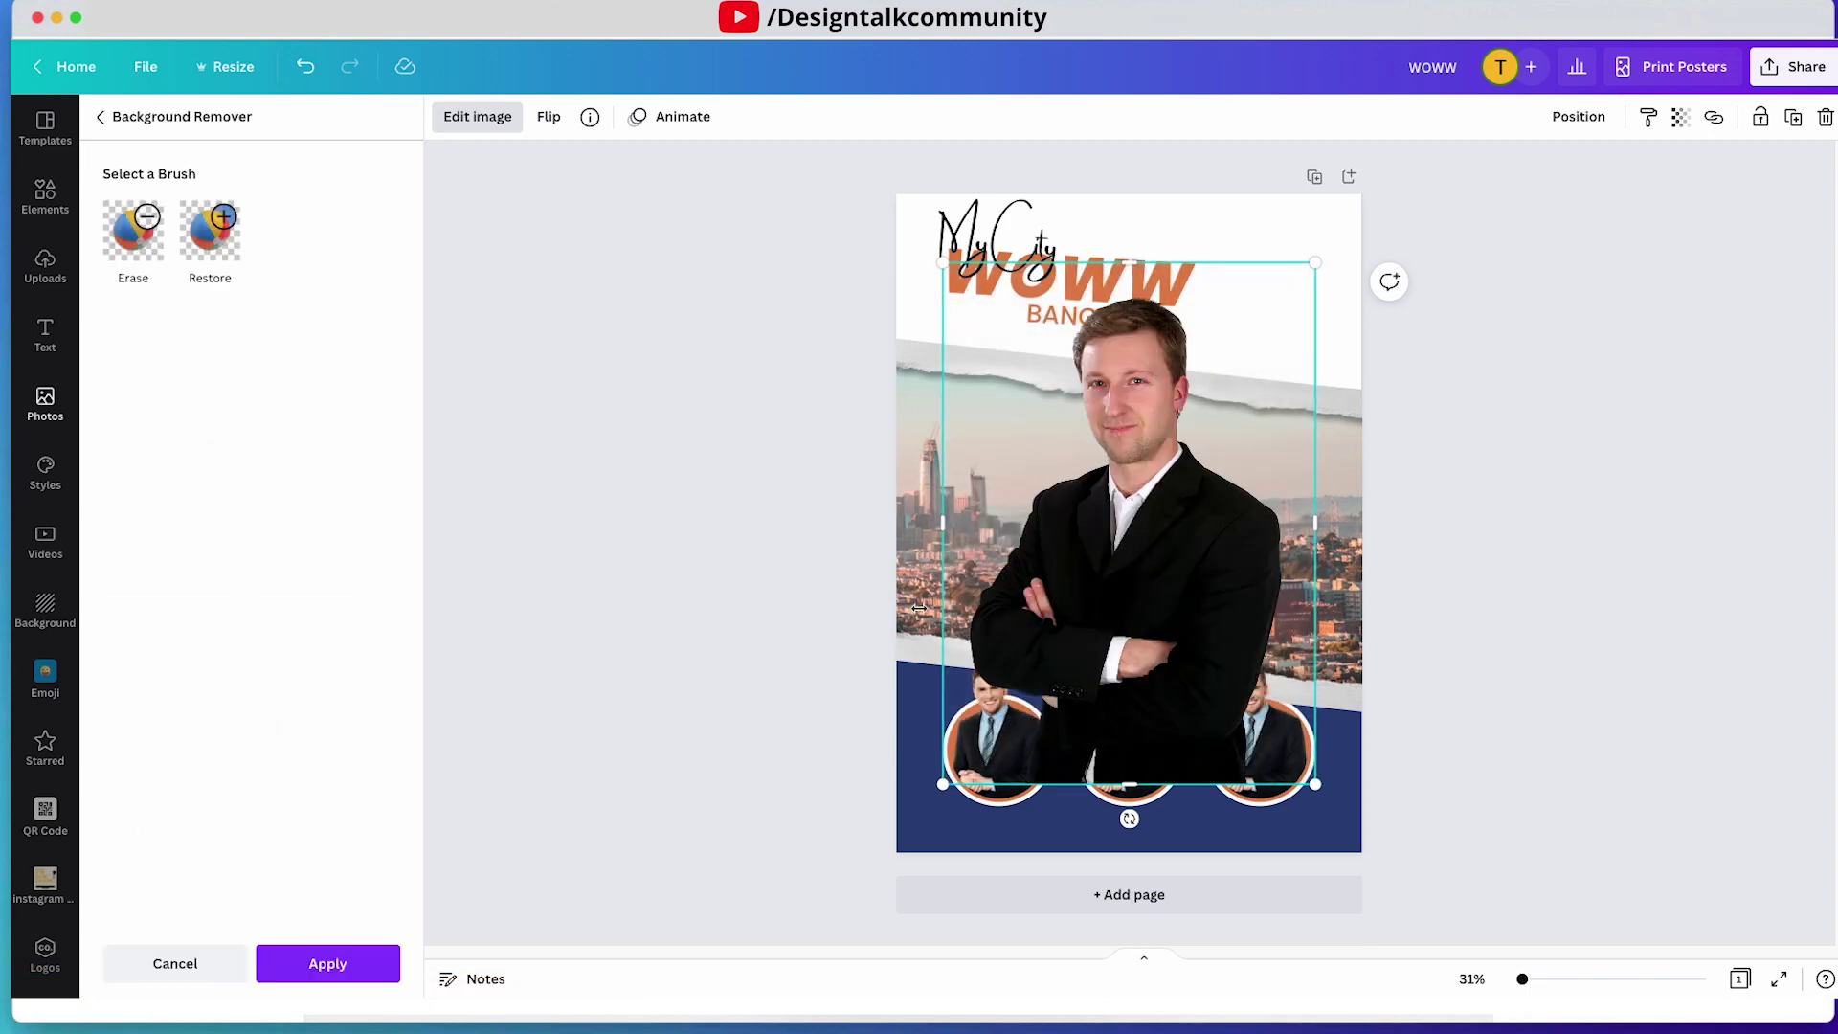
pyautogui.click(322, 961)
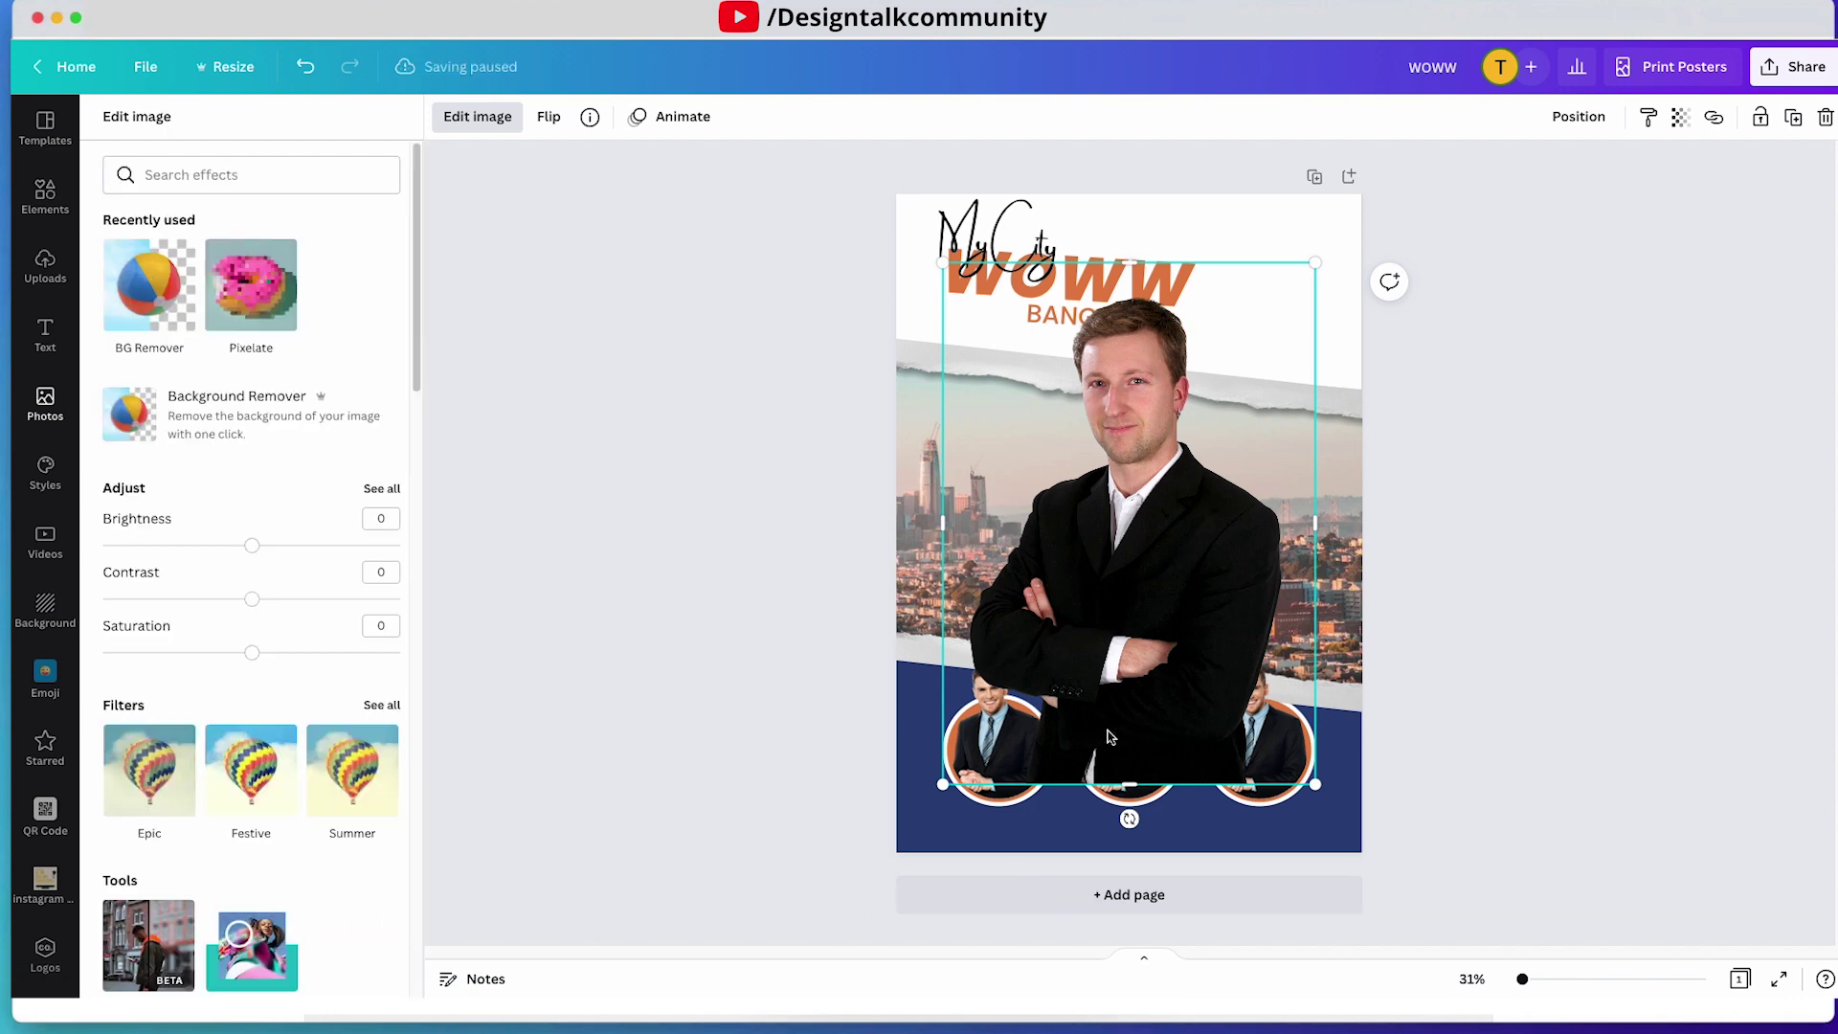
# - Duplicate the cut-out of the man with crossed arms, offset the copy to the right and select both photos
pyautogui.moveTo(1142, 735); pyautogui.dragTo(1178, 739)
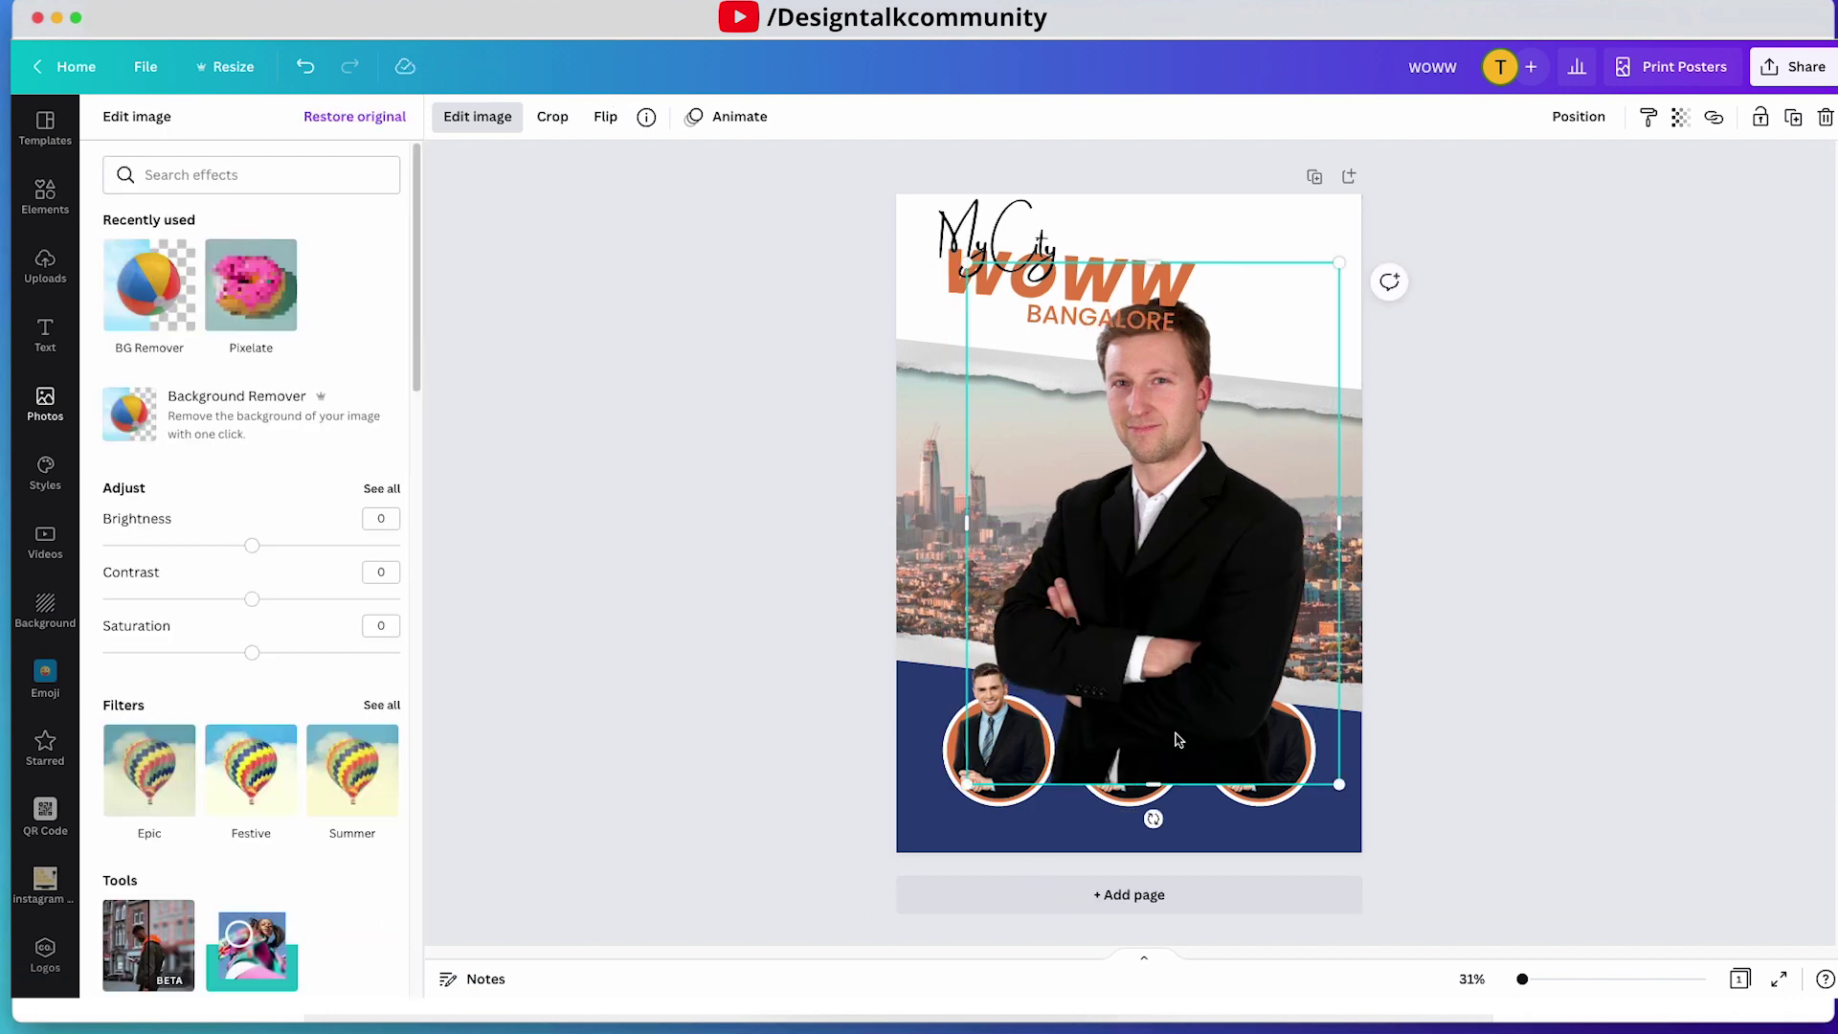
pyautogui.press('super+d')
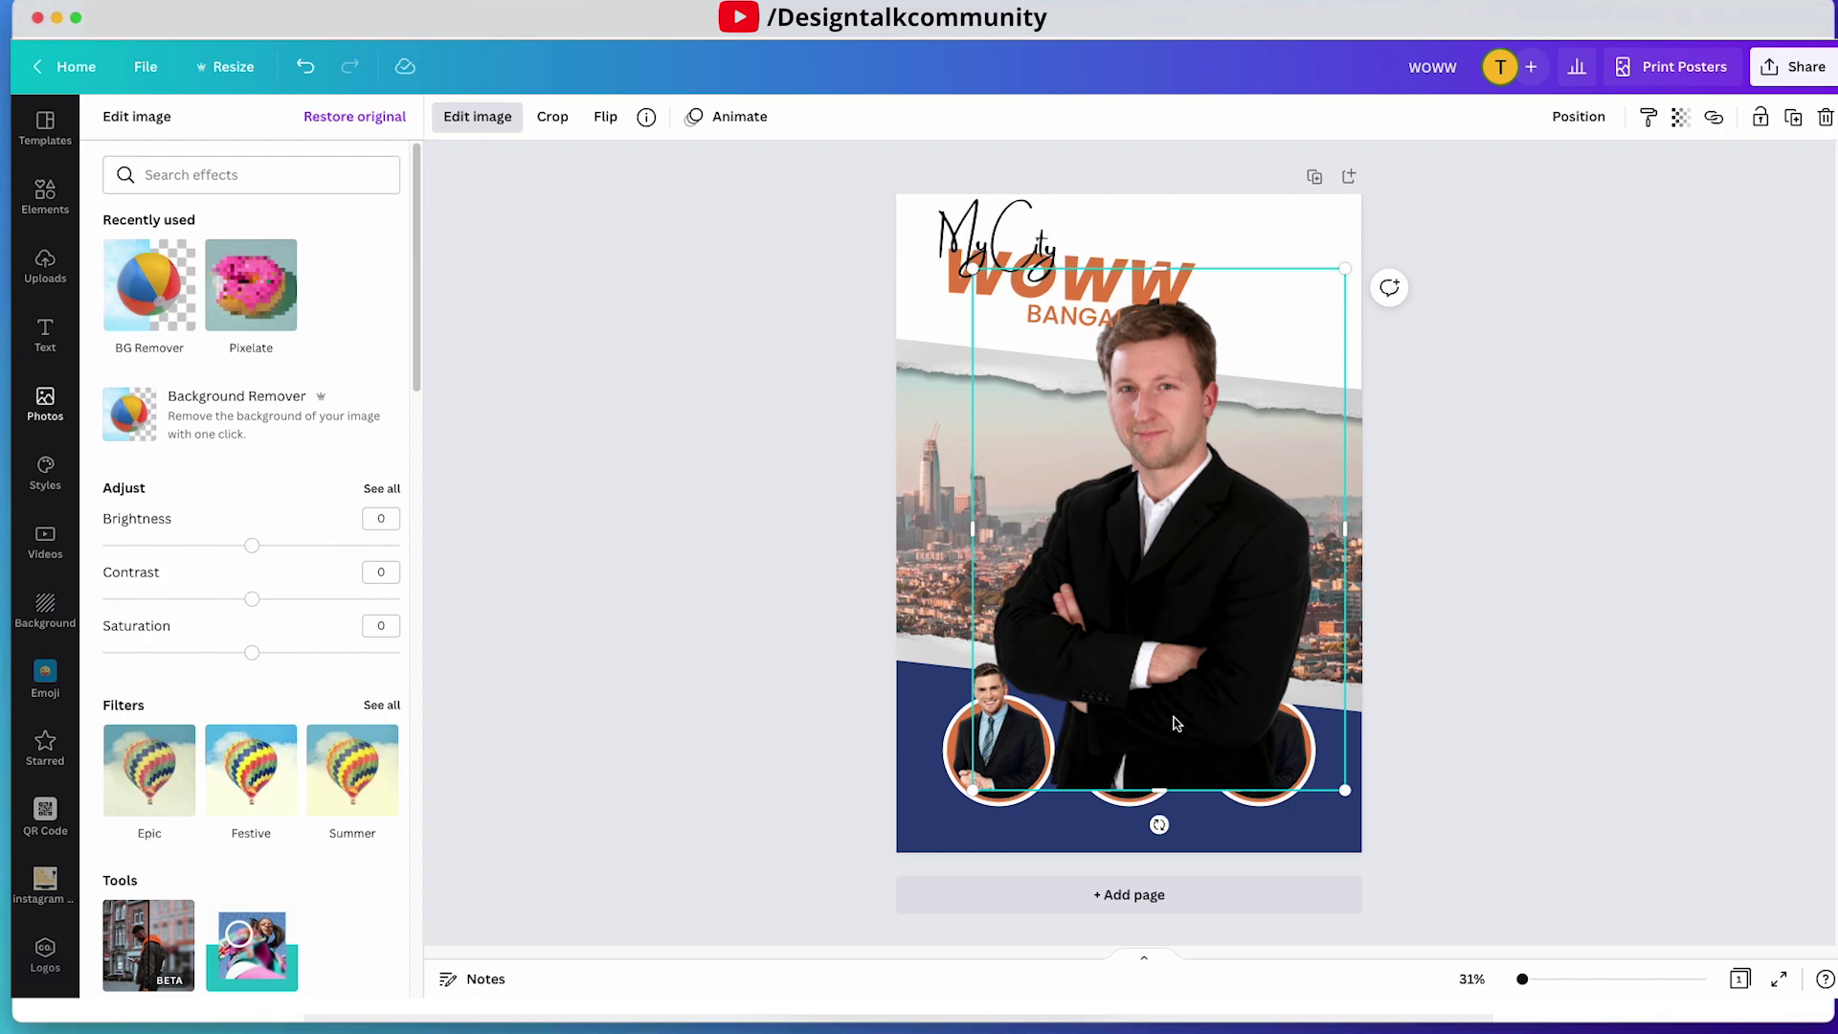
pyautogui.moveTo(1528, 987)
pyautogui.mouseDown()
pyautogui.moveTo(1551, 987)
pyautogui.moveTo(1527, 986)
pyautogui.mouseUp()
pyautogui.moveTo(1090, 755); pyautogui.dragTo(1177, 747)
pyautogui.keyDown('shift'); pyautogui.click(989, 693); pyautogui.keyUp('shift')
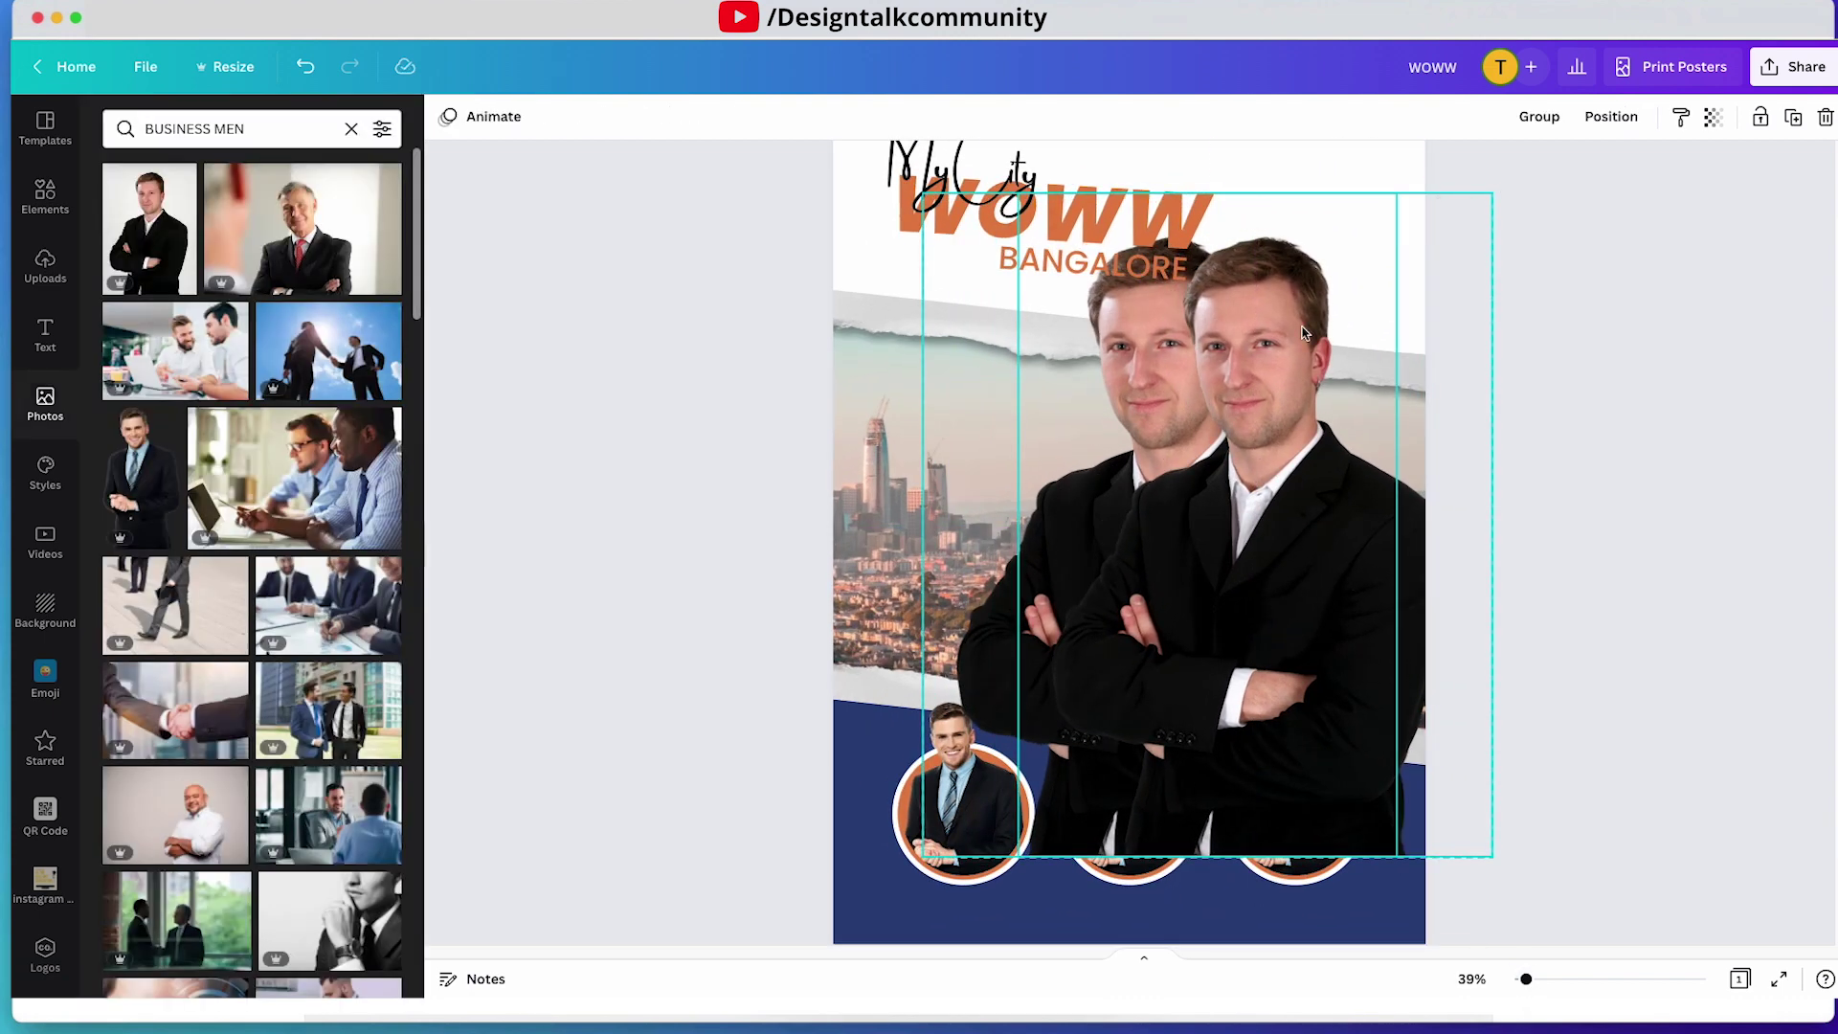
# - Shrink the two cut-outs of the man with crossed arms and move them off the left badge onto the centre one
pyautogui.moveTo(1495, 195); pyautogui.dragTo(1170, 689)
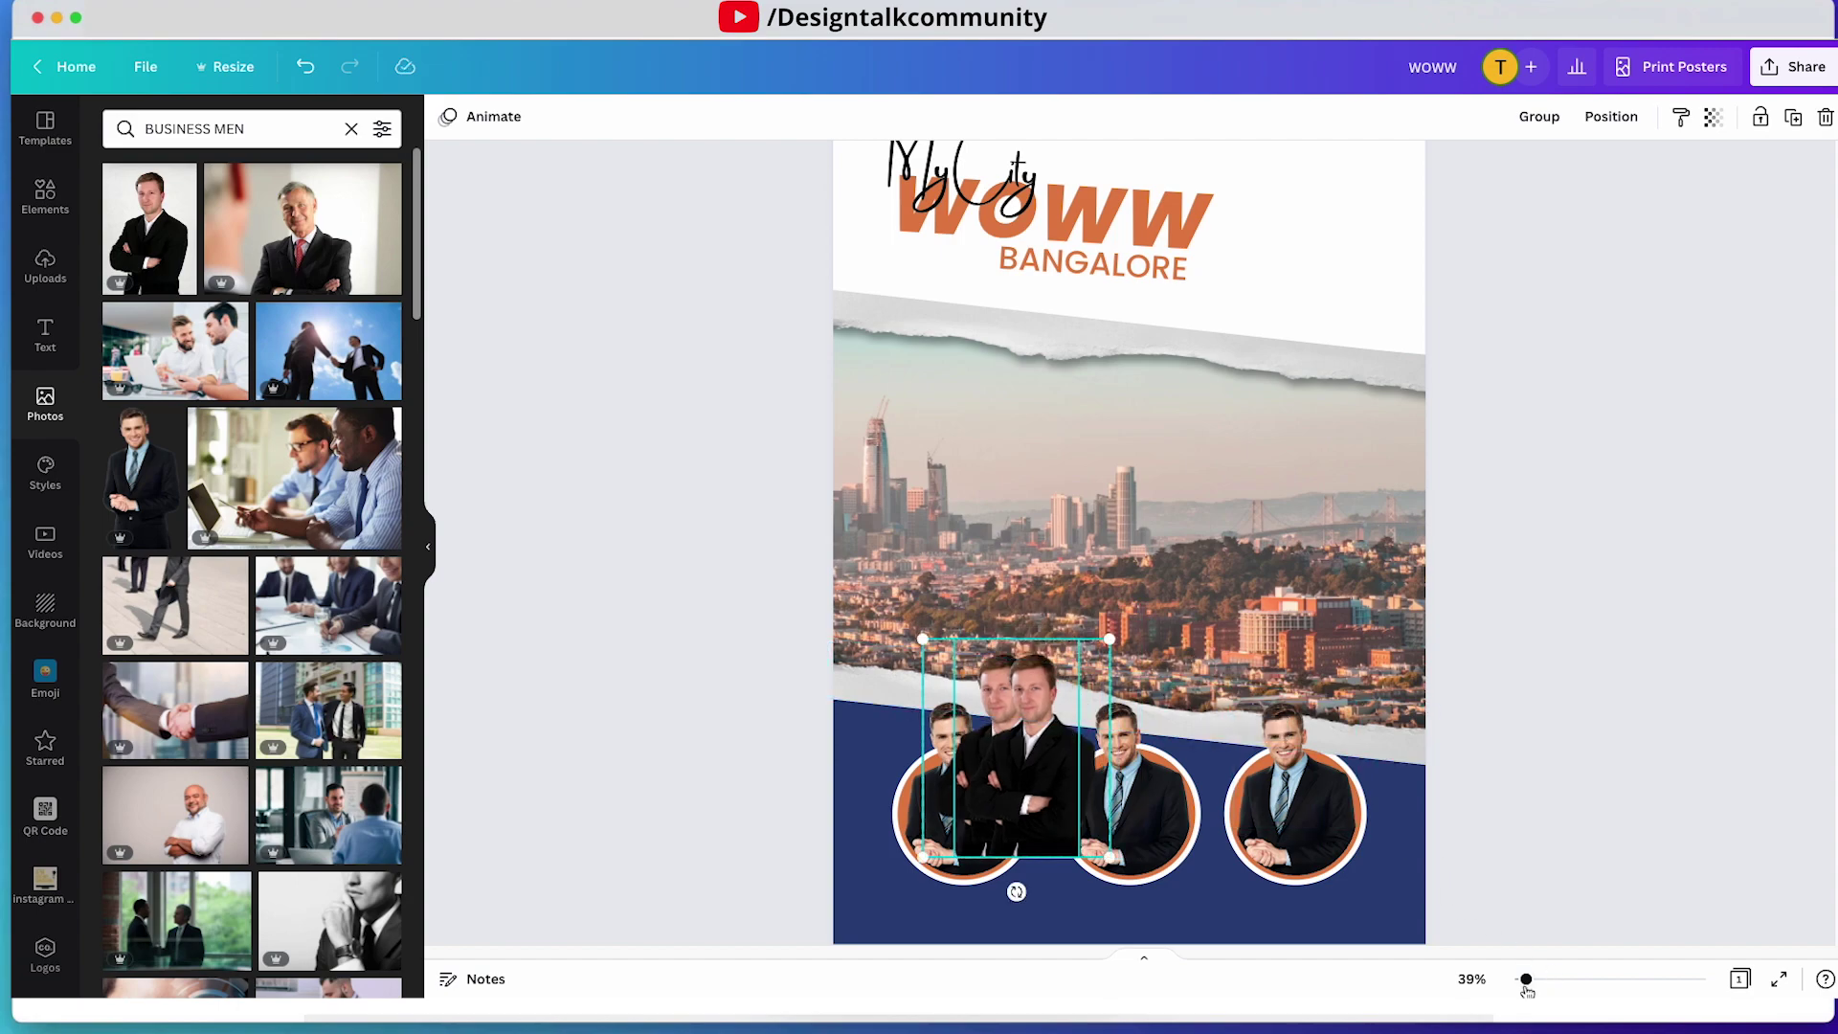
pyautogui.moveTo(1532, 986); pyautogui.dragTo(1562, 986)
pyautogui.scroll(-5, 1267, 738)
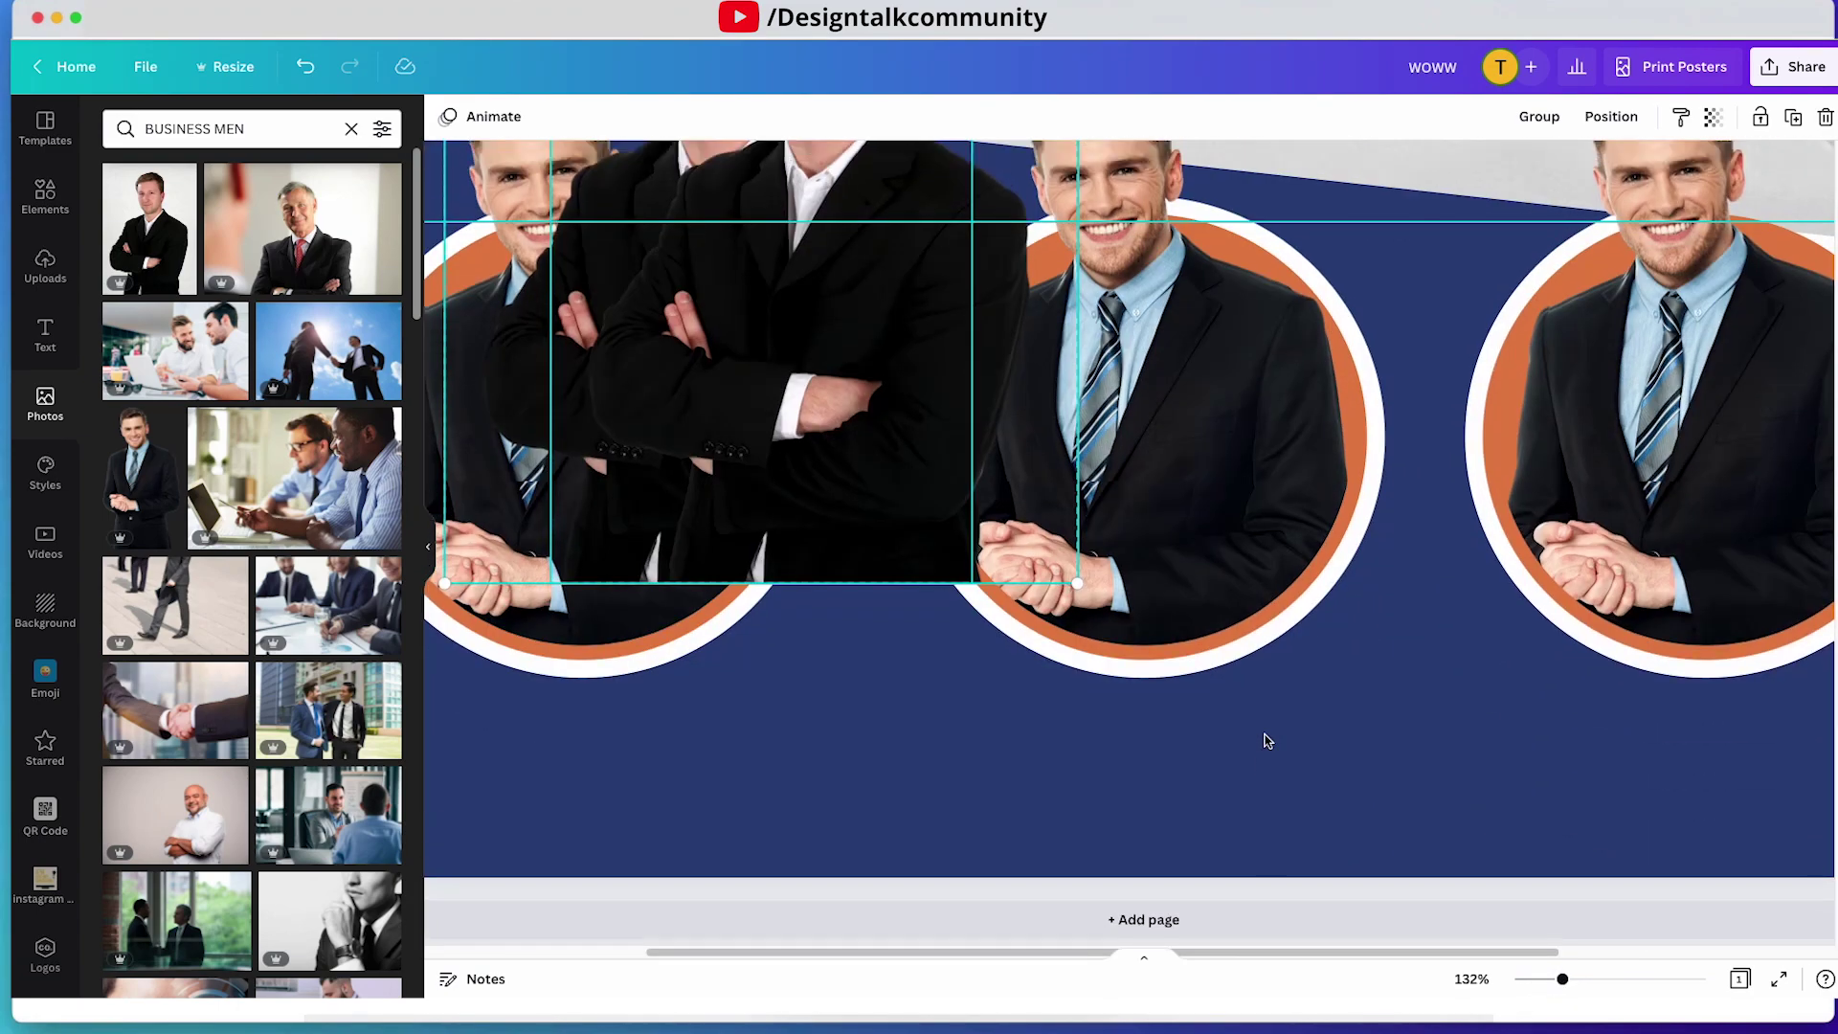
pyautogui.scroll(8, 1267, 738)
pyautogui.scroll(-5, 1267, 738)
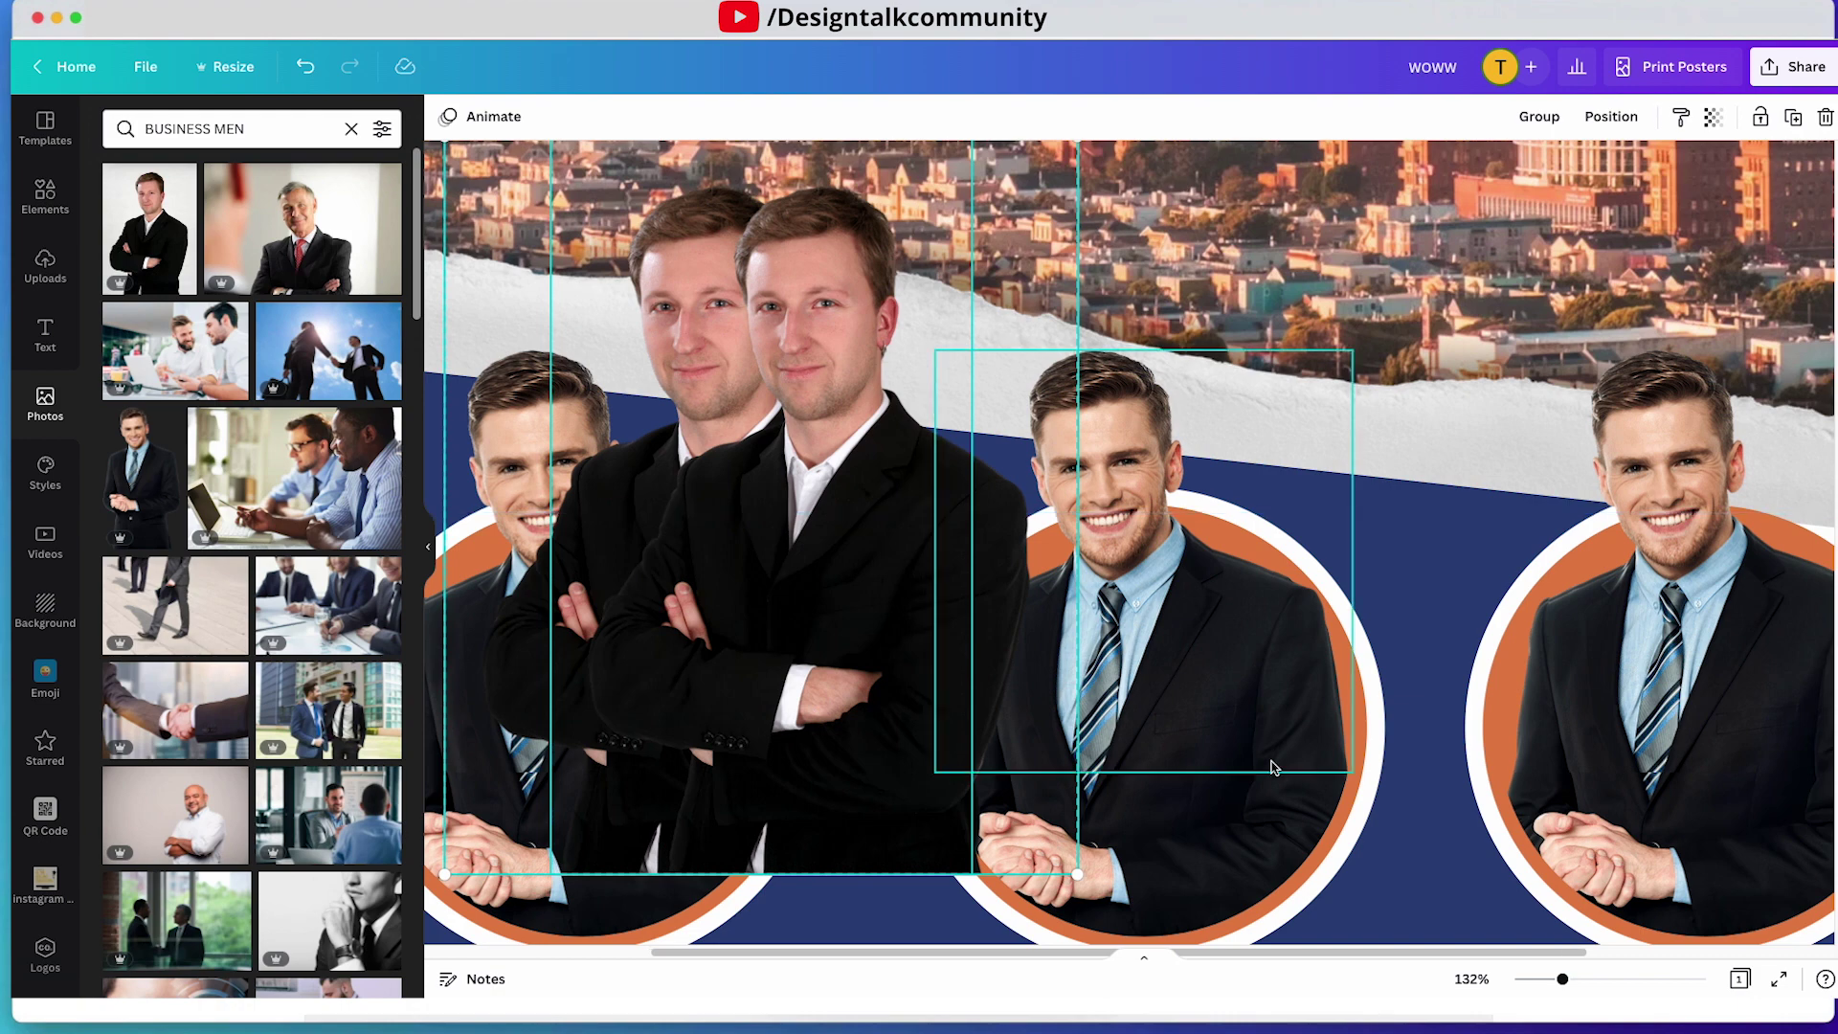
pyautogui.moveTo(1488, 960); pyautogui.dragTo(1342, 960)
pyautogui.moveTo(996, 608); pyautogui.dragTo(1258, 579)
# - Delete the smiling man's pop-out photo and the photo inside the frame from the left badge
pyautogui.click(812, 643)
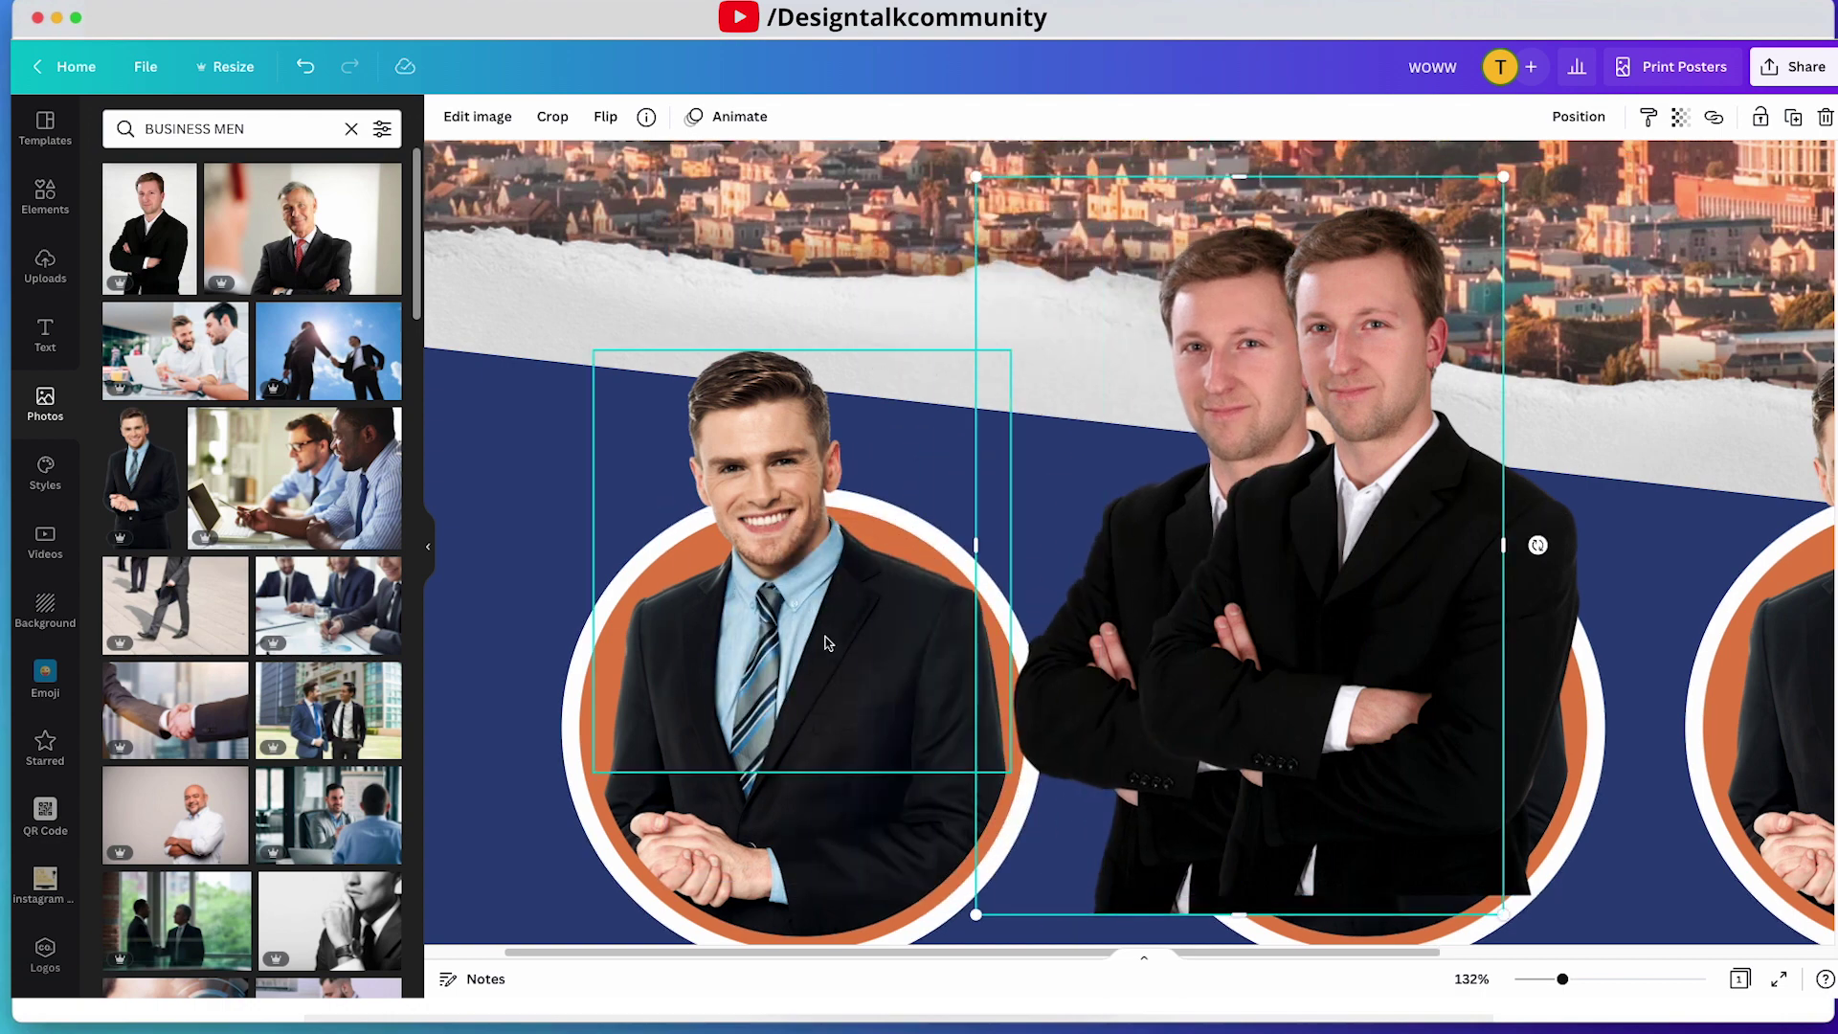
pyautogui.press('Delete')
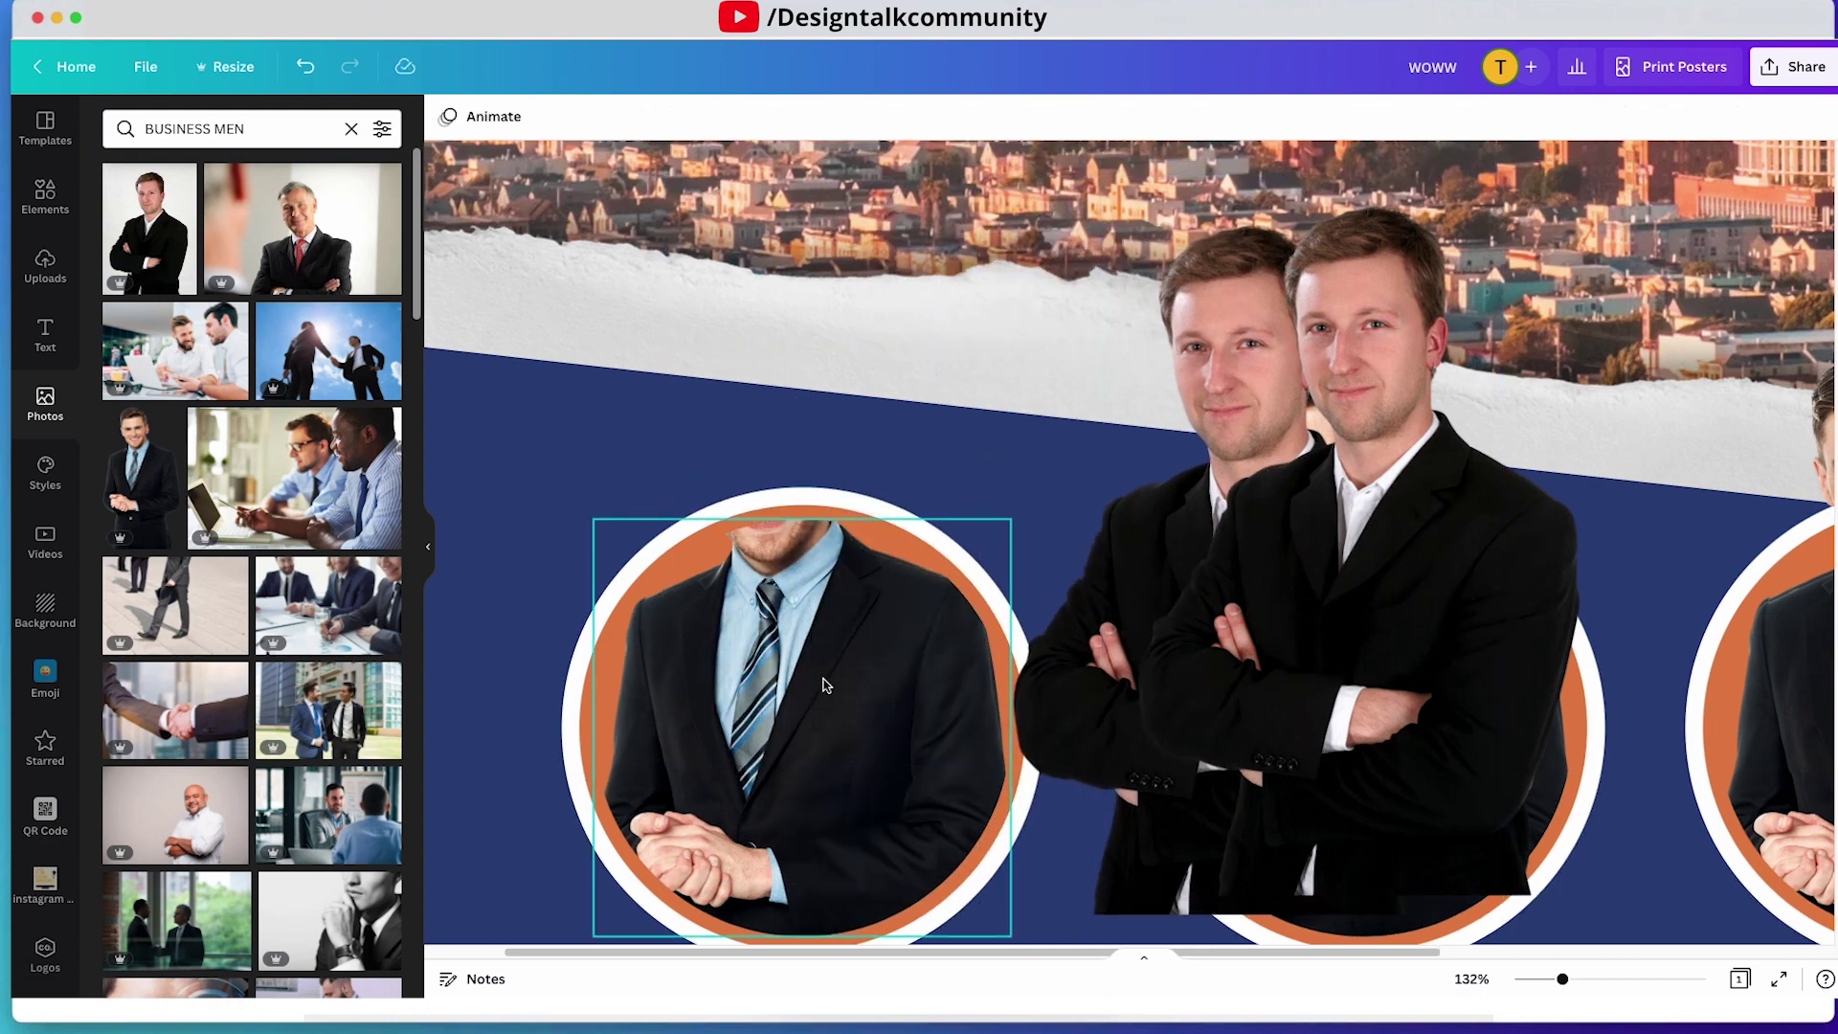
pyautogui.moveTo(825, 684); pyautogui.dragTo(825, 684)
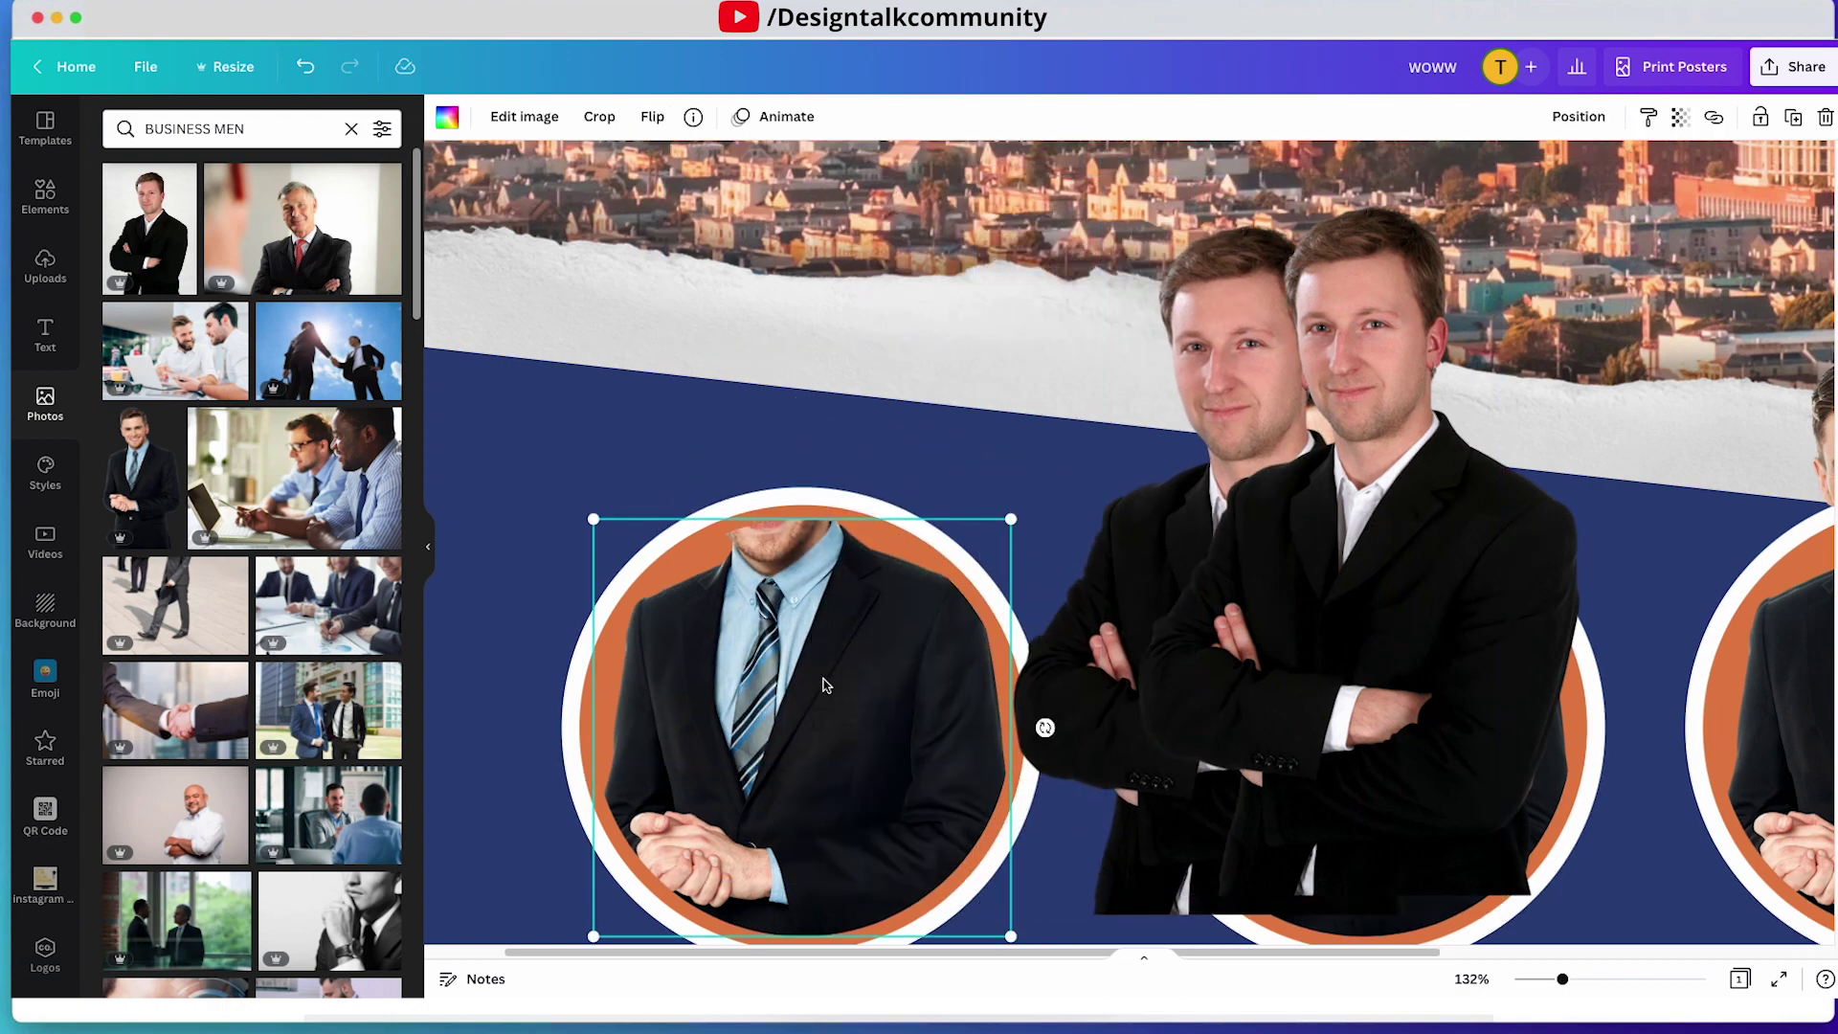
pyautogui.press('Delete')
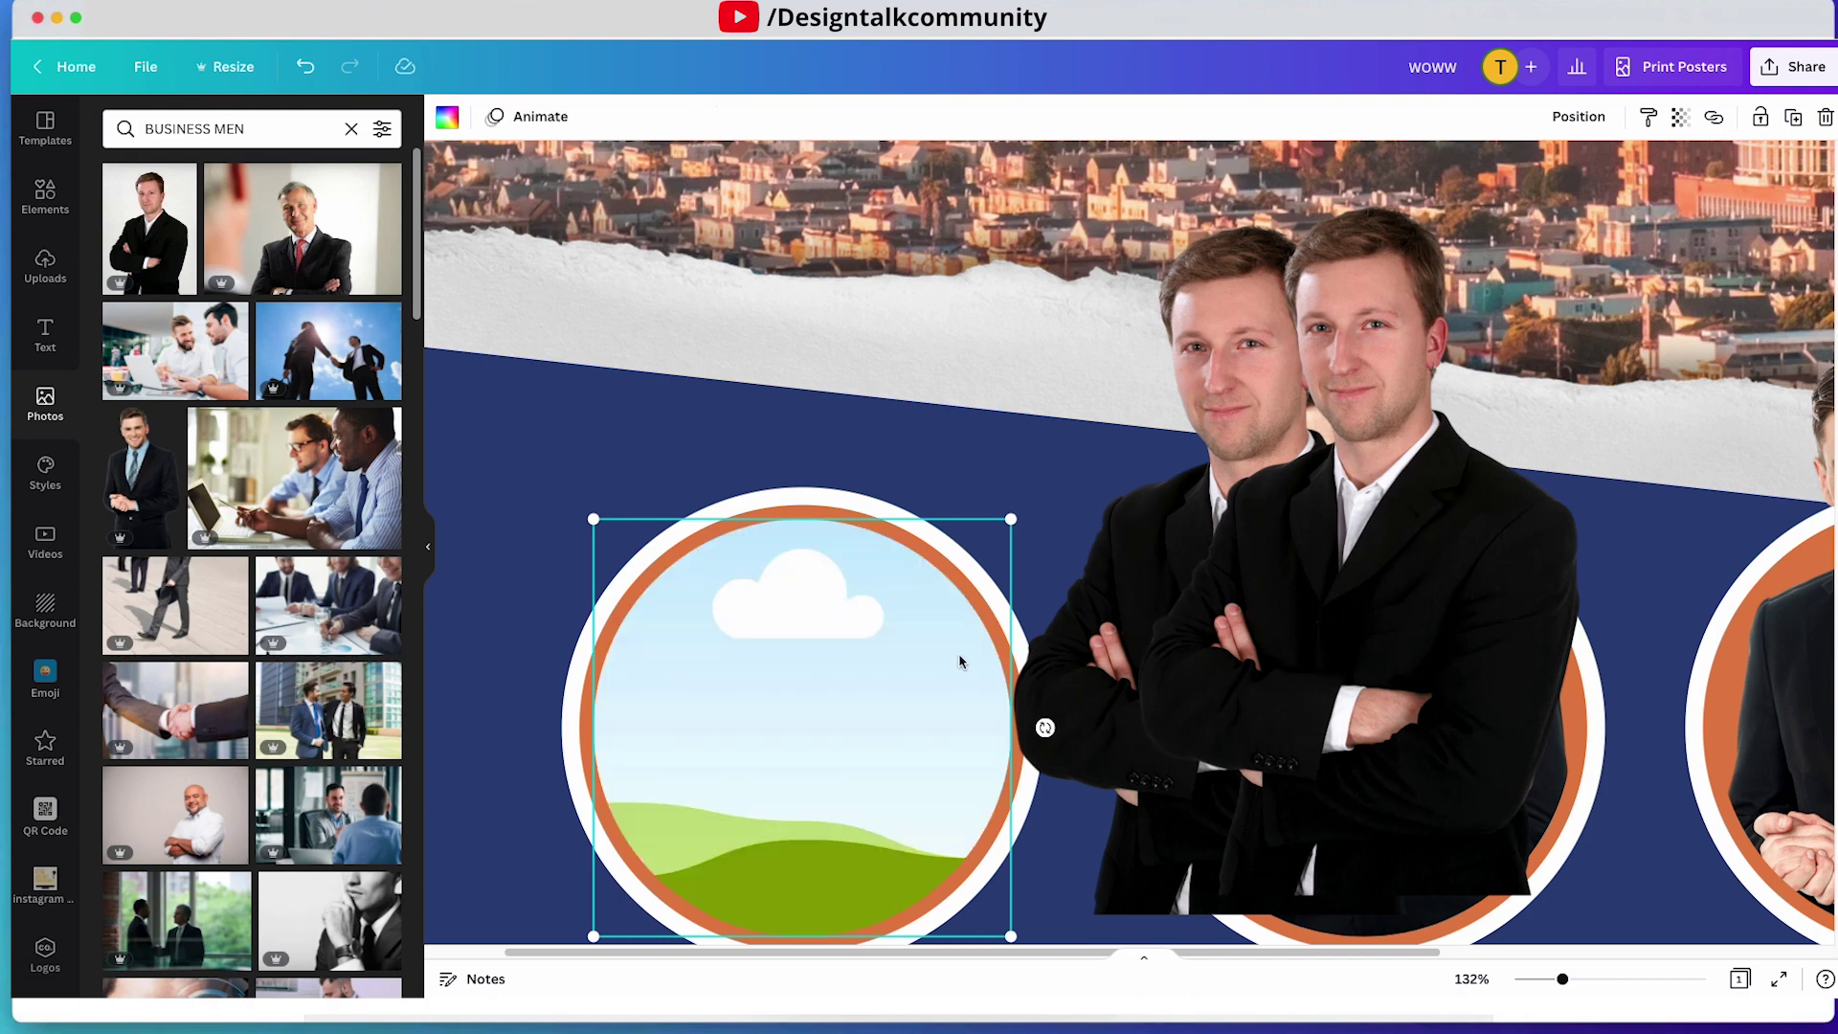
# - Place one crossed-arms cut-out in the left badge's empty frame, then resize and reposition it so the torso fills the circle
pyautogui.moveTo(1378, 579); pyautogui.dragTo(890, 593)
pyautogui.doubleClick(847, 672)
pyautogui.moveTo(1012, 436); pyautogui.dragTo(1107, 300)
pyautogui.moveTo(859, 661); pyautogui.dragTo(811, 653)
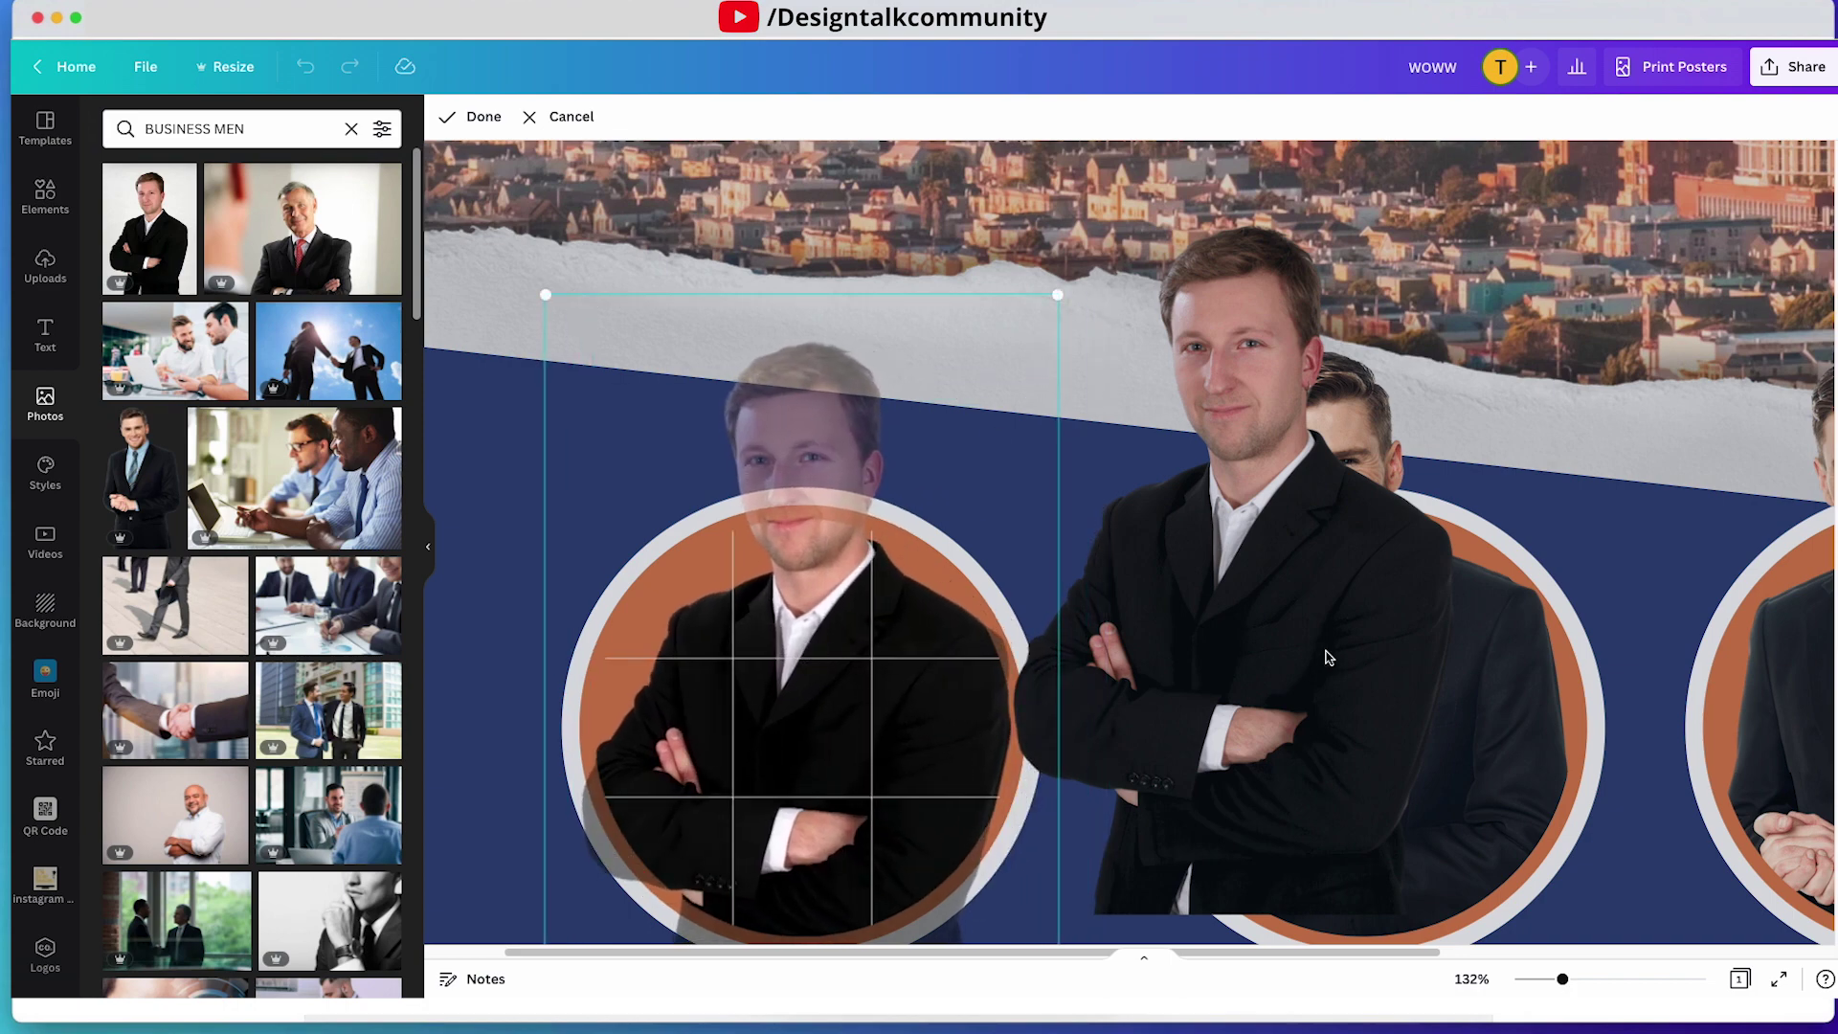
pyautogui.press('Return')
# - Lock the left framed photo, lay the second cut-out over it and crop away the overlay's lower part
pyautogui.moveTo(1321, 639); pyautogui.dragTo(1183, 684)
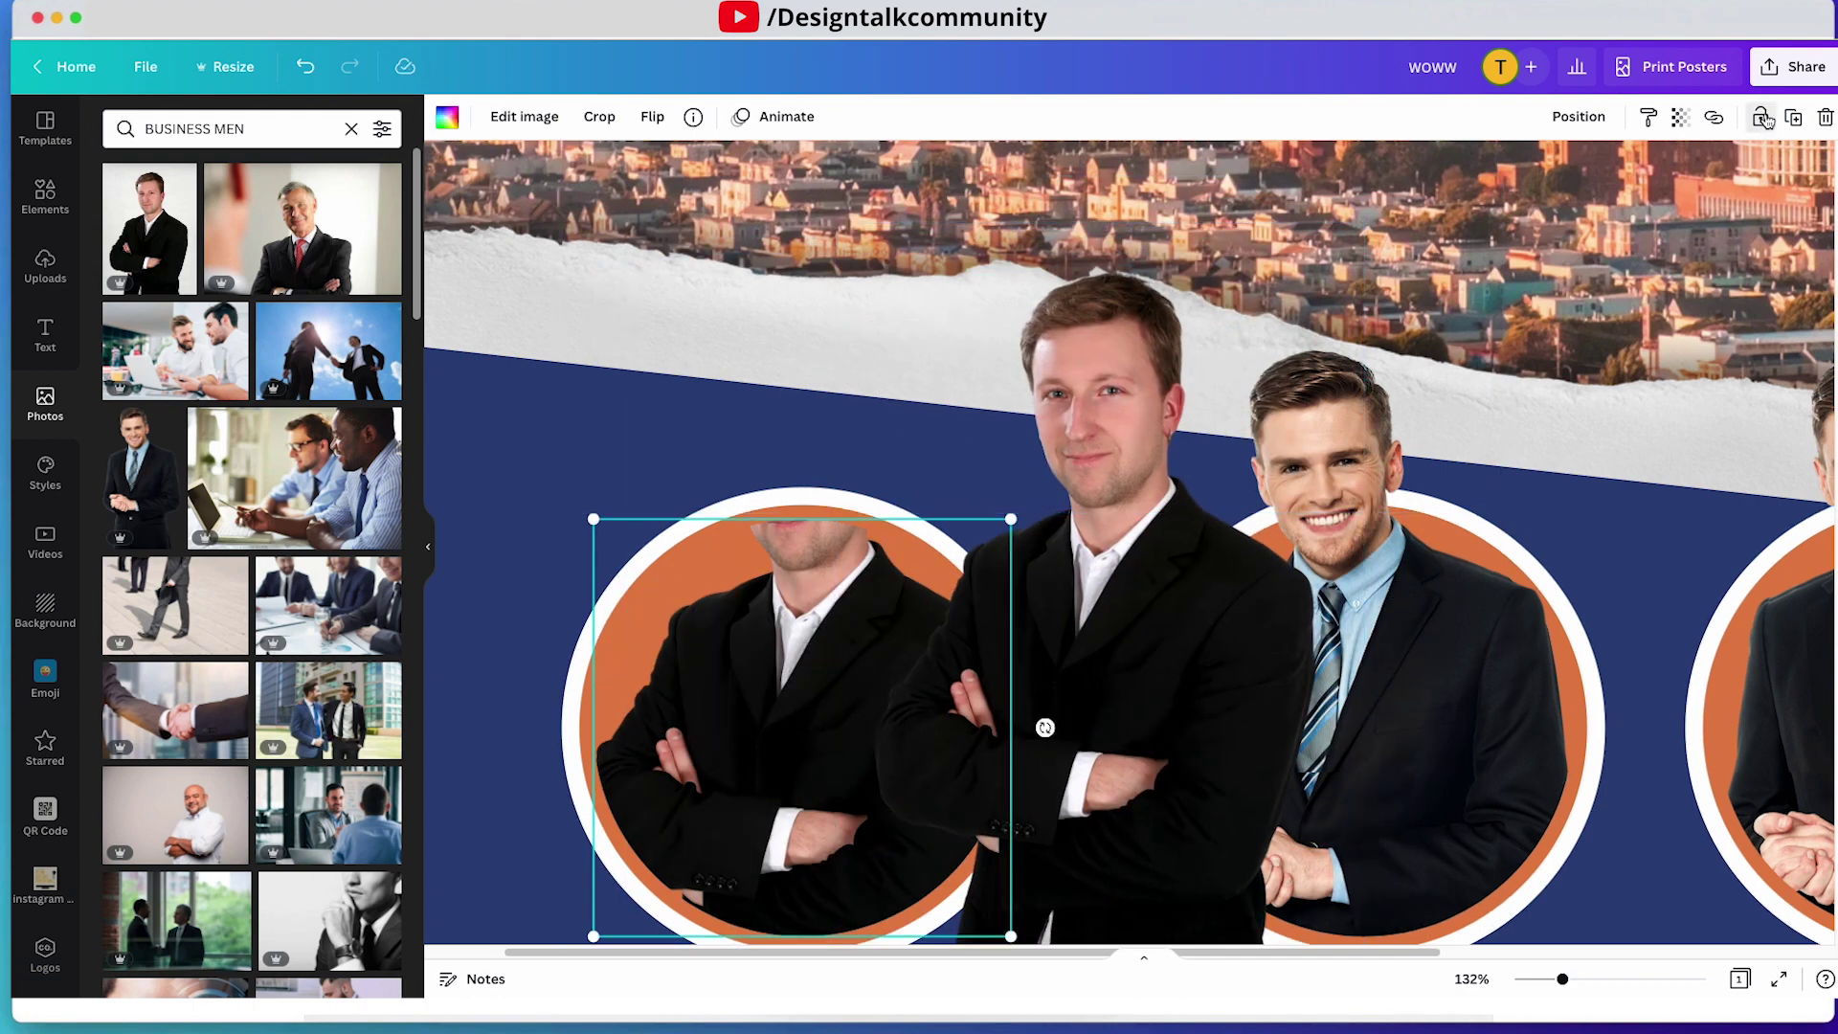
pyautogui.moveTo(1194, 566); pyautogui.dragTo(904, 617)
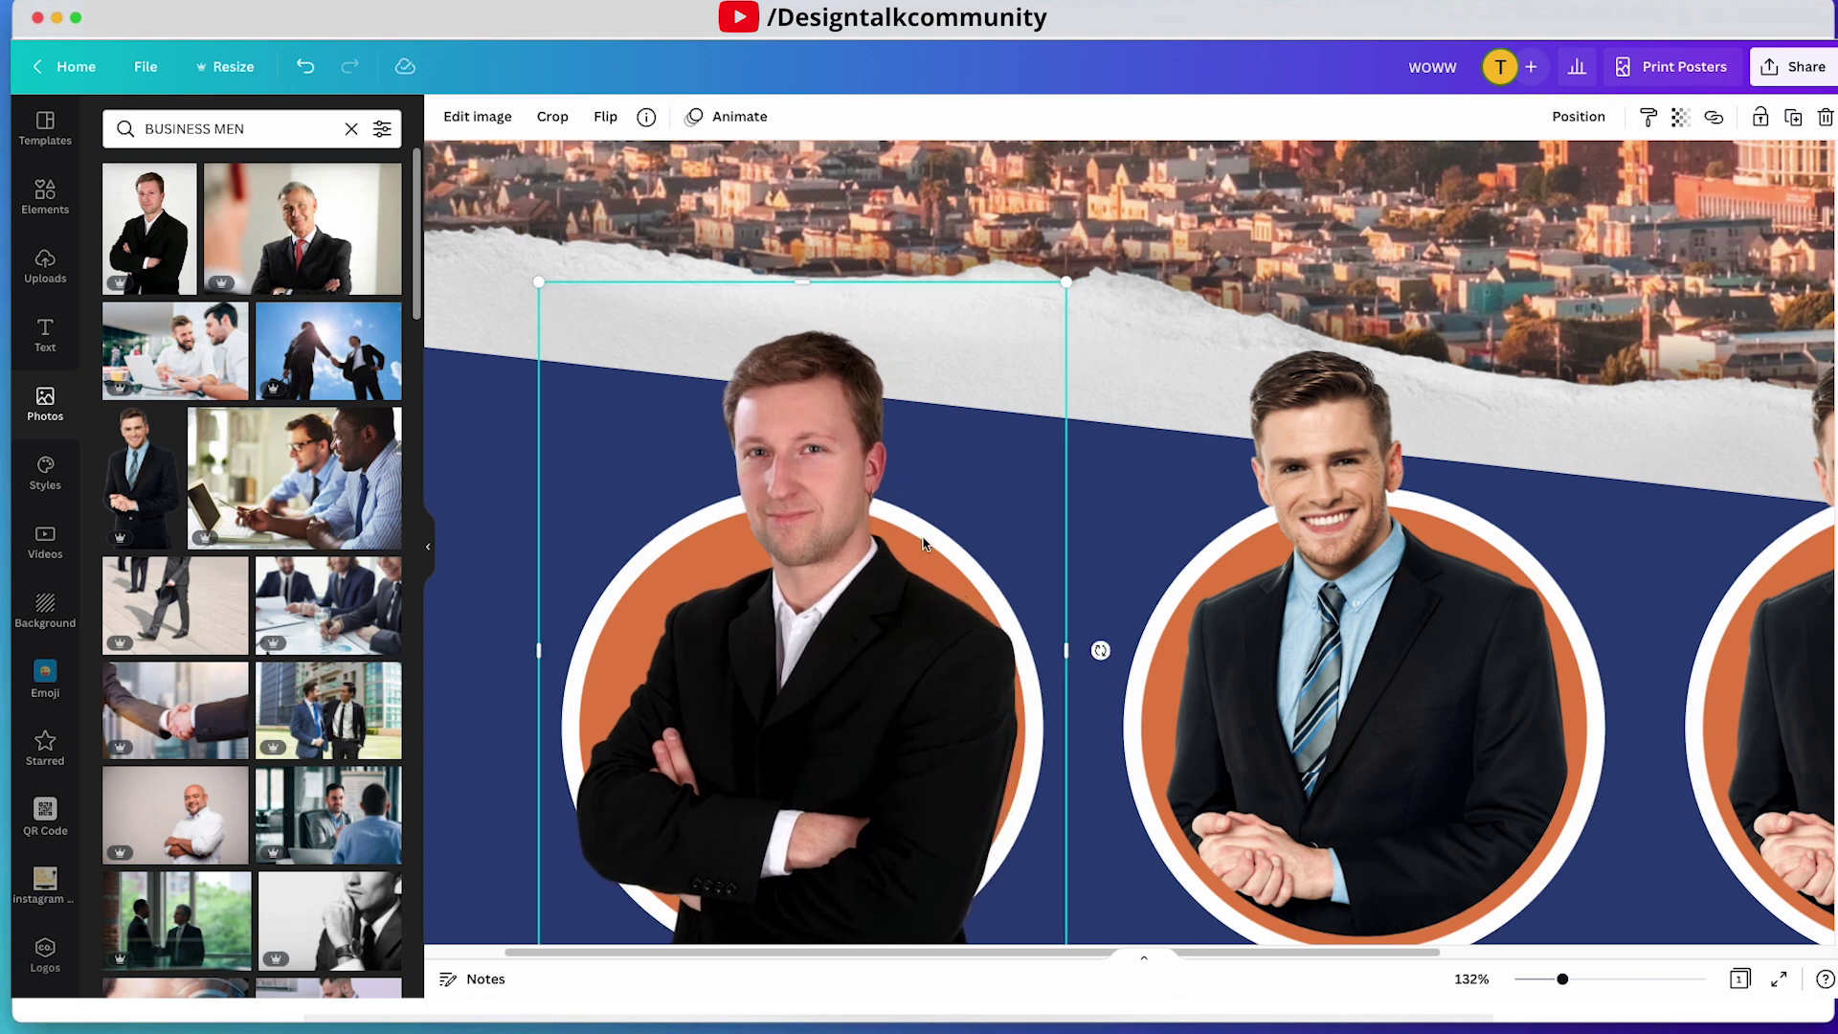
pyautogui.scroll(-5, 854, 710)
pyautogui.moveTo(807, 767); pyautogui.dragTo(847, 488)
pyautogui.click(1068, 720)
pyautogui.click(899, 422)
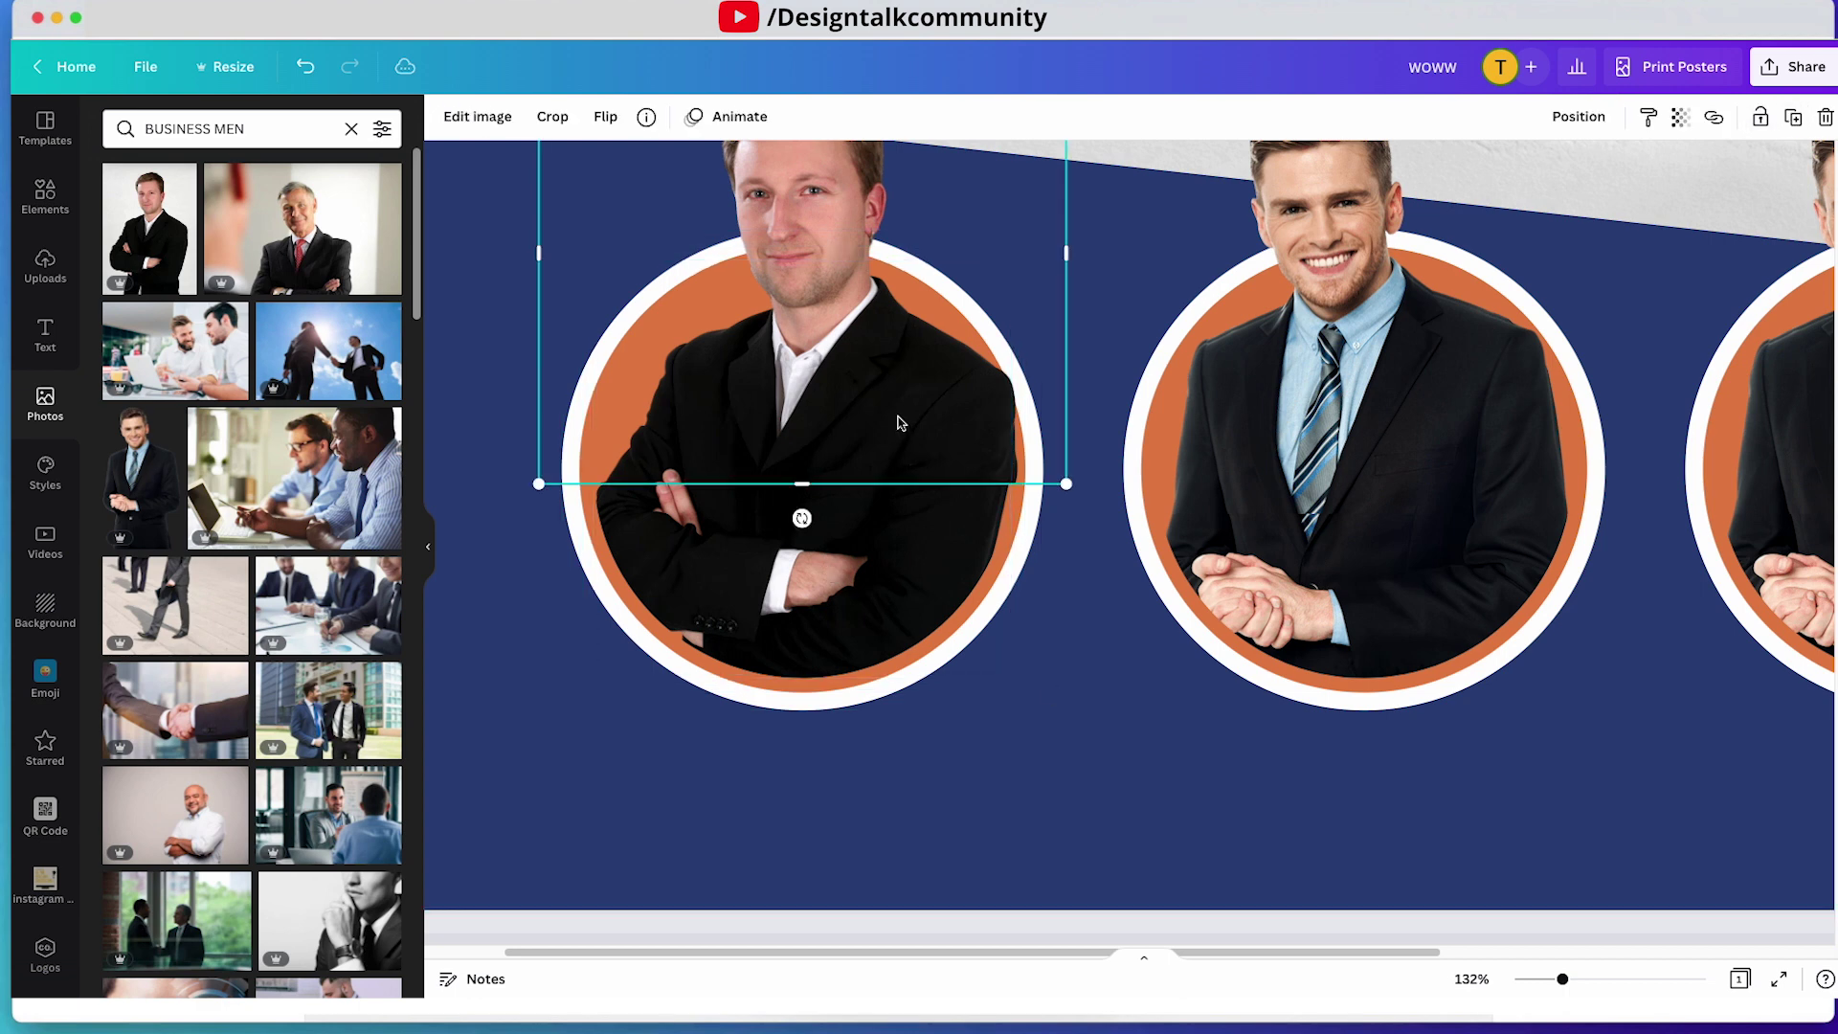
# - Fine-tune the left overlay's size and position so it lines up with the framed photo beneath
pyautogui.moveTo(1068, 486); pyautogui.dragTo(1059, 479)
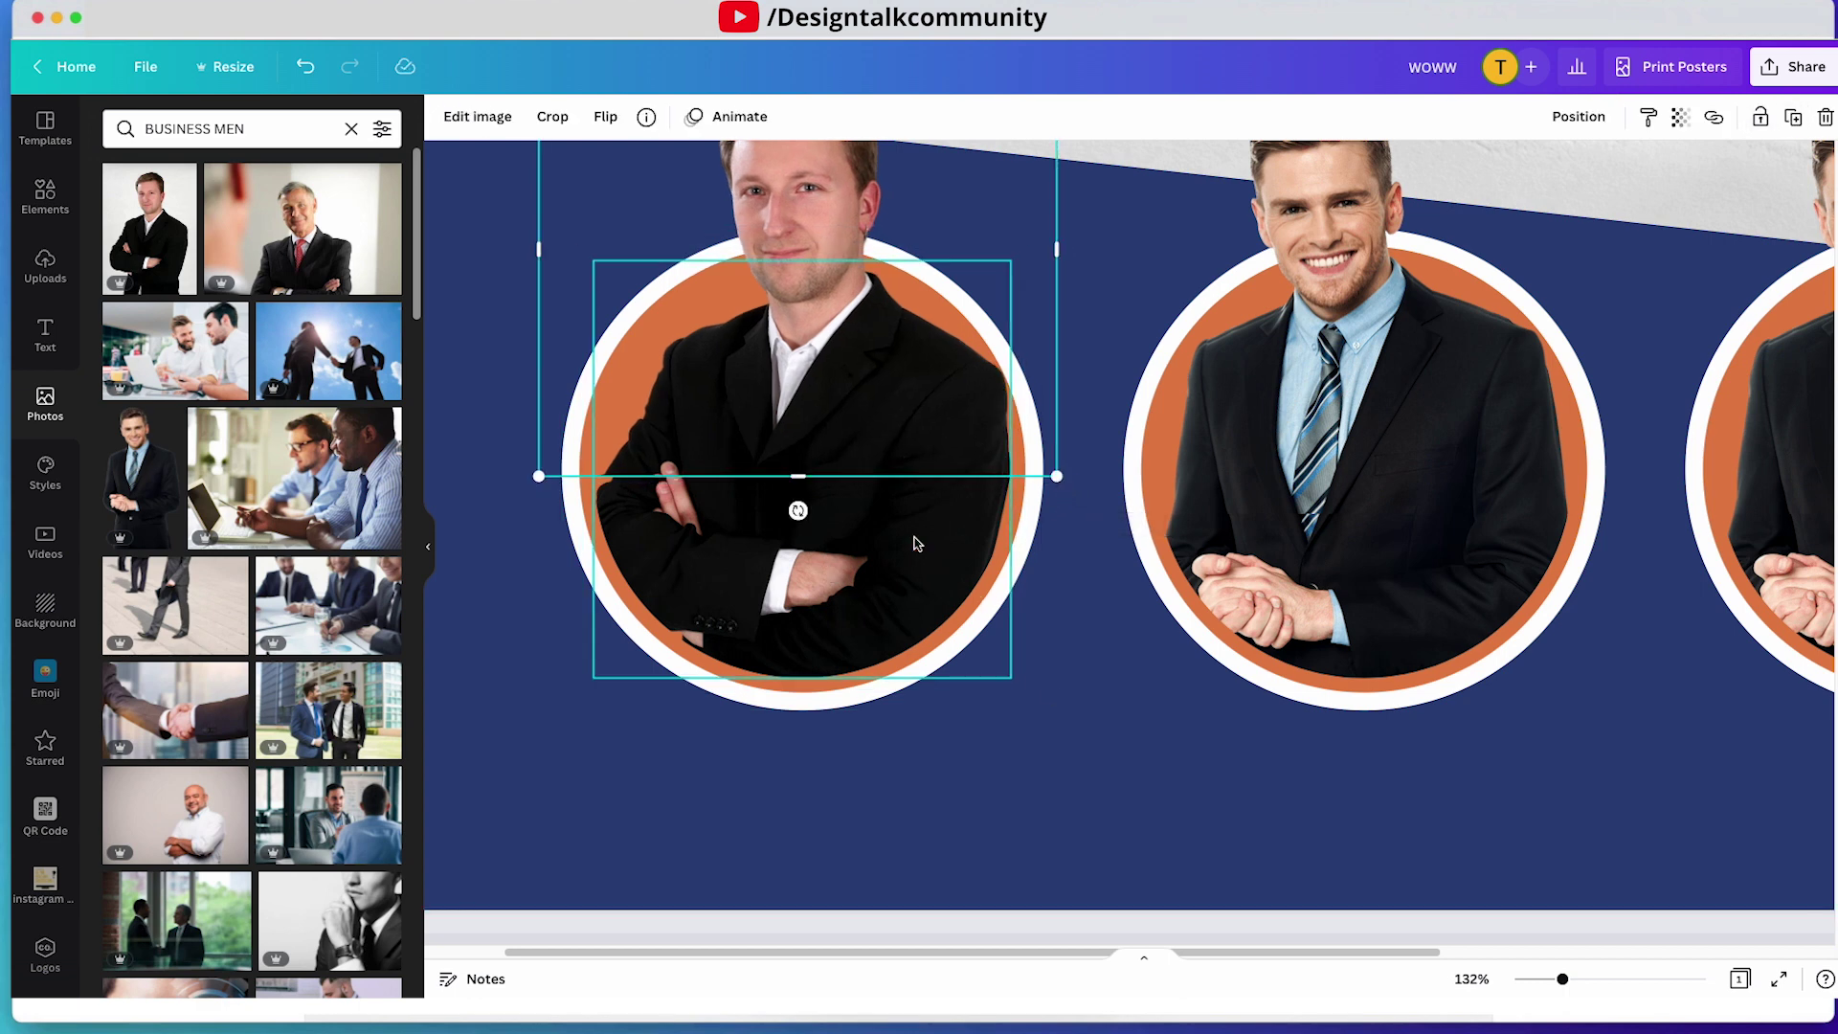
pyautogui.moveTo(822, 376); pyautogui.dragTo(827, 386)
pyautogui.moveTo(1072, 491); pyautogui.dragTo(1053, 487)
pyautogui.click(1047, 676)
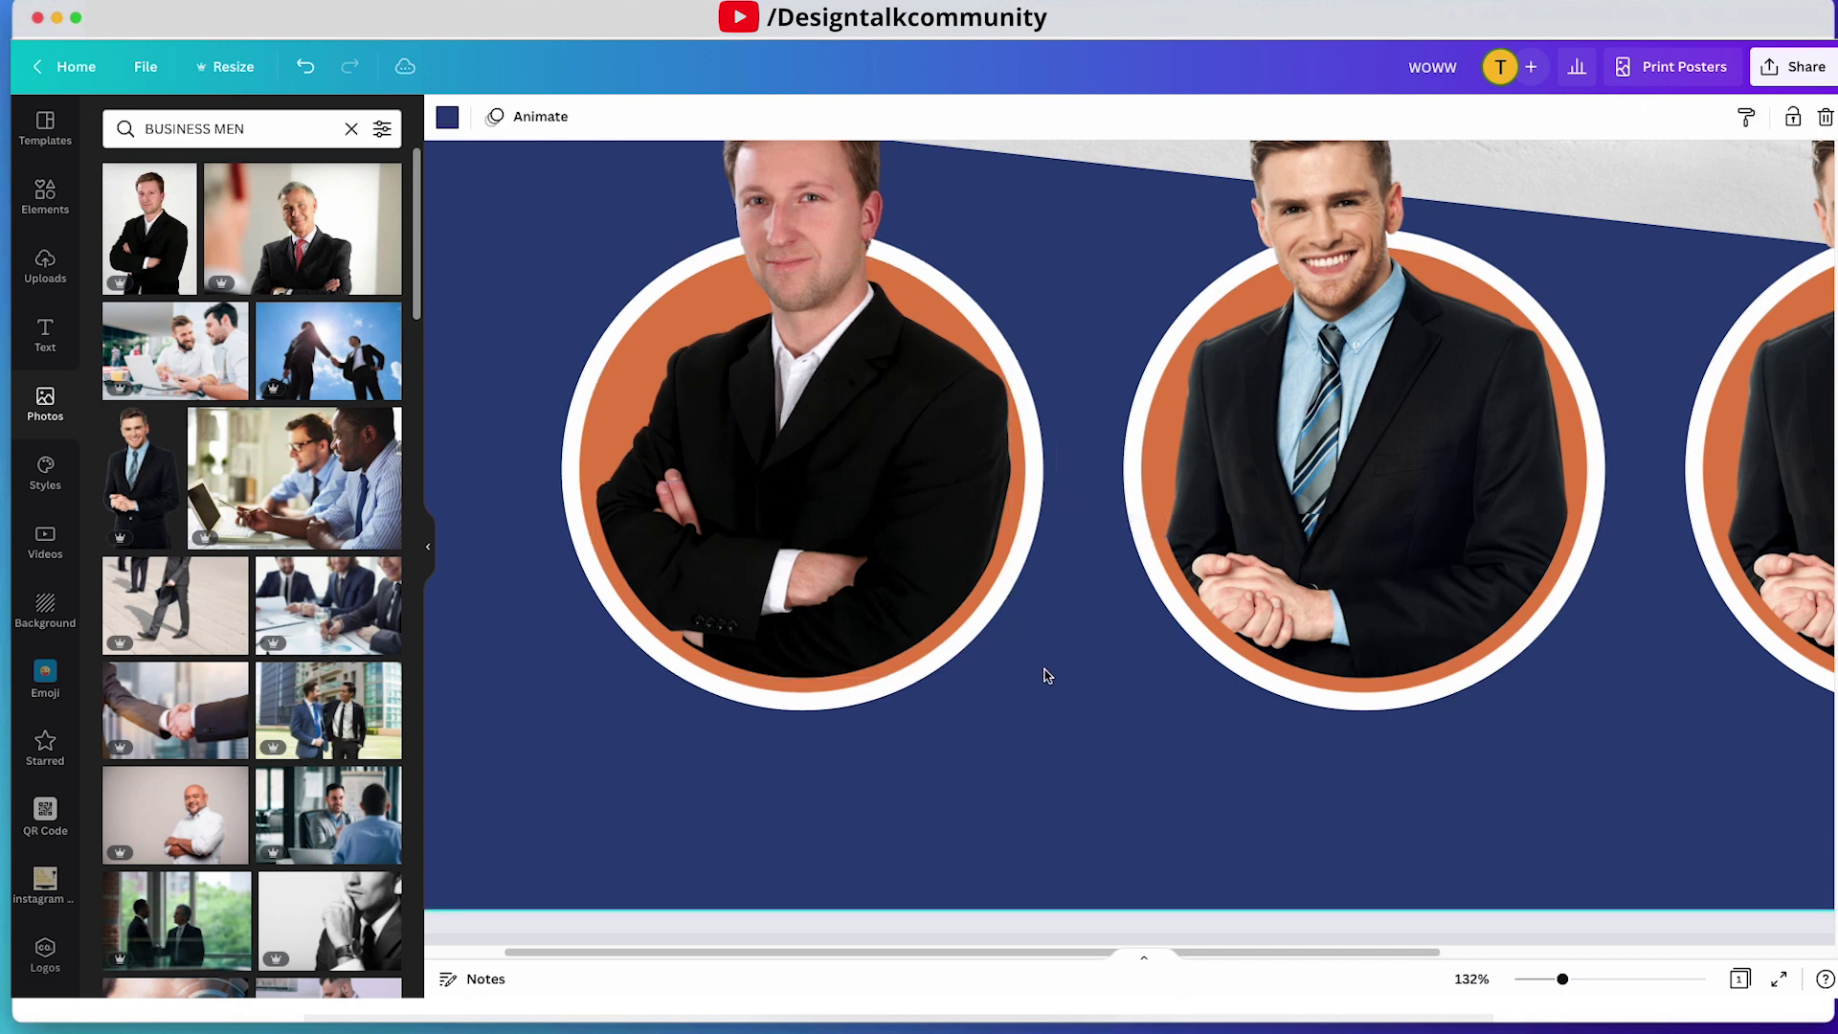
# - Clear the photo search and add the man in glasses, light shirt and tie from the Magic recommendations
pyautogui.scroll(5, 1047, 675)
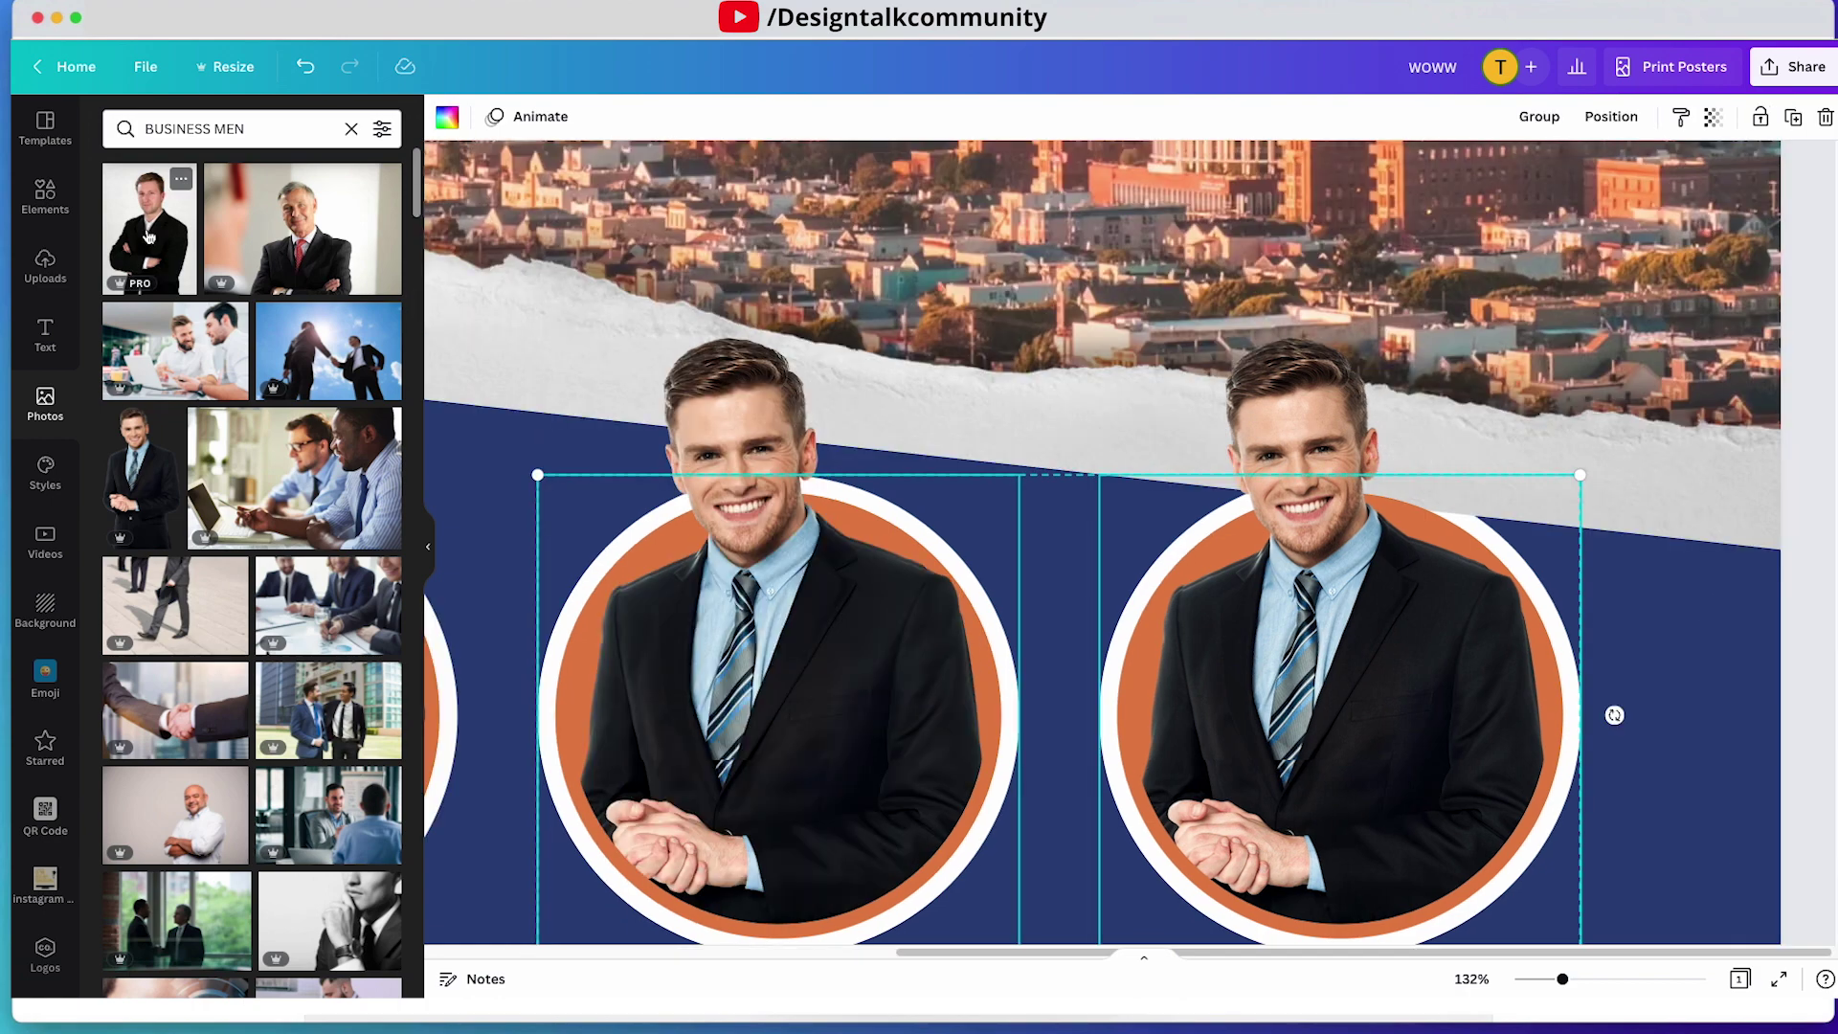
pyautogui.click(351, 129)
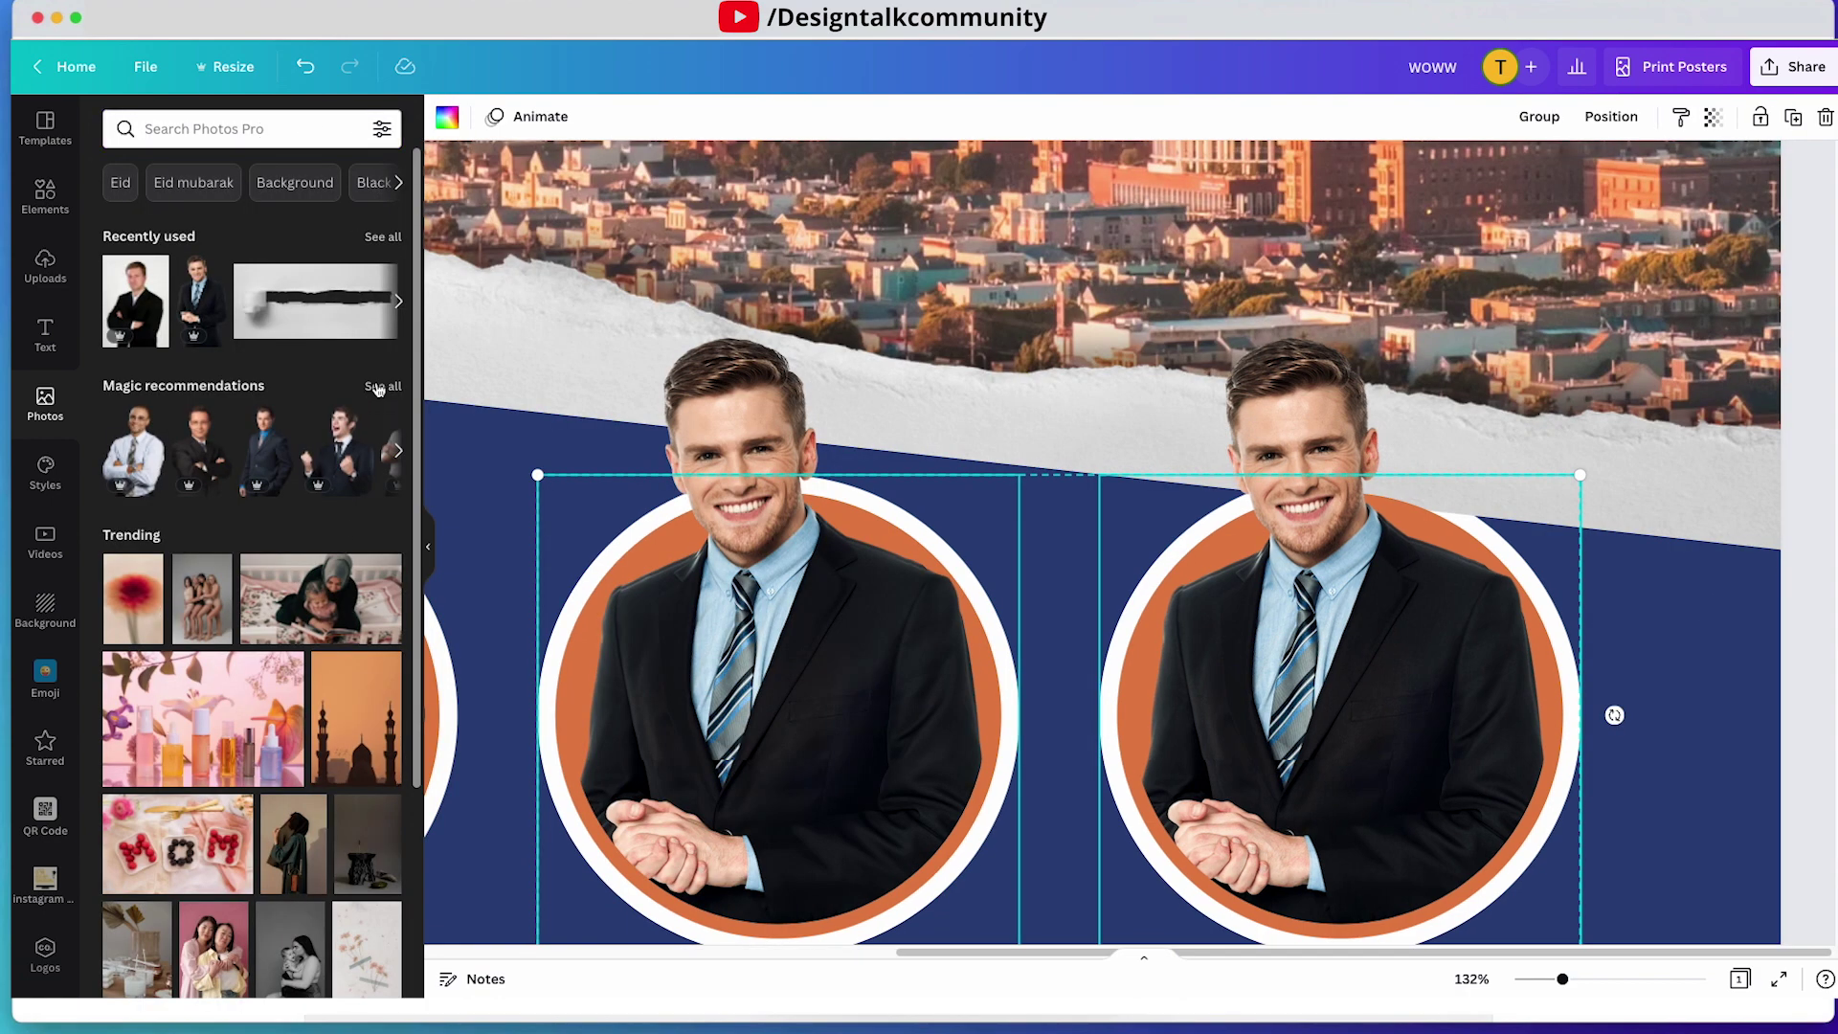
pyautogui.click(382, 386)
pyautogui.click(130, 222)
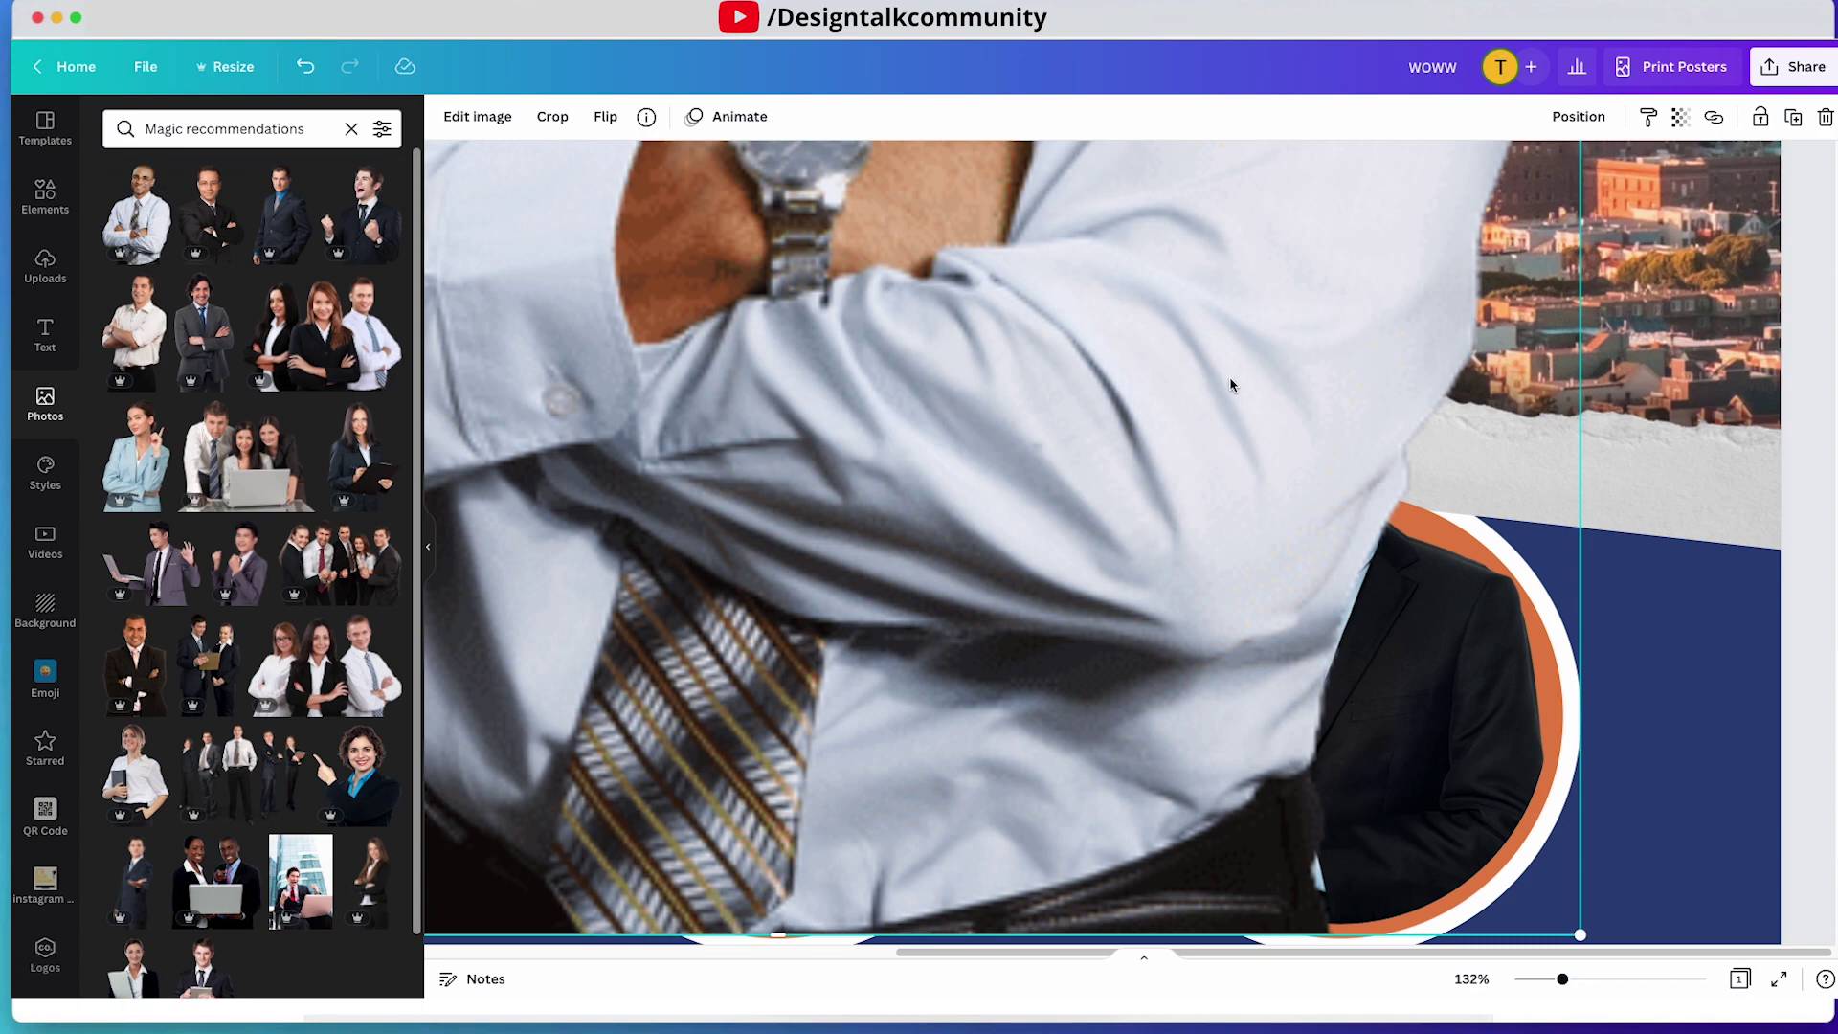
# - Duplicate the photo of the man in glasses, shrink both copies together and move them over the centre badge
pyautogui.moveTo(1560, 978); pyautogui.dragTo(1521, 978)
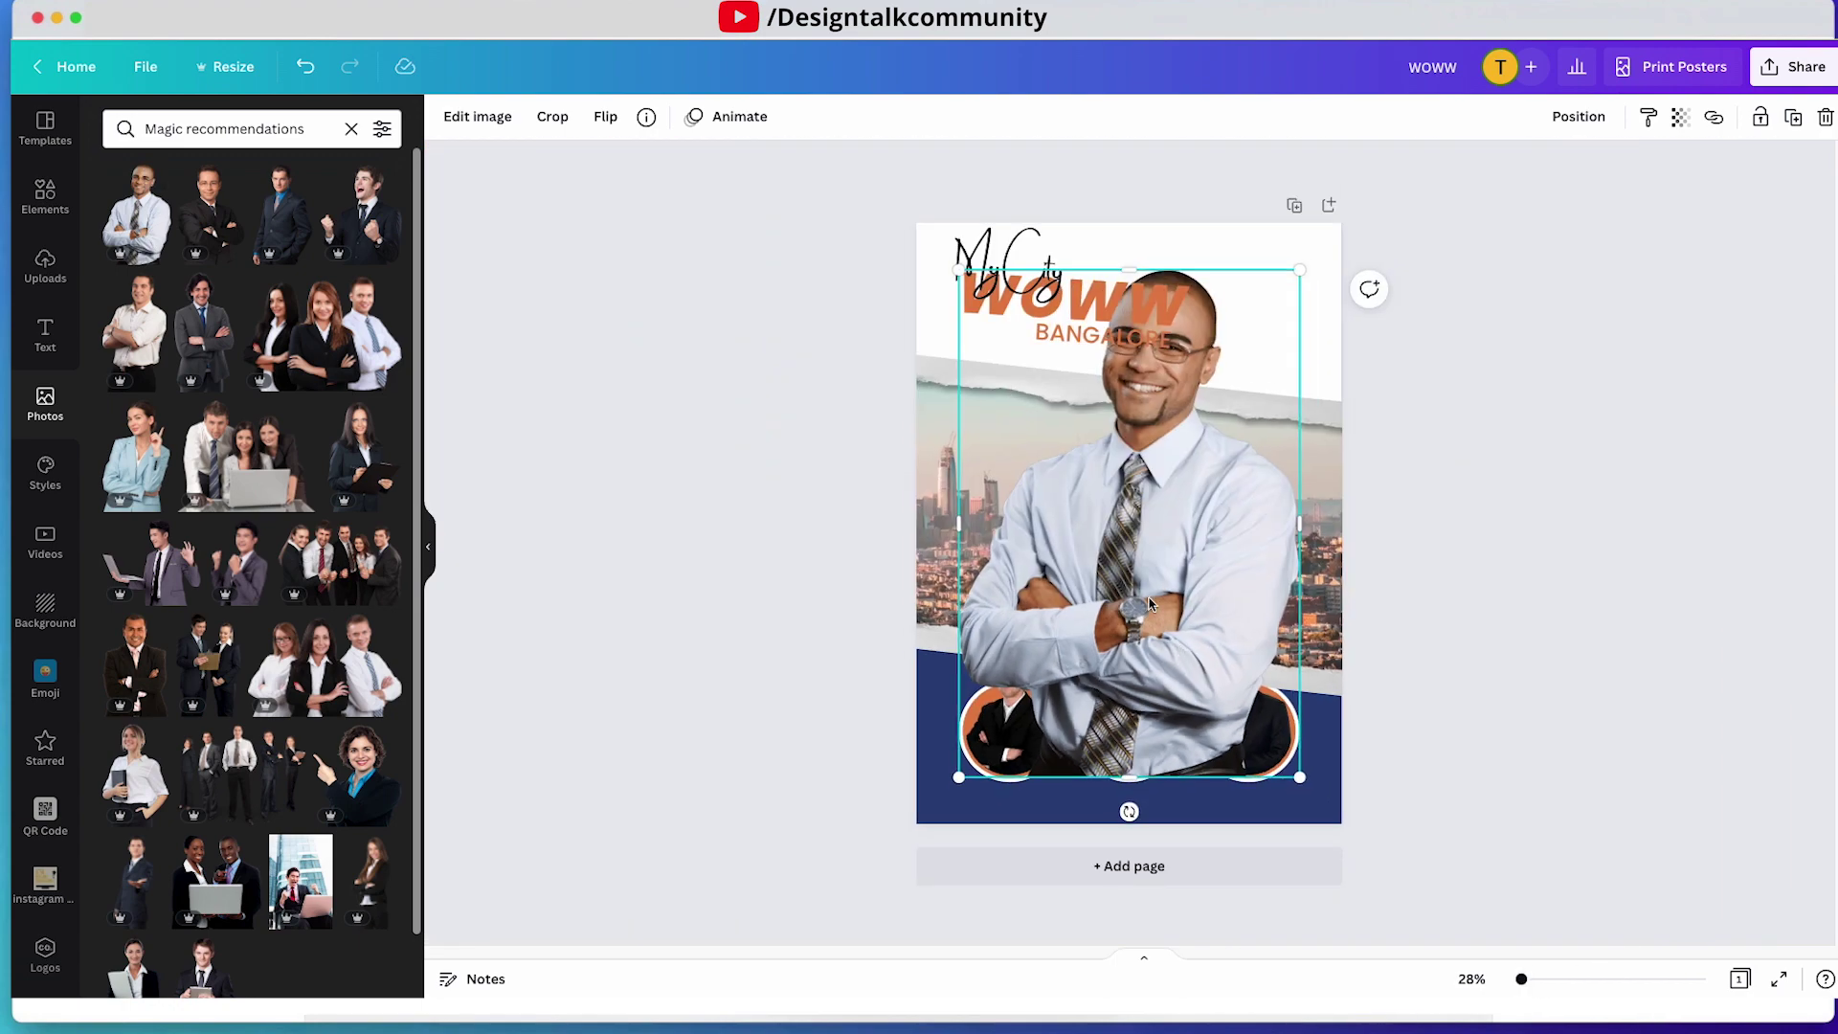
pyautogui.moveTo(1150, 602); pyautogui.dragTo(1150, 618)
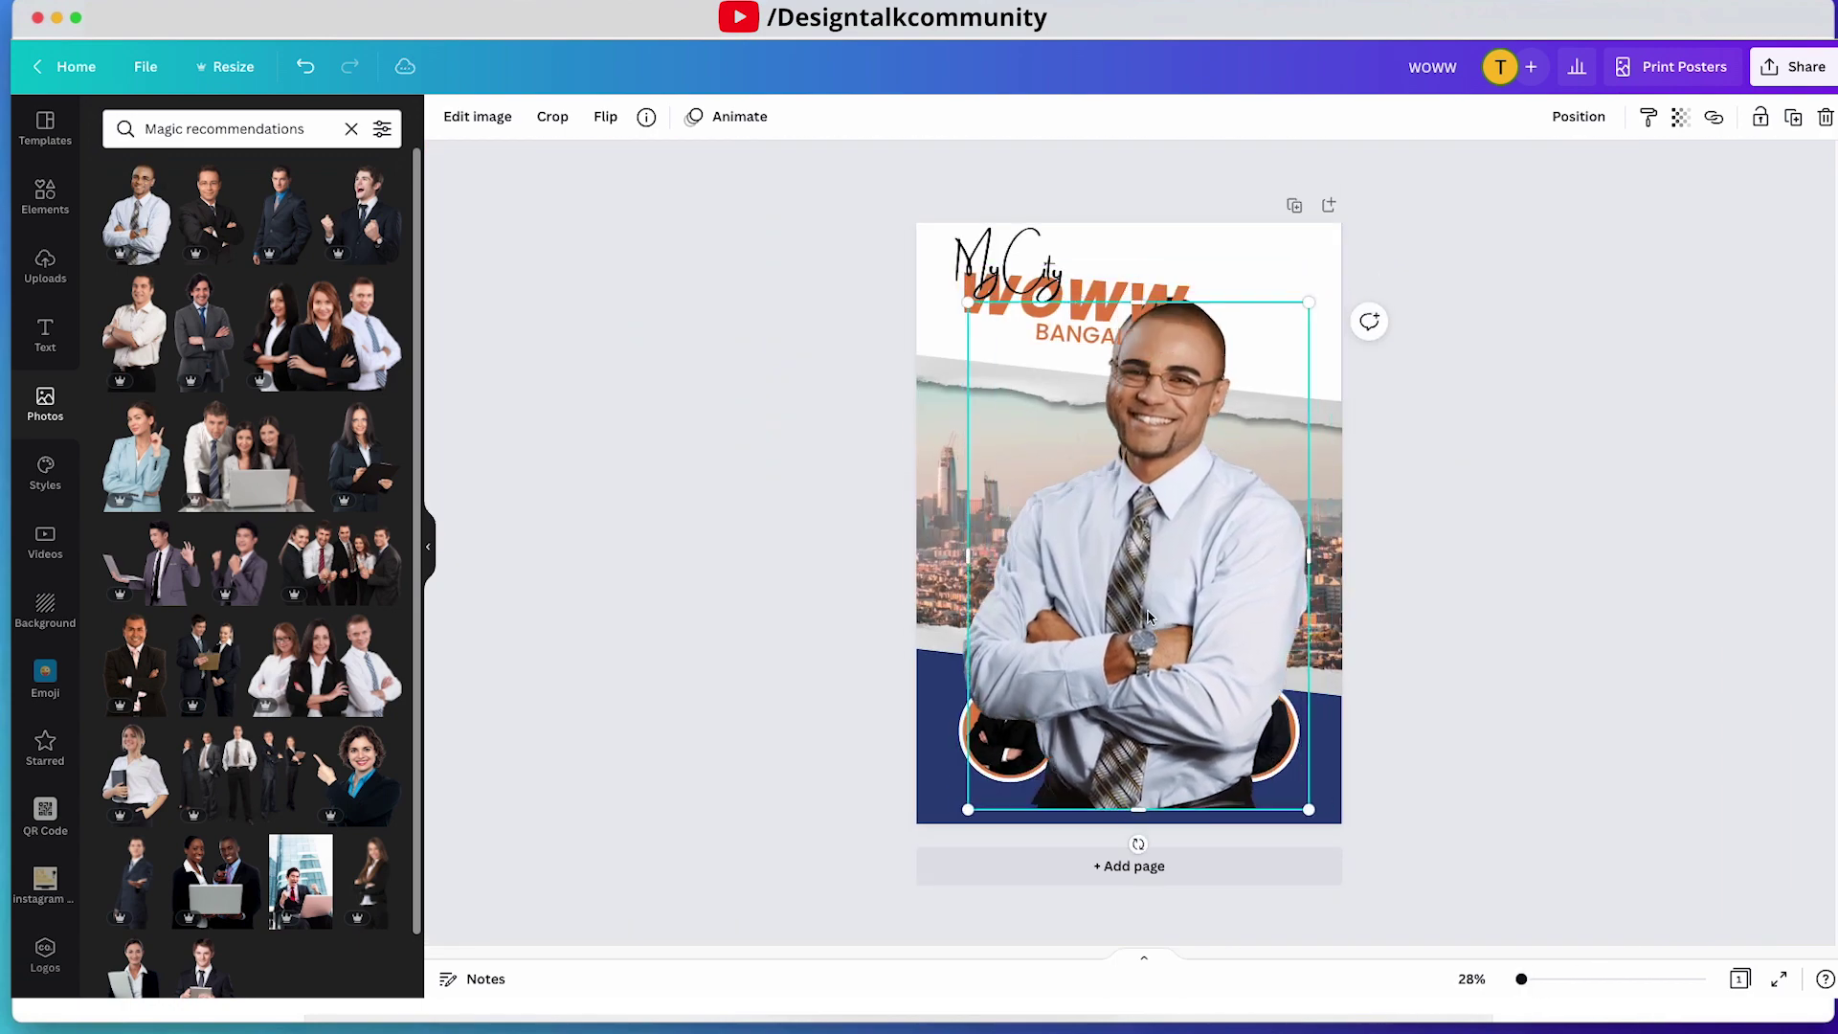
pyautogui.keyDown('alt'); pyautogui.moveTo(1110, 408); pyautogui.dragTo(1050, 402); pyautogui.keyUp('alt')
pyautogui.keyDown('shift'); pyautogui.click(1220, 407); pyautogui.keyUp('shift')
pyautogui.moveTo(1304, 298); pyautogui.dragTo(1052, 636)
pyautogui.moveTo(993, 752); pyautogui.dragTo(1171, 746)
pyautogui.moveTo(1522, 979); pyautogui.dragTo(1559, 979)
pyautogui.moveTo(1354, 775); pyautogui.dragTo(1202, 728)
# - Delete the smiling man's pop-out photo and framed photo from the right badge
pyautogui.click(1633, 652)
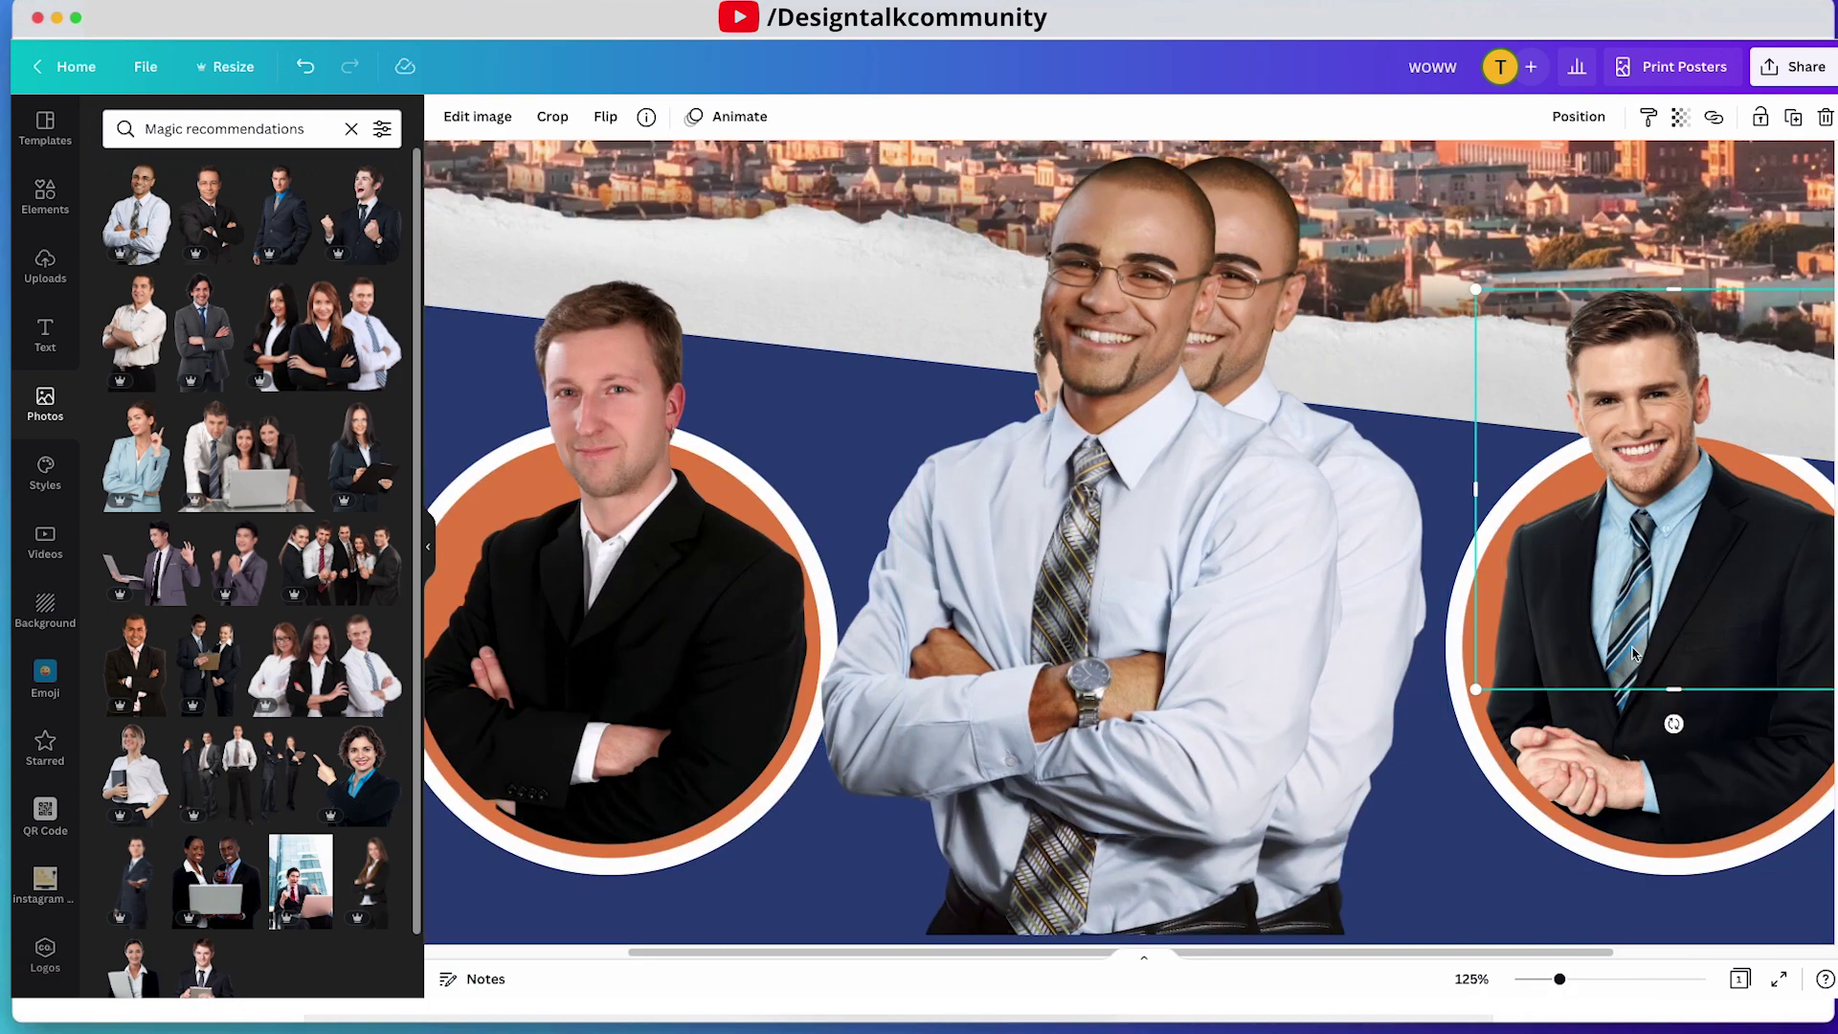
pyautogui.press('Delete')
pyautogui.click(1633, 651)
pyautogui.press('Delete')
# - Place one copy of the man in glasses in the right badge's frame and enlarge it to fill the circle
pyautogui.moveTo(1233, 567); pyautogui.dragTo(1637, 574)
pyautogui.doubleClick(1670, 539)
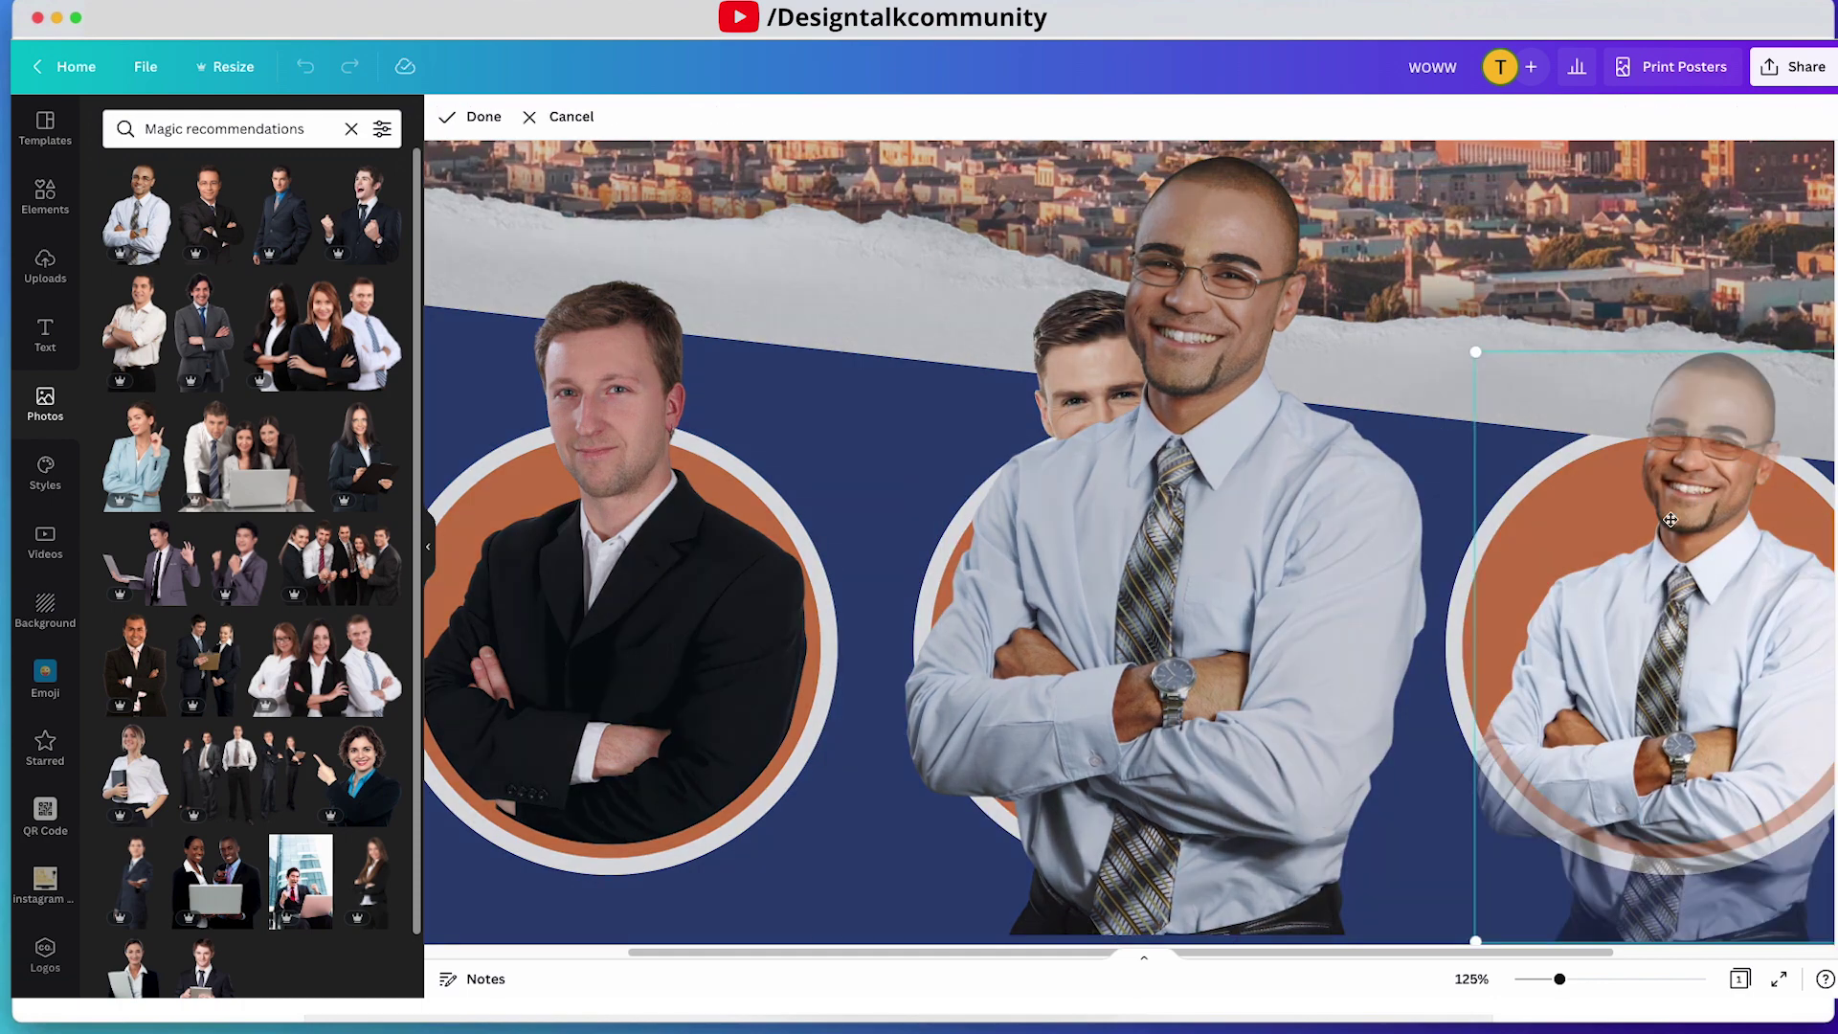
pyautogui.moveTo(1475, 351); pyautogui.dragTo(1445, 312)
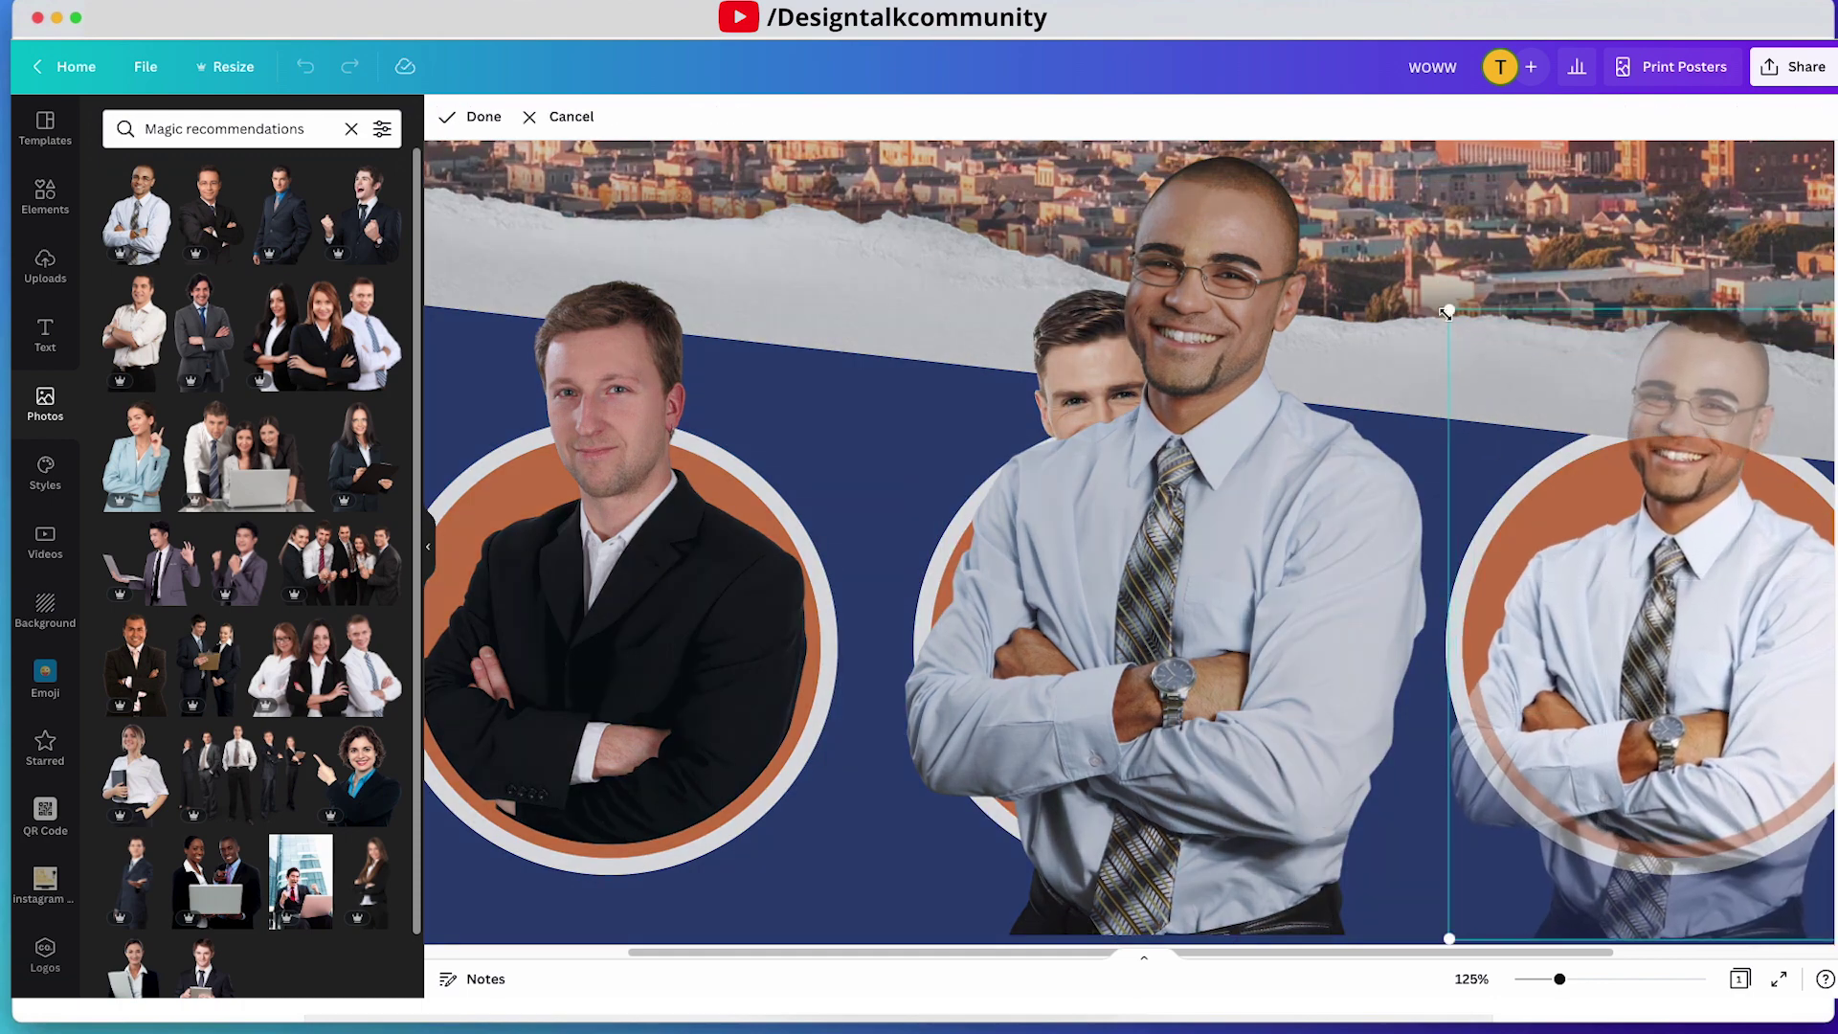
pyautogui.click(1376, 350)
# - Lock the right framed photo, then lay the second copy of the man in glasses over it, scaled down to match
pyautogui.moveTo(1270, 618); pyautogui.dragTo(1423, 617)
pyautogui.click(1670, 517)
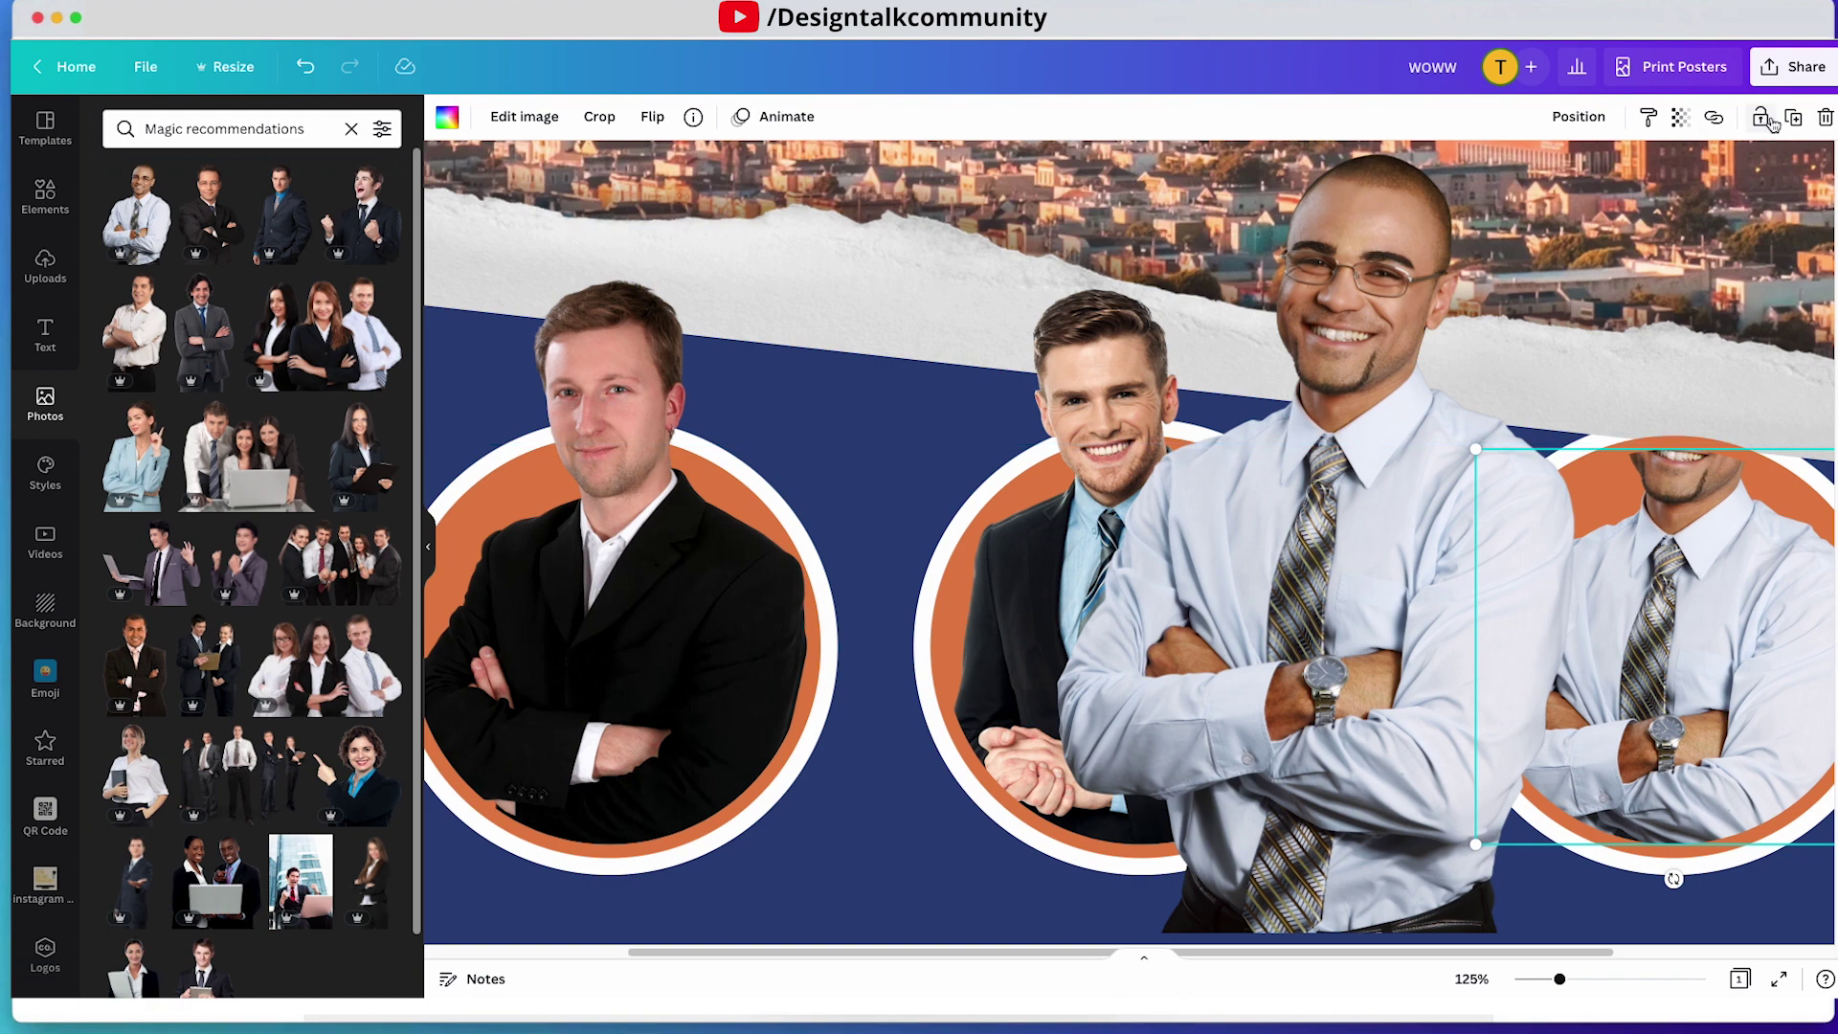
pyautogui.hscroll(5, 1129, 536)
pyautogui.moveTo(1111, 553); pyautogui.dragTo(1480, 552)
pyautogui.moveTo(1673, 247); pyautogui.dragTo(1634, 307)
pyautogui.moveTo(1457, 705); pyautogui.dragTo(1453, 686)
pyautogui.scroll(-1, 1452, 686)
pyautogui.scroll(-3, 1453, 691)
# - Crop the lower part off the right overlay and resize it from its corners to fit the framed photo
pyautogui.moveTo(1389, 831); pyautogui.dragTo(1420, 509)
pyautogui.moveTo(1631, 510); pyautogui.dragTo(1600, 498)
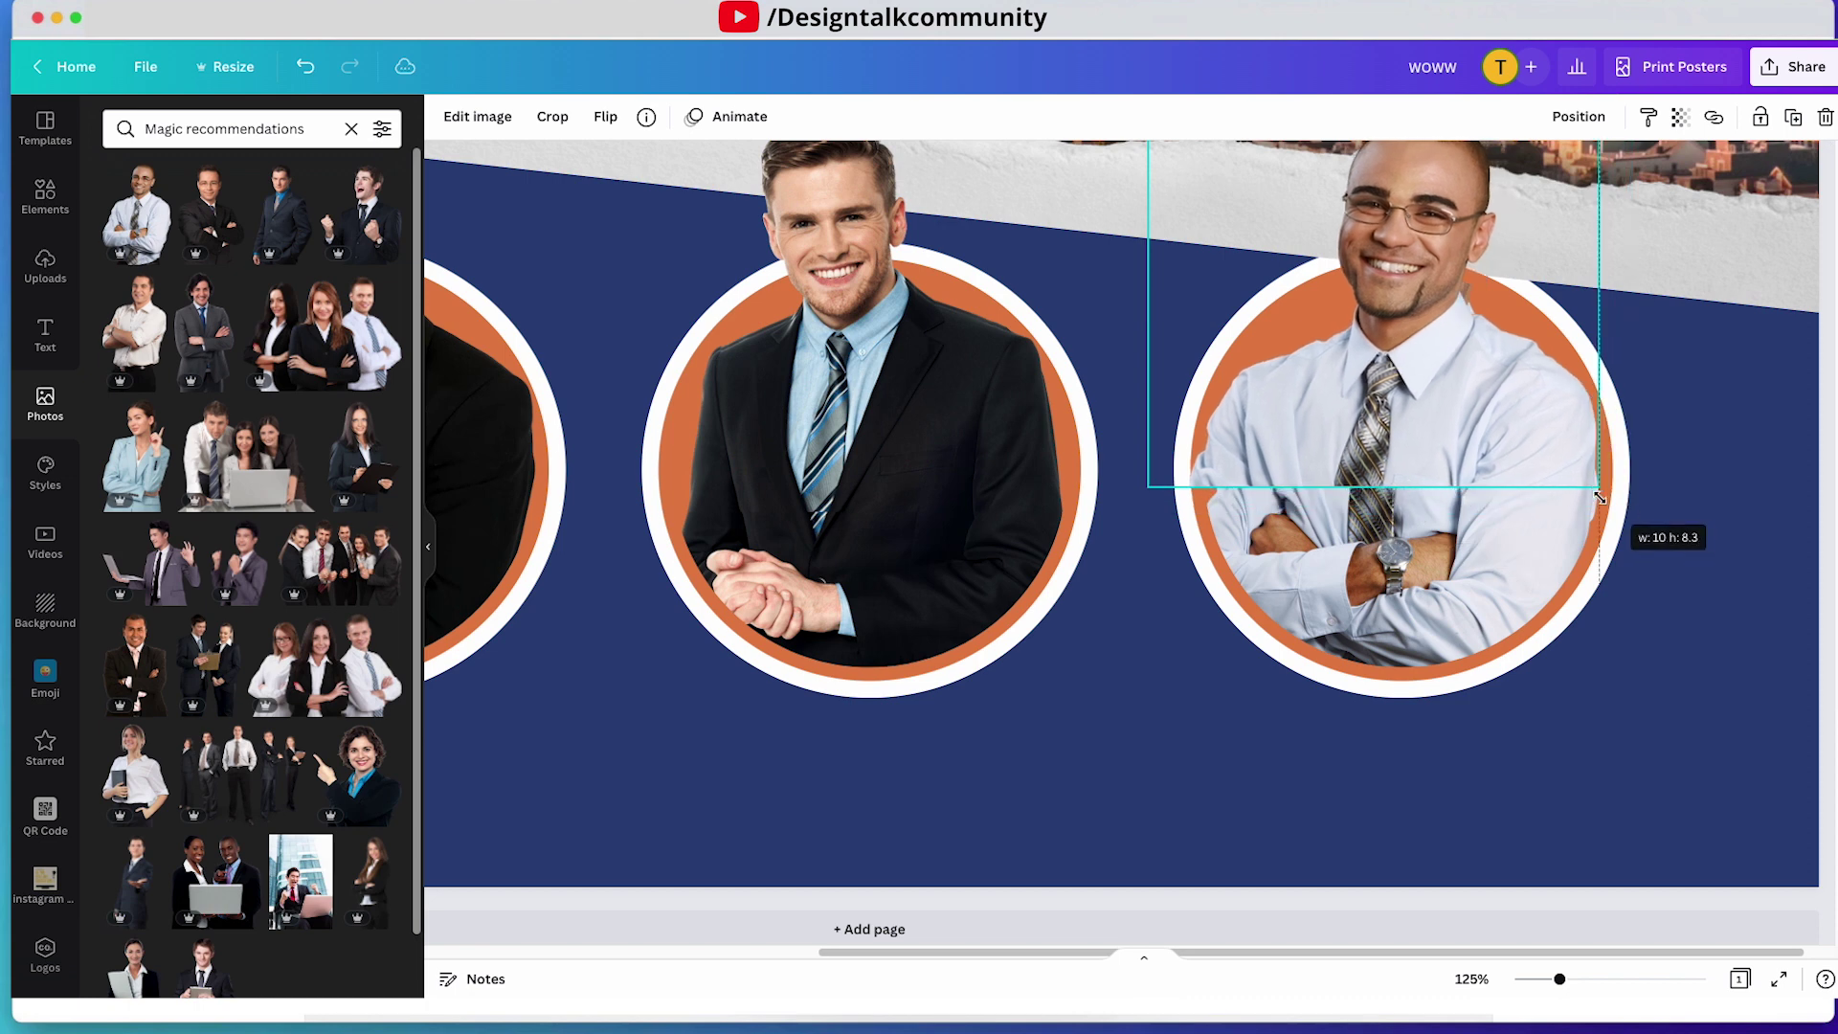
pyautogui.moveTo(1152, 487)
pyautogui.mouseDown()
pyautogui.moveTo(1235, 498)
pyautogui.moveTo(1183, 469)
pyautogui.mouseUp()
pyautogui.moveTo(1591, 470); pyautogui.dragTo(1599, 476)
pyautogui.click(1132, 661)
# - Nudge the right overlay horizontally in small steps to line it up with the framed photo
pyautogui.scroll(1, 1443, 440)
pyautogui.moveTo(1442, 437); pyautogui.dragTo(1442, 436)
pyautogui.press('Left')
pyautogui.press('Left')
pyautogui.press('Right')
pyautogui.click(1727, 599)
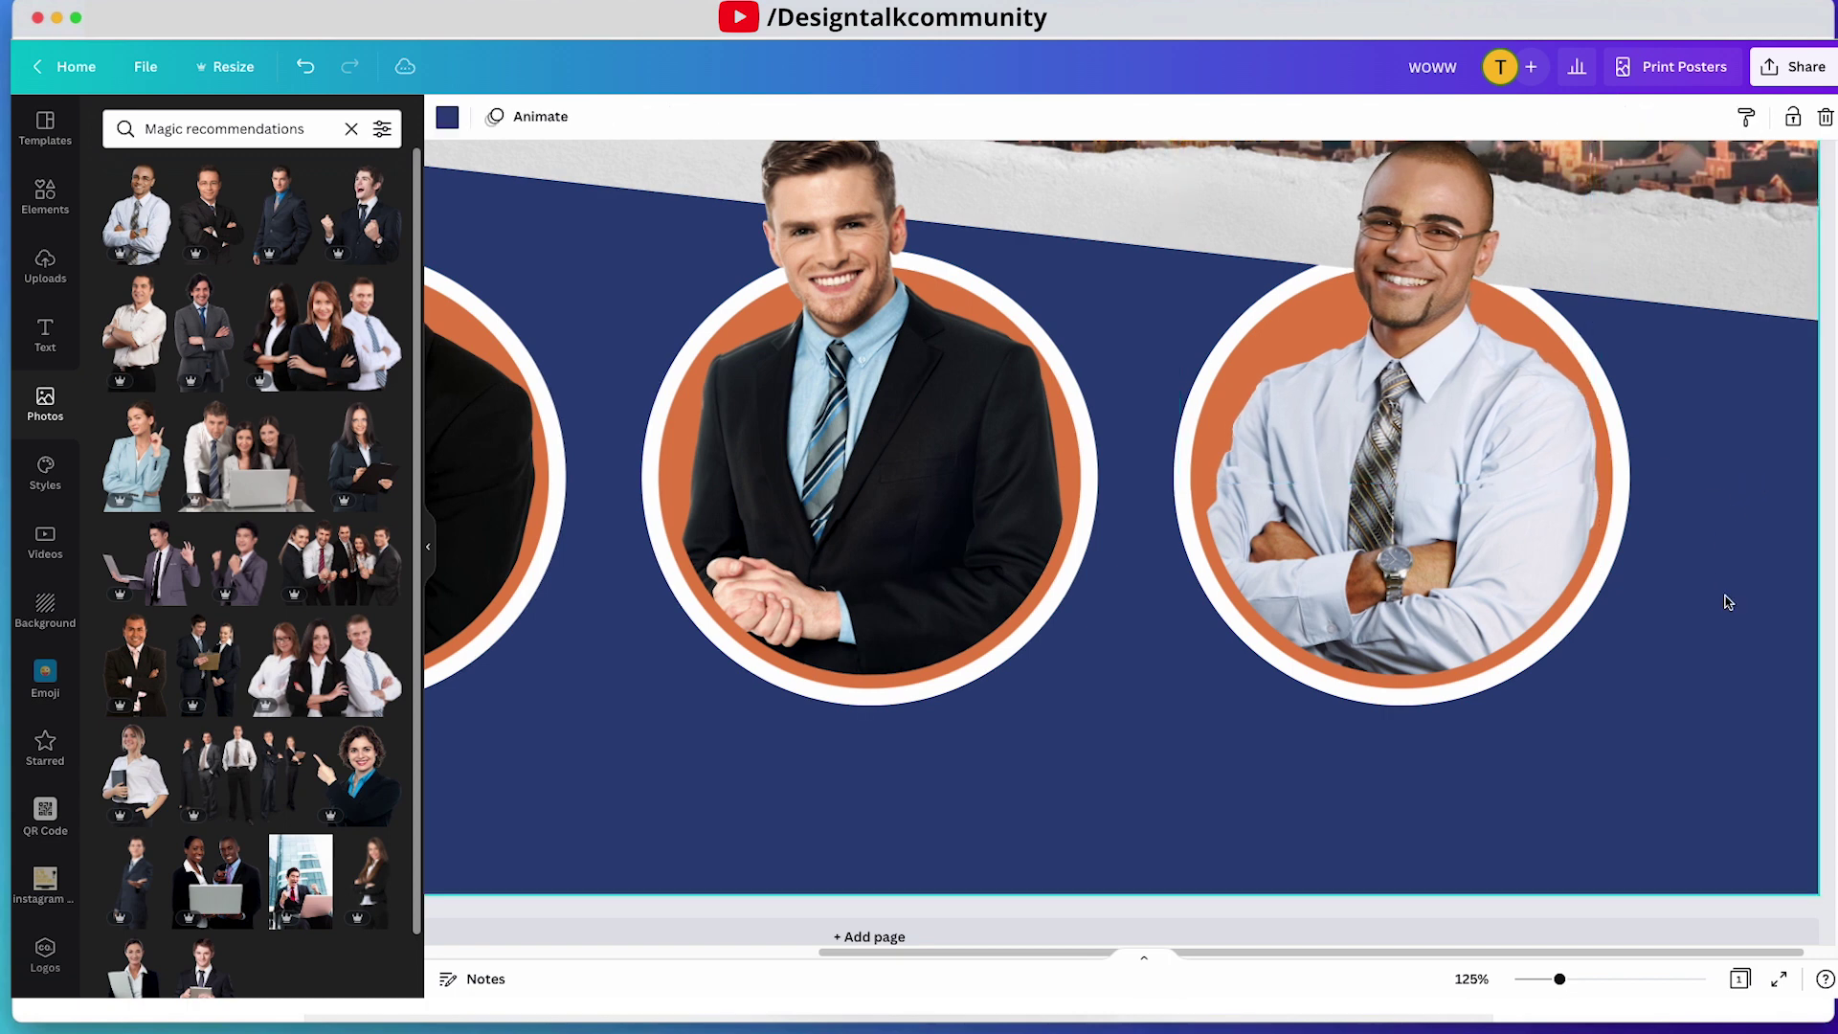
pyautogui.click(1540, 440)
pyautogui.press('Right')
pyautogui.click(1730, 504)
# - Extend the right overlay's crop further down over the torso and nudge the overlay slightly downwards
pyautogui.click(1476, 421)
pyautogui.moveTo(1391, 484); pyautogui.dragTo(1391, 539)
pyautogui.click(1675, 588)
pyautogui.click(1532, 440)
pyautogui.press('Down')
pyautogui.press('Down')
# - Lower the right overlay's opacity to align it with the framed photo beneath, then restore it to full opacity
pyautogui.click(1679, 117)
pyautogui.moveTo(1671, 196); pyautogui.dragTo(1612, 197)
pyautogui.moveTo(1522, 422); pyautogui.dragTo(1523, 428)
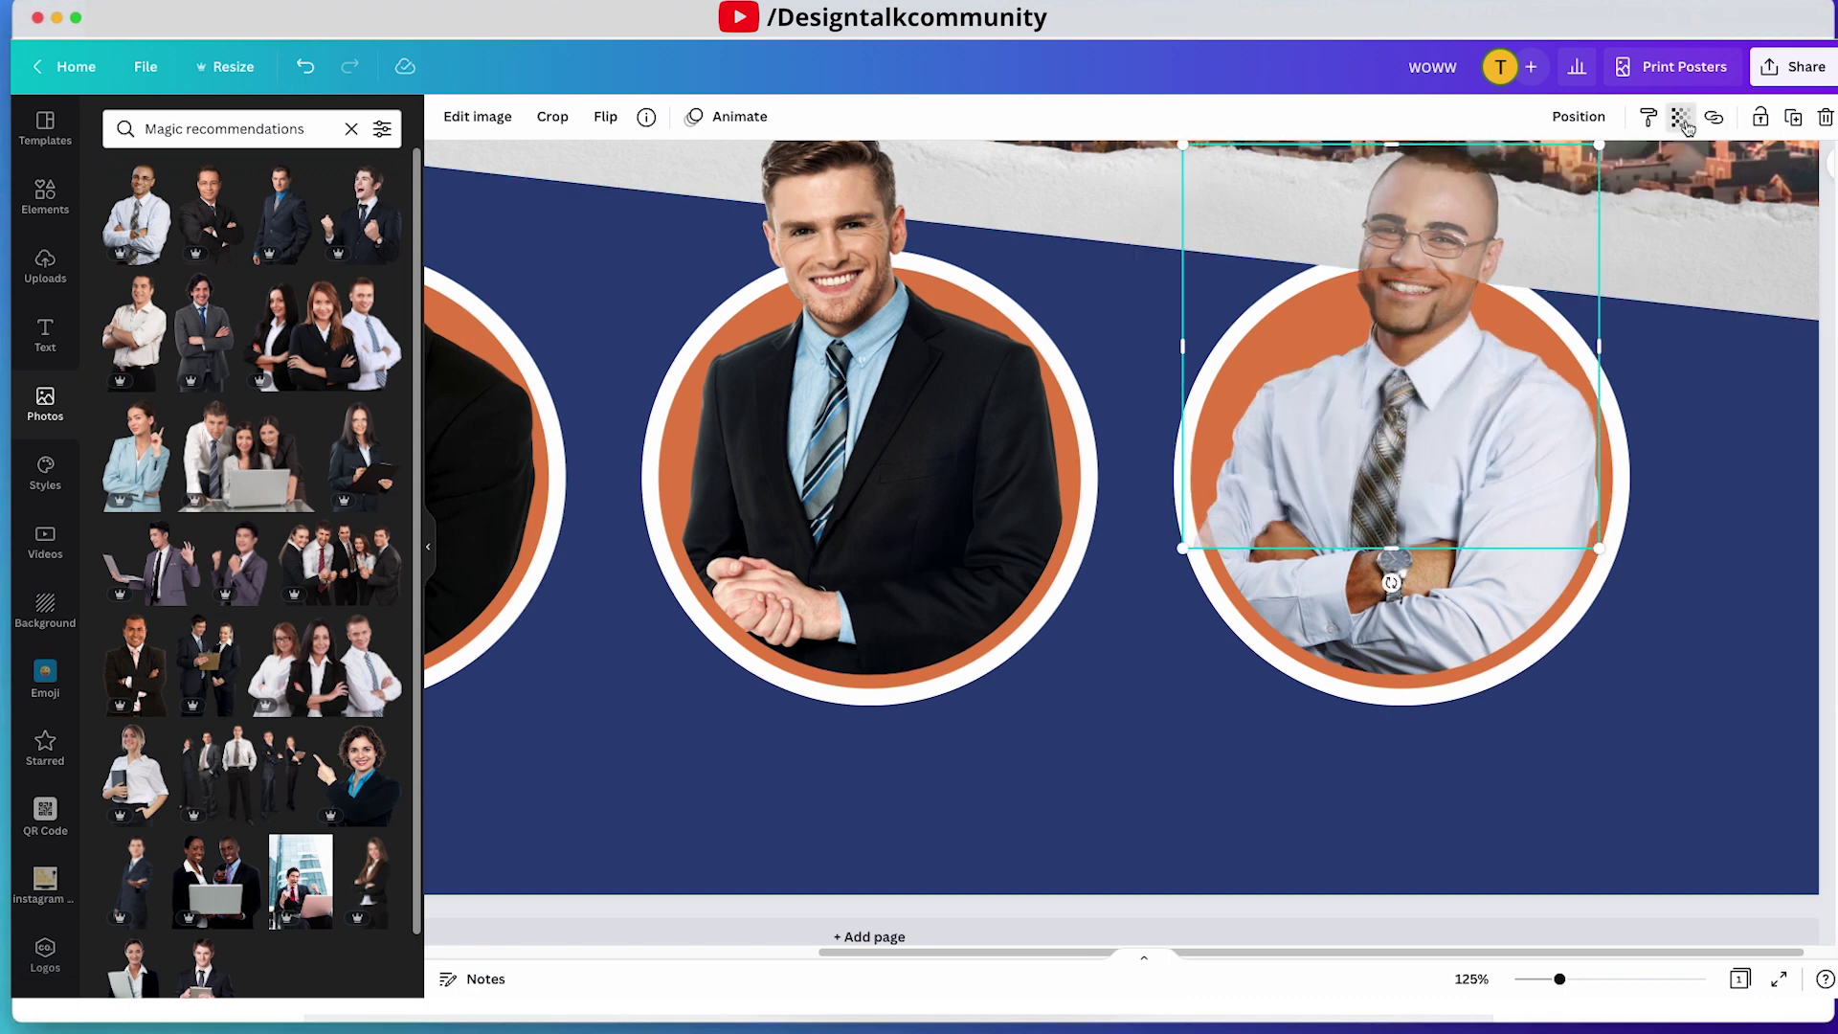
pyautogui.click(1680, 118)
pyautogui.moveTo(1612, 196); pyautogui.dragTo(1676, 196)
pyautogui.click(1704, 410)
# - Resize the right overlay slightly from its lower-left corner and crop its bottom edge higher
pyautogui.click(1292, 549)
pyautogui.moveTo(1184, 548); pyautogui.dragTo(1180, 563)
pyautogui.moveTo(1386, 556); pyautogui.dragTo(1387, 474)
pyautogui.click(1677, 668)
pyautogui.click(1530, 978)
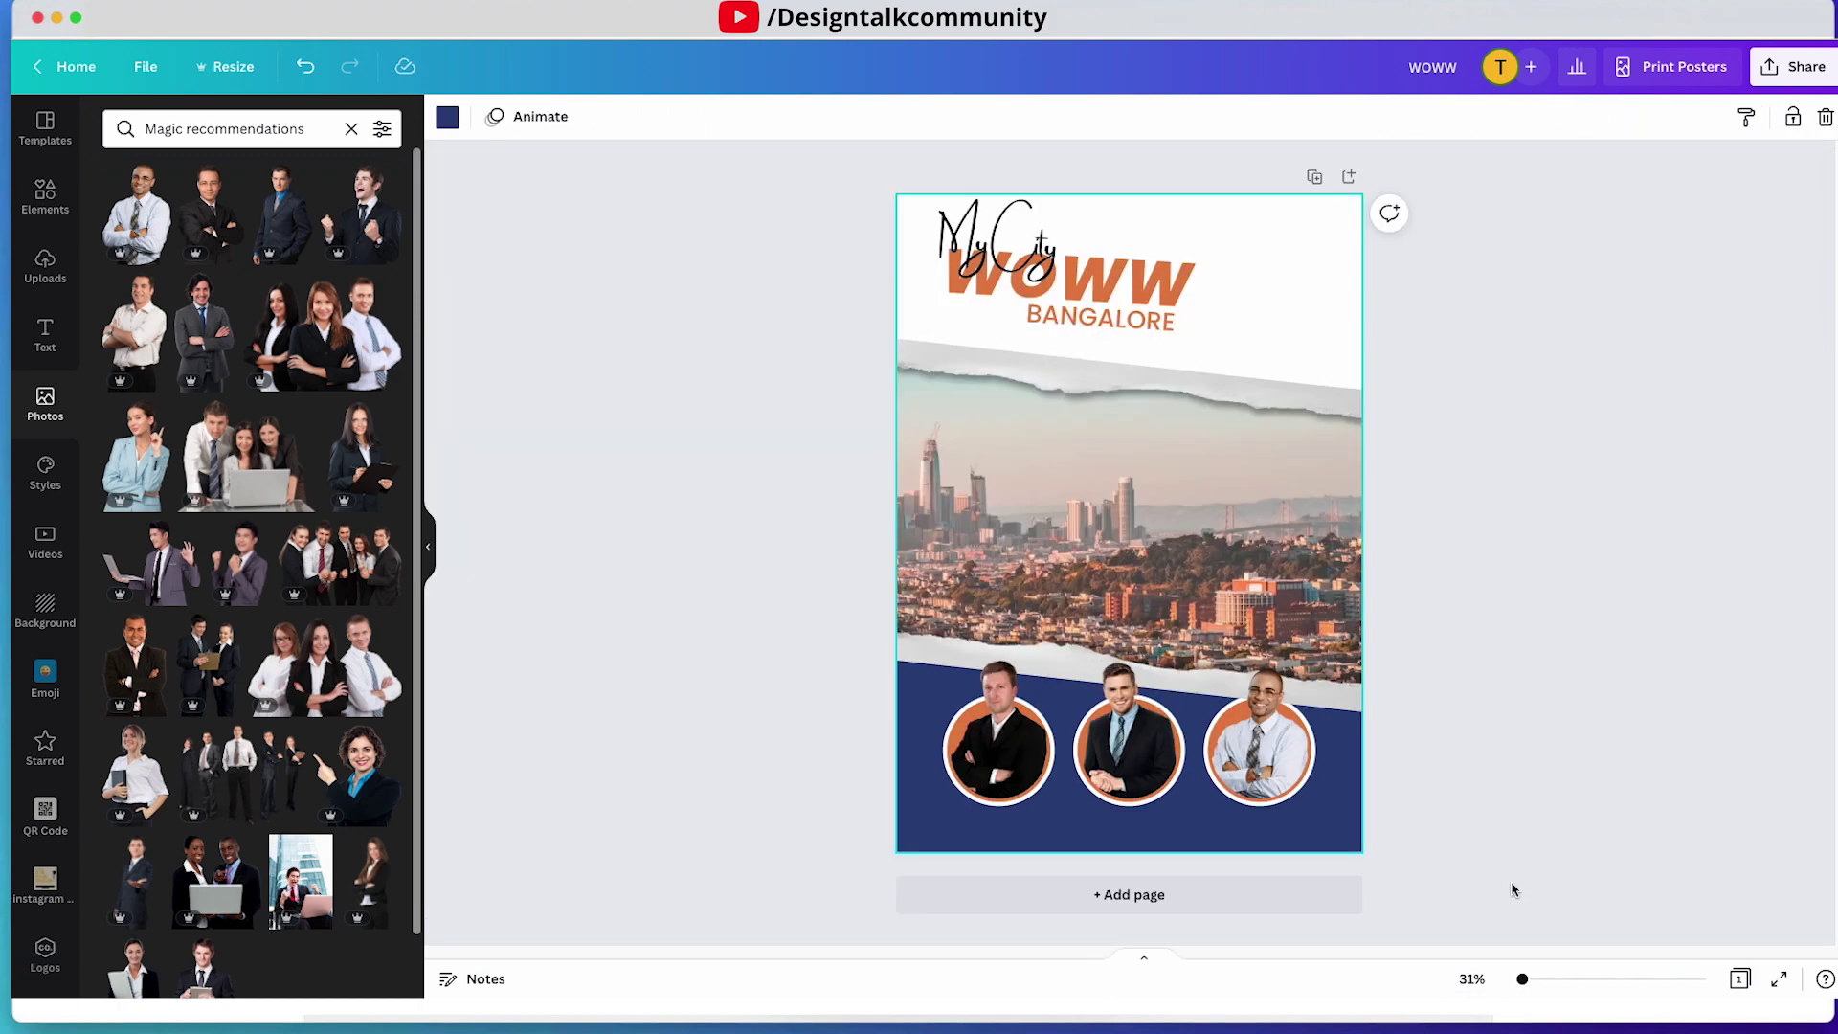
# - Unlock the right badge's framed photo and group all parts of that badge
pyautogui.moveTo(1522, 978); pyautogui.dragTo(1543, 978)
pyautogui.scroll(-1, 1340, 747)
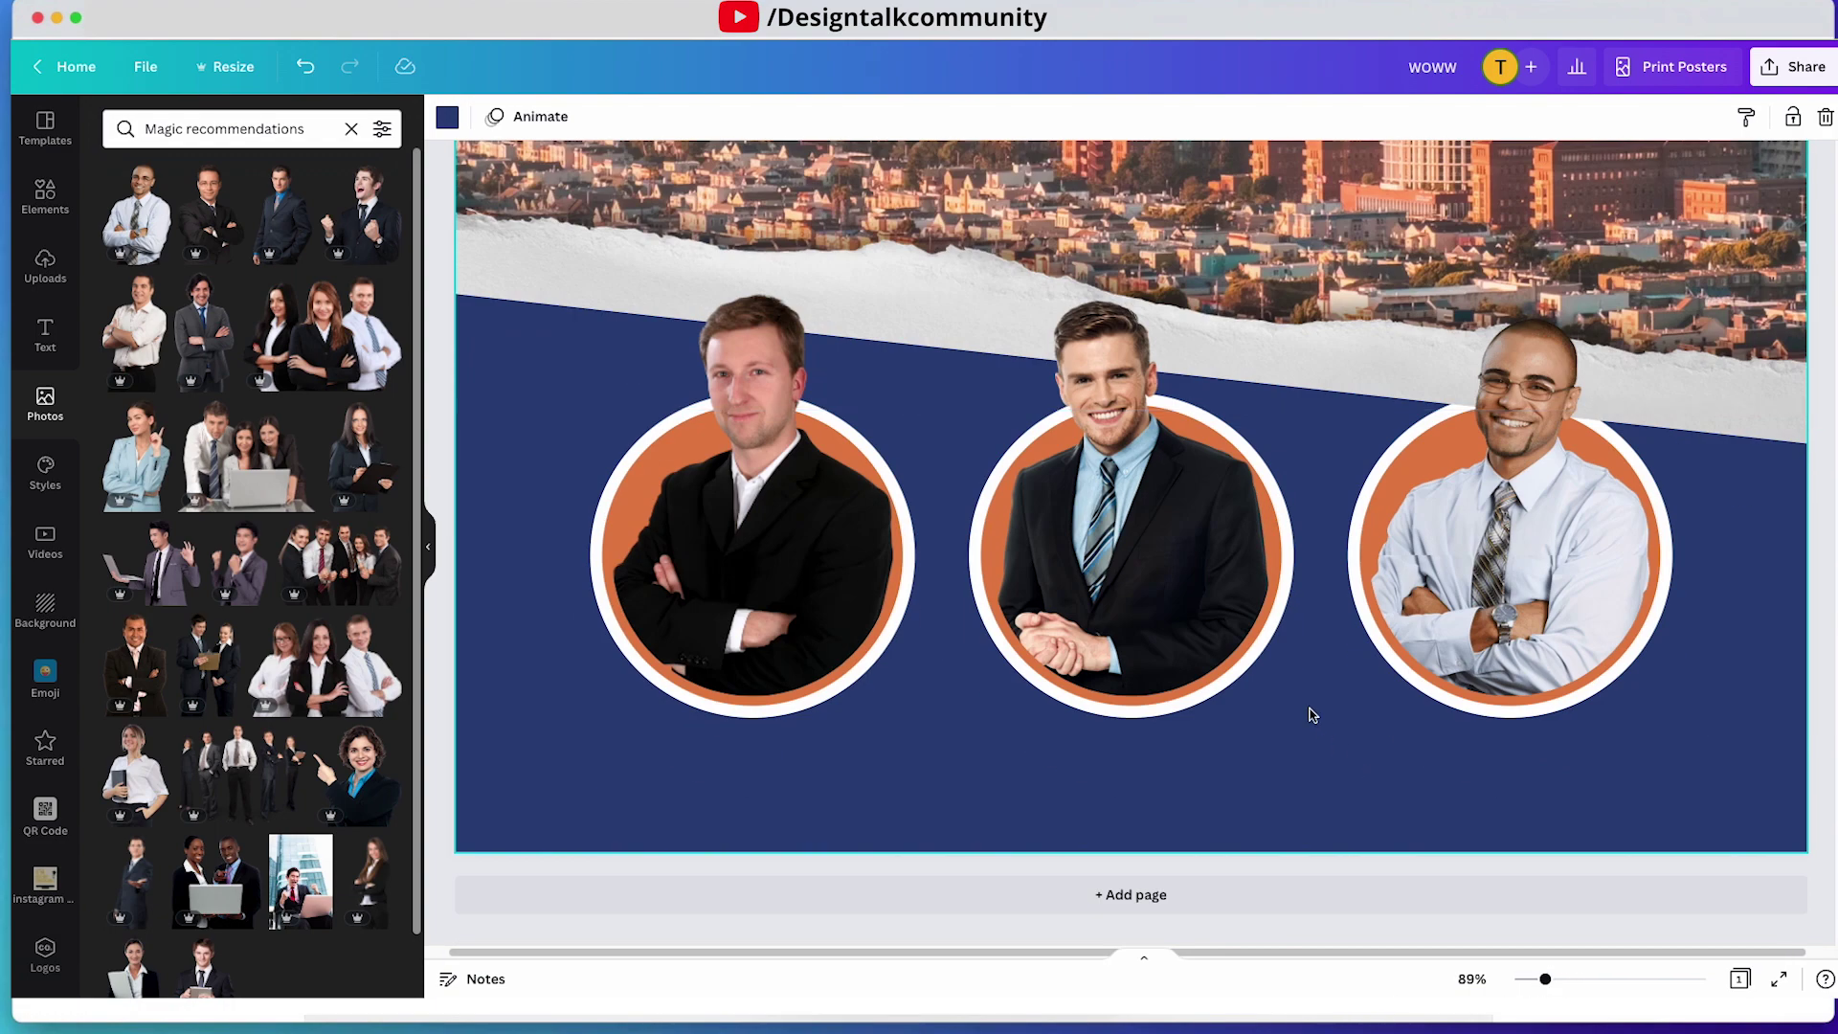
pyautogui.click(1522, 600)
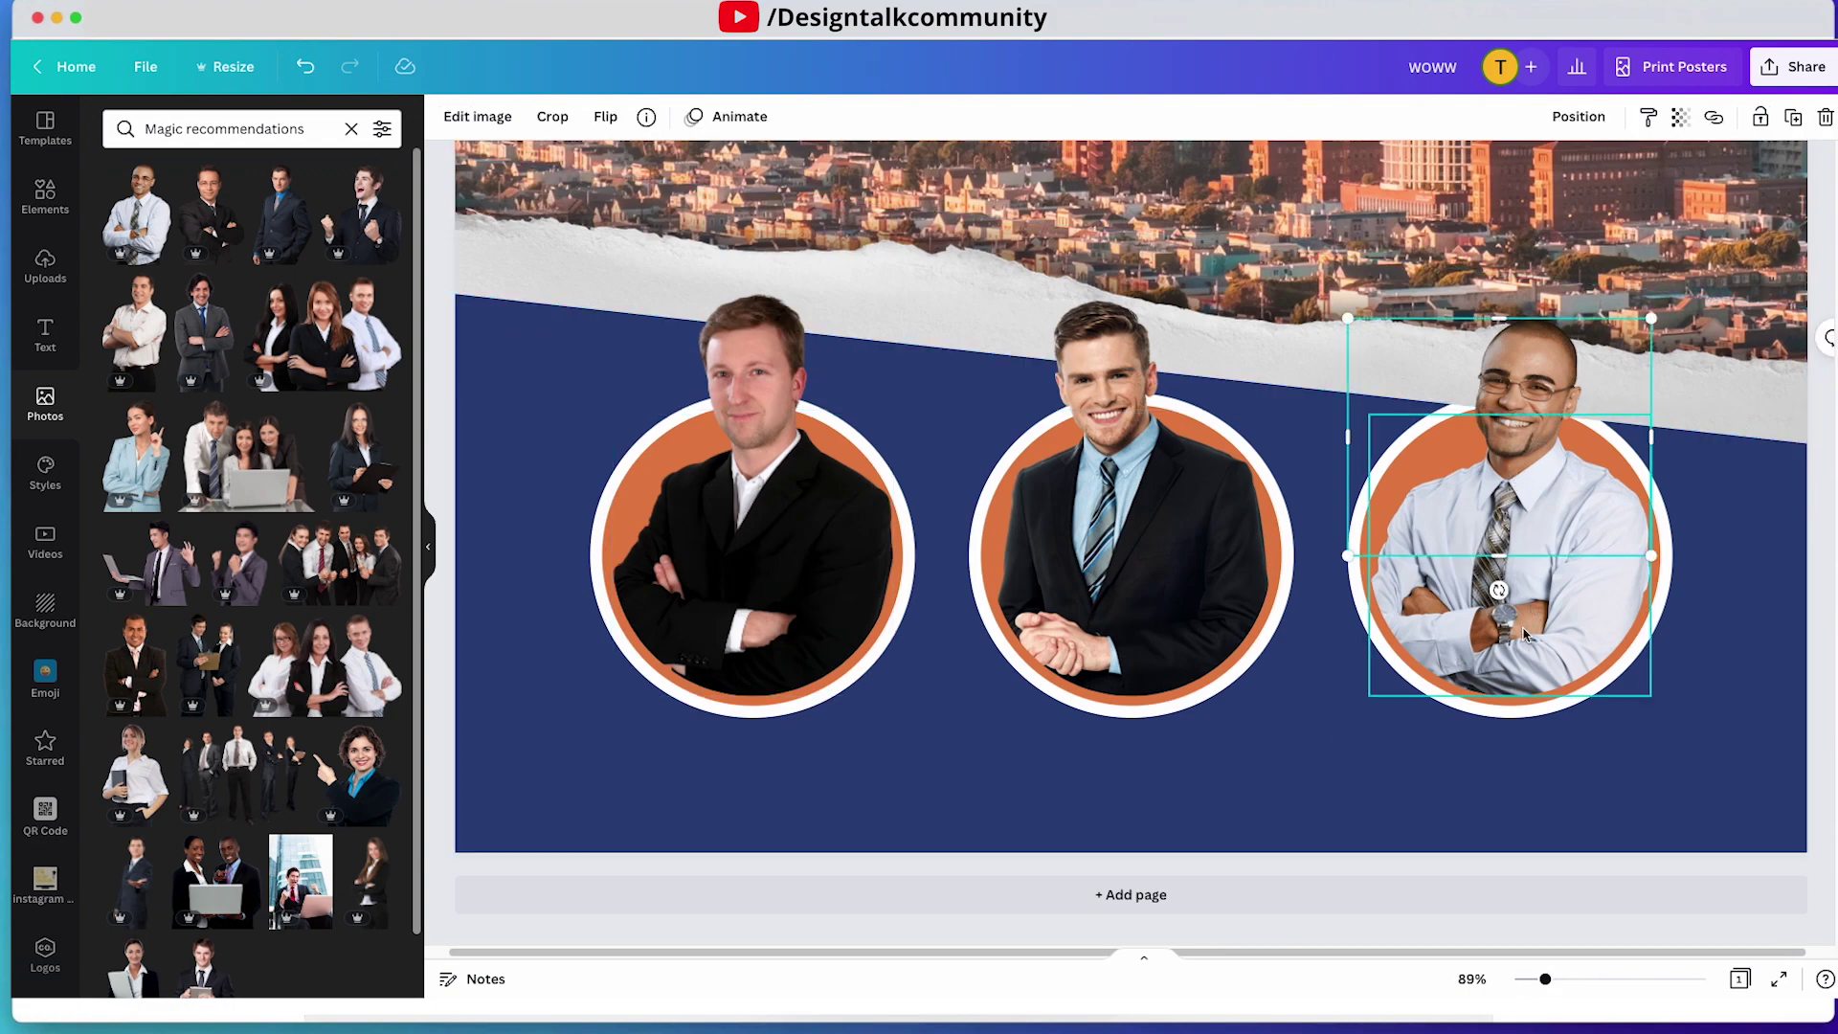
pyautogui.keyDown('shift'); pyautogui.click(1523, 635); pyautogui.keyUp('shift')
pyautogui.moveTo(1722, 587); pyautogui.dragTo(1617, 623)
pyautogui.click(1589, 574)
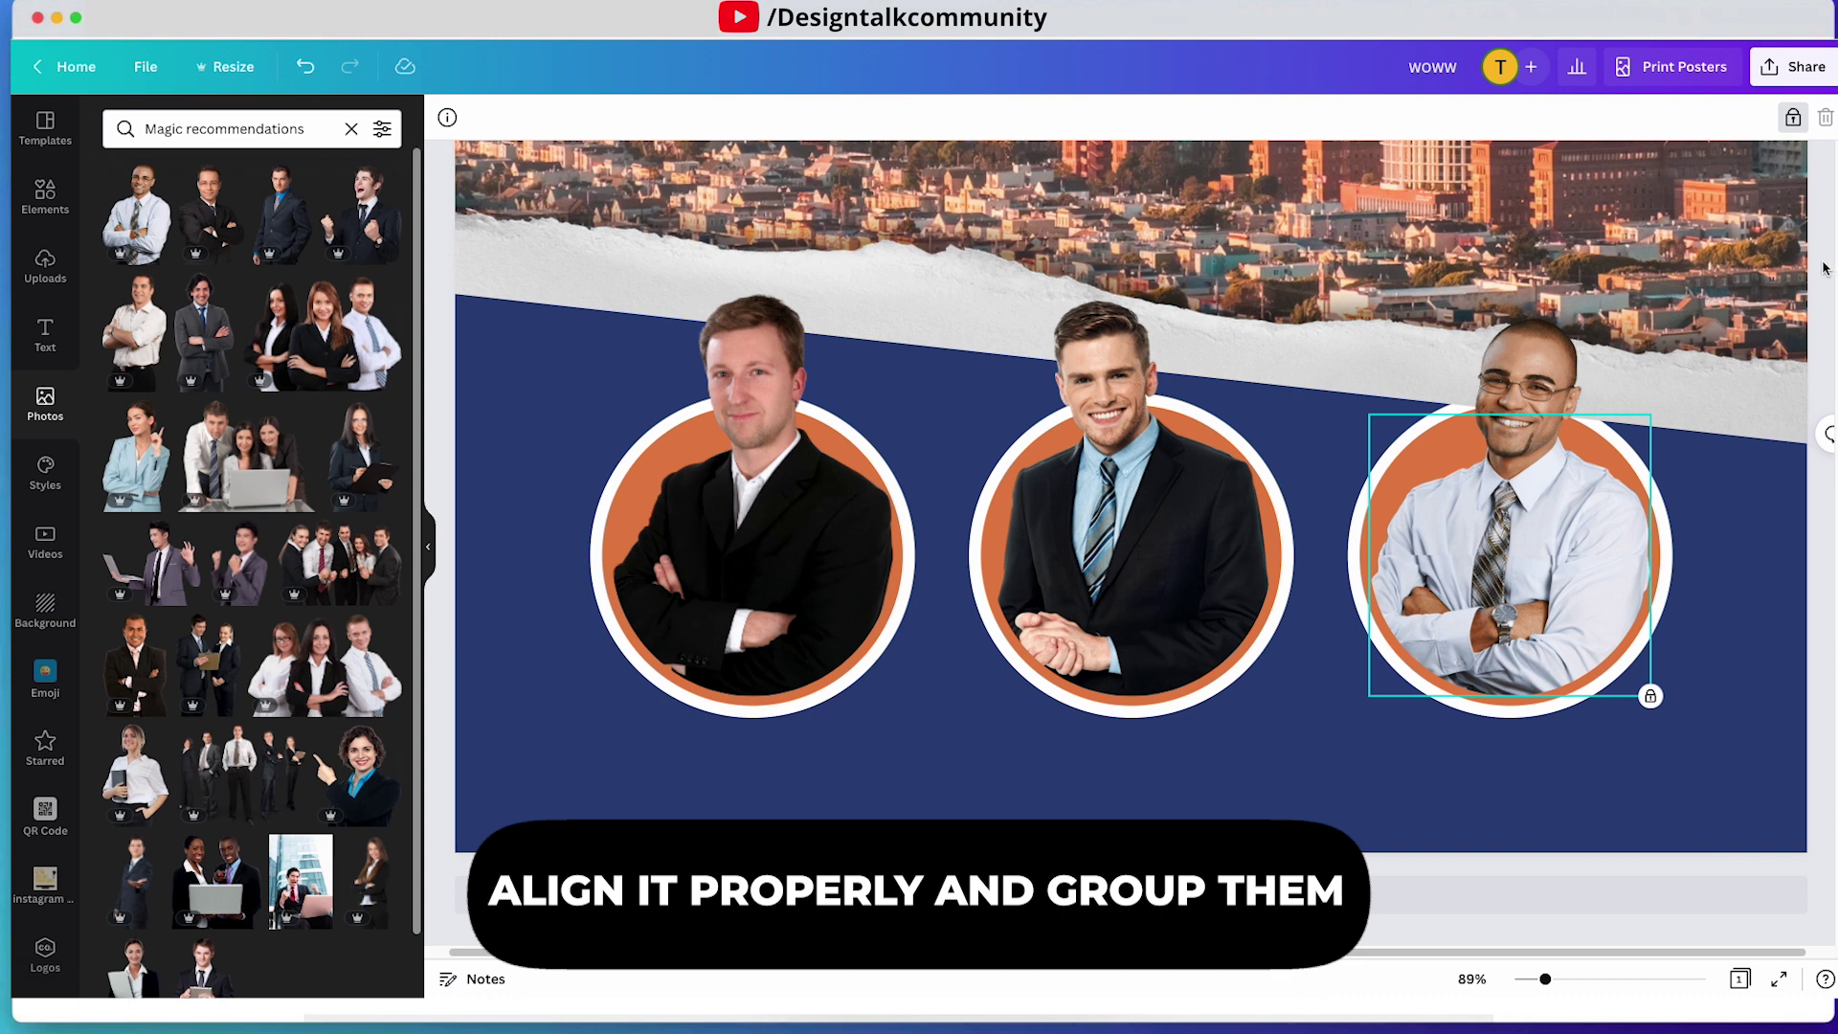
pyautogui.moveTo(1796, 156); pyautogui.dragTo(1506, 691)
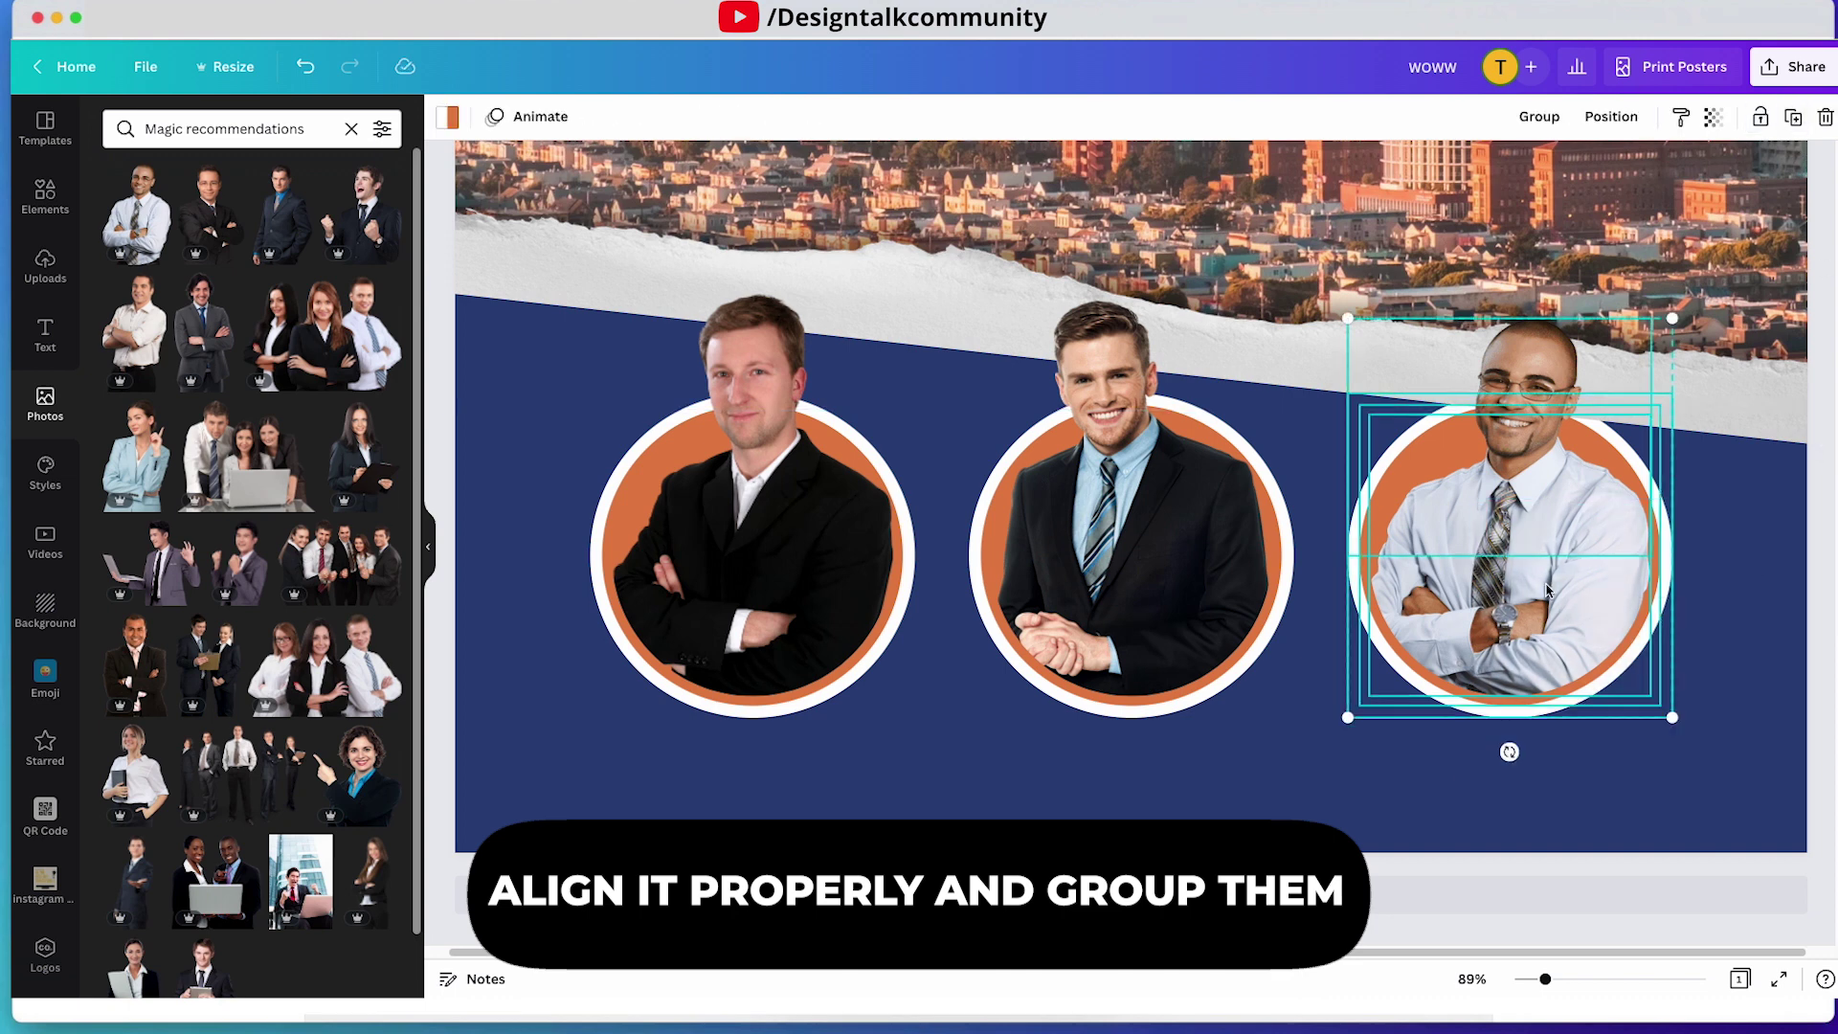
pyautogui.press('super+g')
pyautogui.rightClick(1570, 566)
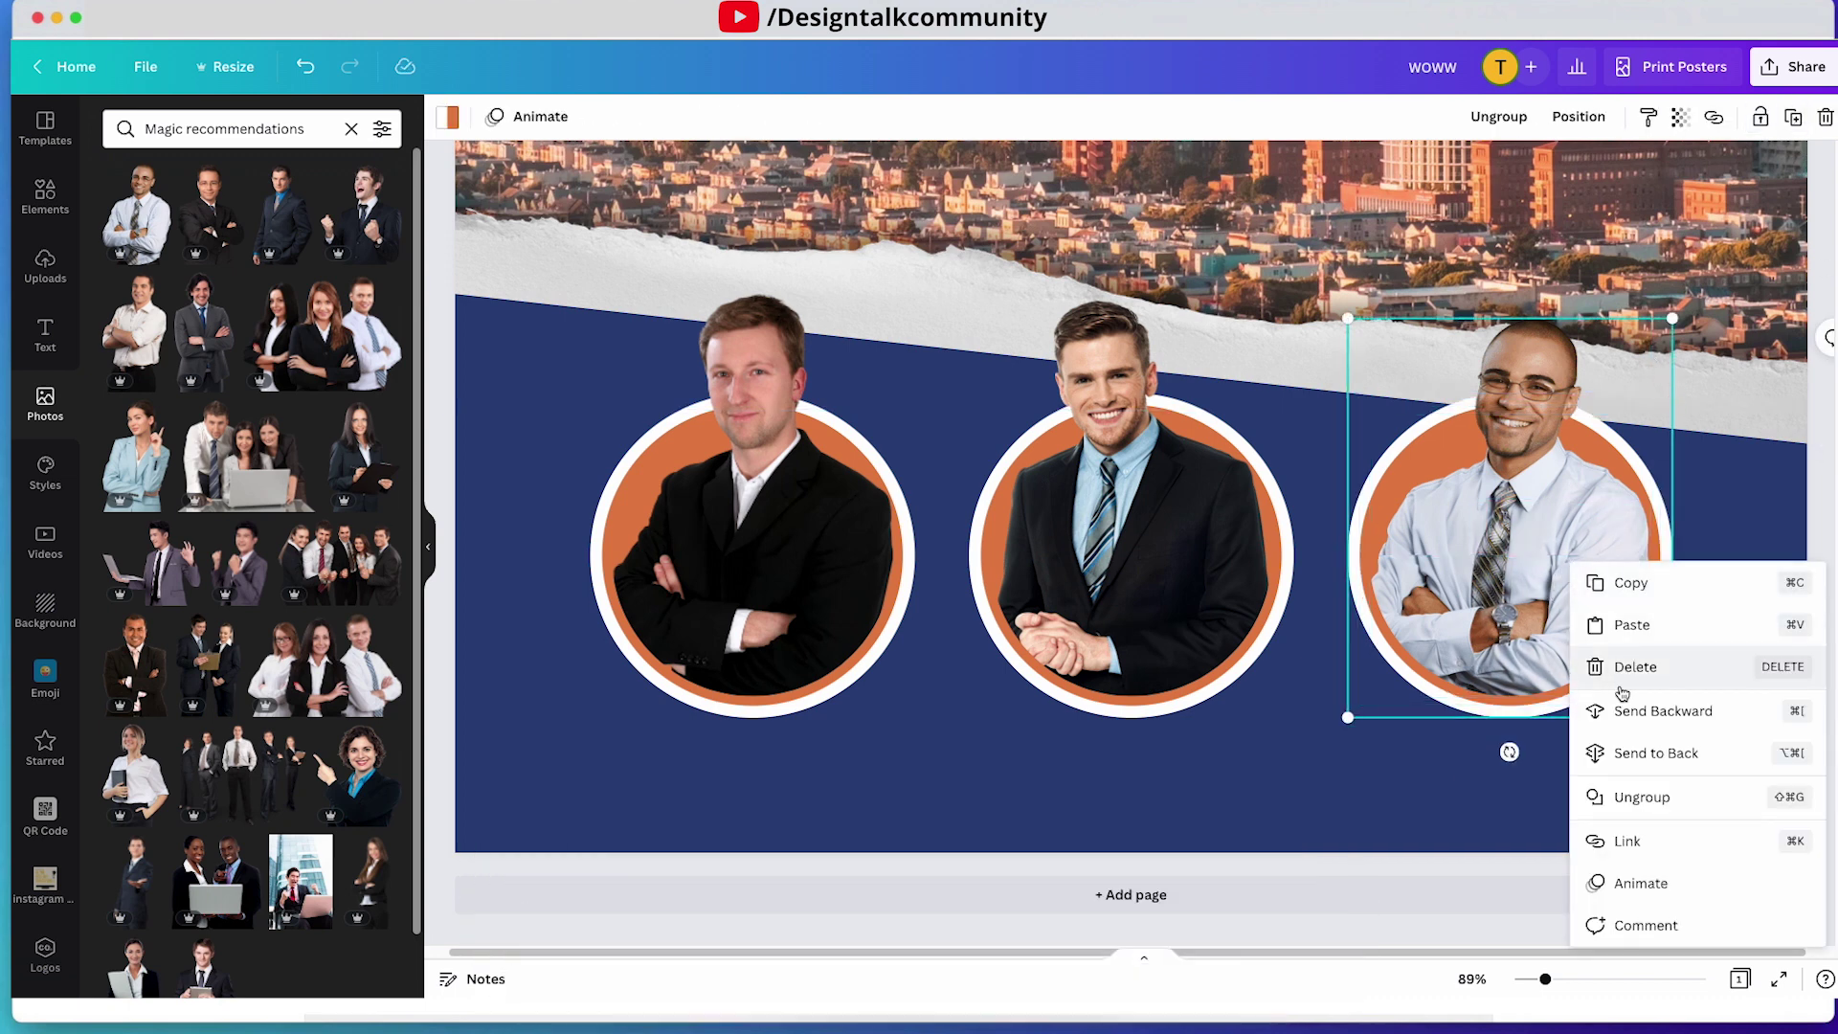
# - Group all parts of the centre badge, then all parts of the left badge
pyautogui.click(1155, 516)
pyautogui.moveTo(1259, 783); pyautogui.dragTo(1130, 458)
pyautogui.press('super+g')
pyautogui.moveTo(857, 766); pyautogui.dragTo(702, 410)
pyautogui.press('super+g')
pyautogui.click(1020, 785)
# - Select the three grouped badges, scale them down together and recentre them on the blue area
pyautogui.click(791, 504)
pyautogui.keyDown('shift'); pyautogui.click(1122, 543); pyautogui.keyUp('shift')
pyautogui.keyDown('shift'); pyautogui.click(1457, 546); pyautogui.keyUp('shift')
pyautogui.moveTo(1673, 269); pyautogui.dragTo(1580, 300)
pyautogui.moveTo(1452, 540); pyautogui.dragTo(1490, 502)
pyautogui.click(1704, 661)
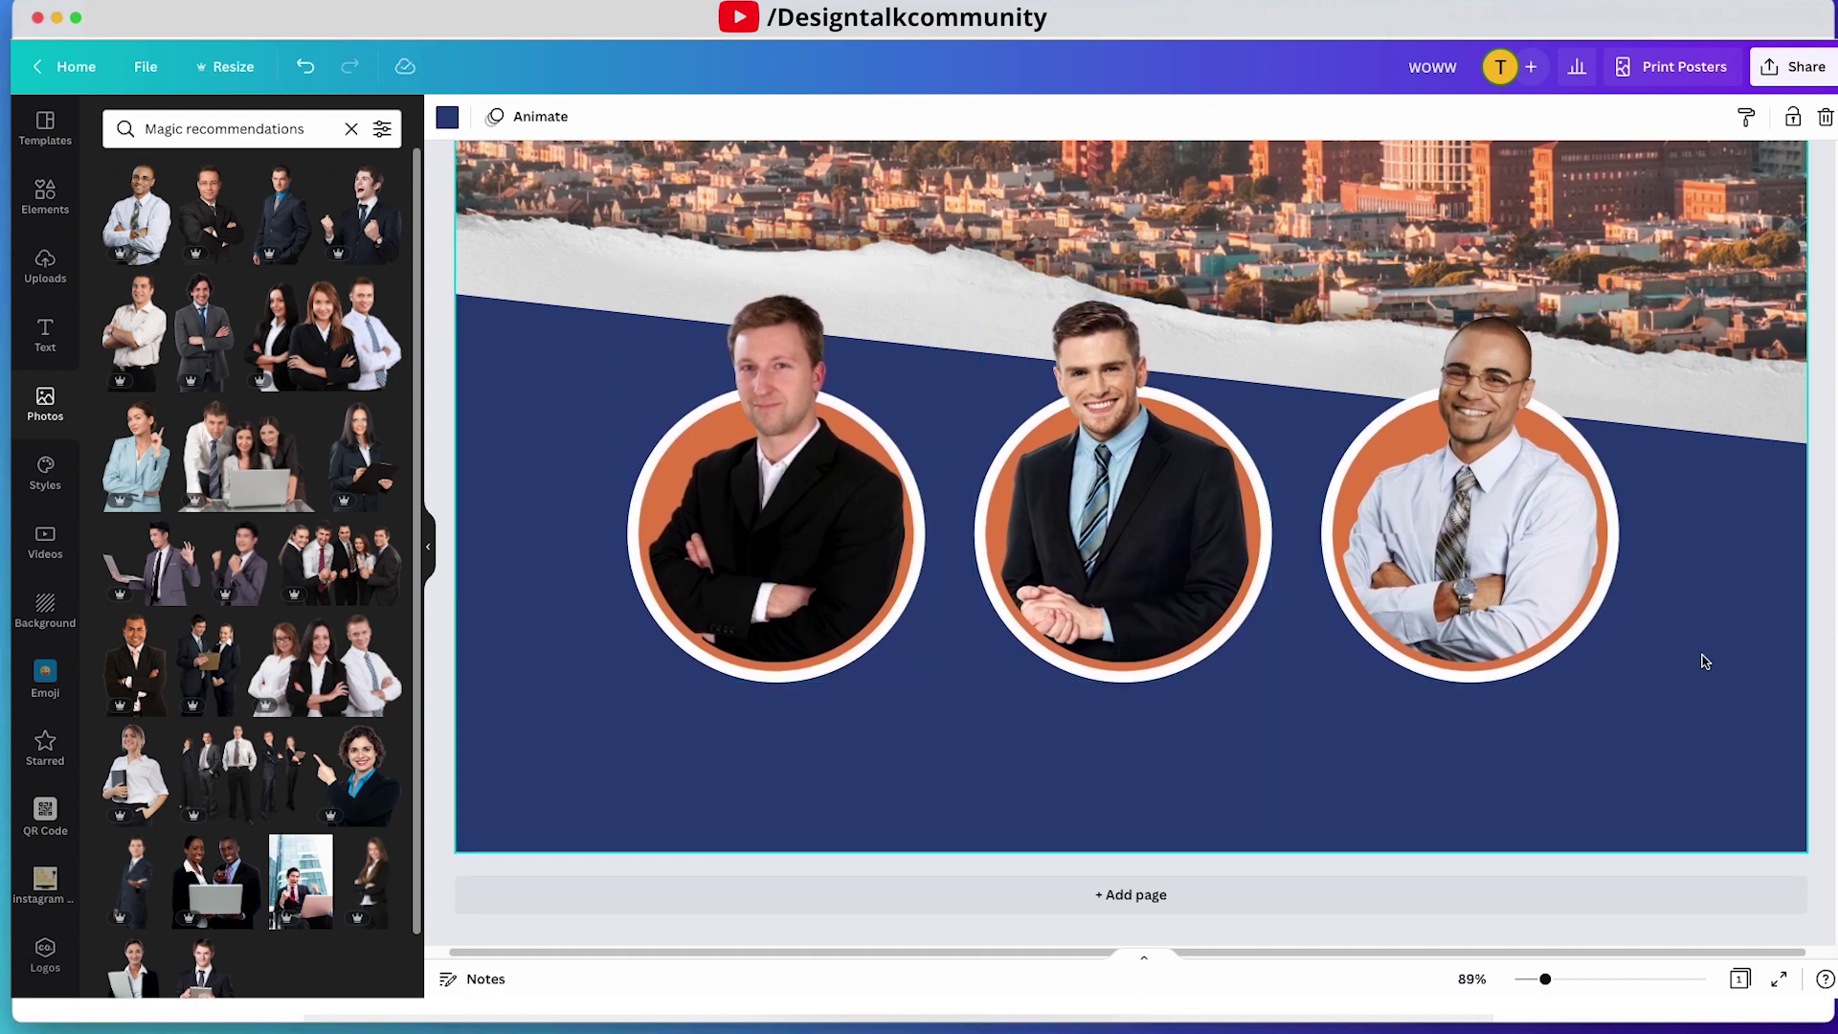
# - Shrink the row of three badges a little more and shift it right and down on the blue area
pyautogui.moveTo(613, 512); pyautogui.dragTo(1440, 551)
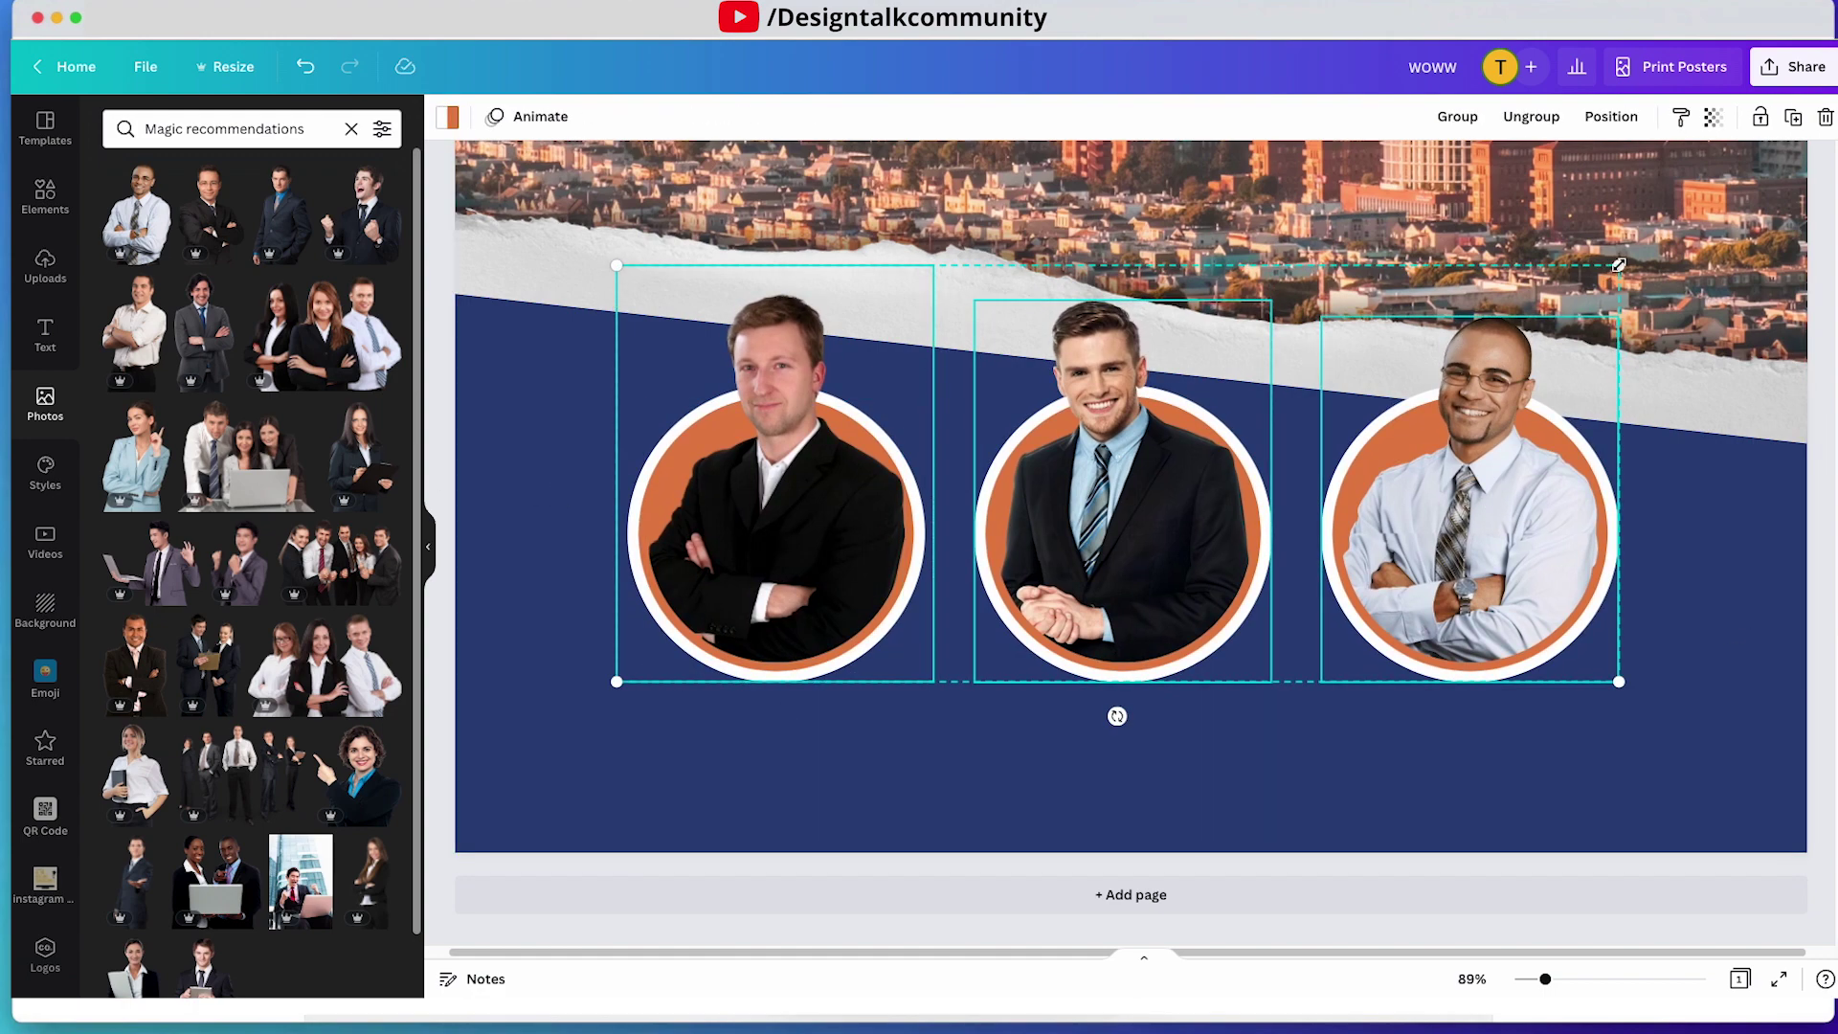
pyautogui.moveTo(1617, 265); pyautogui.dragTo(1533, 302)
pyautogui.moveTo(1428, 556); pyautogui.dragTo(1459, 571)
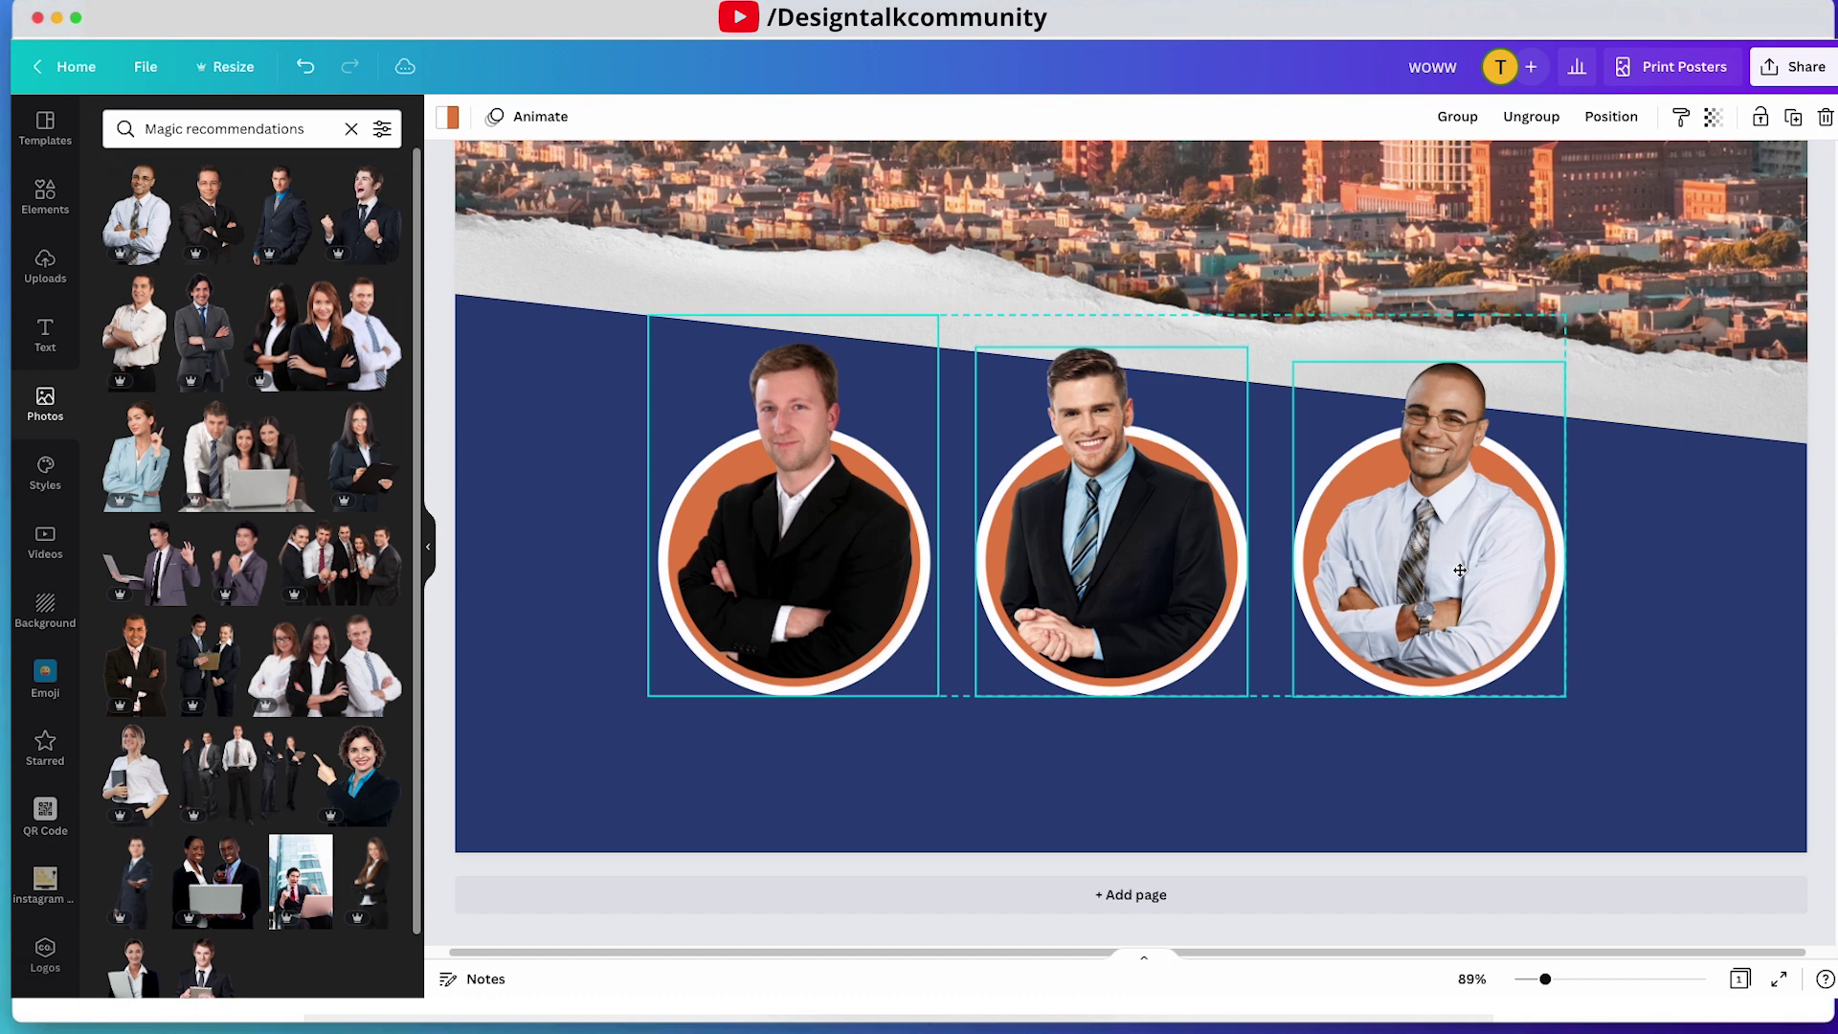
pyautogui.click(1656, 622)
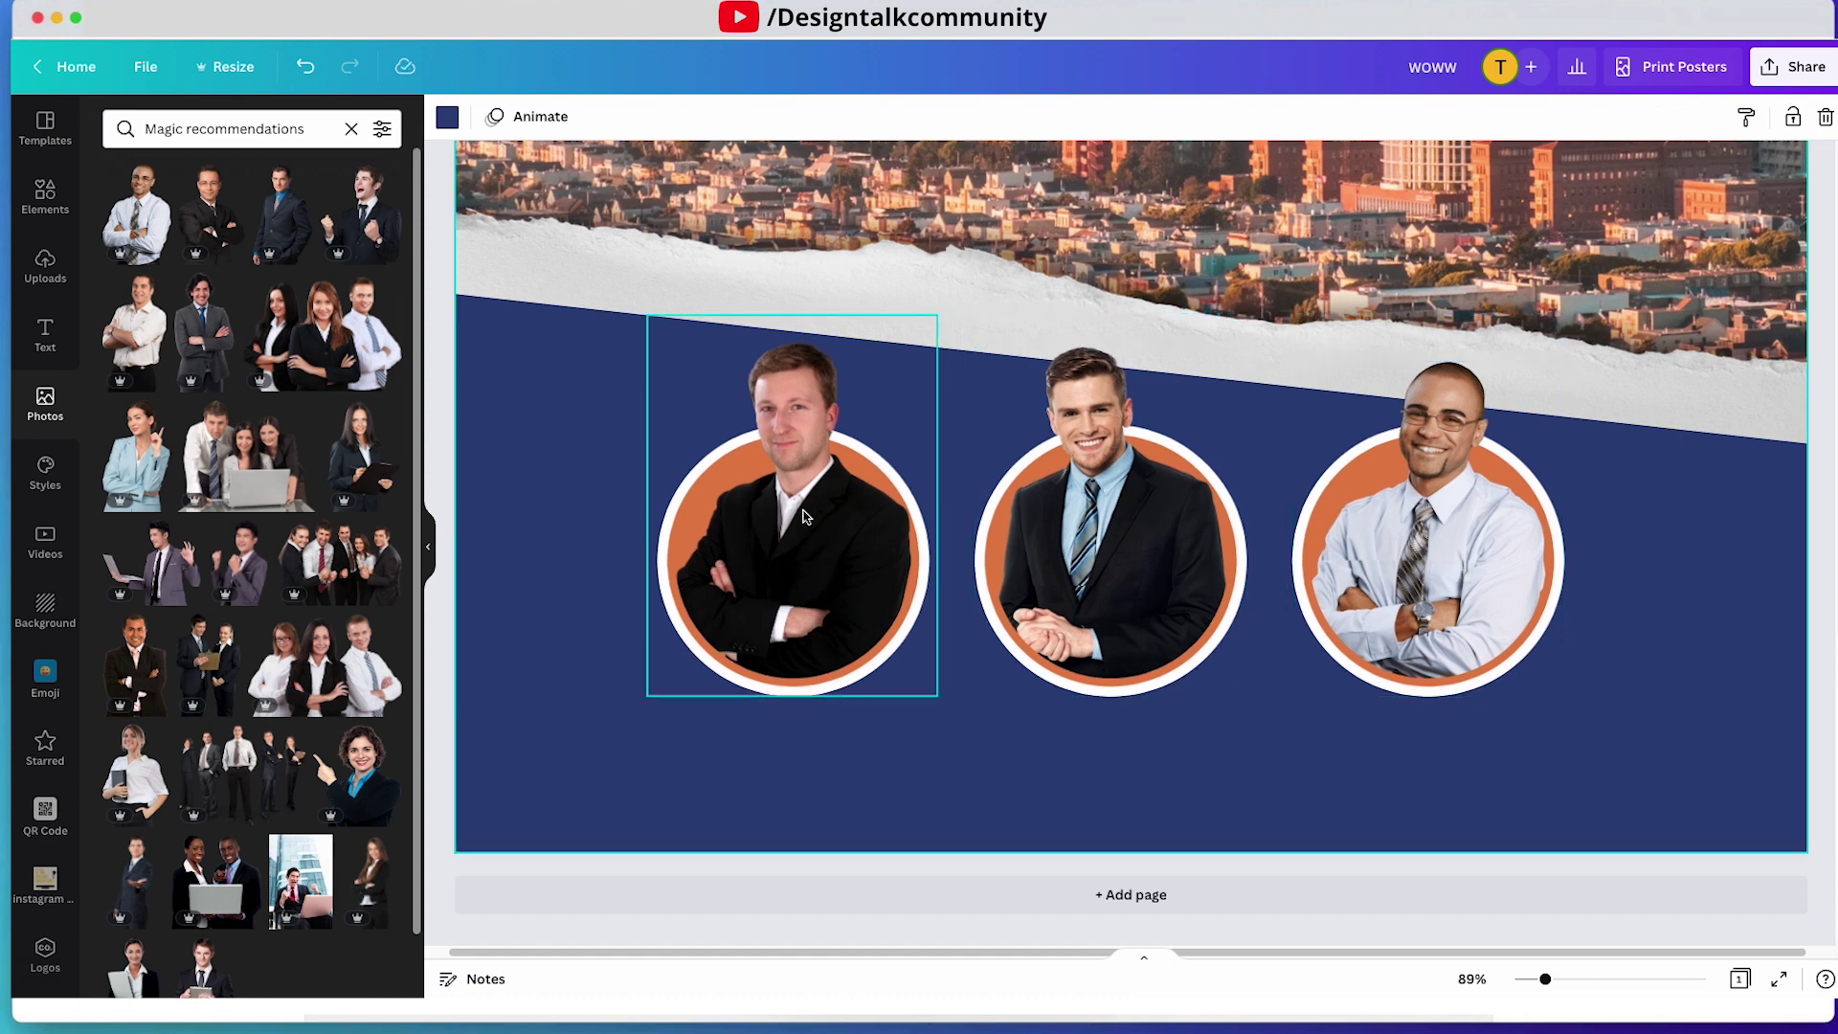
# - Spread the three portrait badges apart into an evenly spaced row across the blue area
pyautogui.moveTo(802, 519); pyautogui.dragTo(745, 520)
pyautogui.moveTo(1403, 528); pyautogui.dragTo(1511, 528)
pyautogui.moveTo(1084, 529); pyautogui.dragTo(1103, 530)
pyautogui.click(1249, 816)
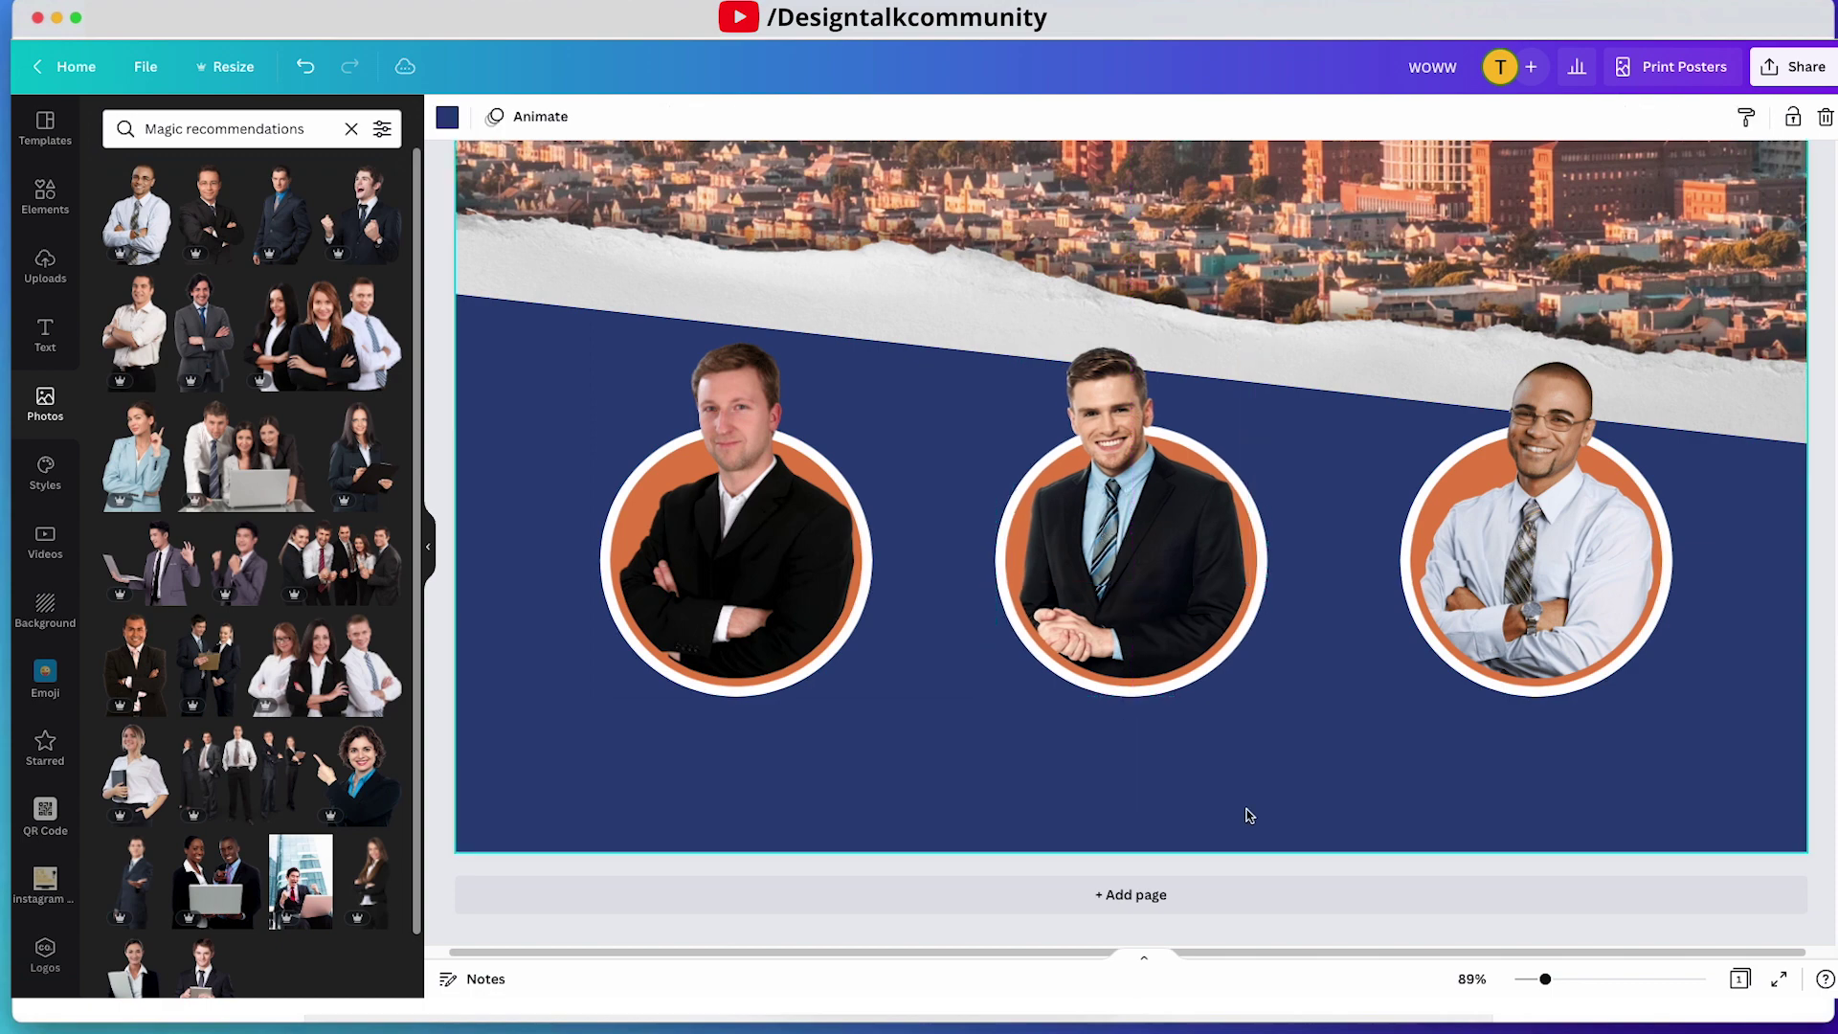
# - Add a subheading text box to the poster and search its fonts for "popp"
pyautogui.click(45, 335)
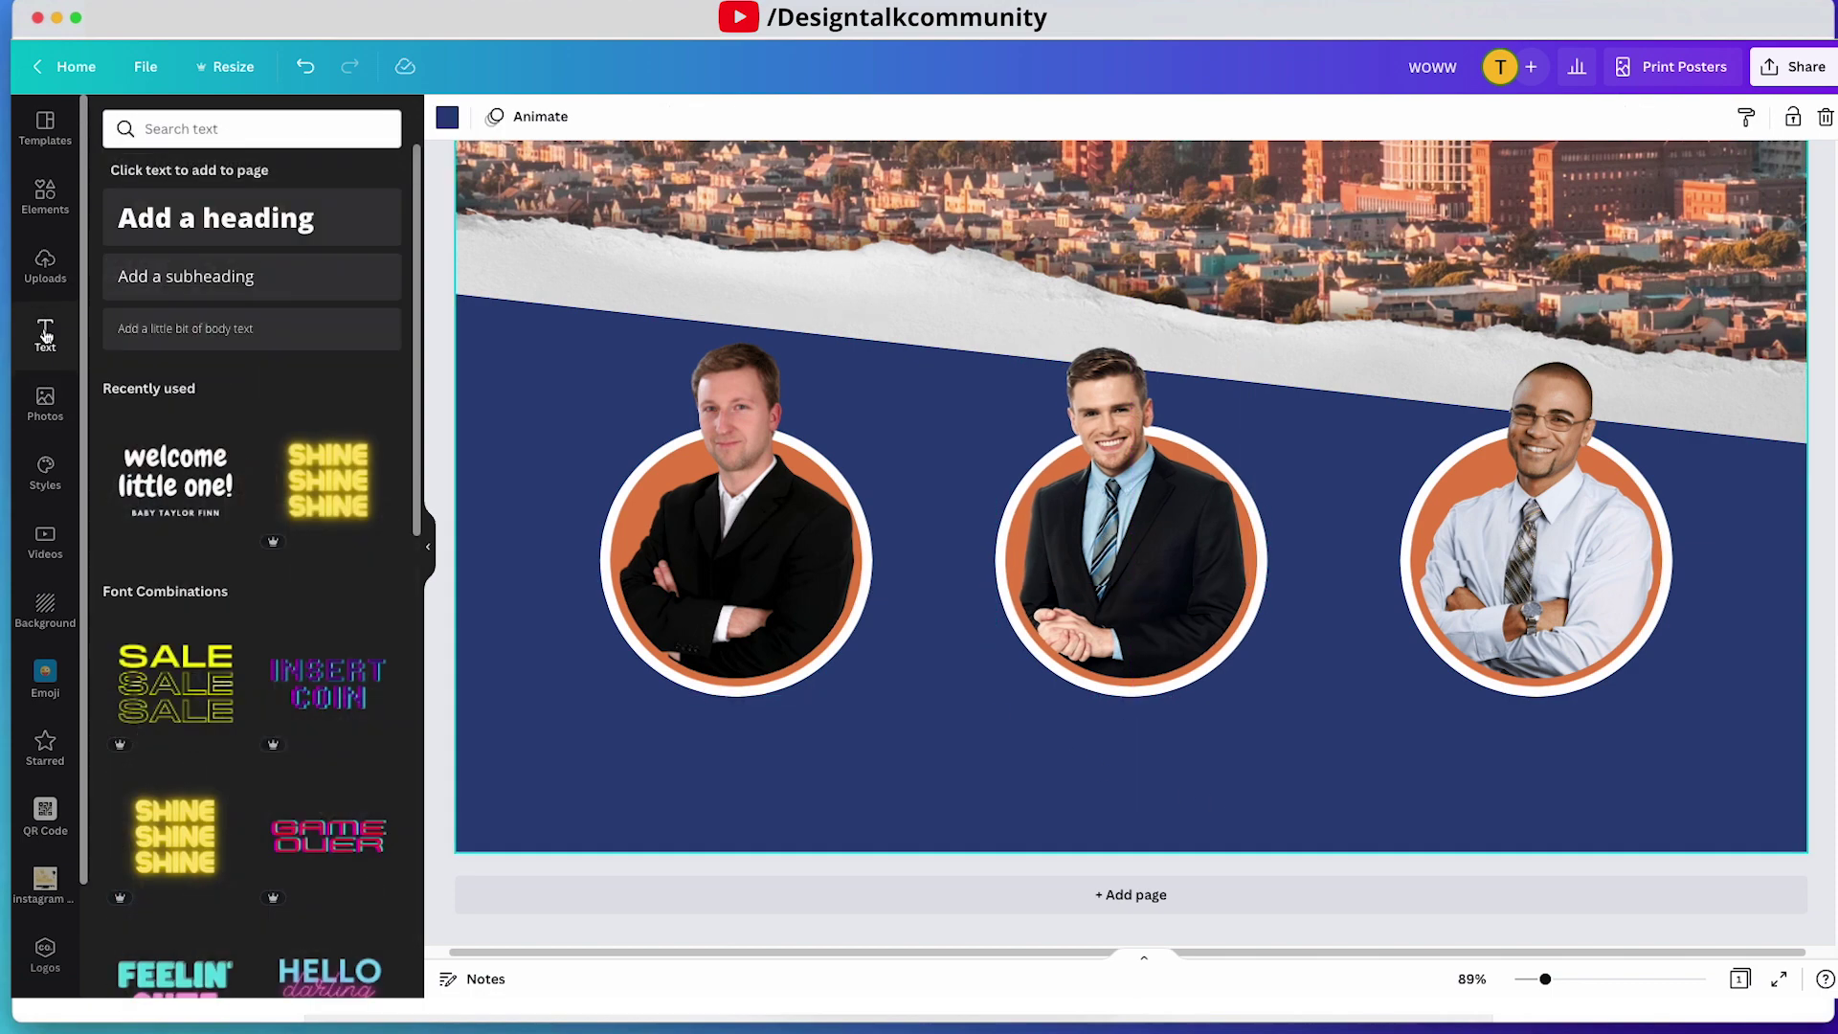
pyautogui.click(285, 290)
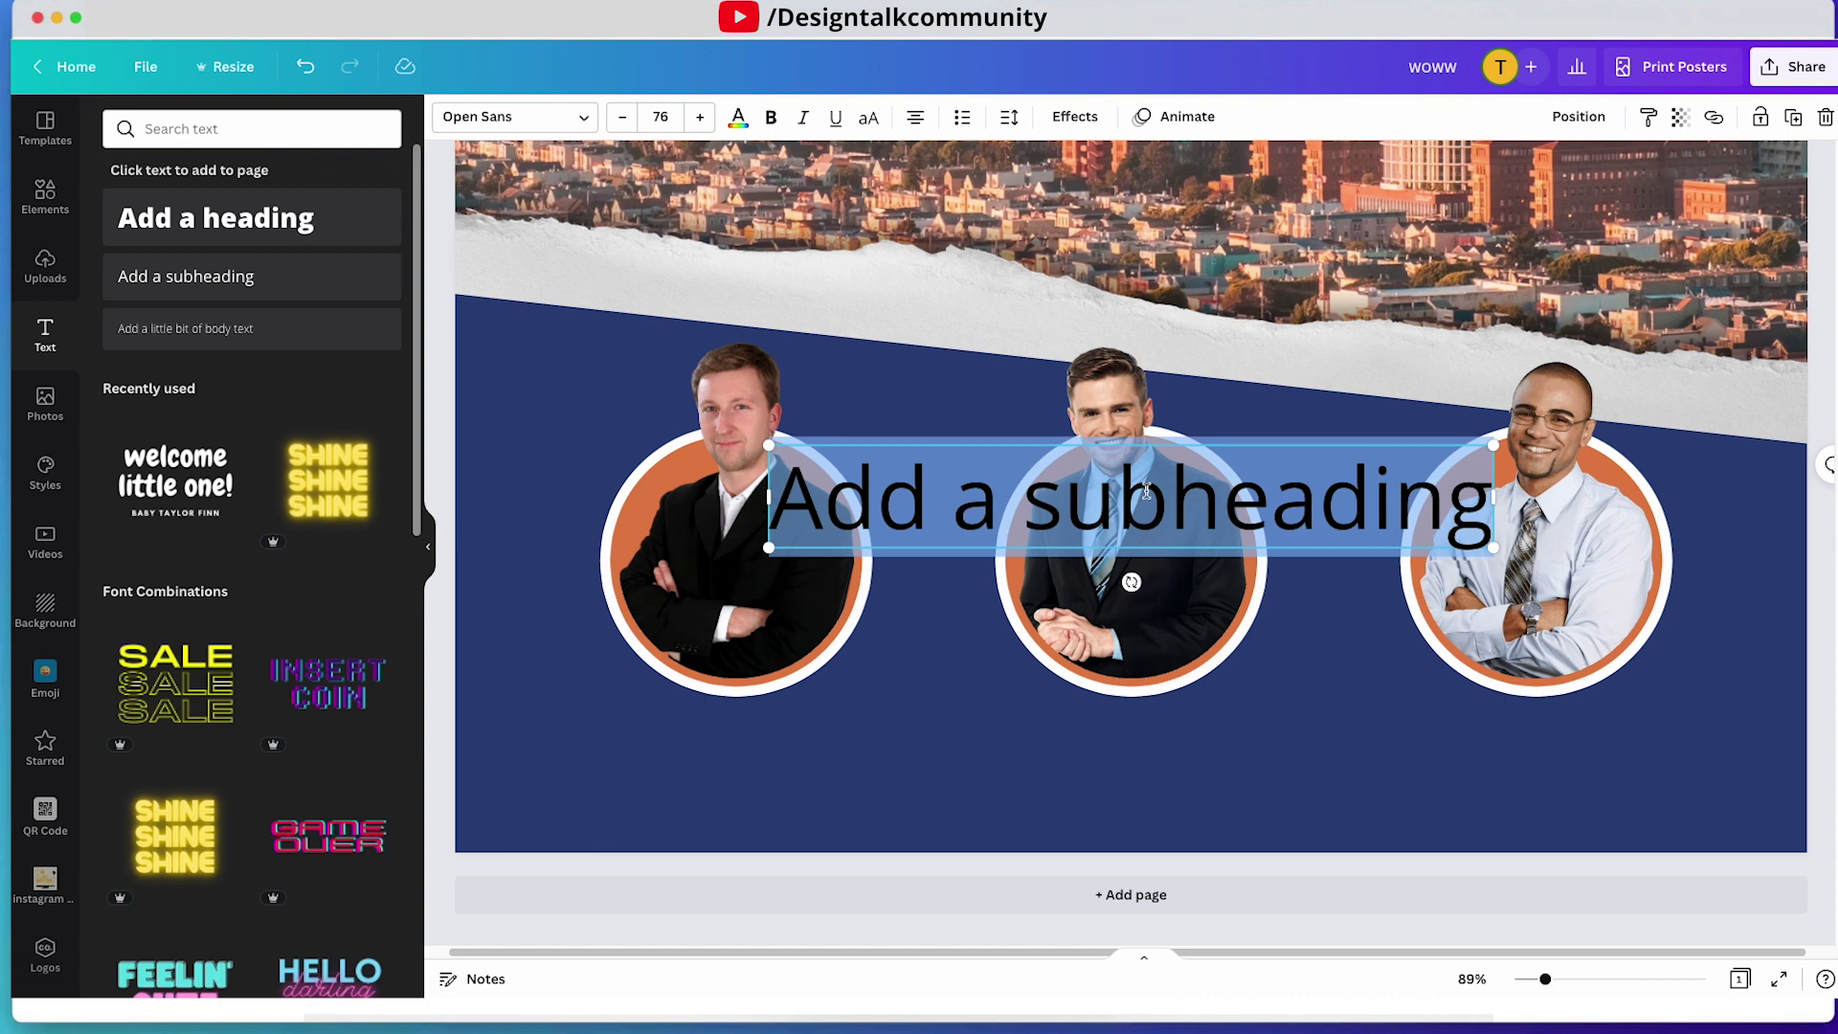
pyautogui.click(546, 117)
pyautogui.write('popp')
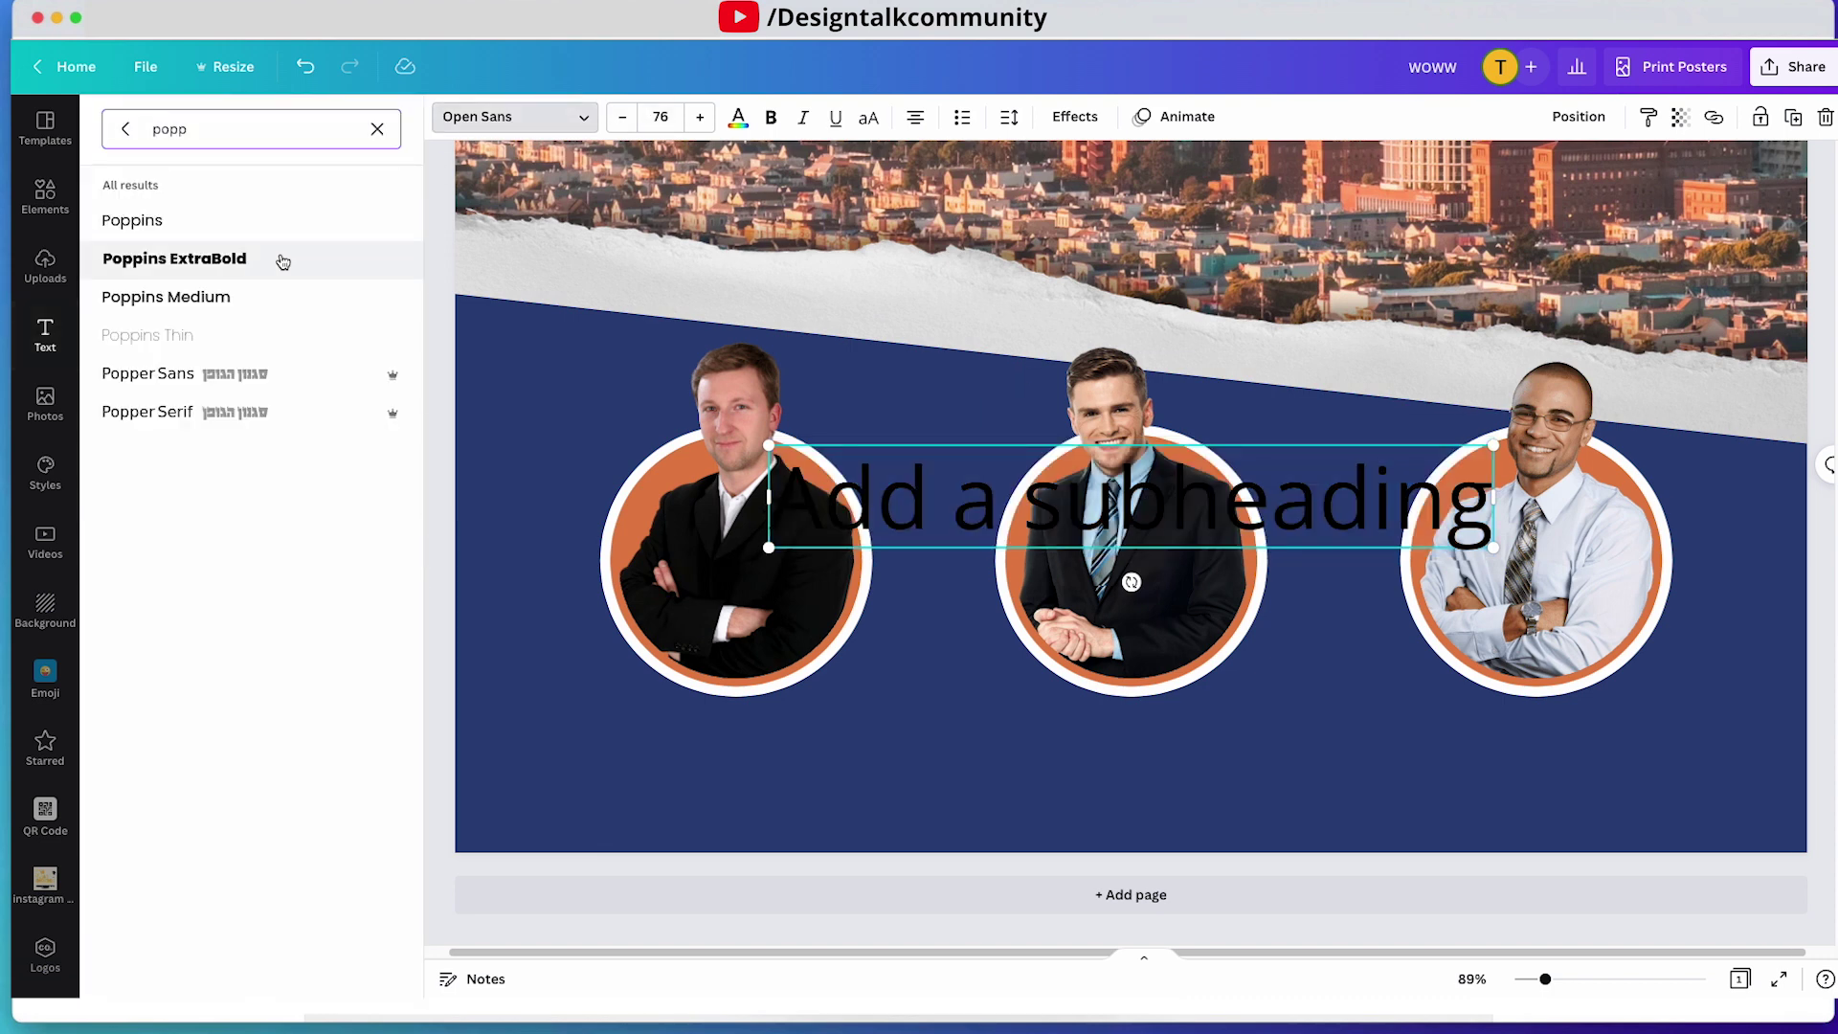
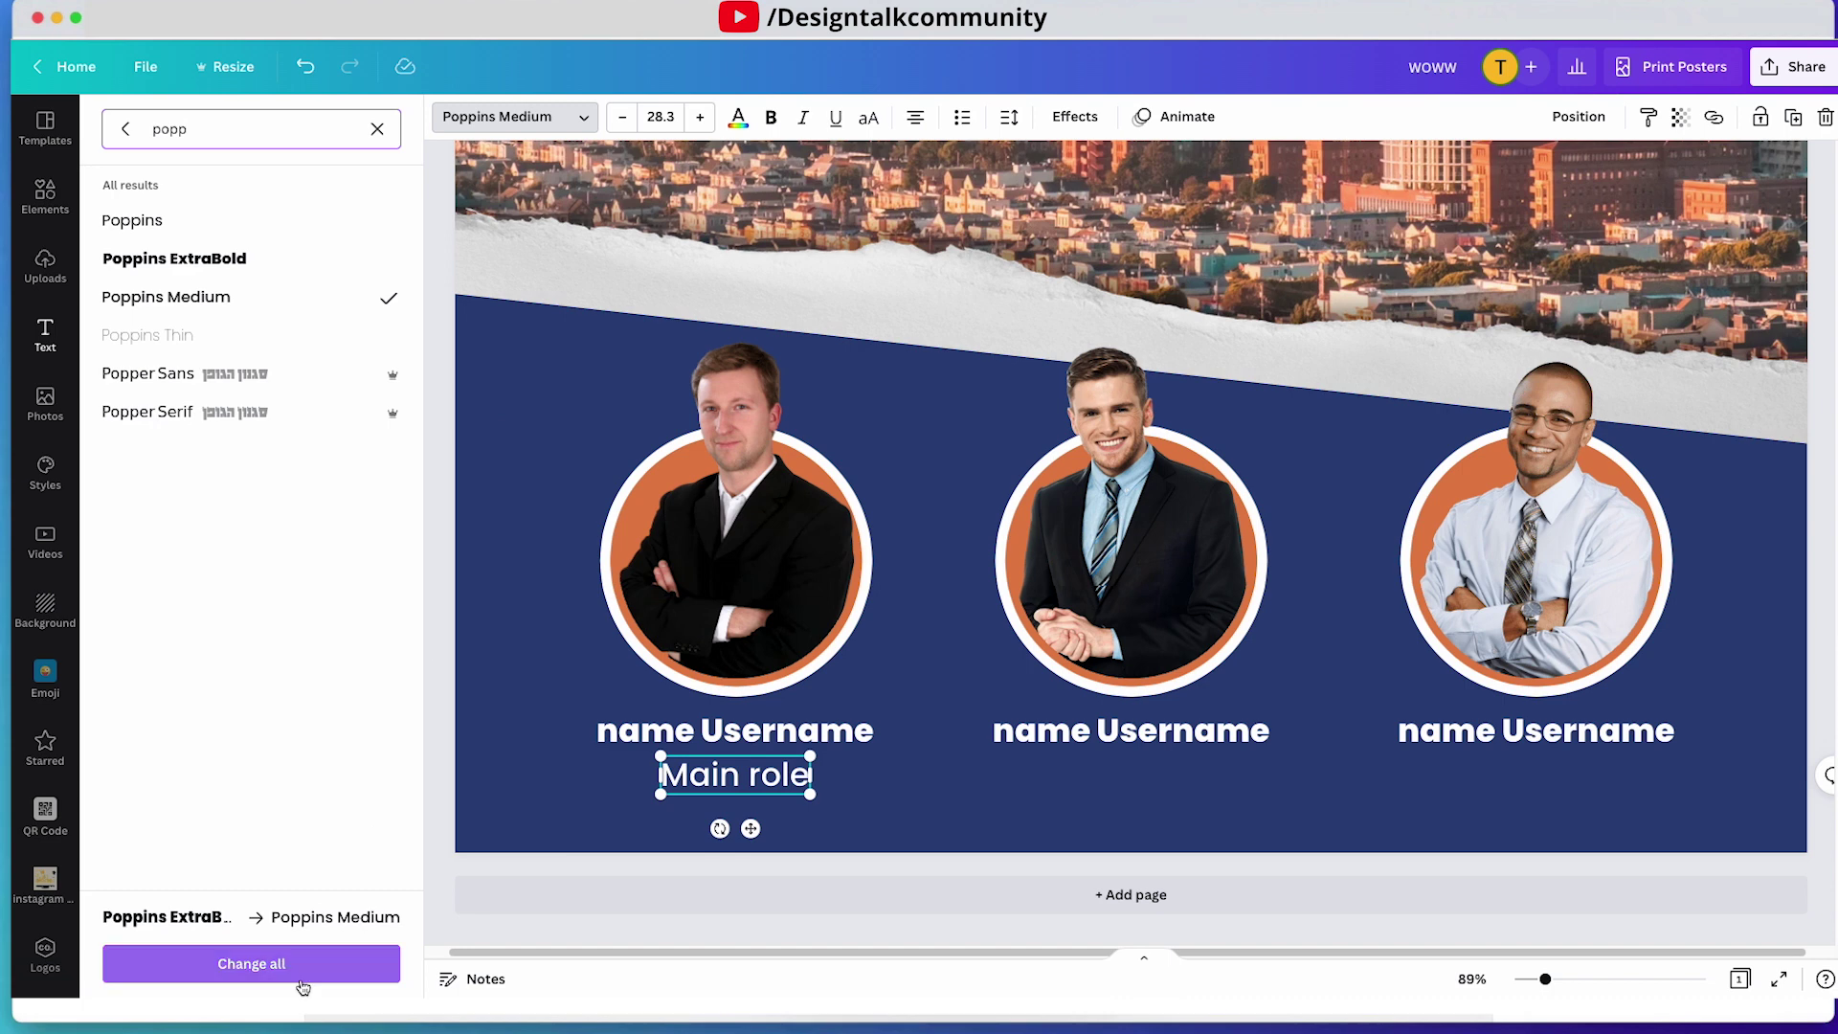
# - Place copies of the left badge's Main role label centred beneath the centre and right name labels
pyautogui.press('Escape')
pyautogui.click(533, 748)
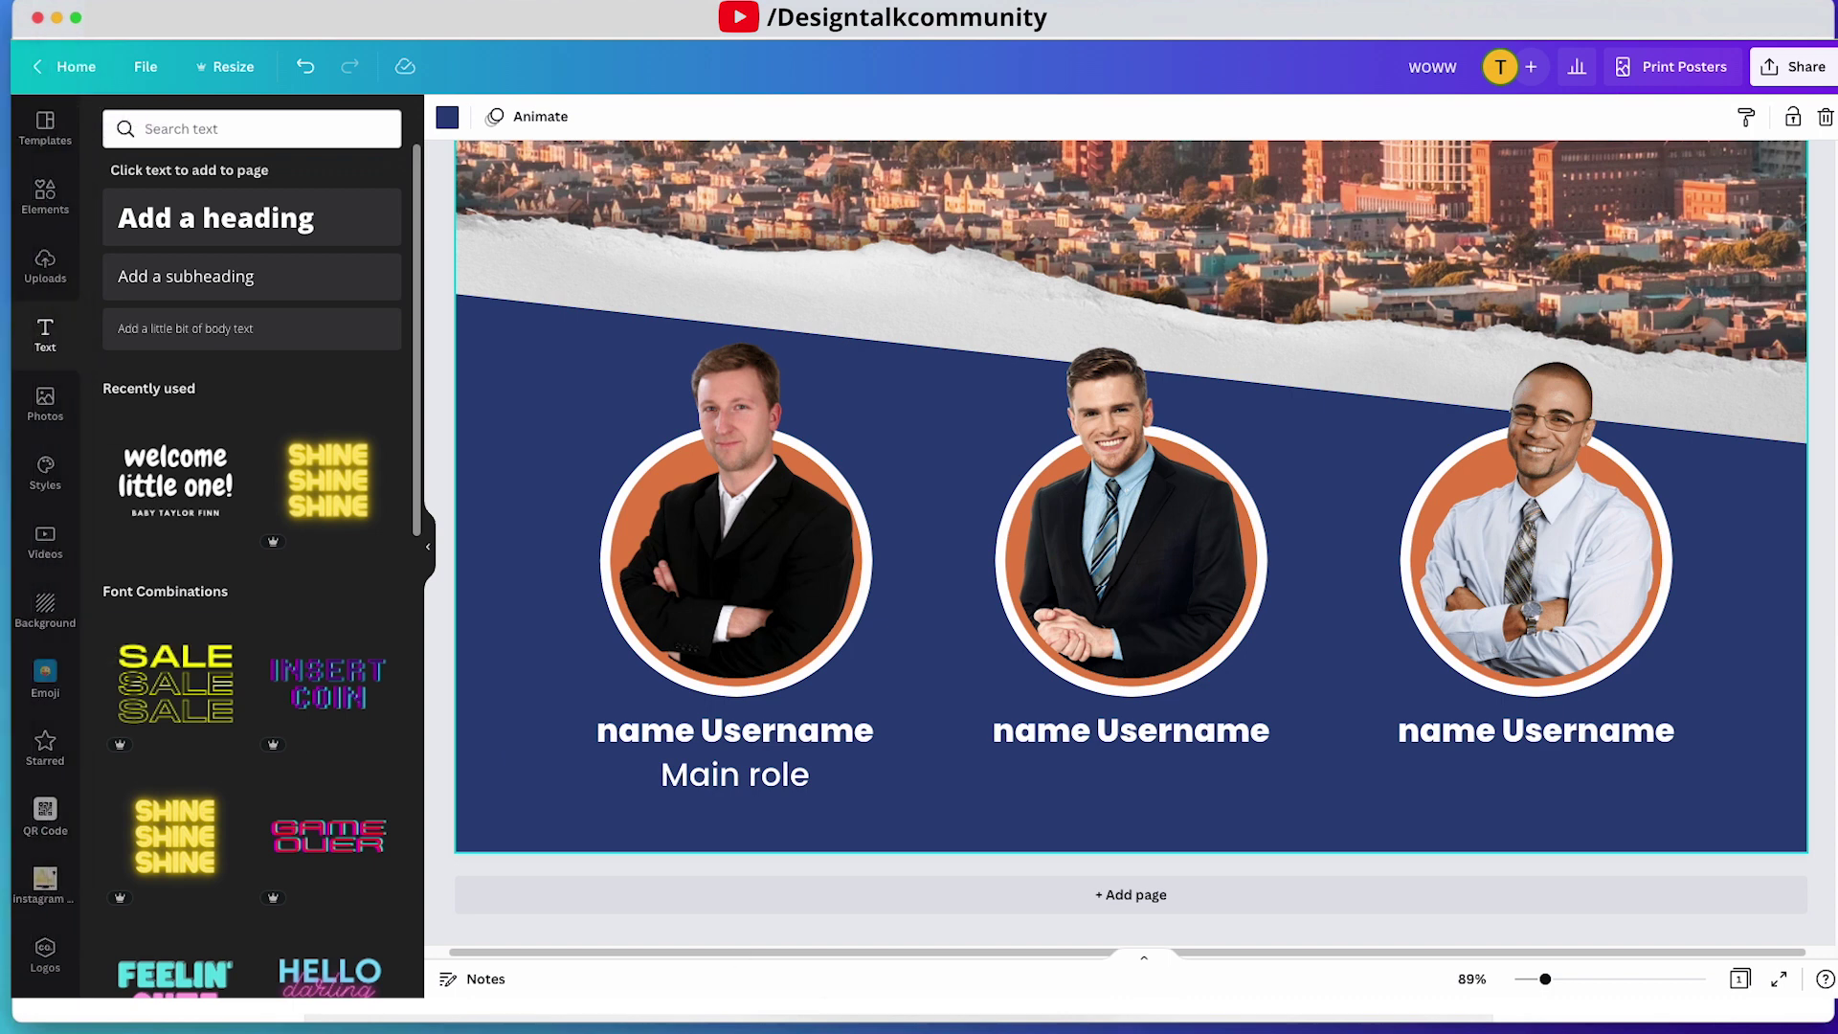
pyautogui.click(757, 784)
pyautogui.moveTo(757, 784); pyautogui.dragTo(1517, 777)
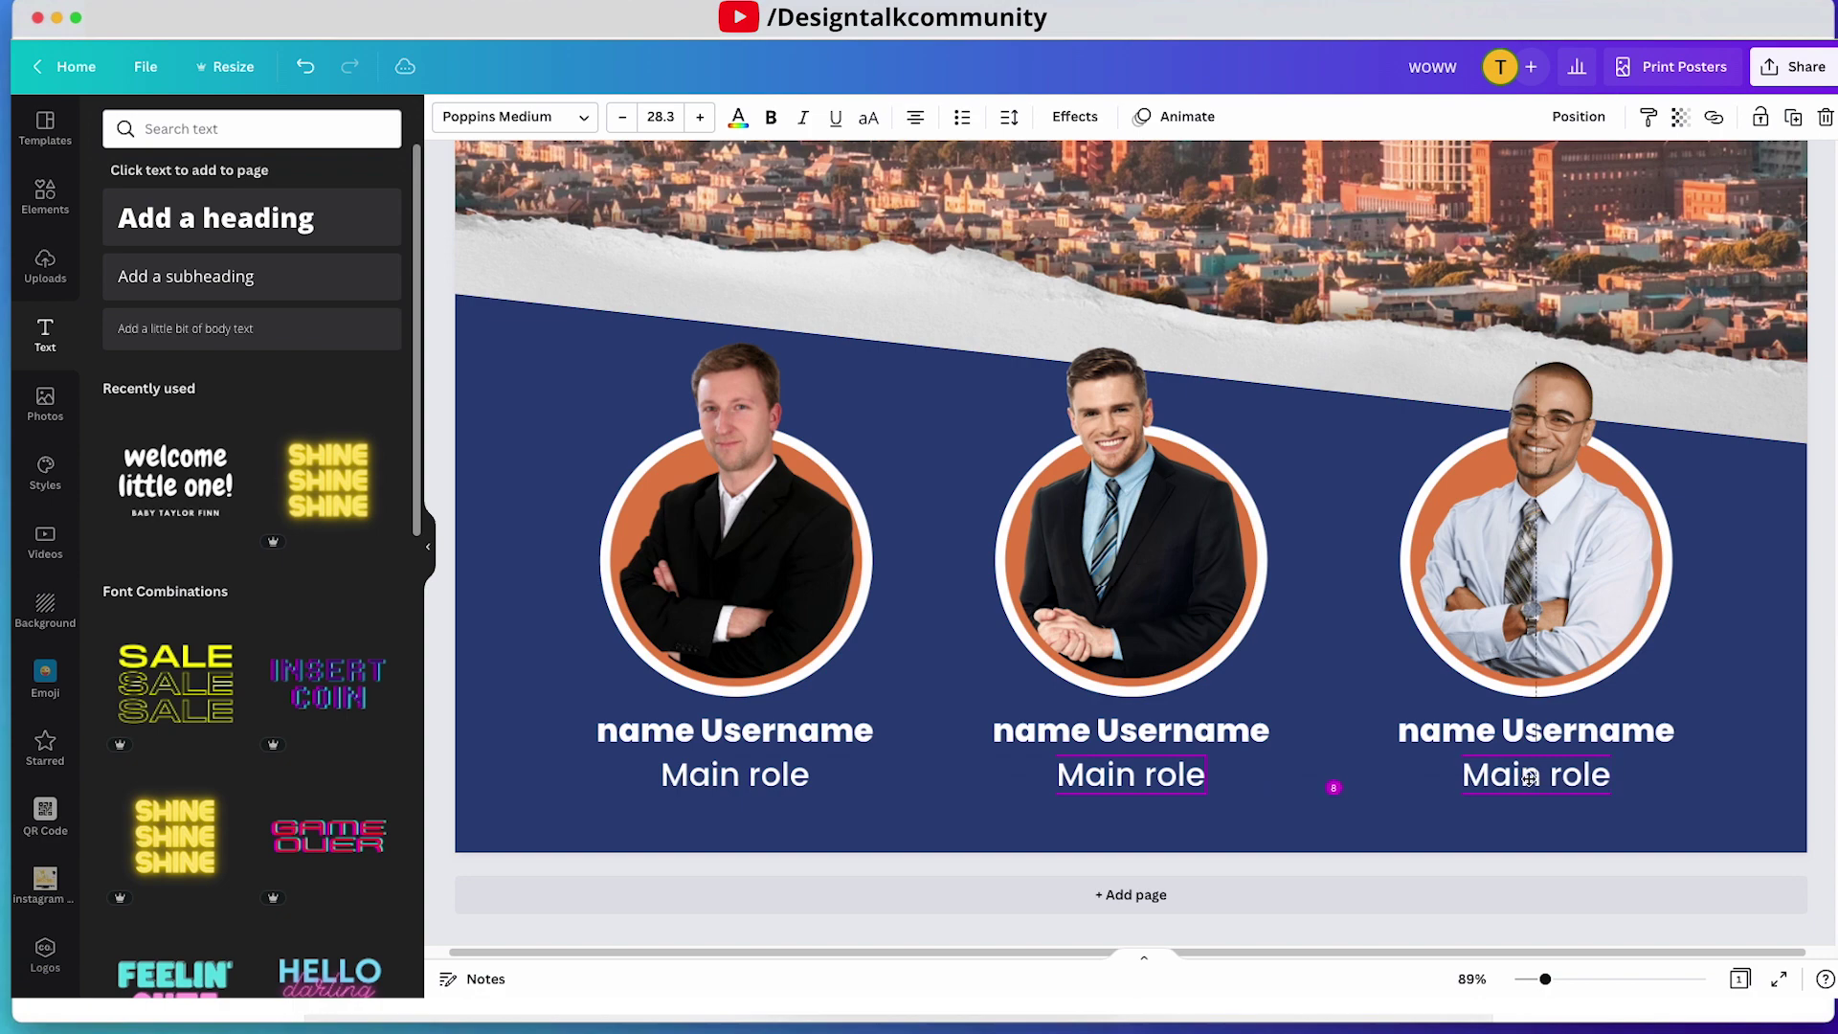
# - Add a square shape over the left Main role label and flatten it into a strip about 21.4 wide and 1.7 high
pyautogui.click(44, 196)
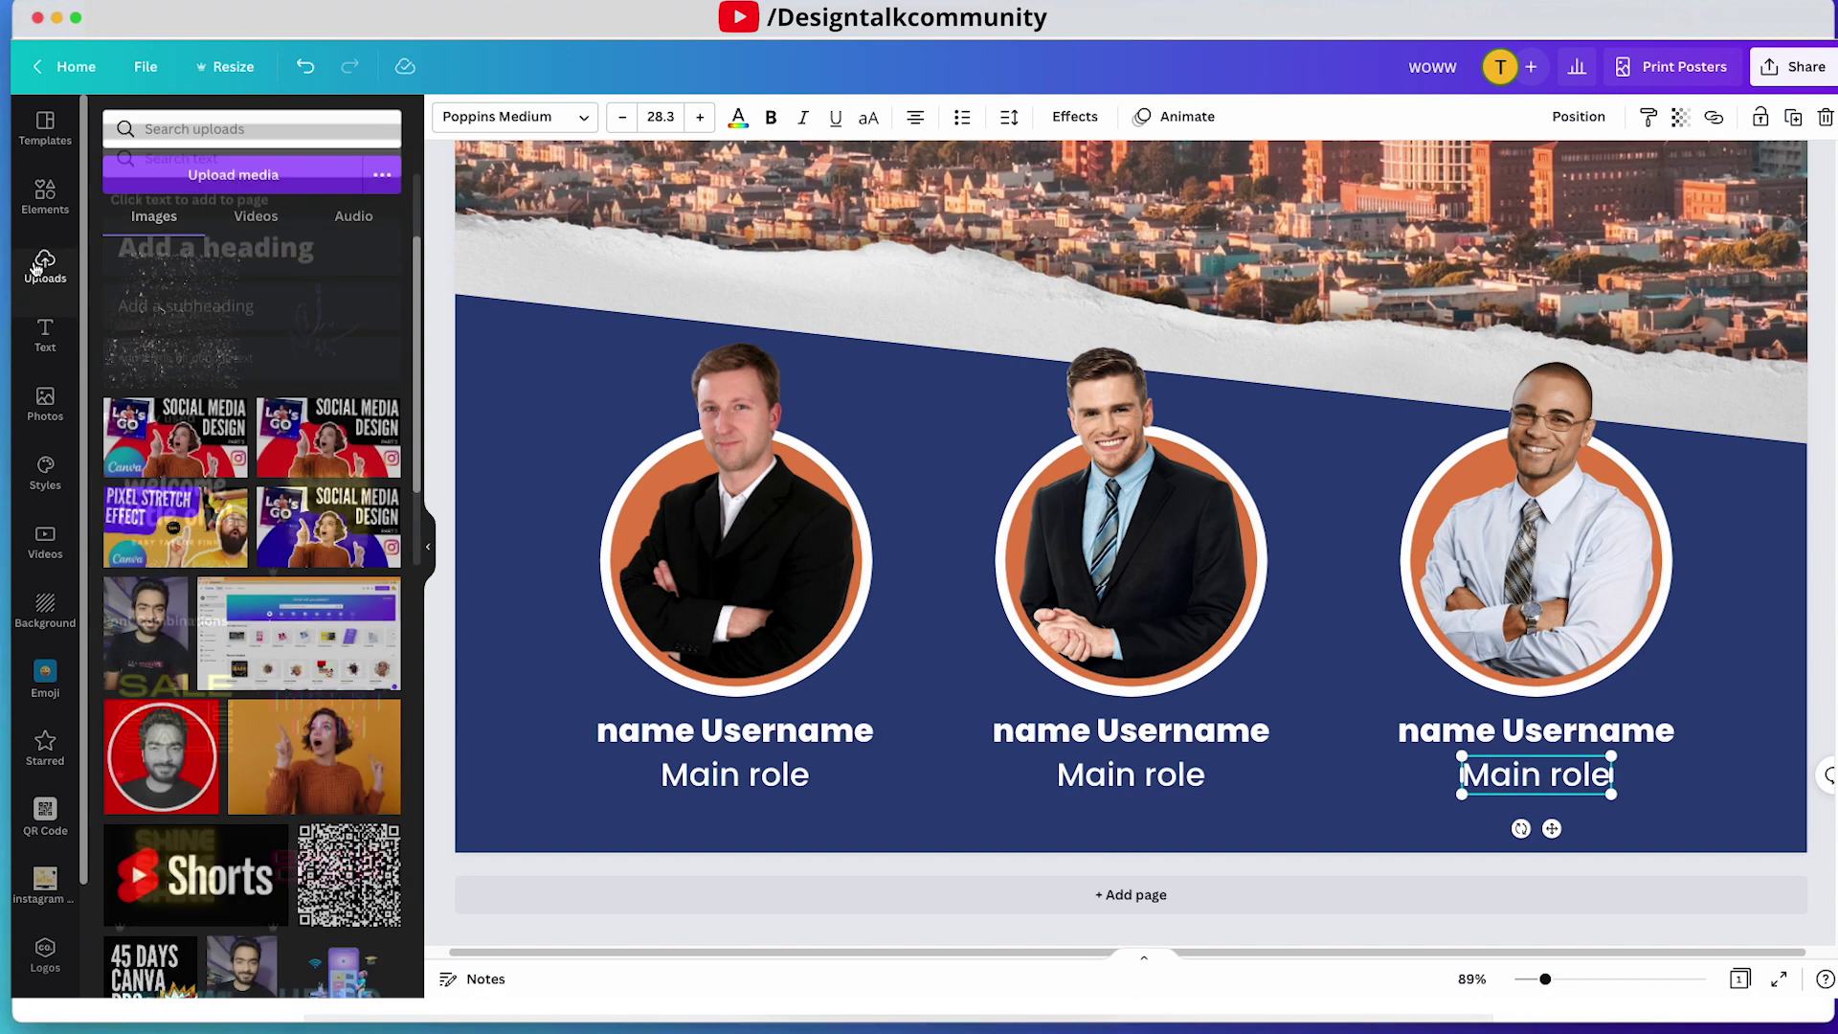
pyautogui.click(351, 128)
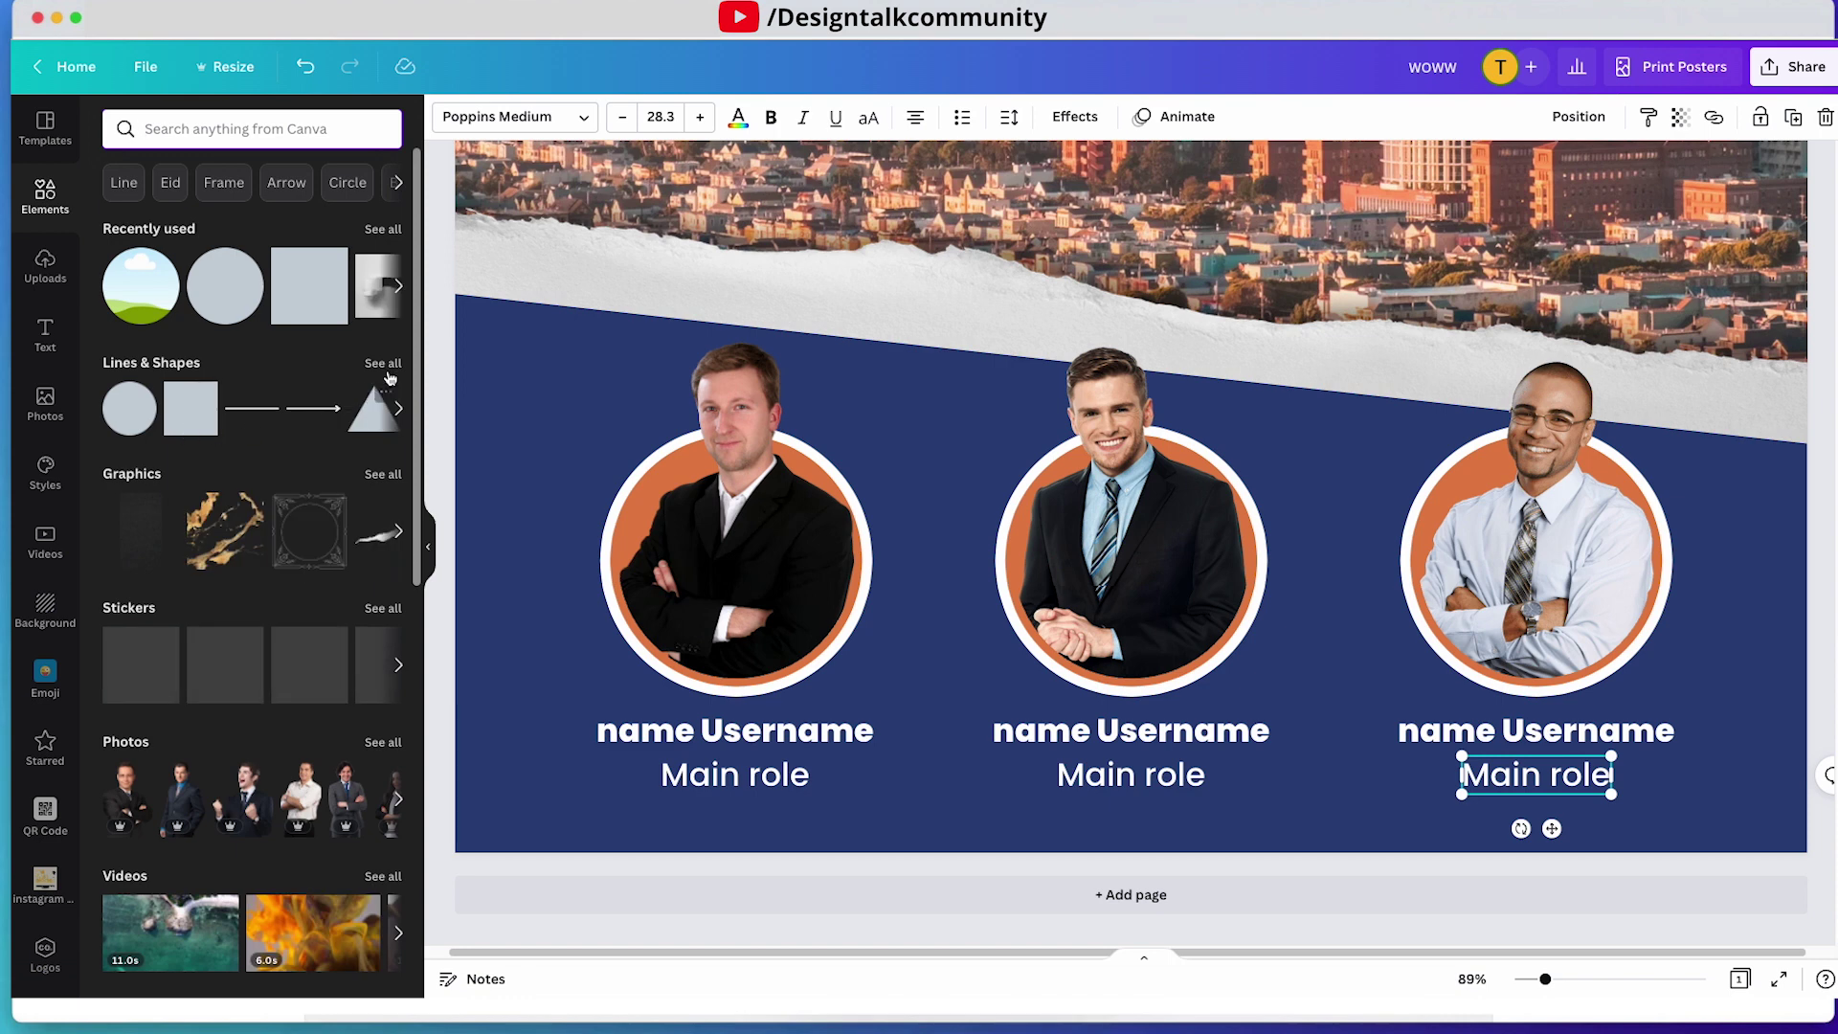
pyautogui.click(382, 364)
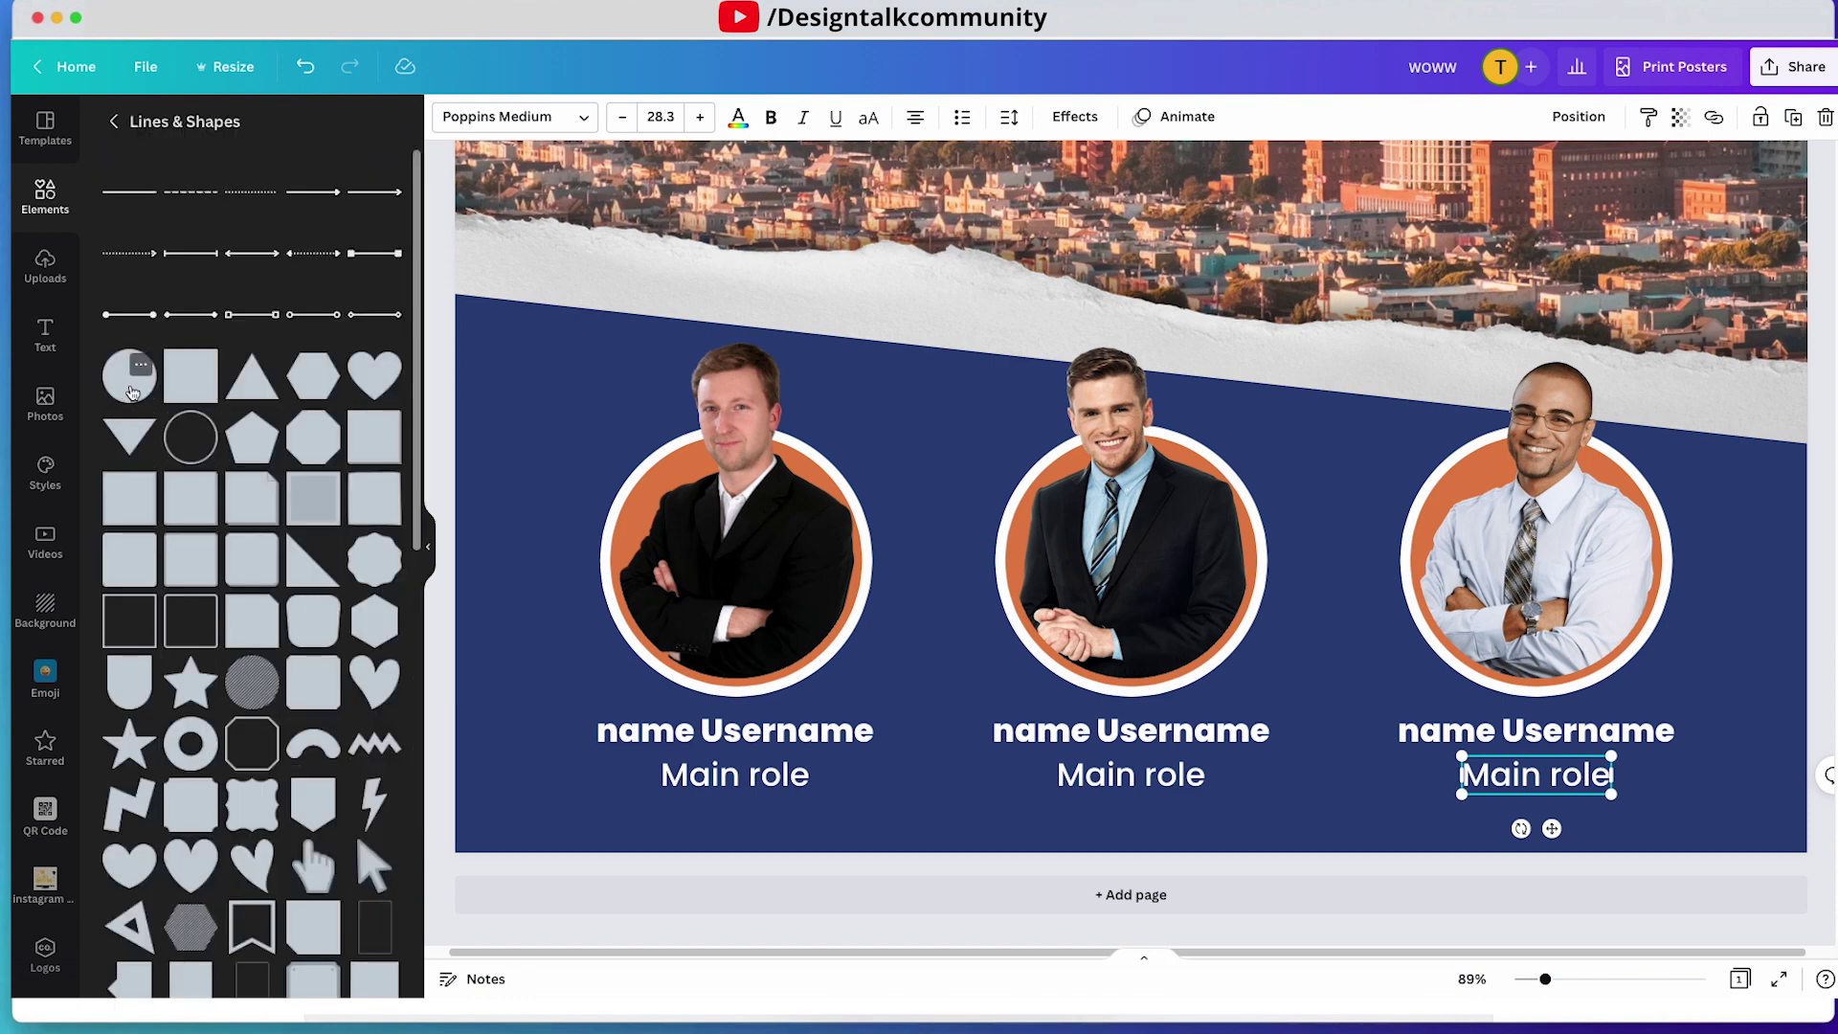
pyautogui.click(185, 393)
pyautogui.moveTo(1067, 197); pyautogui.dragTo(809, 733)
pyautogui.moveTo(930, 756)
pyautogui.mouseDown()
pyautogui.moveTo(939, 463)
pyautogui.moveTo(976, 228)
pyautogui.moveTo(910, 760)
pyautogui.mouseUp()
pyautogui.moveTo(876, 616); pyautogui.dragTo(866, 791)
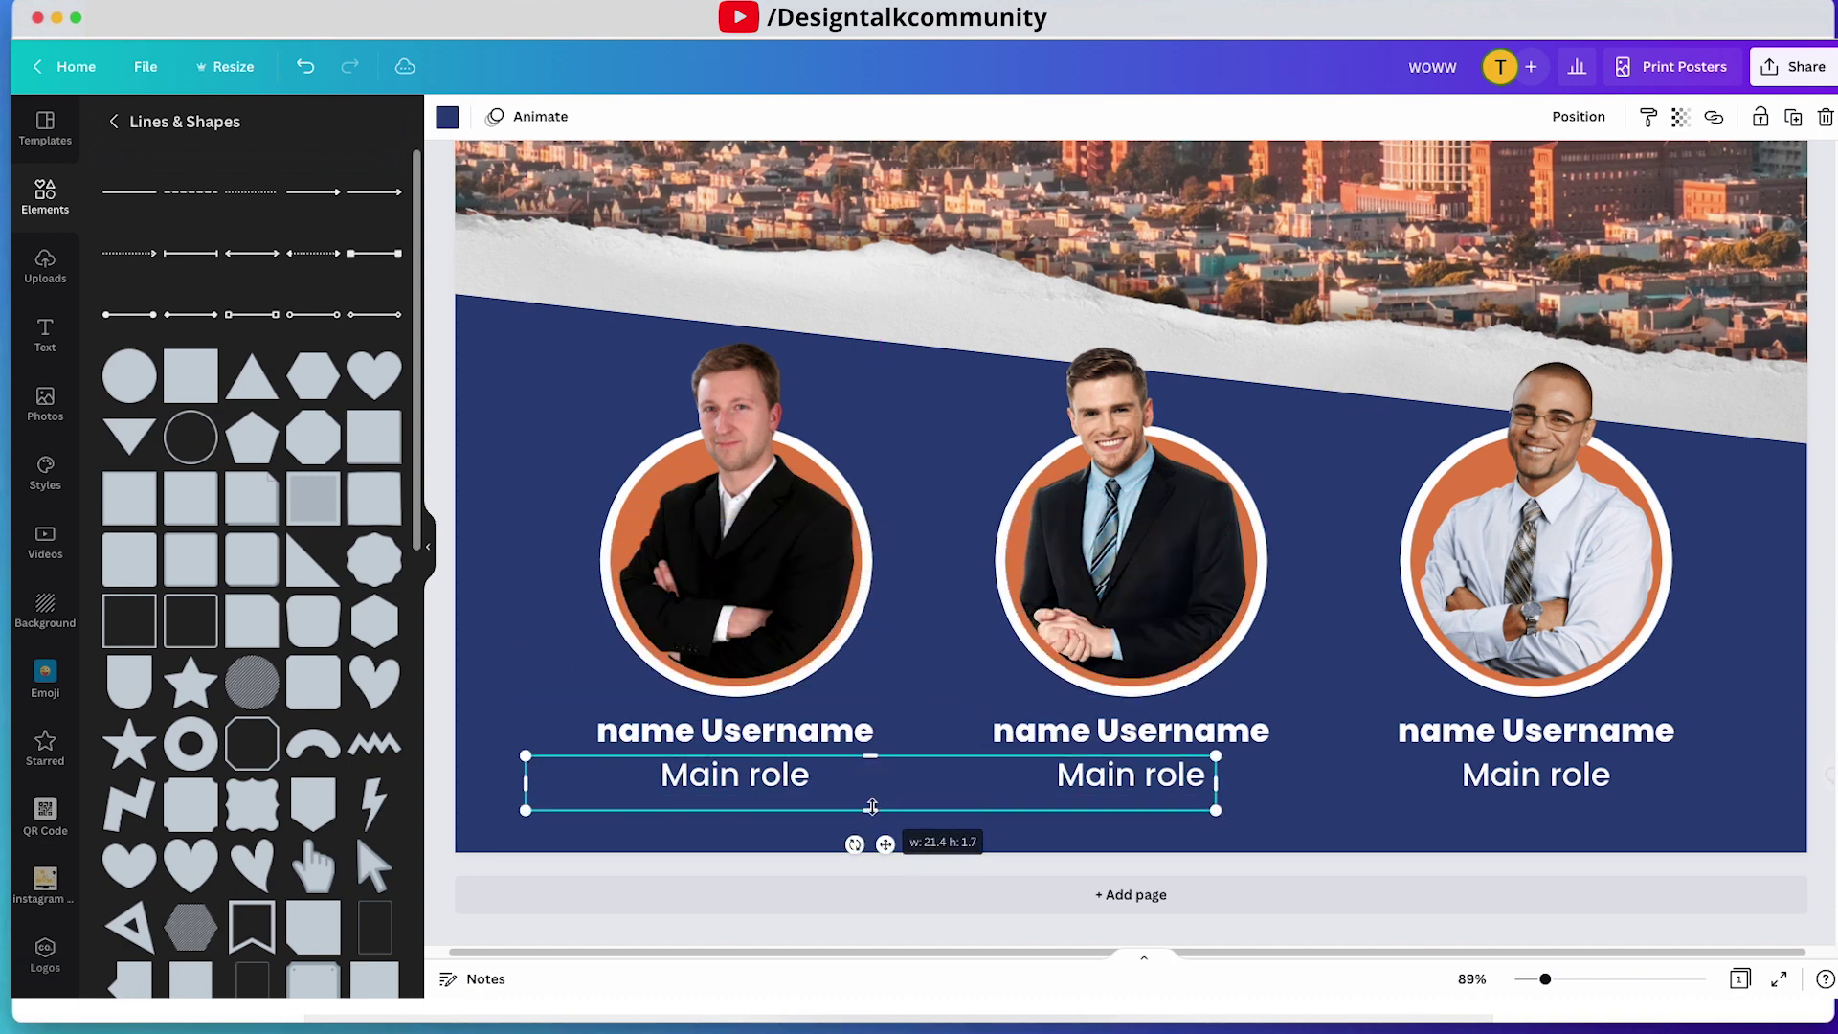
pyautogui.moveTo(873, 805); pyautogui.dragTo(872, 805)
# - Narrow the strip to slightly less than the left name's width and centre it around the Main role label
pyautogui.moveTo(1213, 780); pyautogui.dragTo(793, 758)
pyautogui.moveTo(686, 843); pyautogui.dragTo(755, 842)
pyautogui.moveTo(607, 804); pyautogui.dragTo(611, 800)
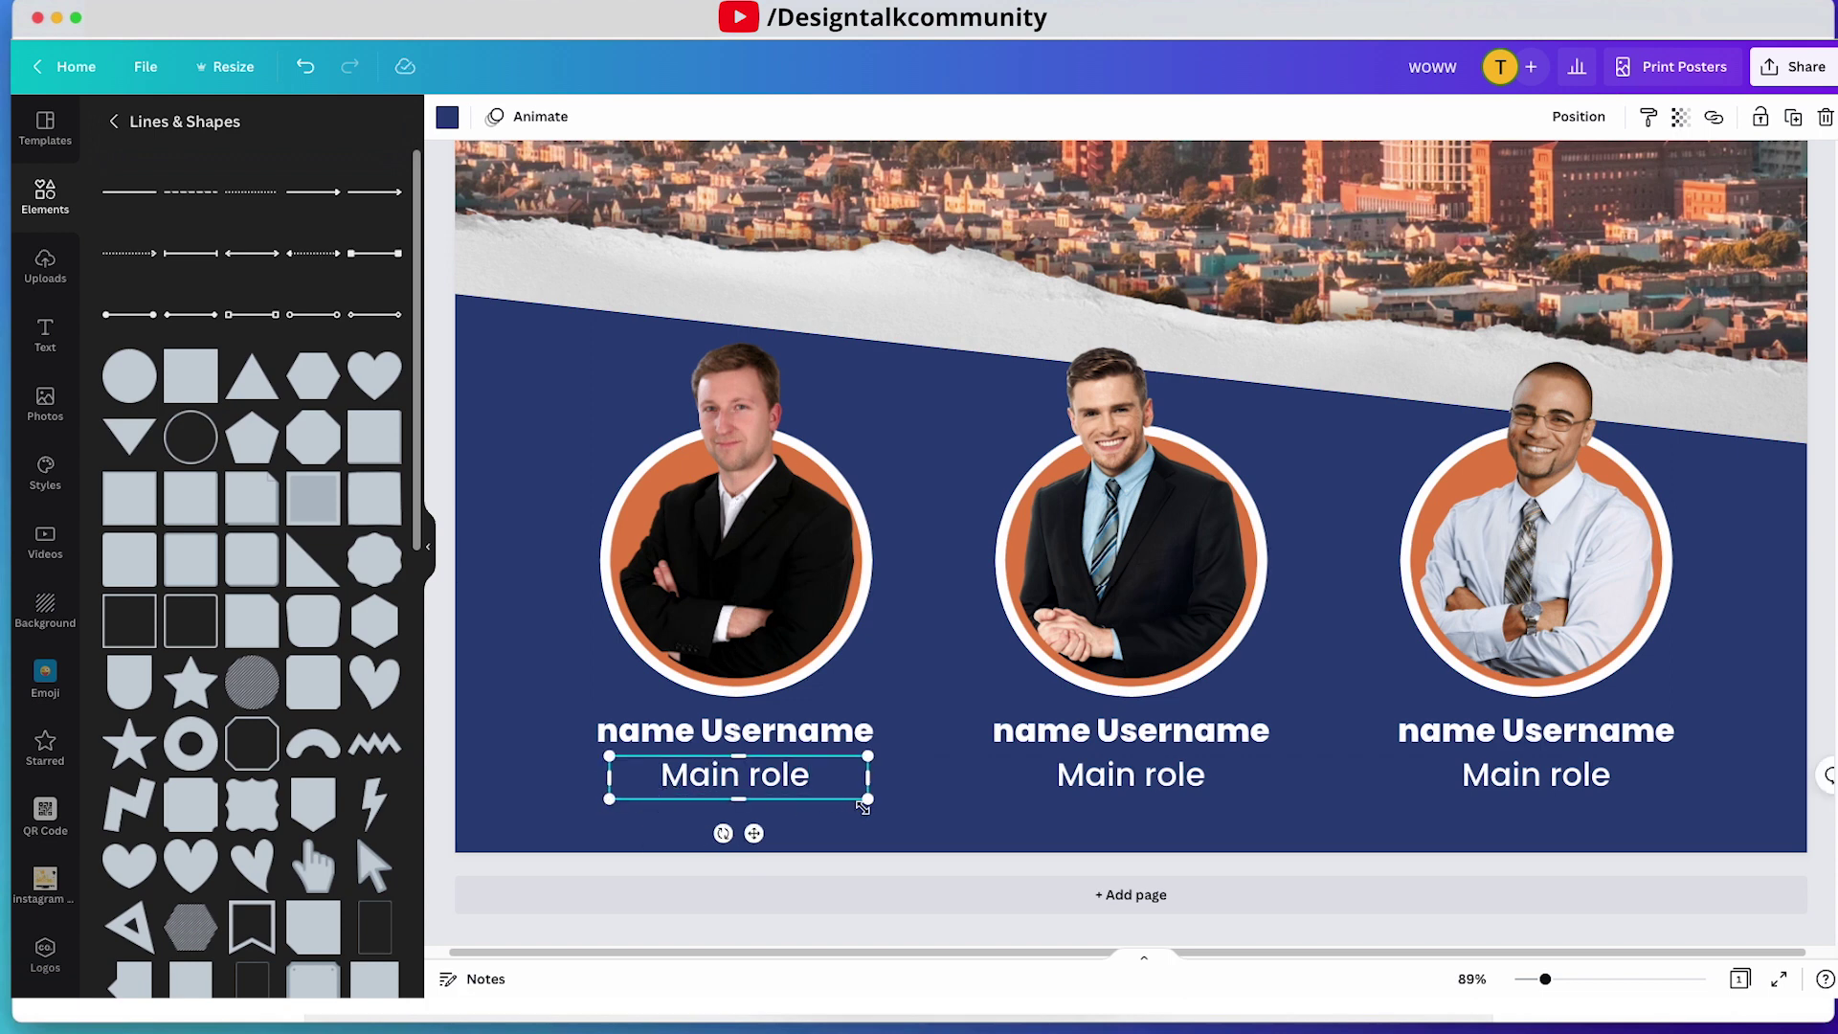
pyautogui.moveTo(864, 798); pyautogui.dragTo(853, 803)
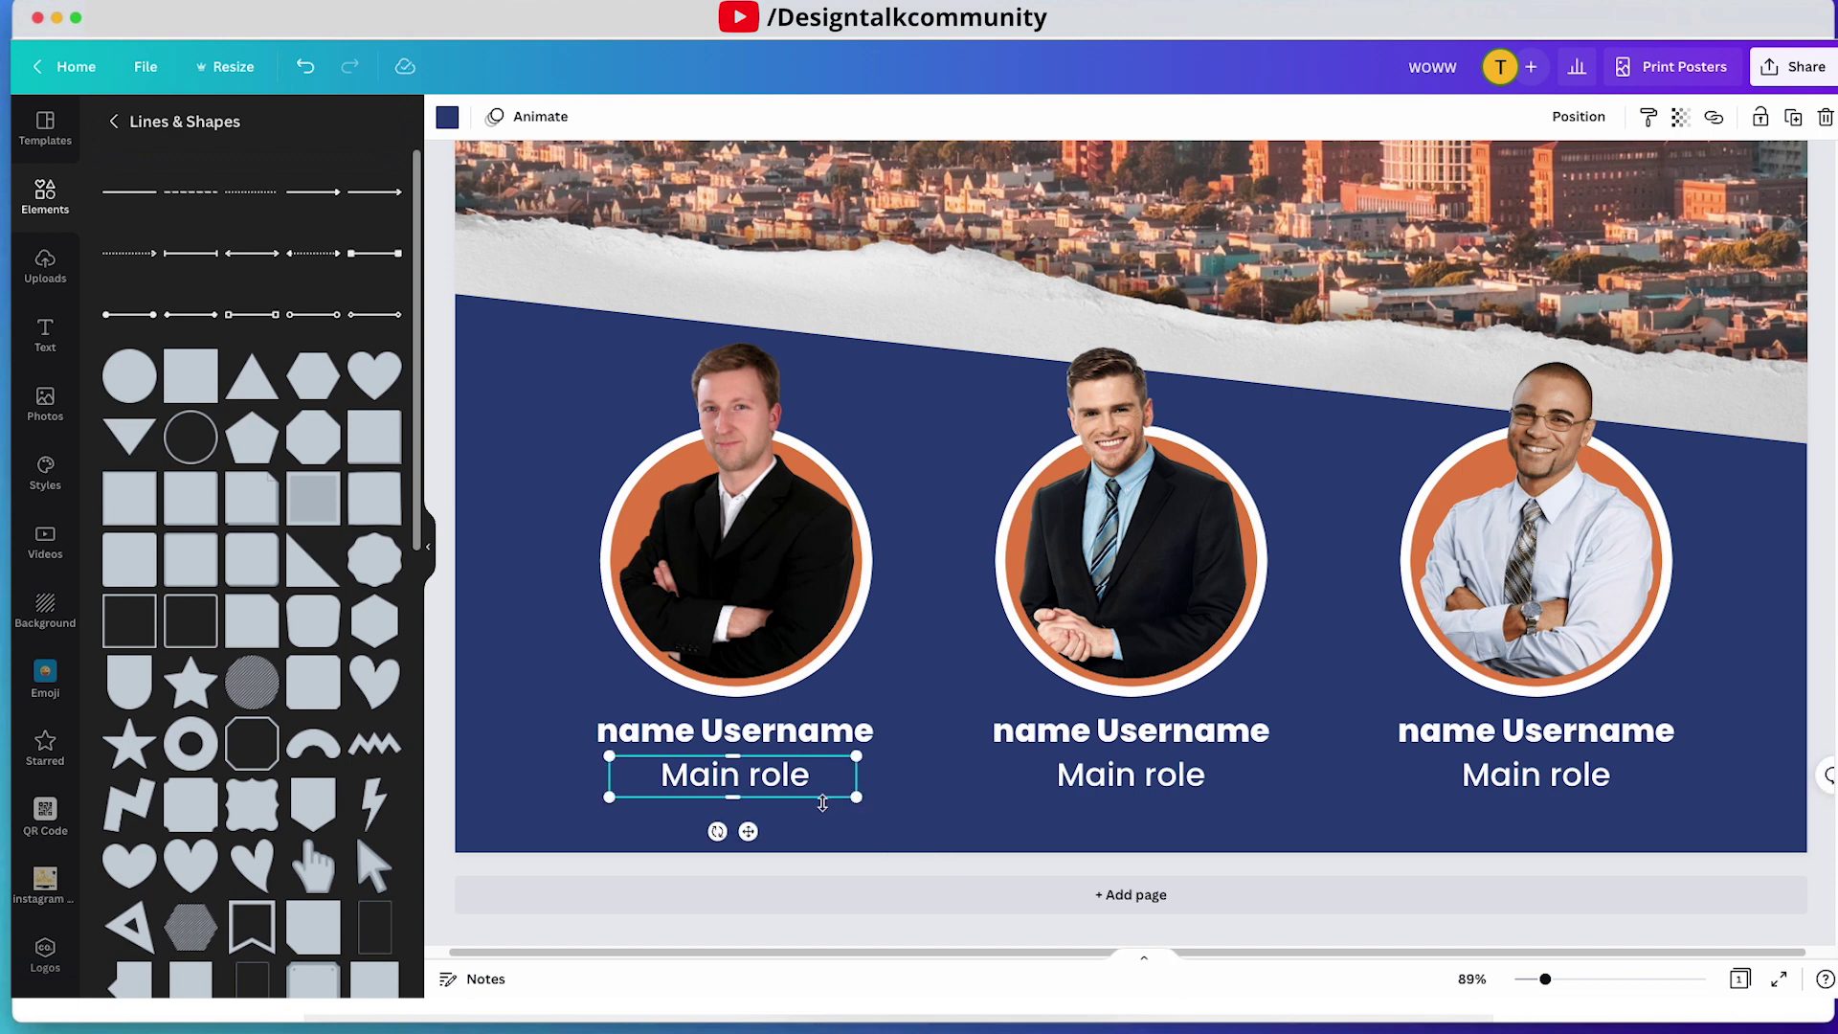
pyautogui.moveTo(751, 831); pyautogui.dragTo(763, 838)
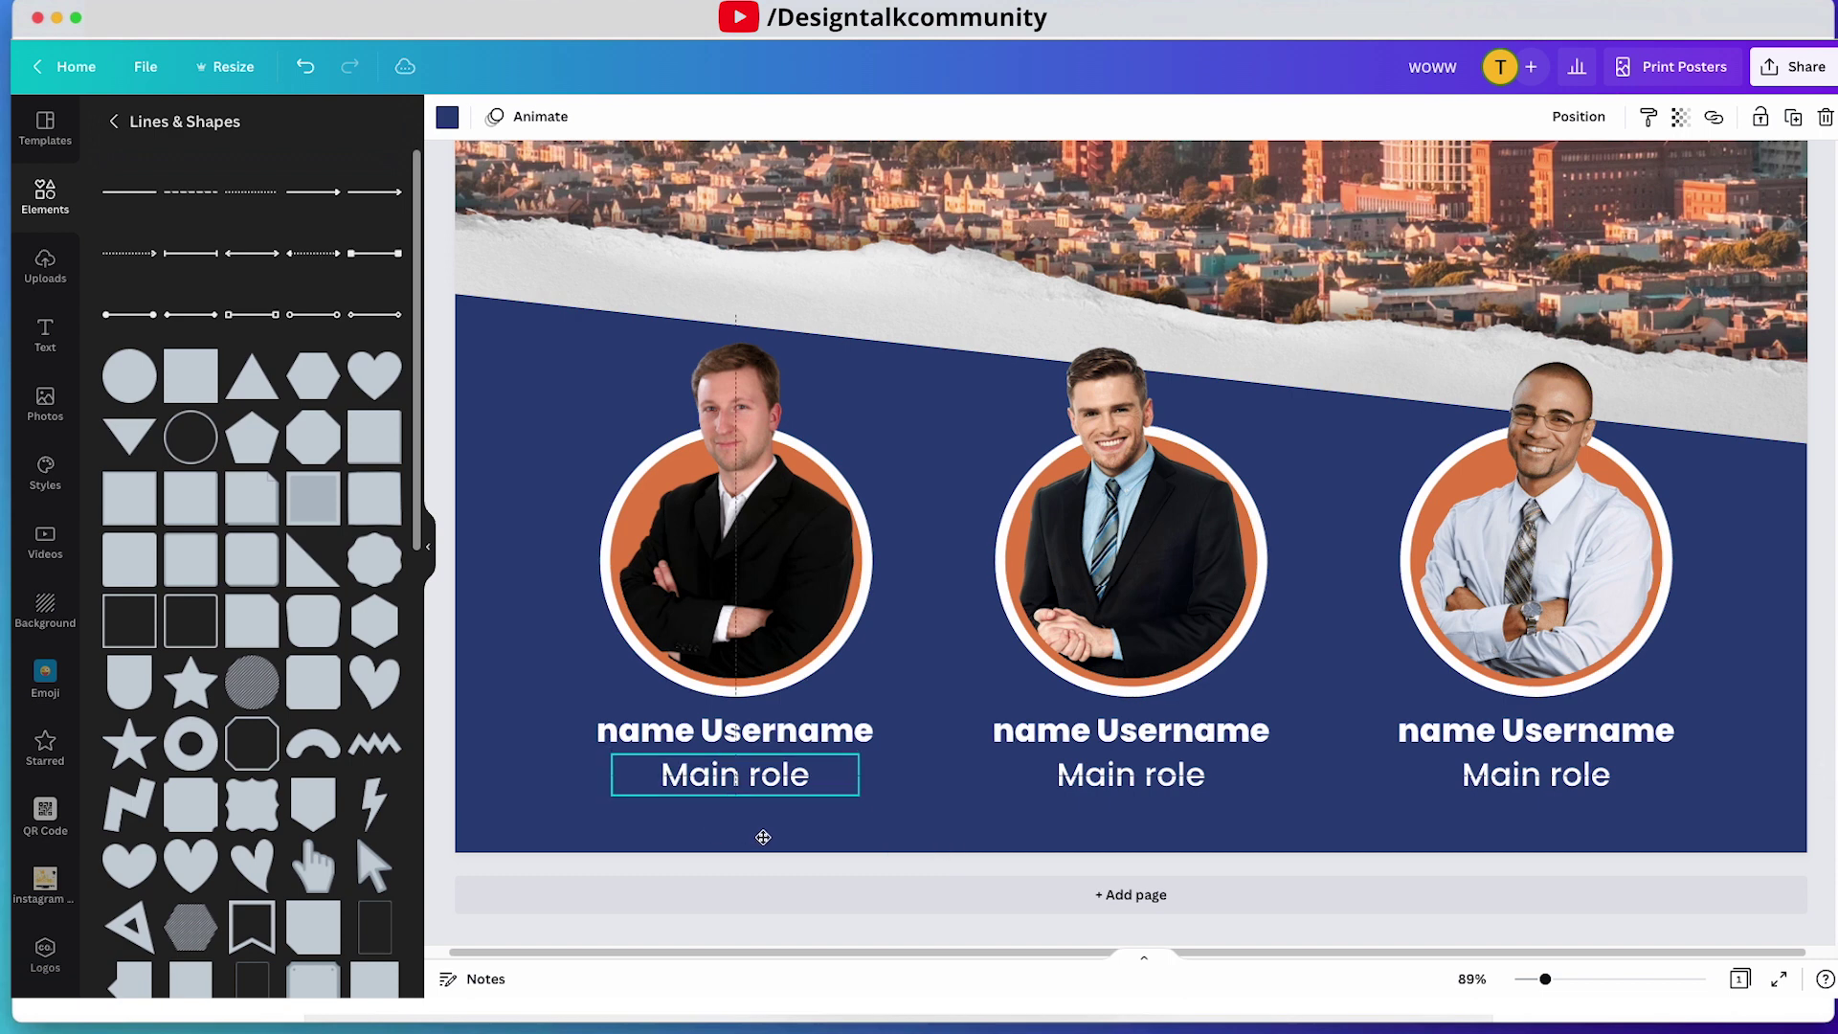
pyautogui.click(773, 785)
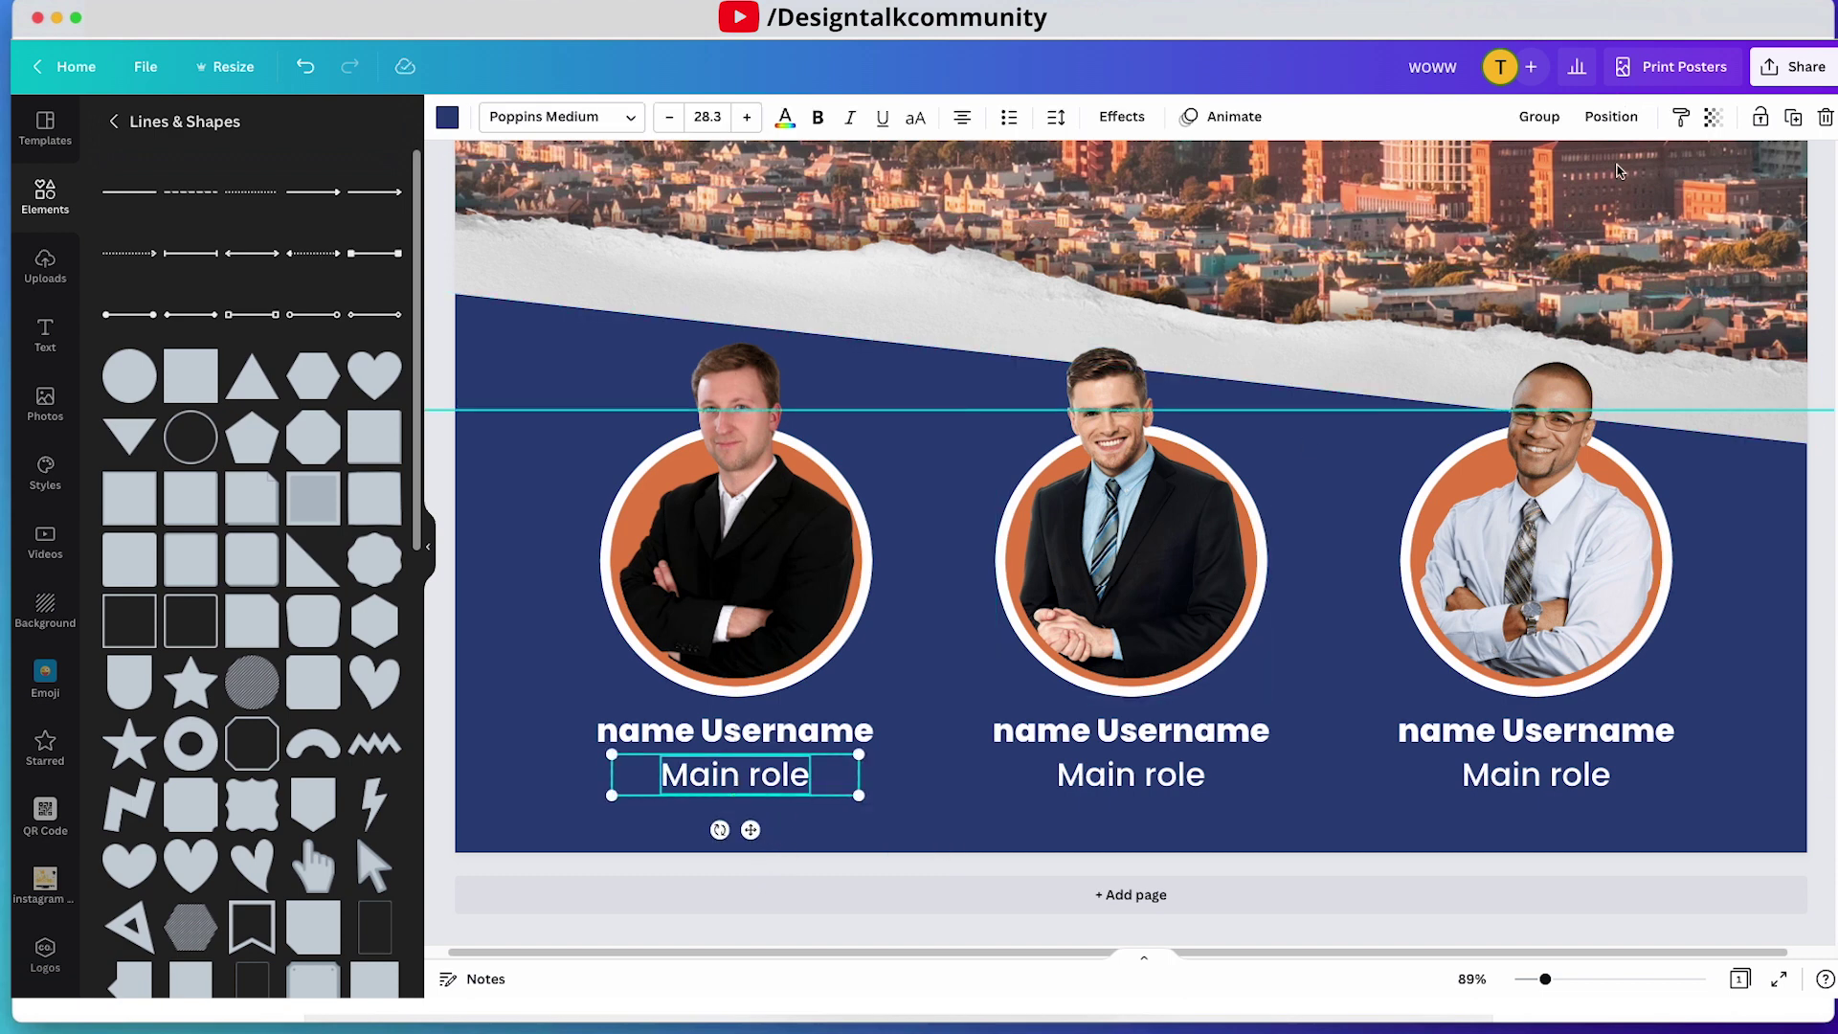
pyautogui.click(1622, 122)
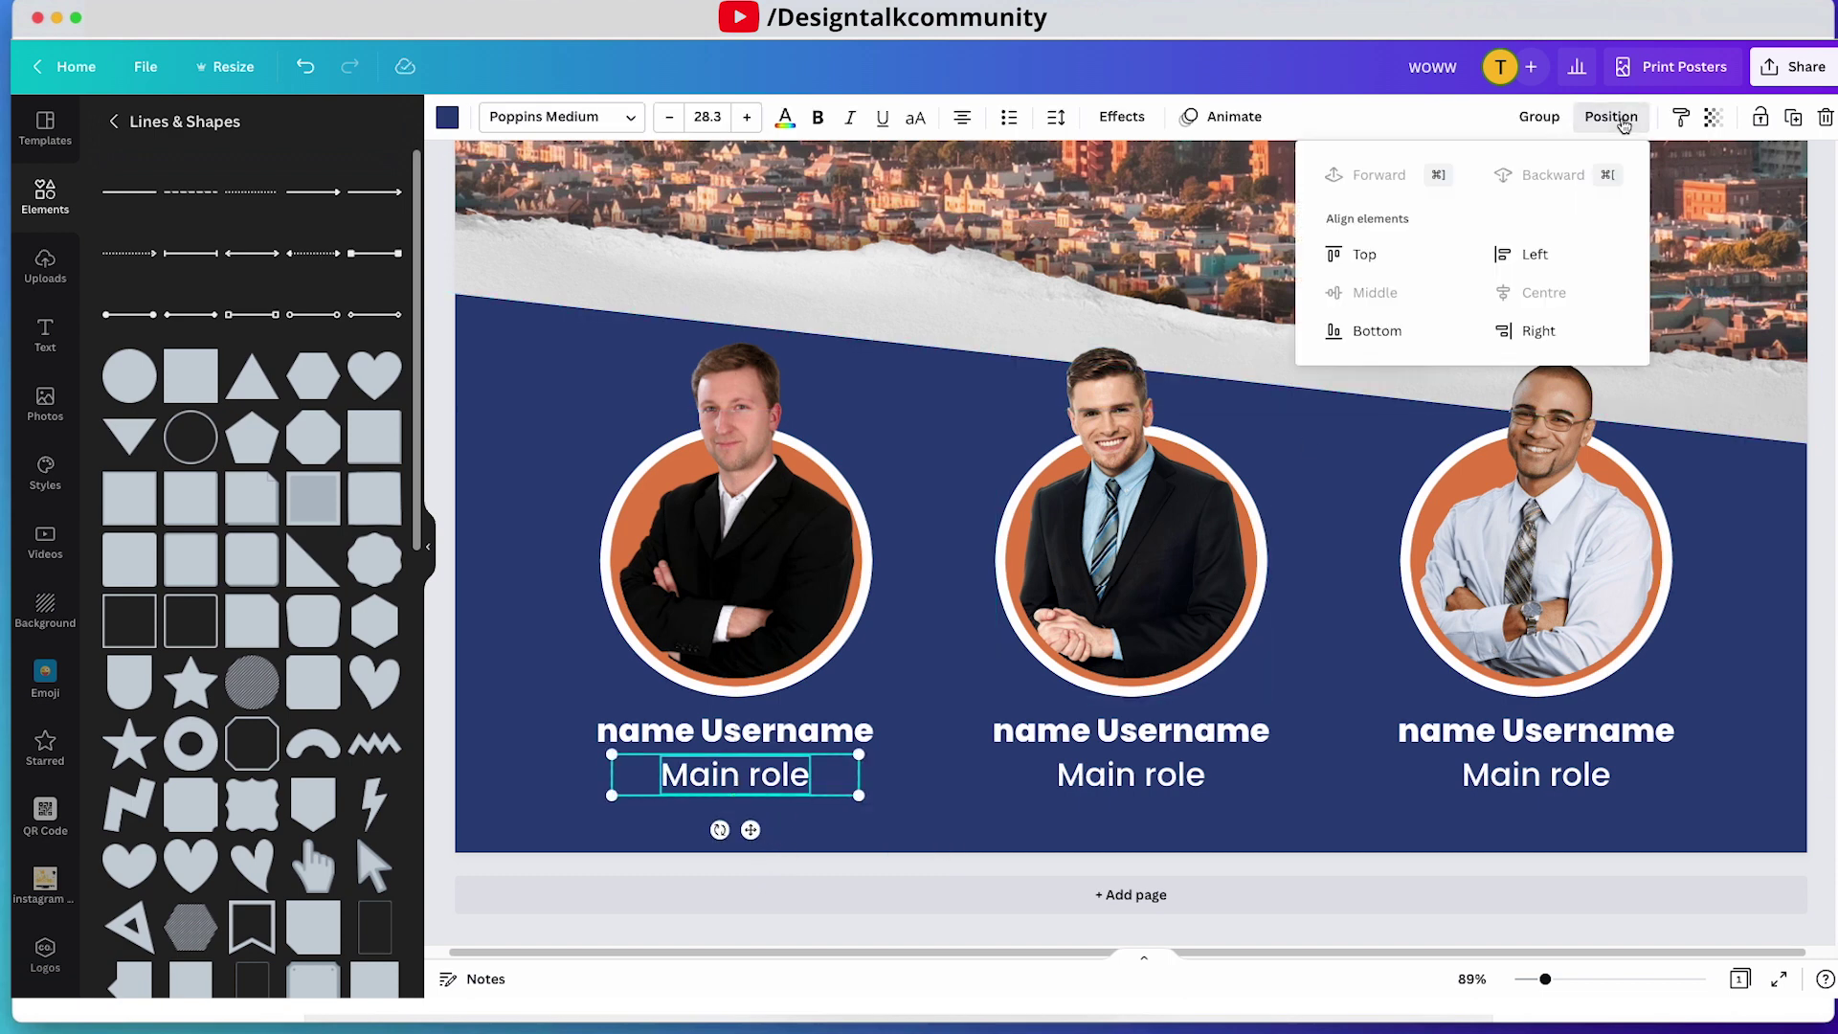
pyautogui.click(917, 773)
# - Recolour the strip behind the left Main role label with the document's orange
pyautogui.click(842, 787)
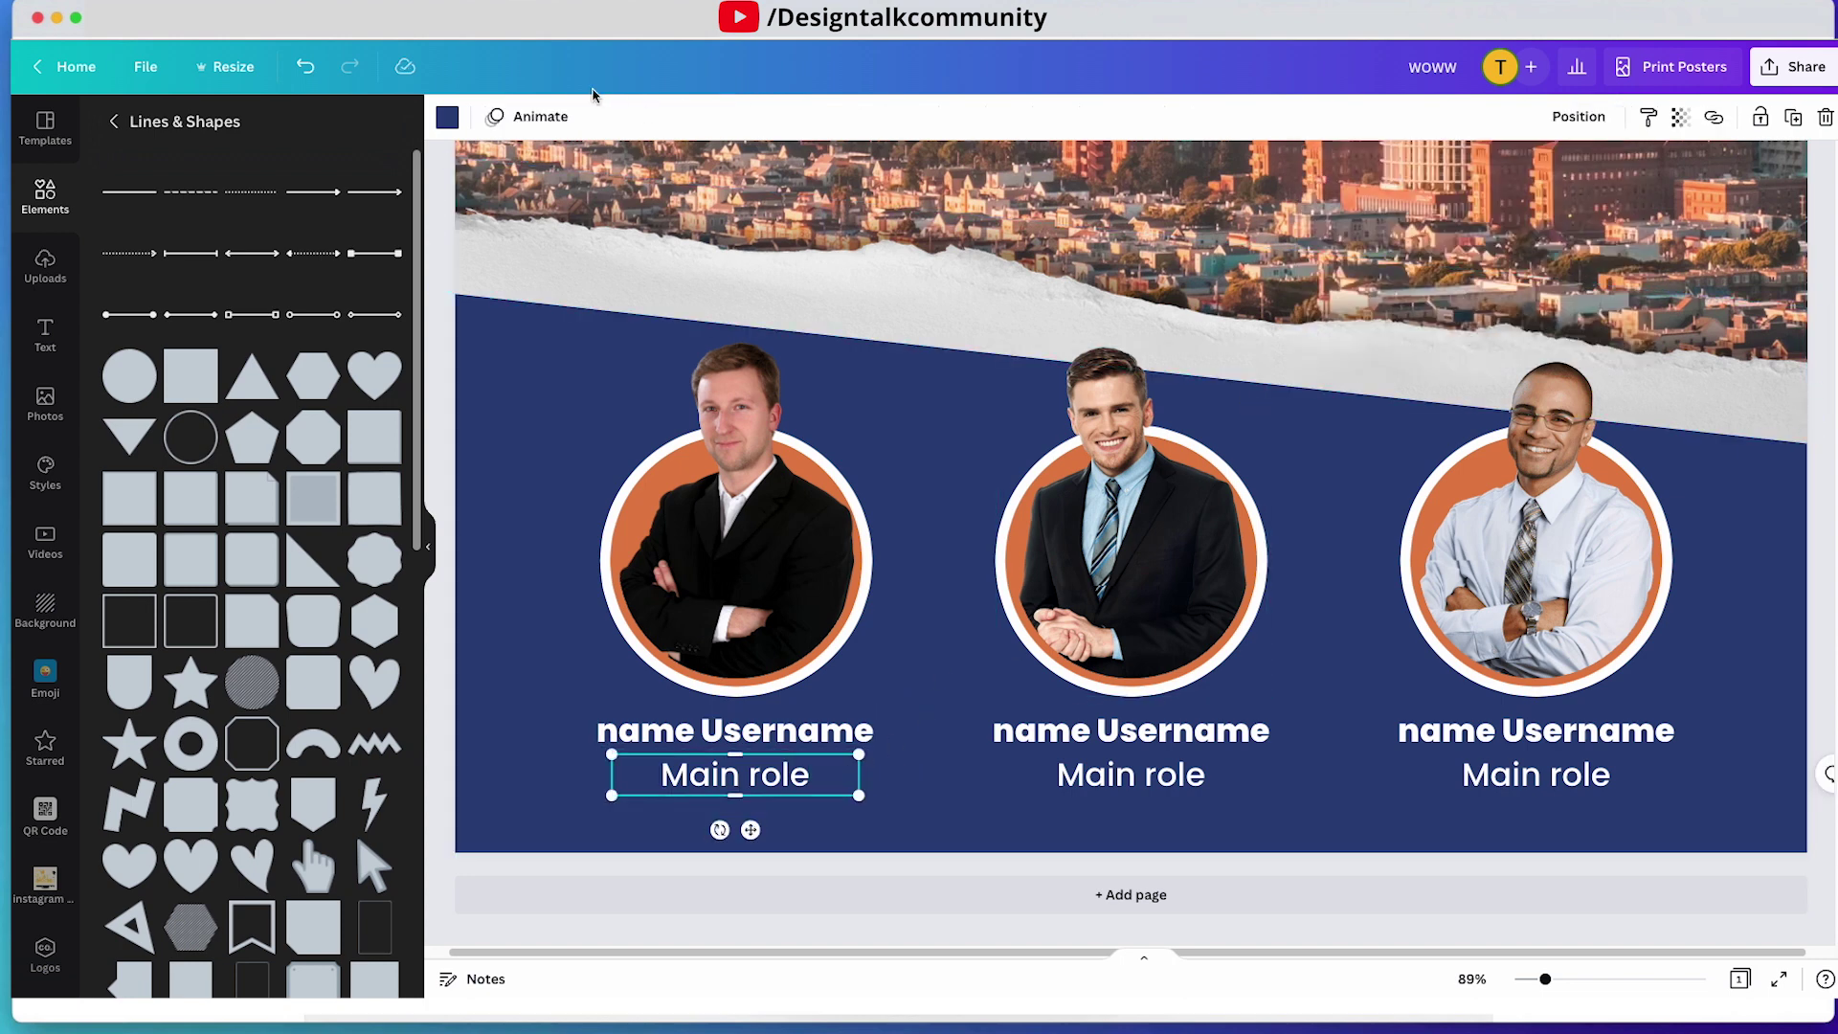
pyautogui.click(447, 117)
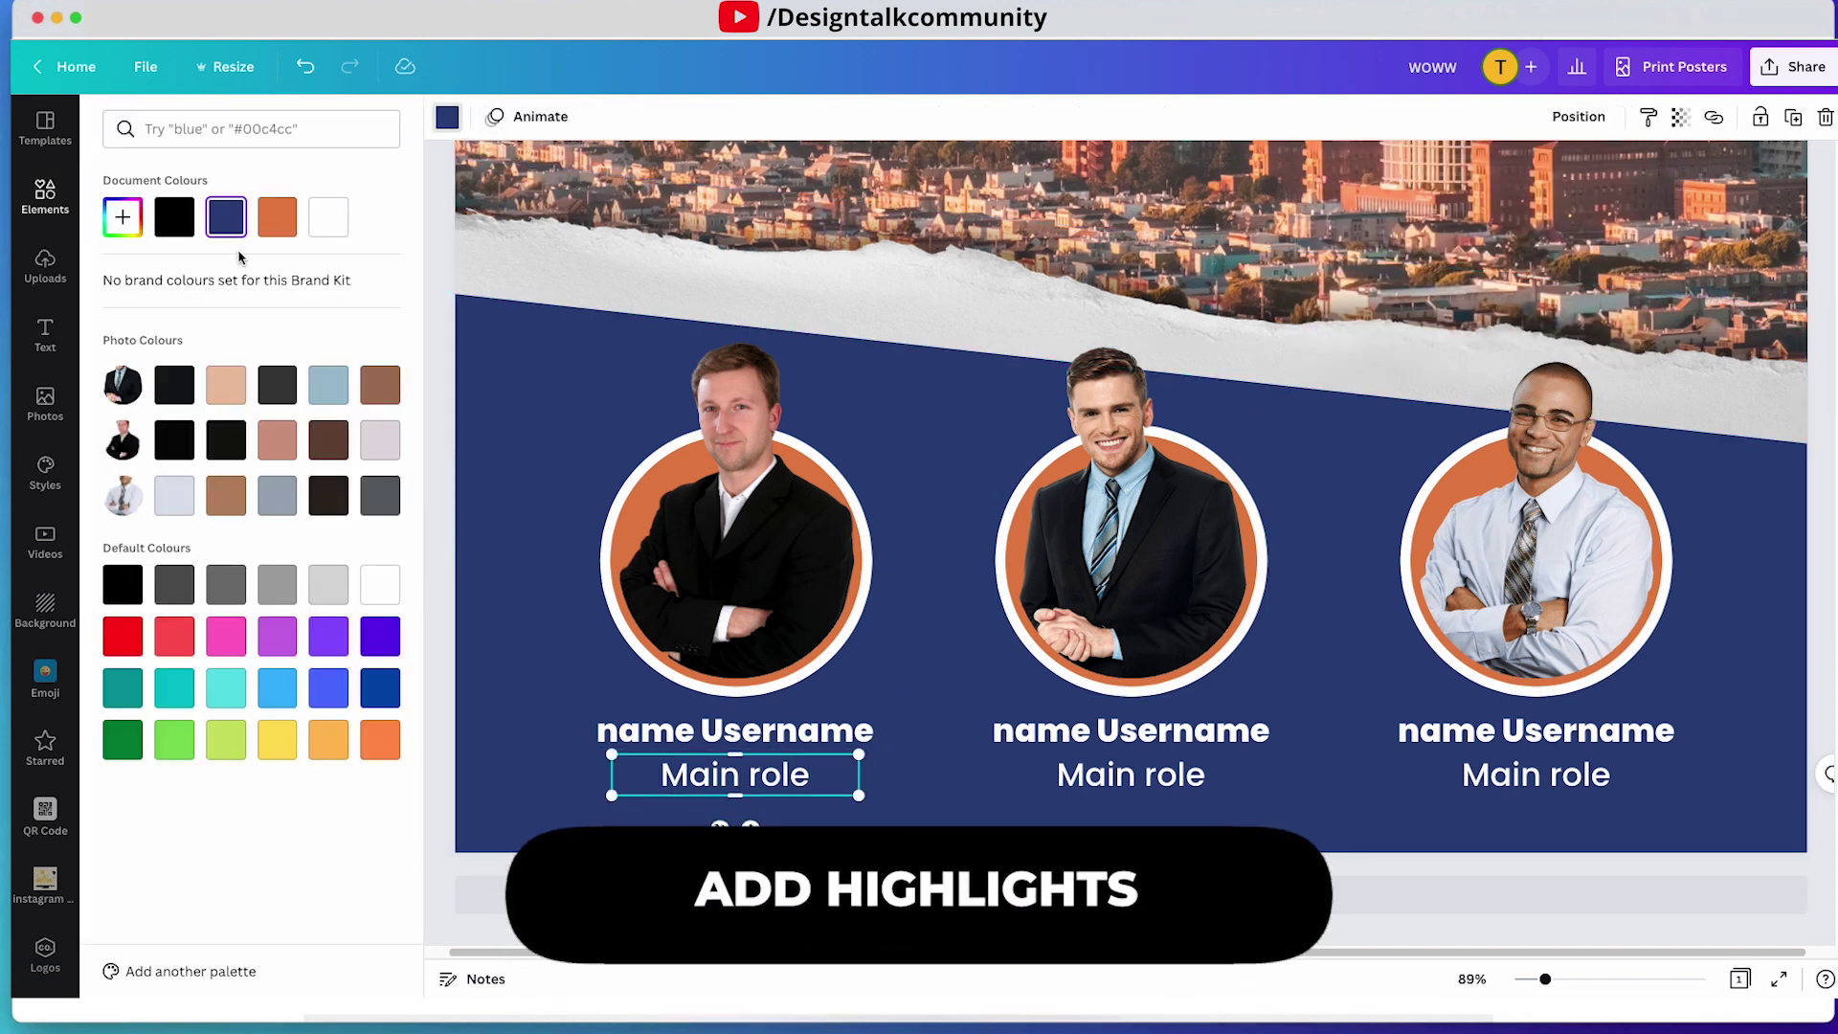
pyautogui.click(279, 220)
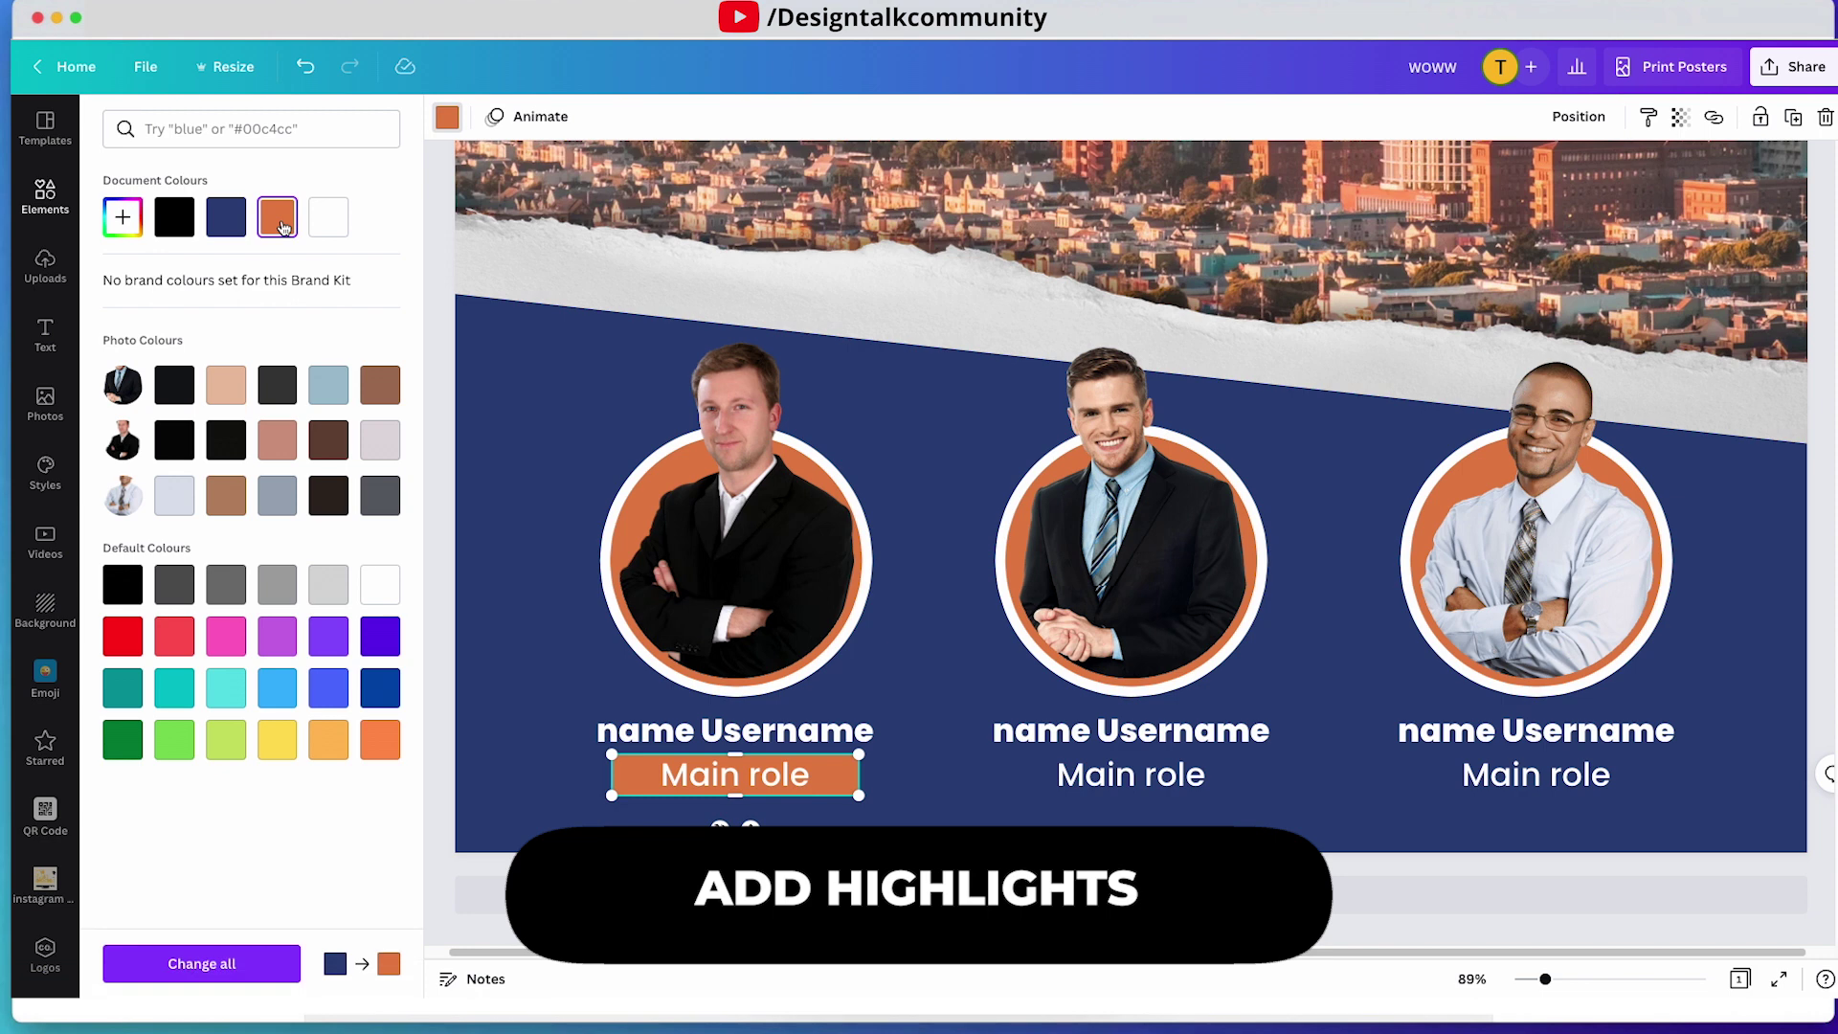
pyautogui.click(502, 503)
# - Group the left Main role label with its orange strip and copy the group beneath the centre name
pyautogui.click(817, 777)
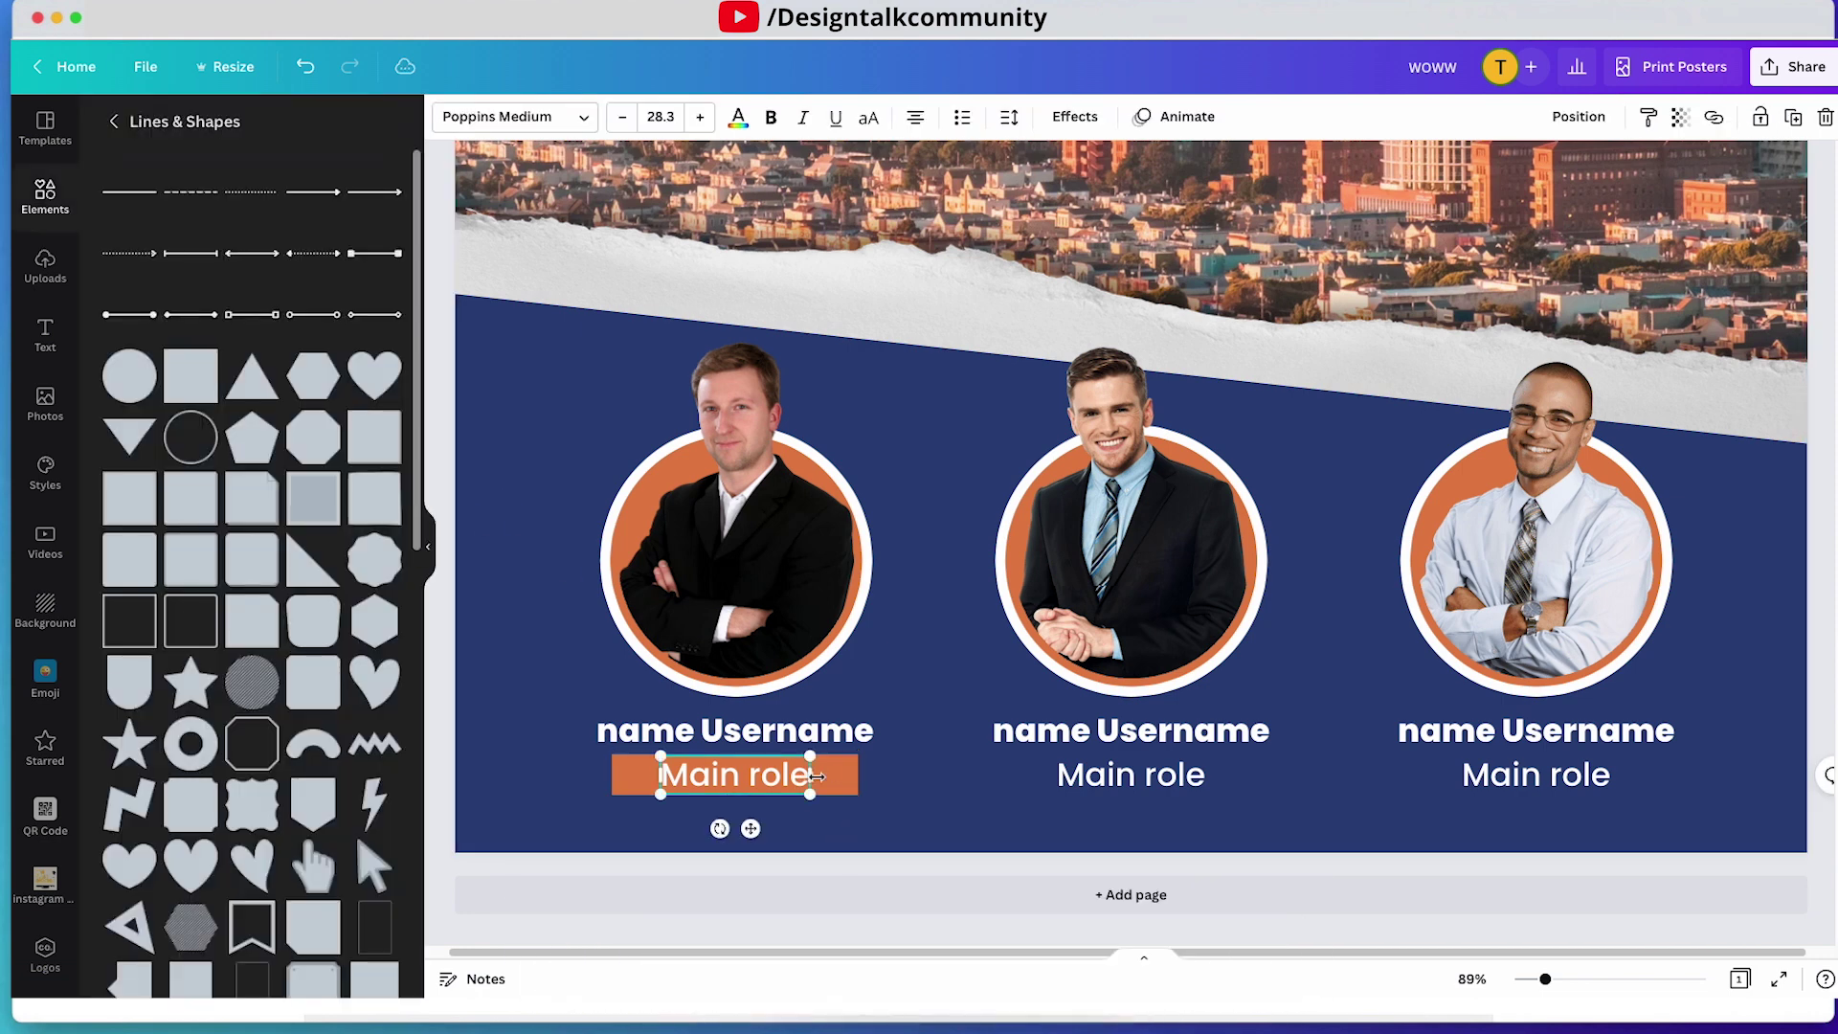
pyautogui.keyDown('shift'); pyautogui.click(847, 783); pyautogui.keyUp('shift')
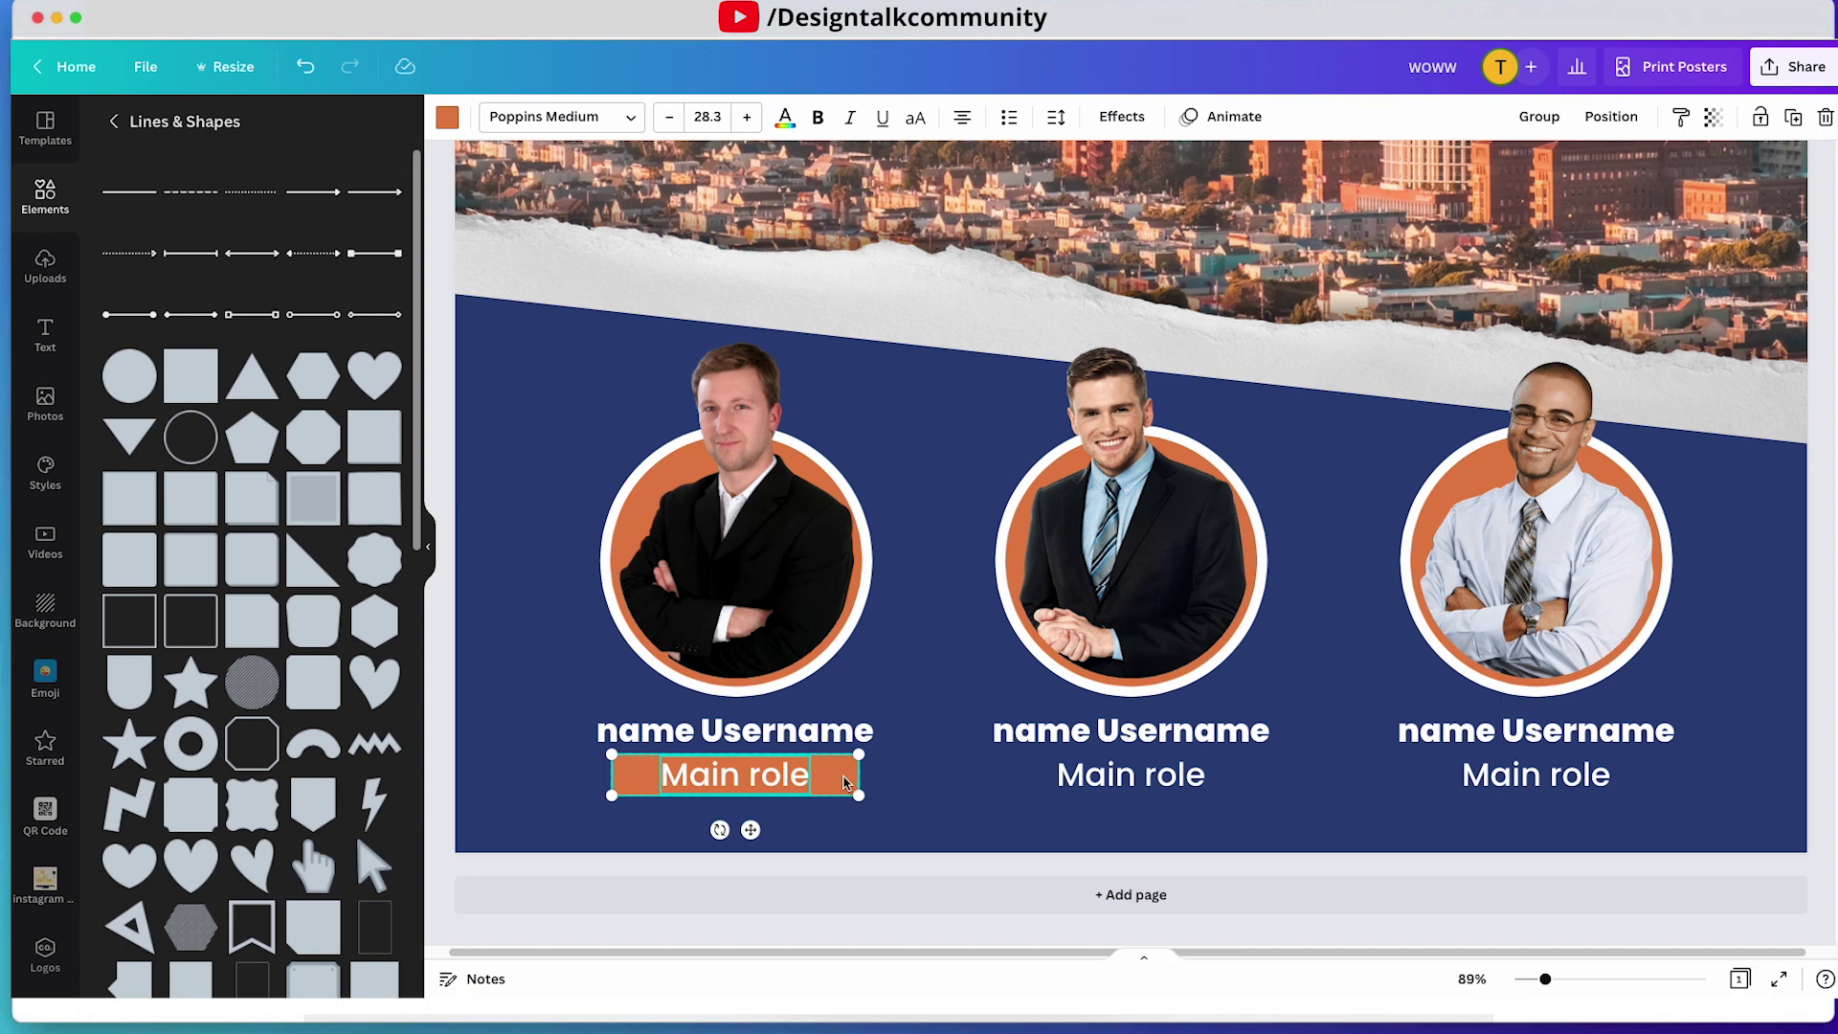
pyautogui.press('super+g')
pyautogui.moveTo(775, 780); pyautogui.dragTo(1157, 778)
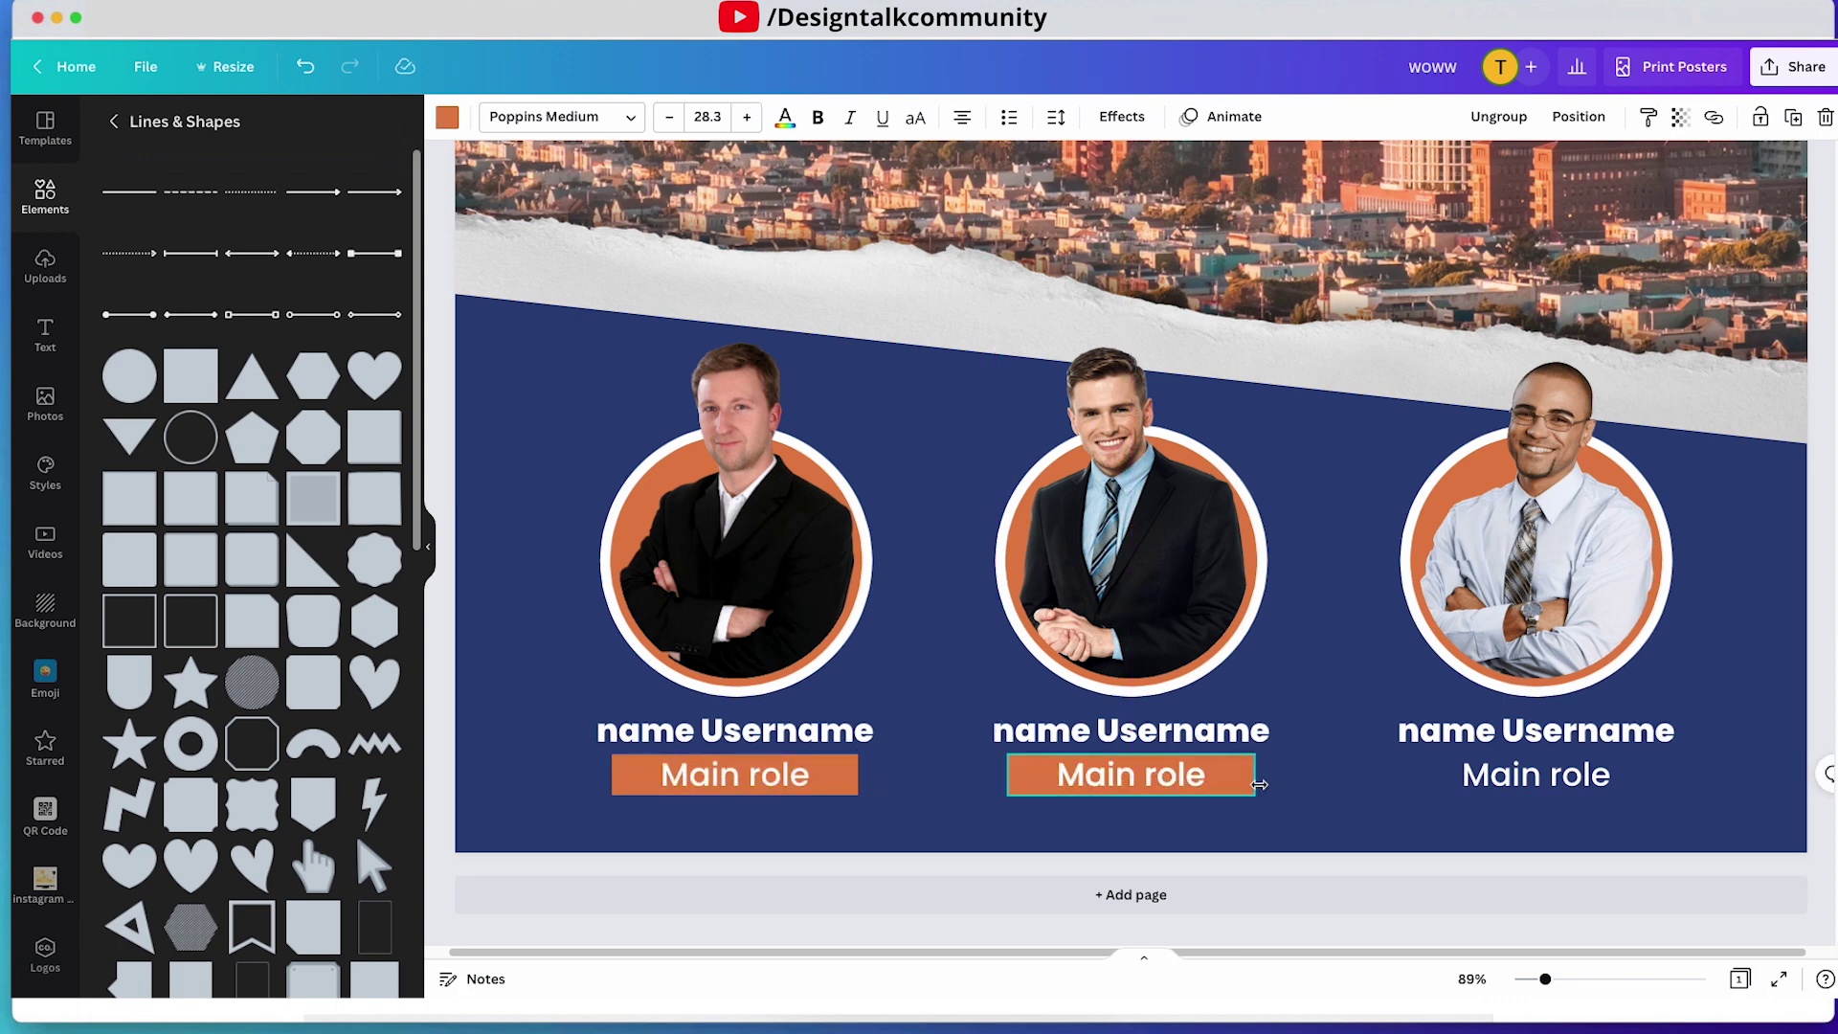
# - Delete the plain Main role label beneath the right name and put a copy of the centre's orange role label there
pyautogui.click(1506, 781)
pyautogui.press('Delete')
pyautogui.click(1193, 783)
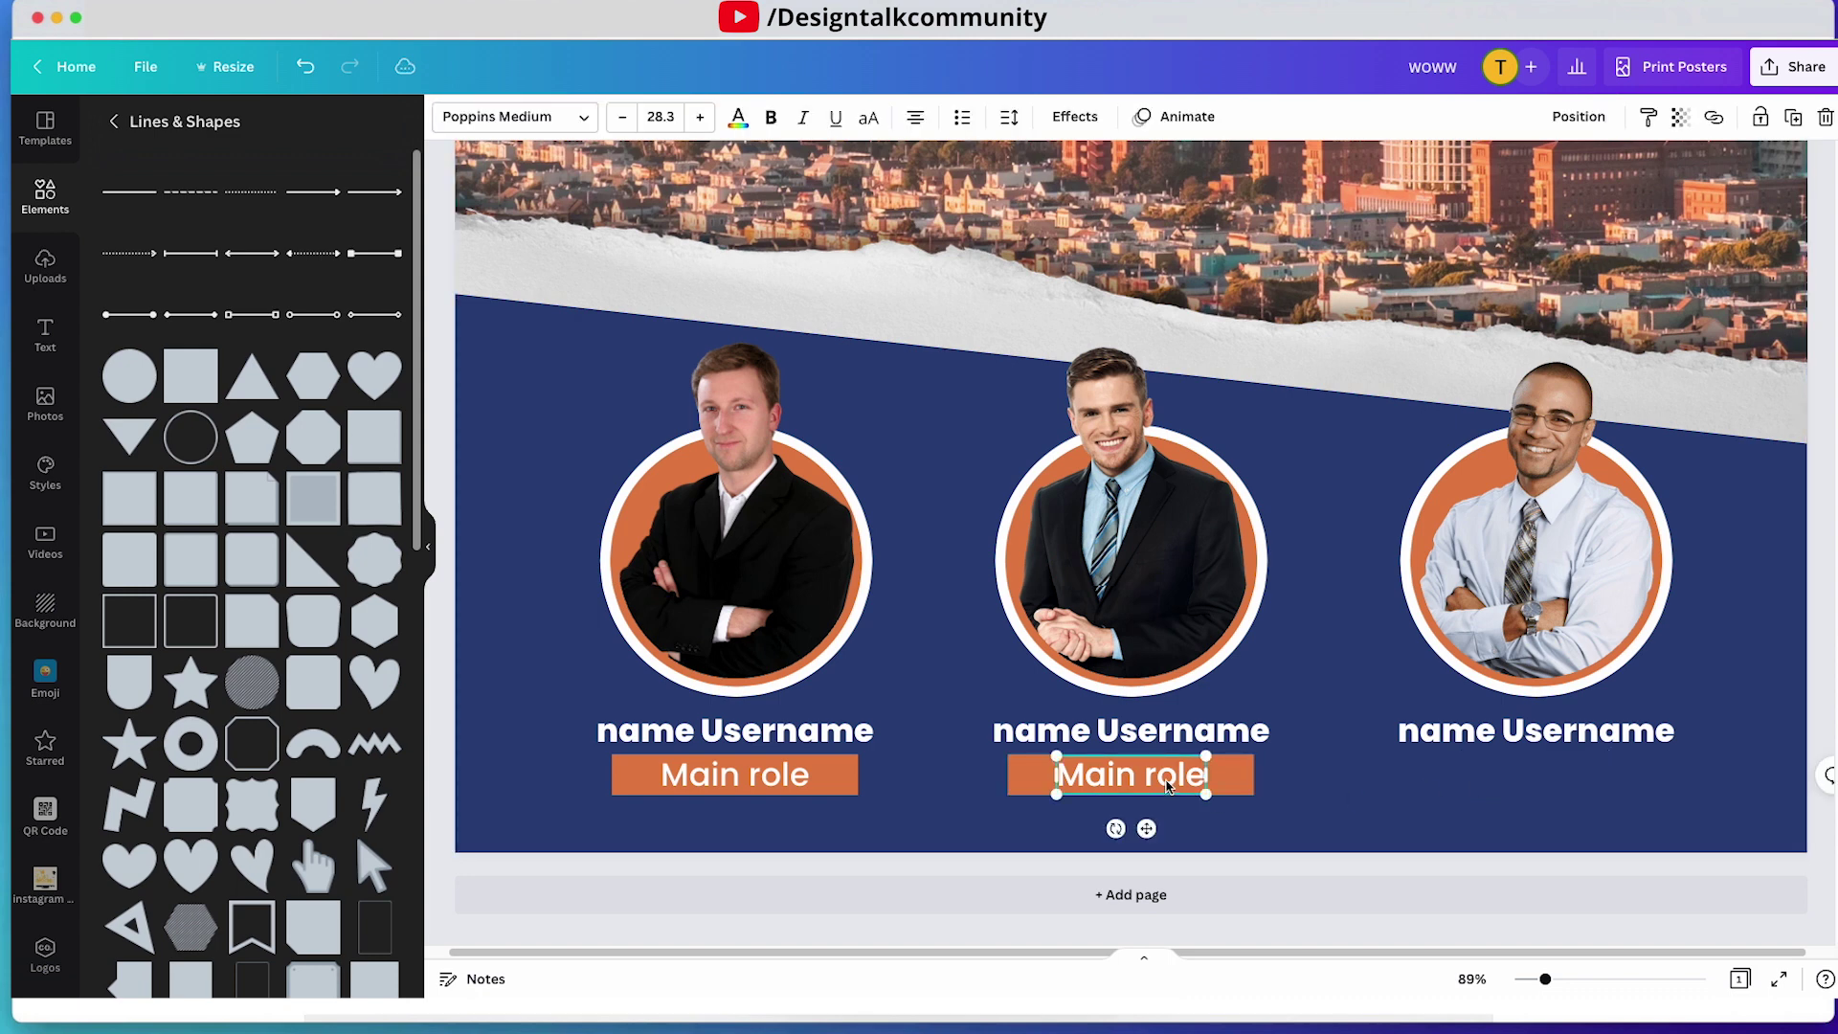
pyautogui.click(1139, 785)
pyautogui.moveTo(1137, 780); pyautogui.dragTo(1357, 796)
pyautogui.press('super+z')
pyautogui.click(1142, 777)
pyautogui.moveTo(1144, 782); pyautogui.dragTo(1555, 785)
pyautogui.click(1729, 687)
# - Search the elements for "social icon" and add the rounded-square Facebook icon to the poster
pyautogui.click(1480, 976)
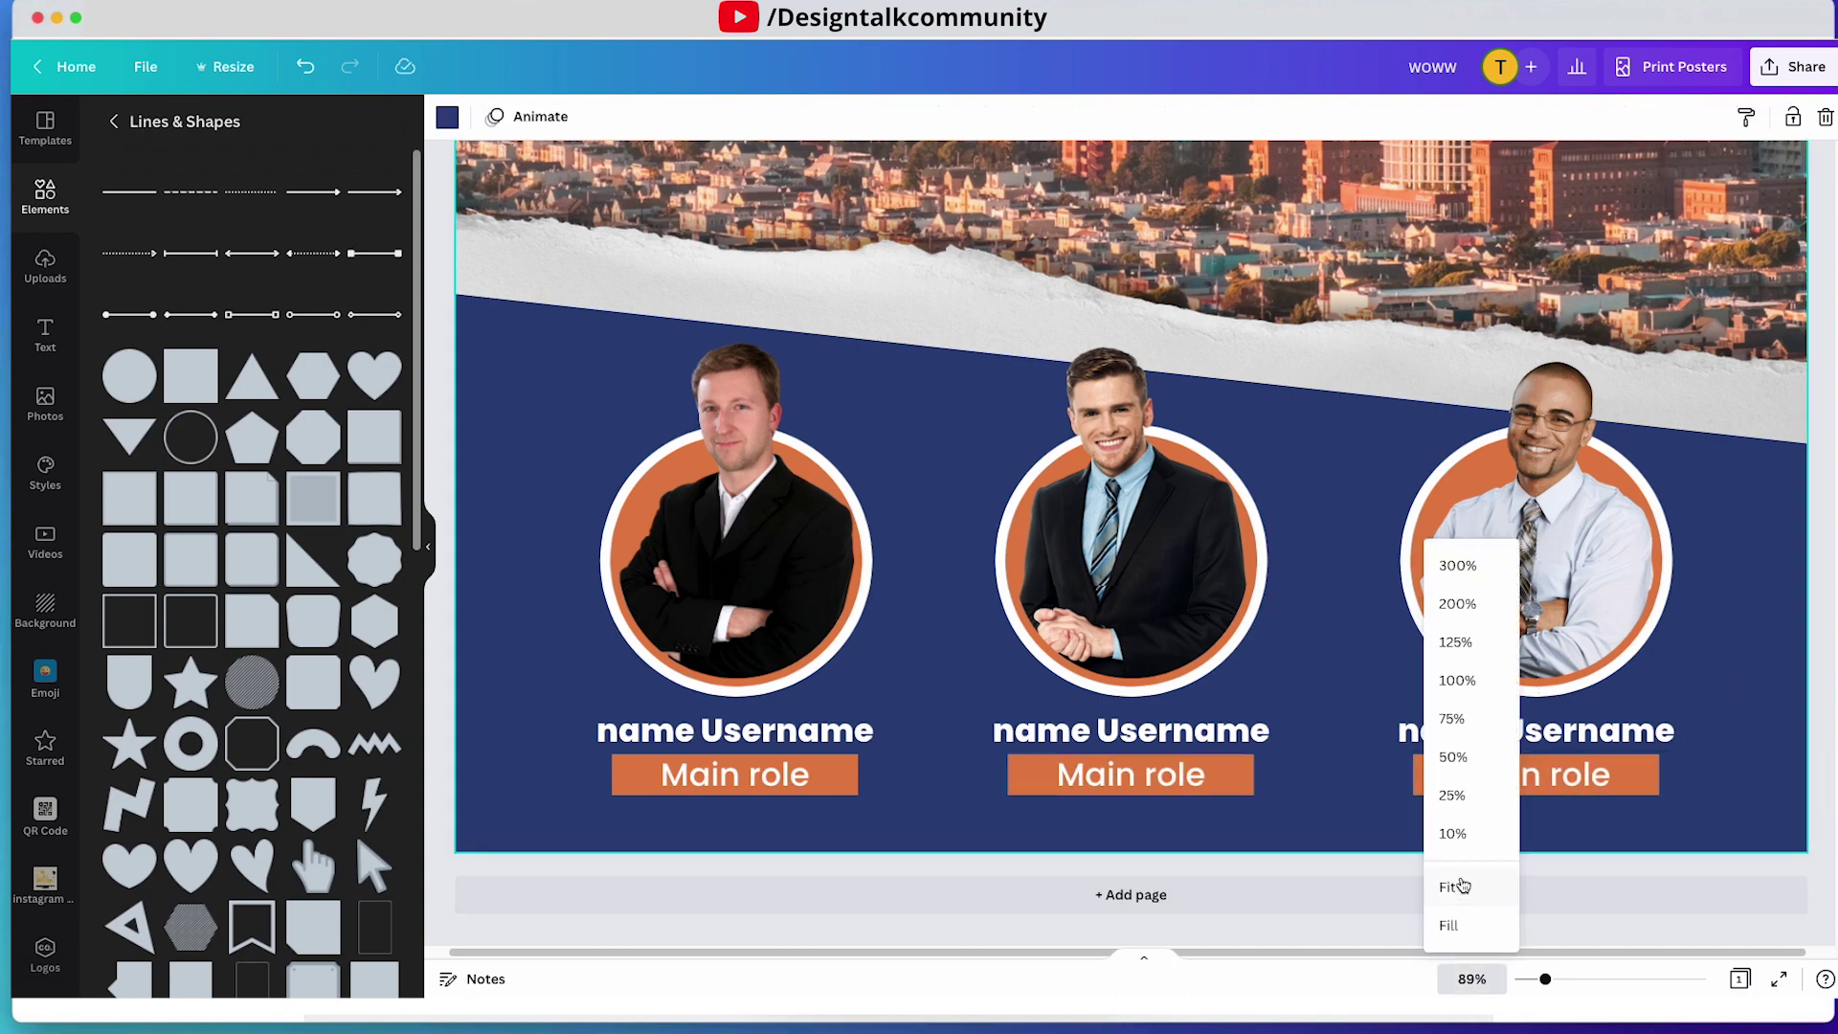
pyautogui.click(1462, 869)
pyautogui.click(1529, 687)
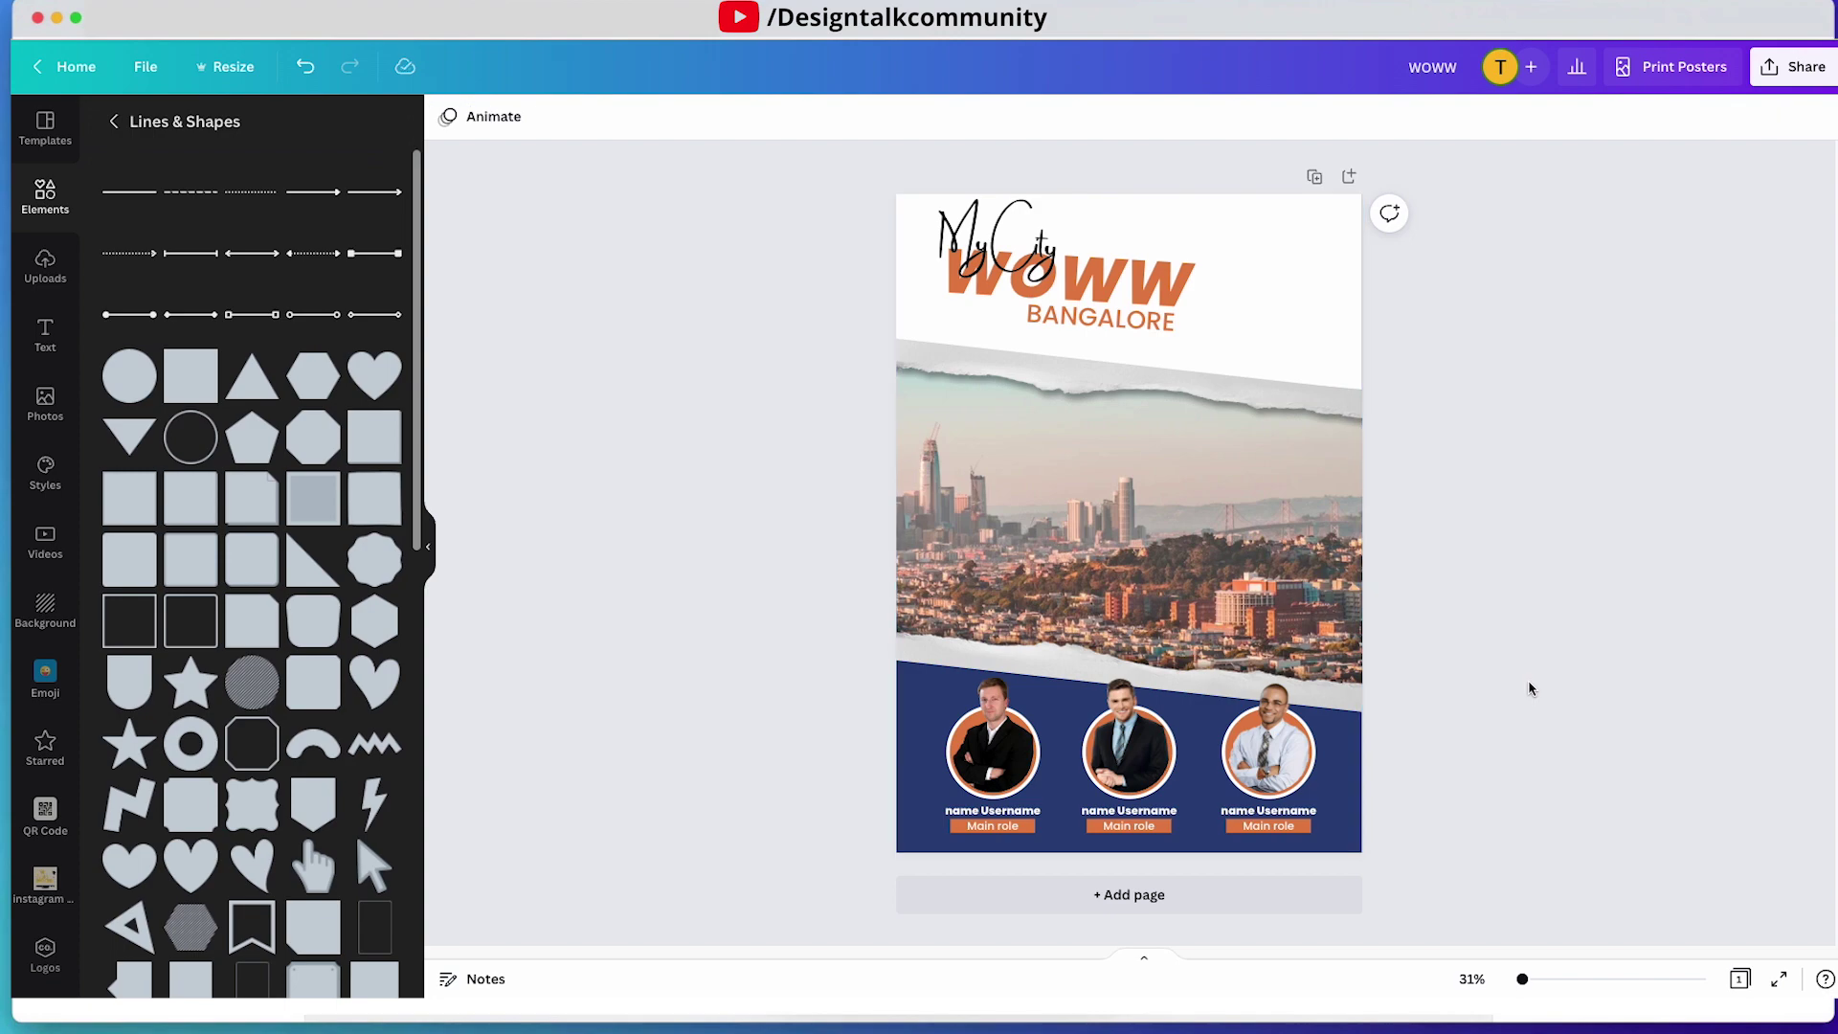
pyautogui.click(1533, 977)
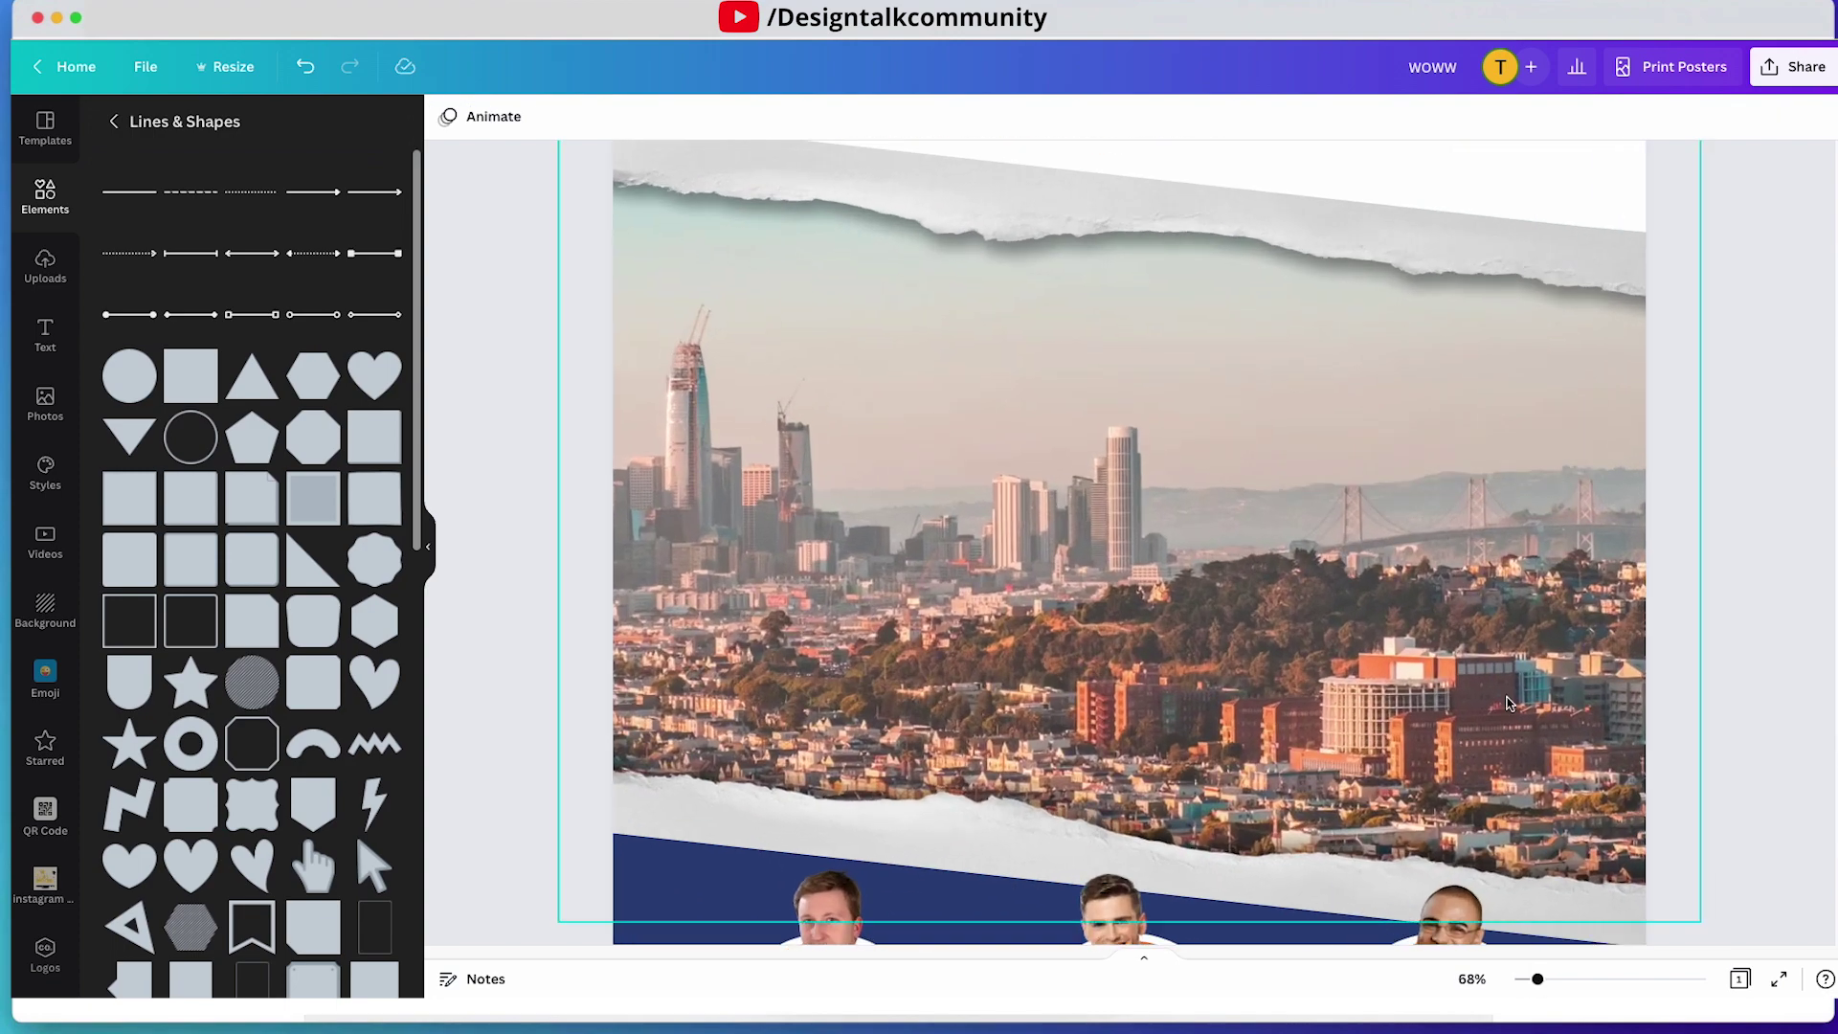
pyautogui.scroll(5, 1485, 635)
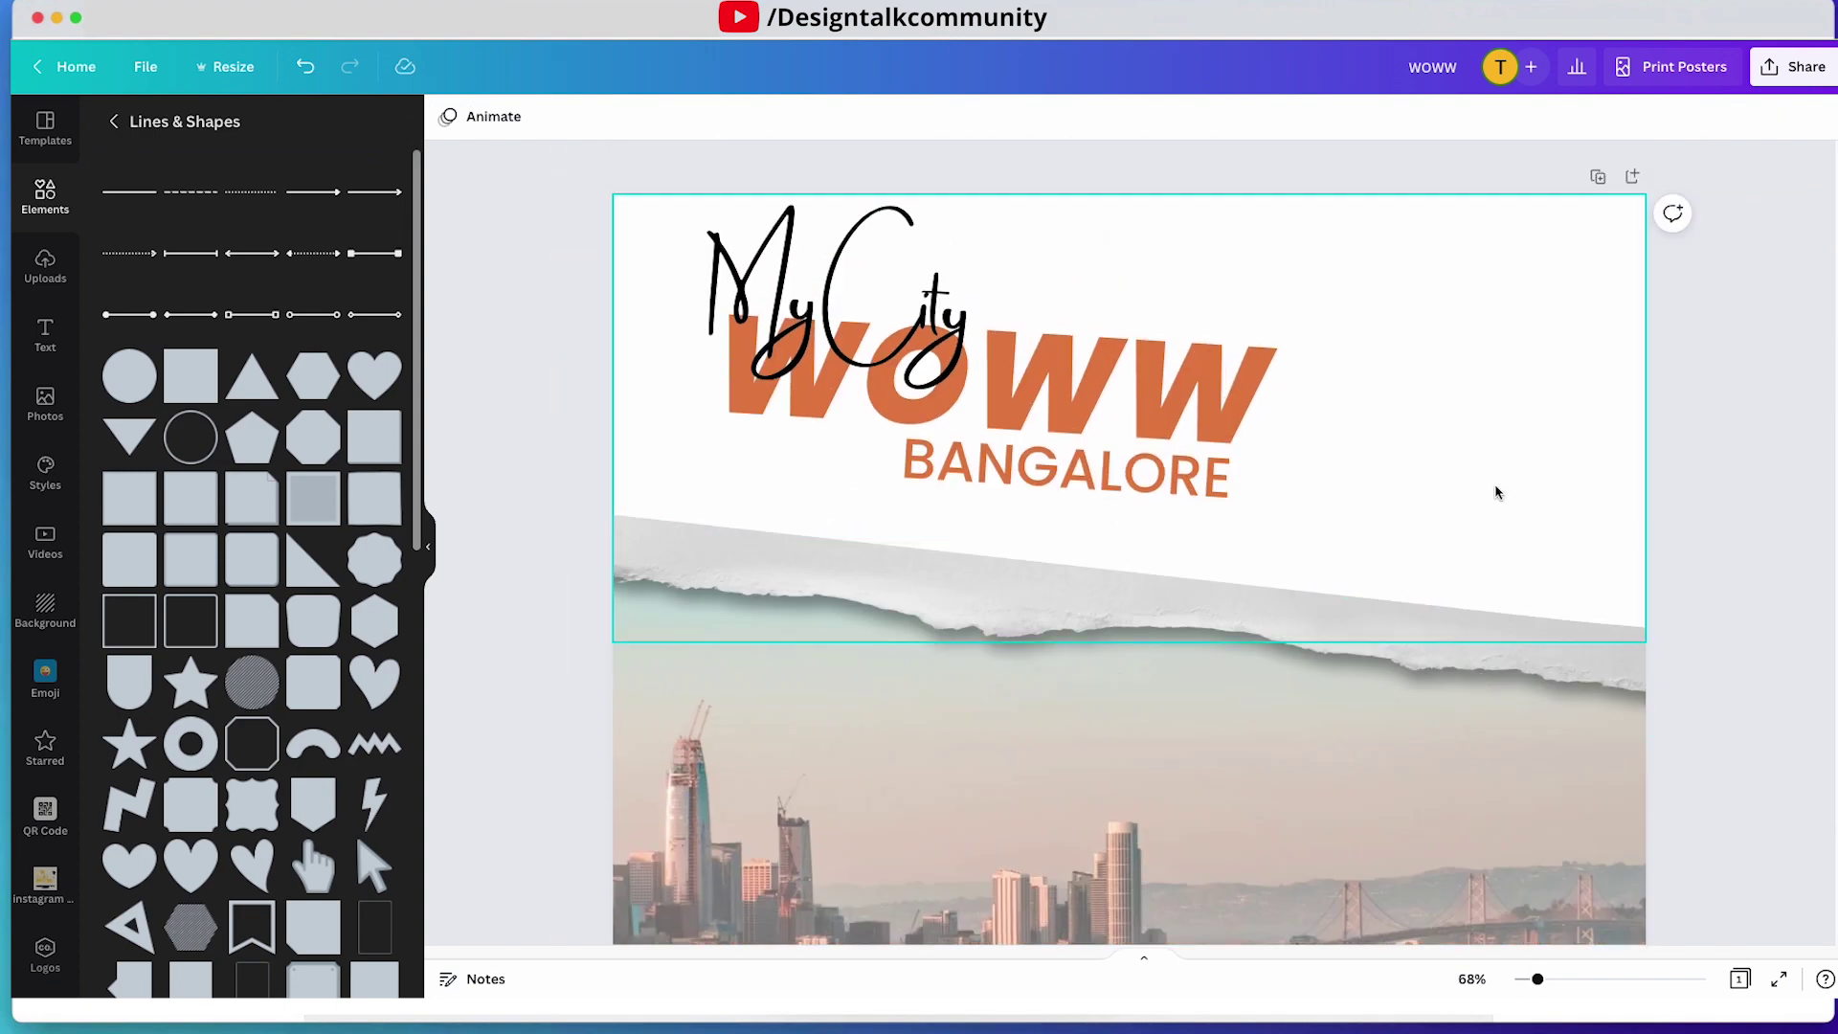
pyautogui.click(114, 121)
pyautogui.write('social icon')
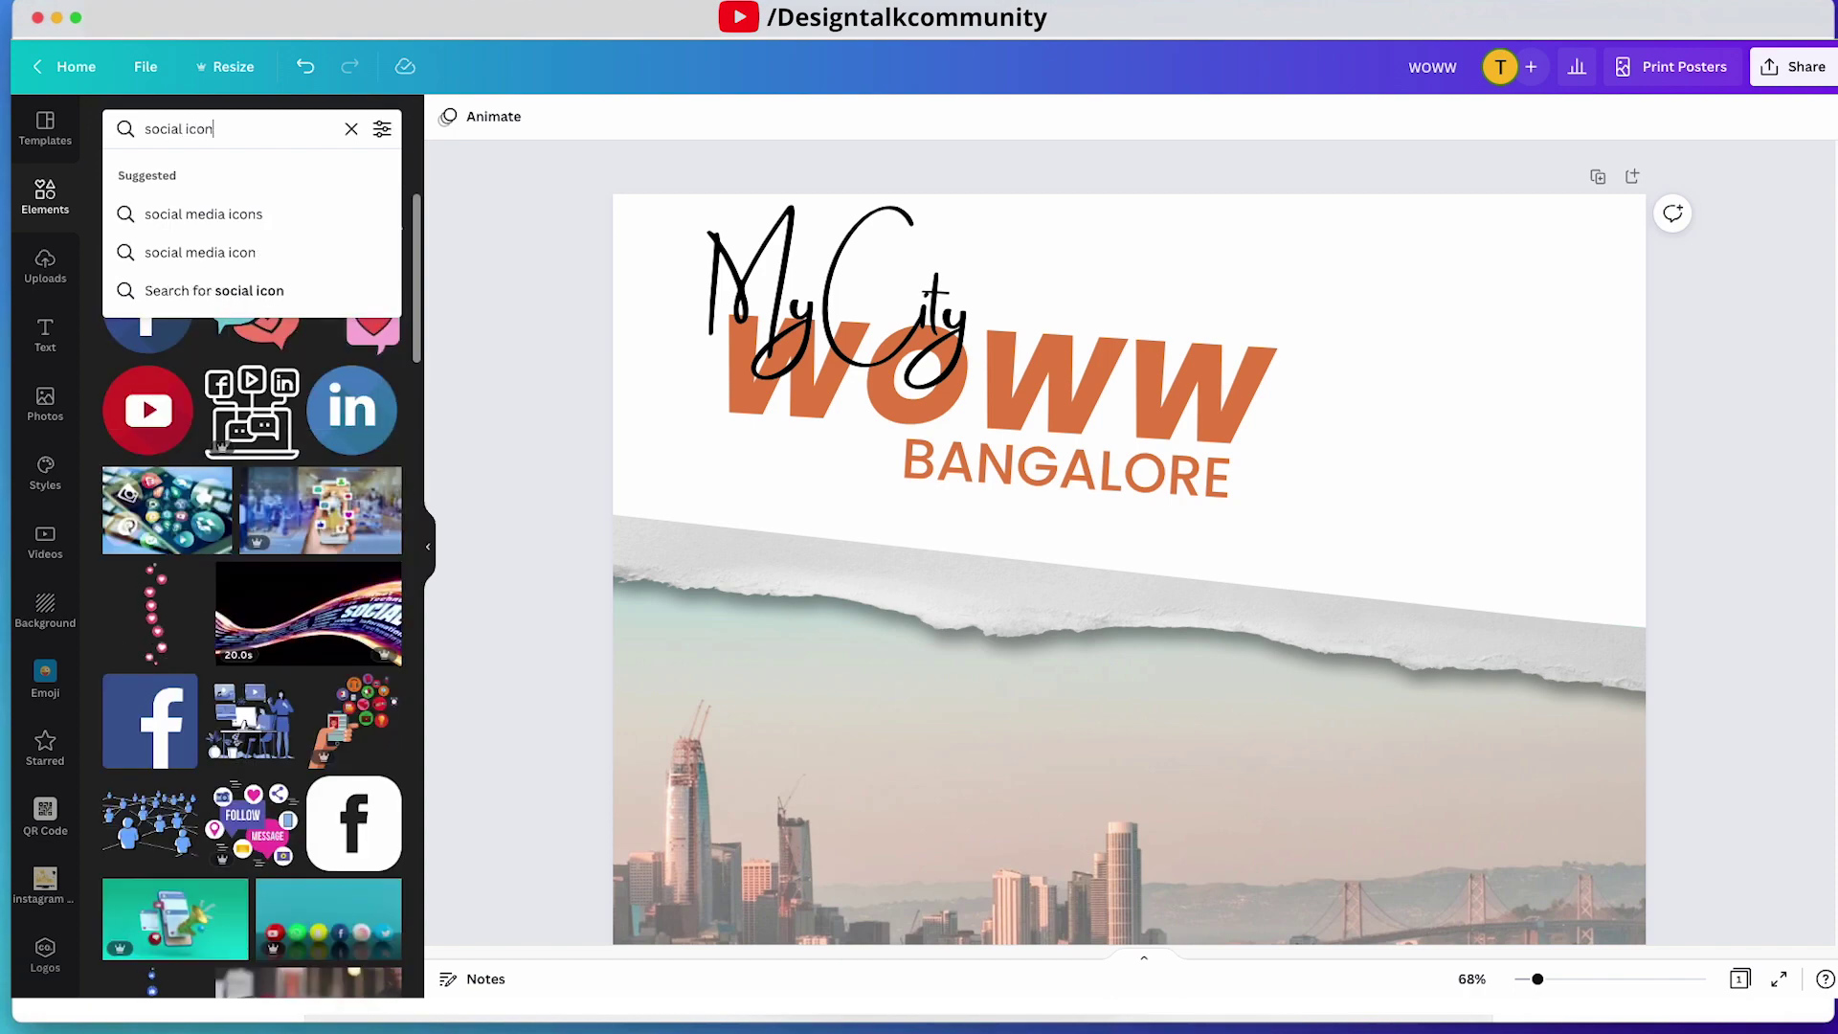
pyautogui.press('Return')
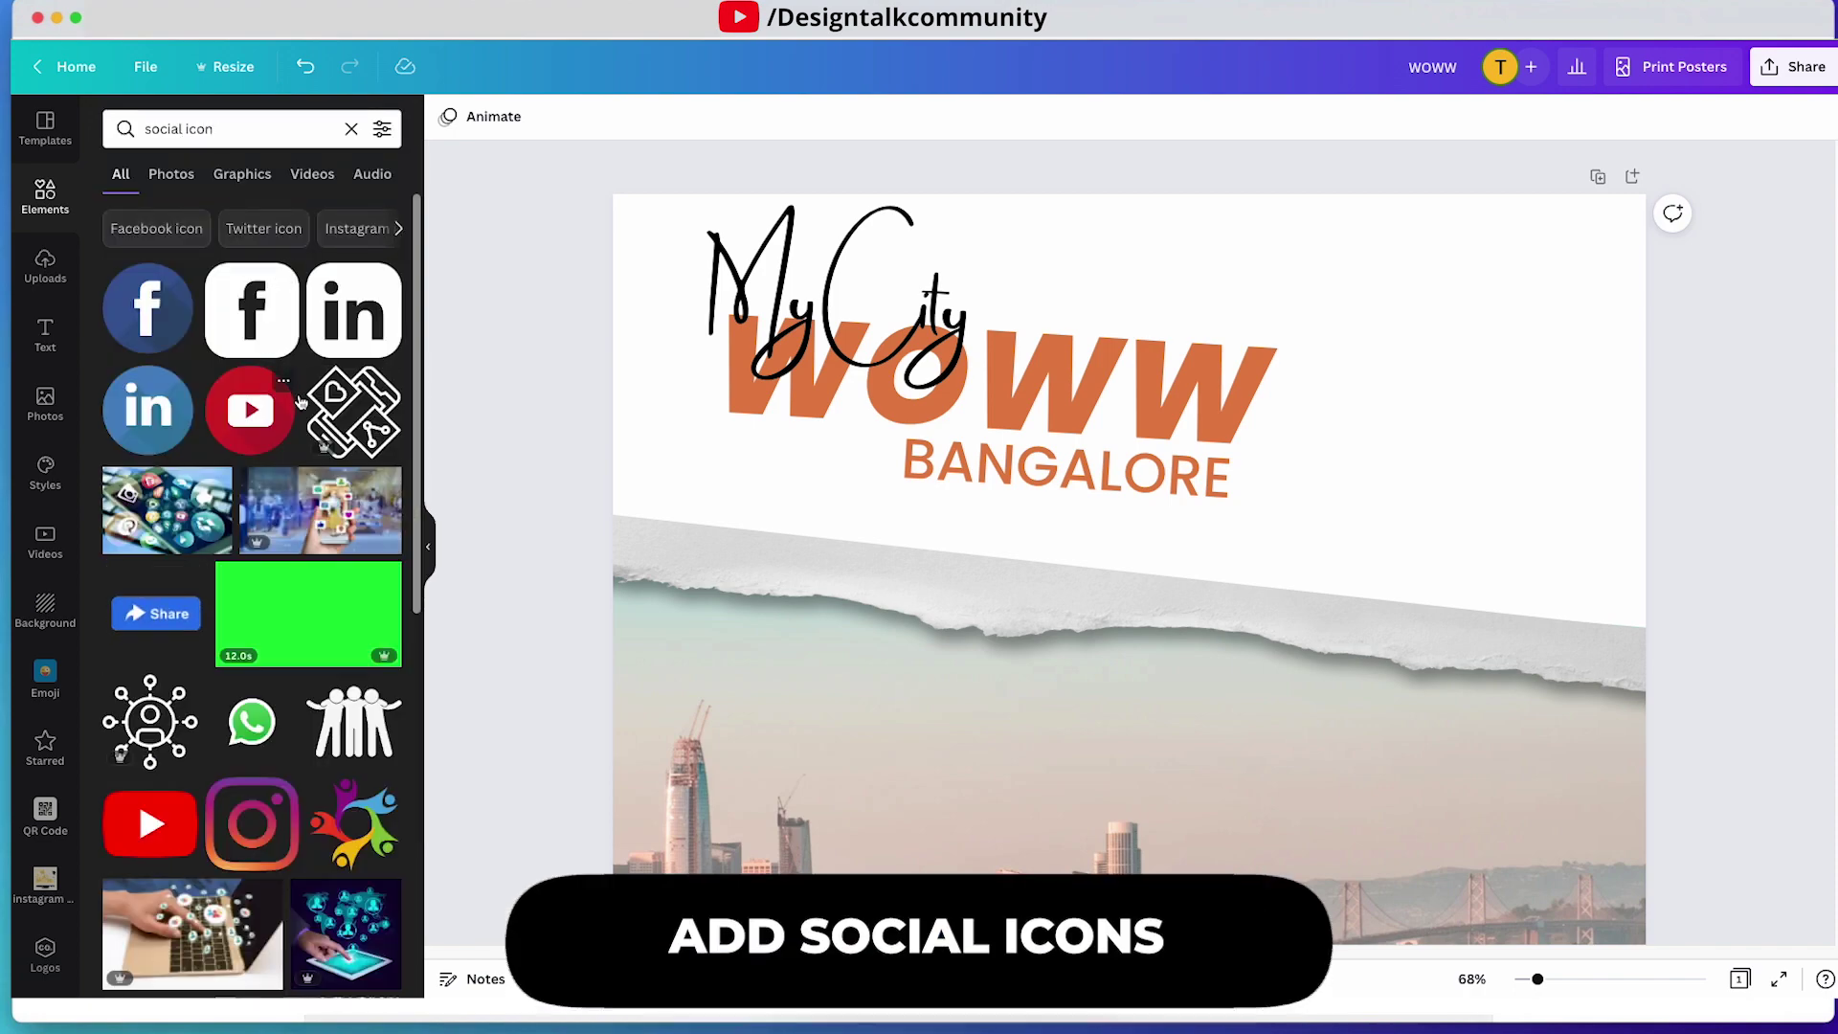
pyautogui.scroll(-10, 355, 593)
pyautogui.scroll(10, 336, 533)
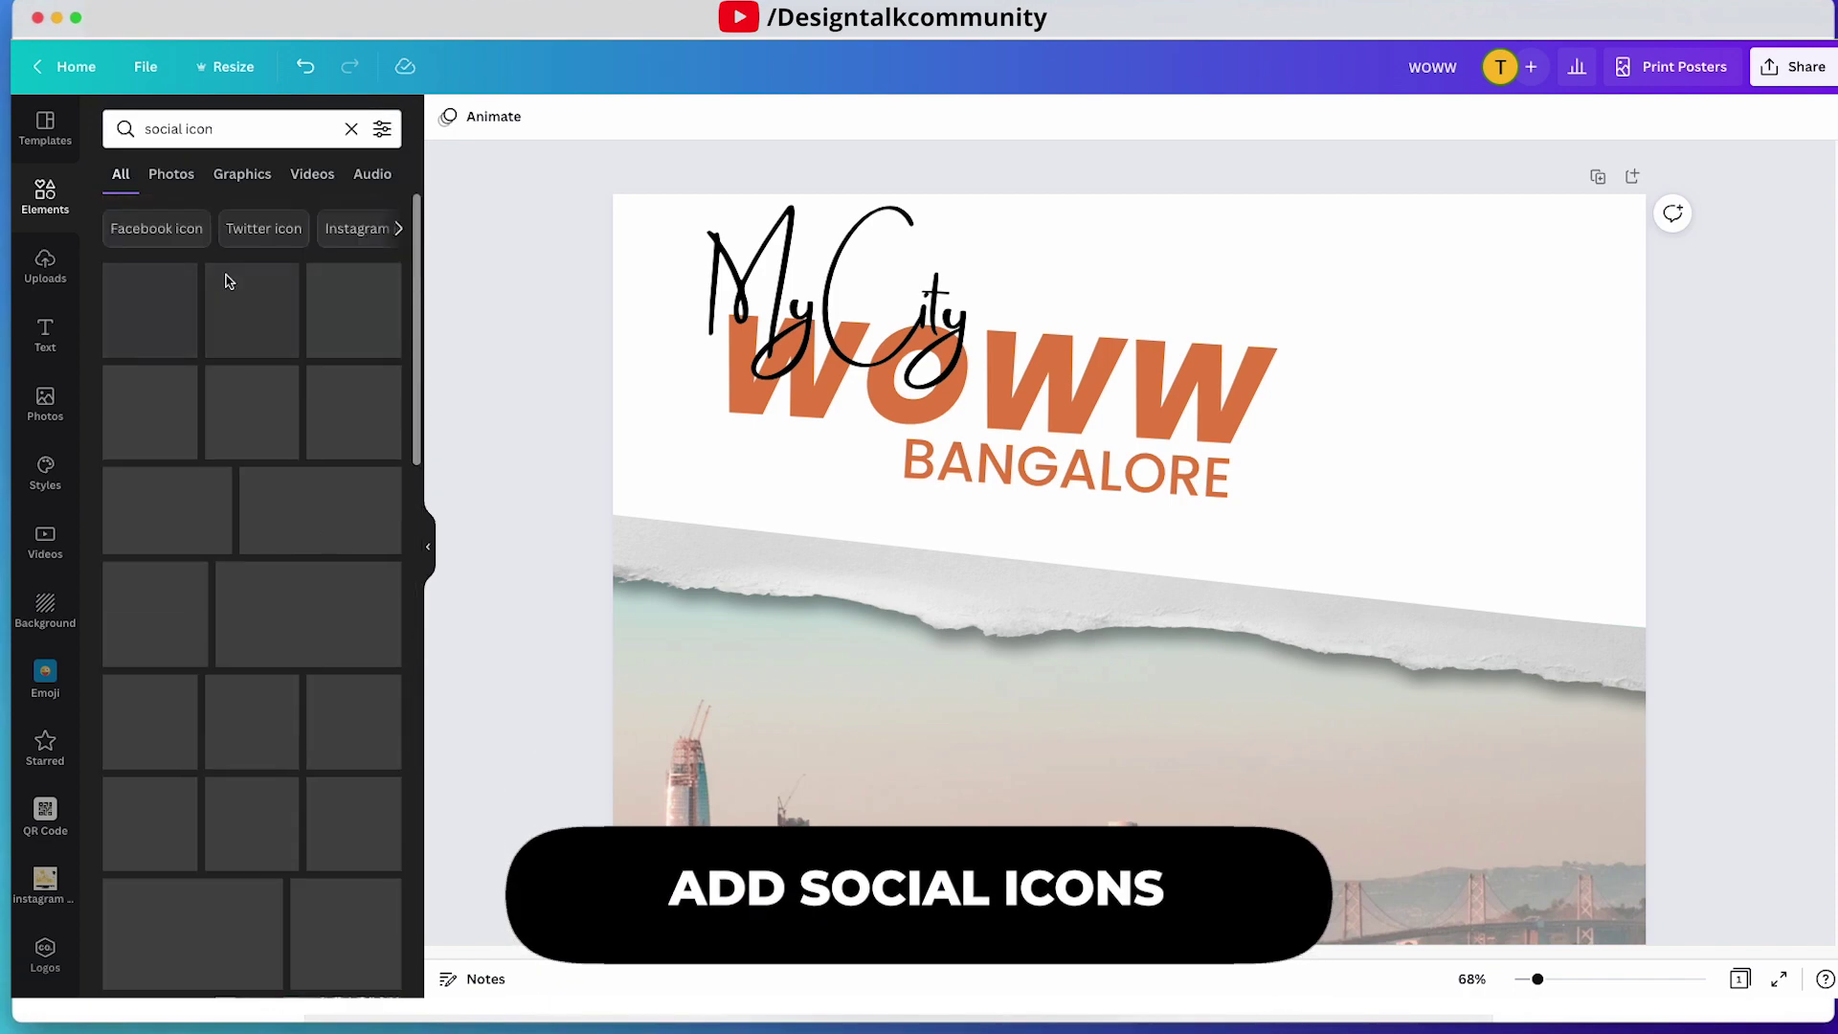
pyautogui.click(252, 310)
# - Shrink the Facebook icon, place it in the upper right of the poster's white header and recolour it orange
pyautogui.moveTo(1239, 784); pyautogui.dragTo(1435, 260)
pyautogui.moveTo(1119, 607); pyautogui.dragTo(1424, 245)
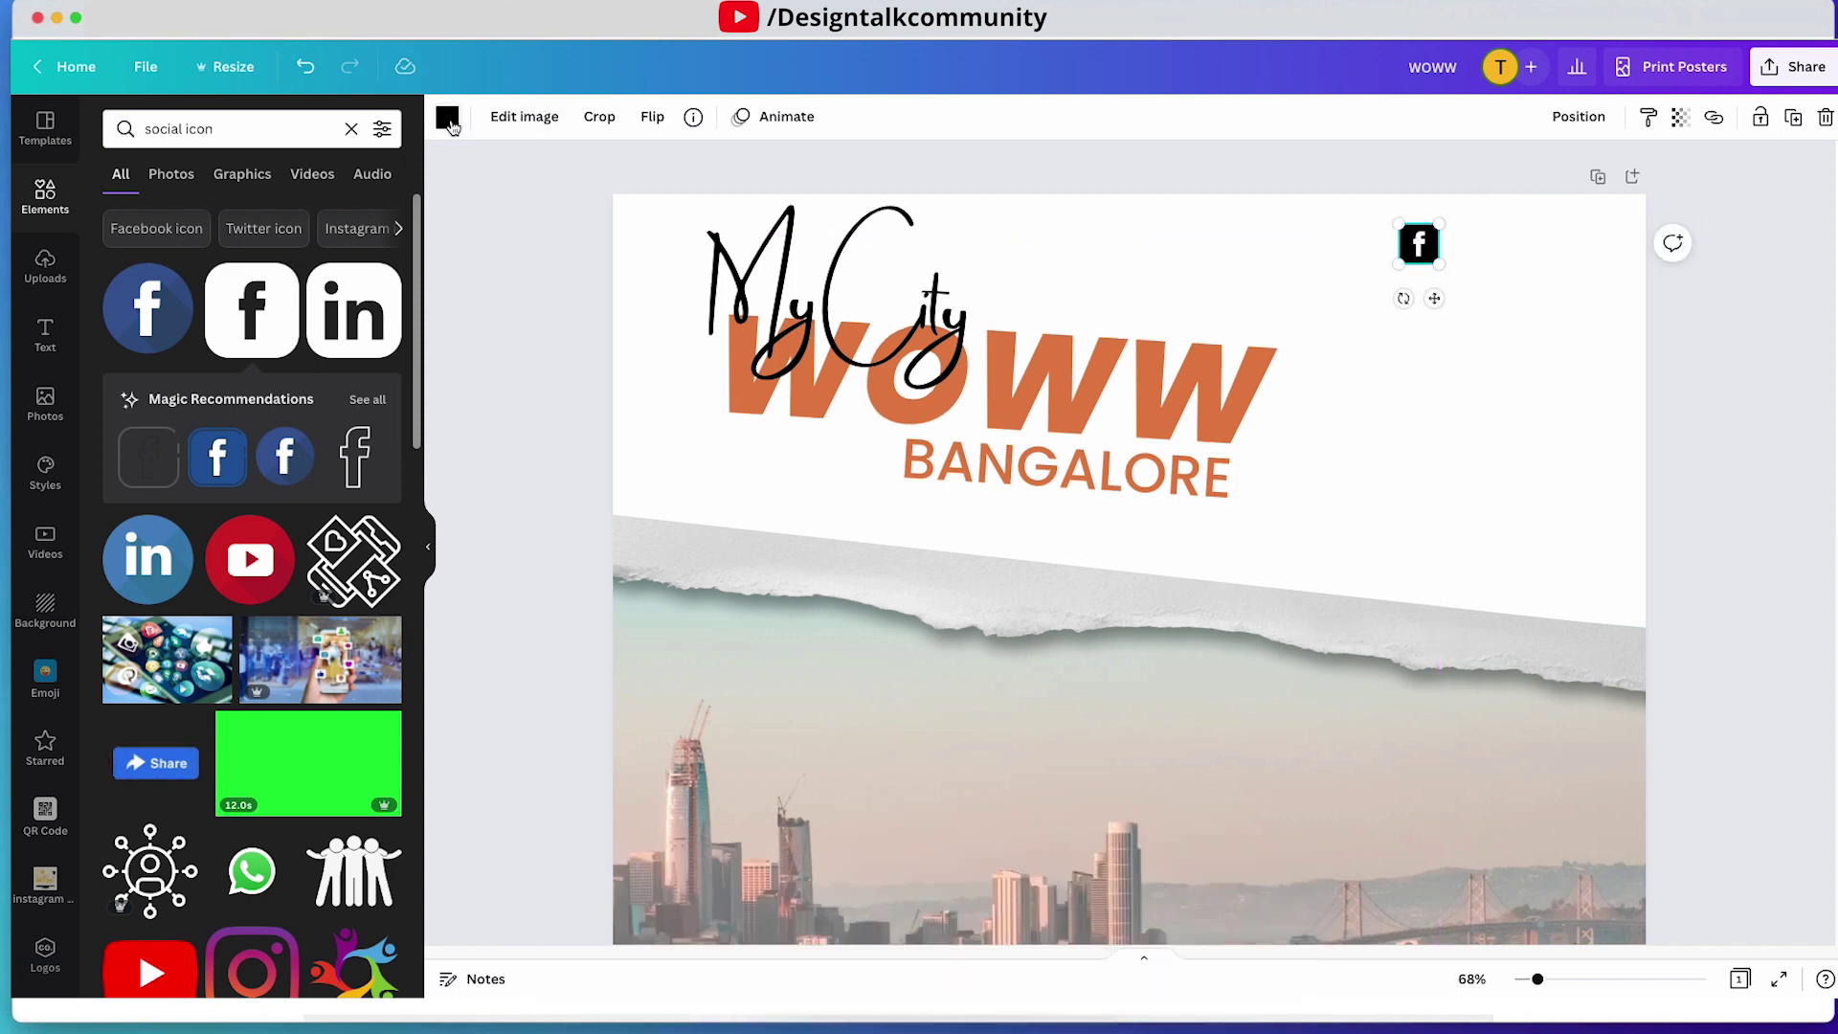
pyautogui.click(447, 117)
pyautogui.click(1380, 459)
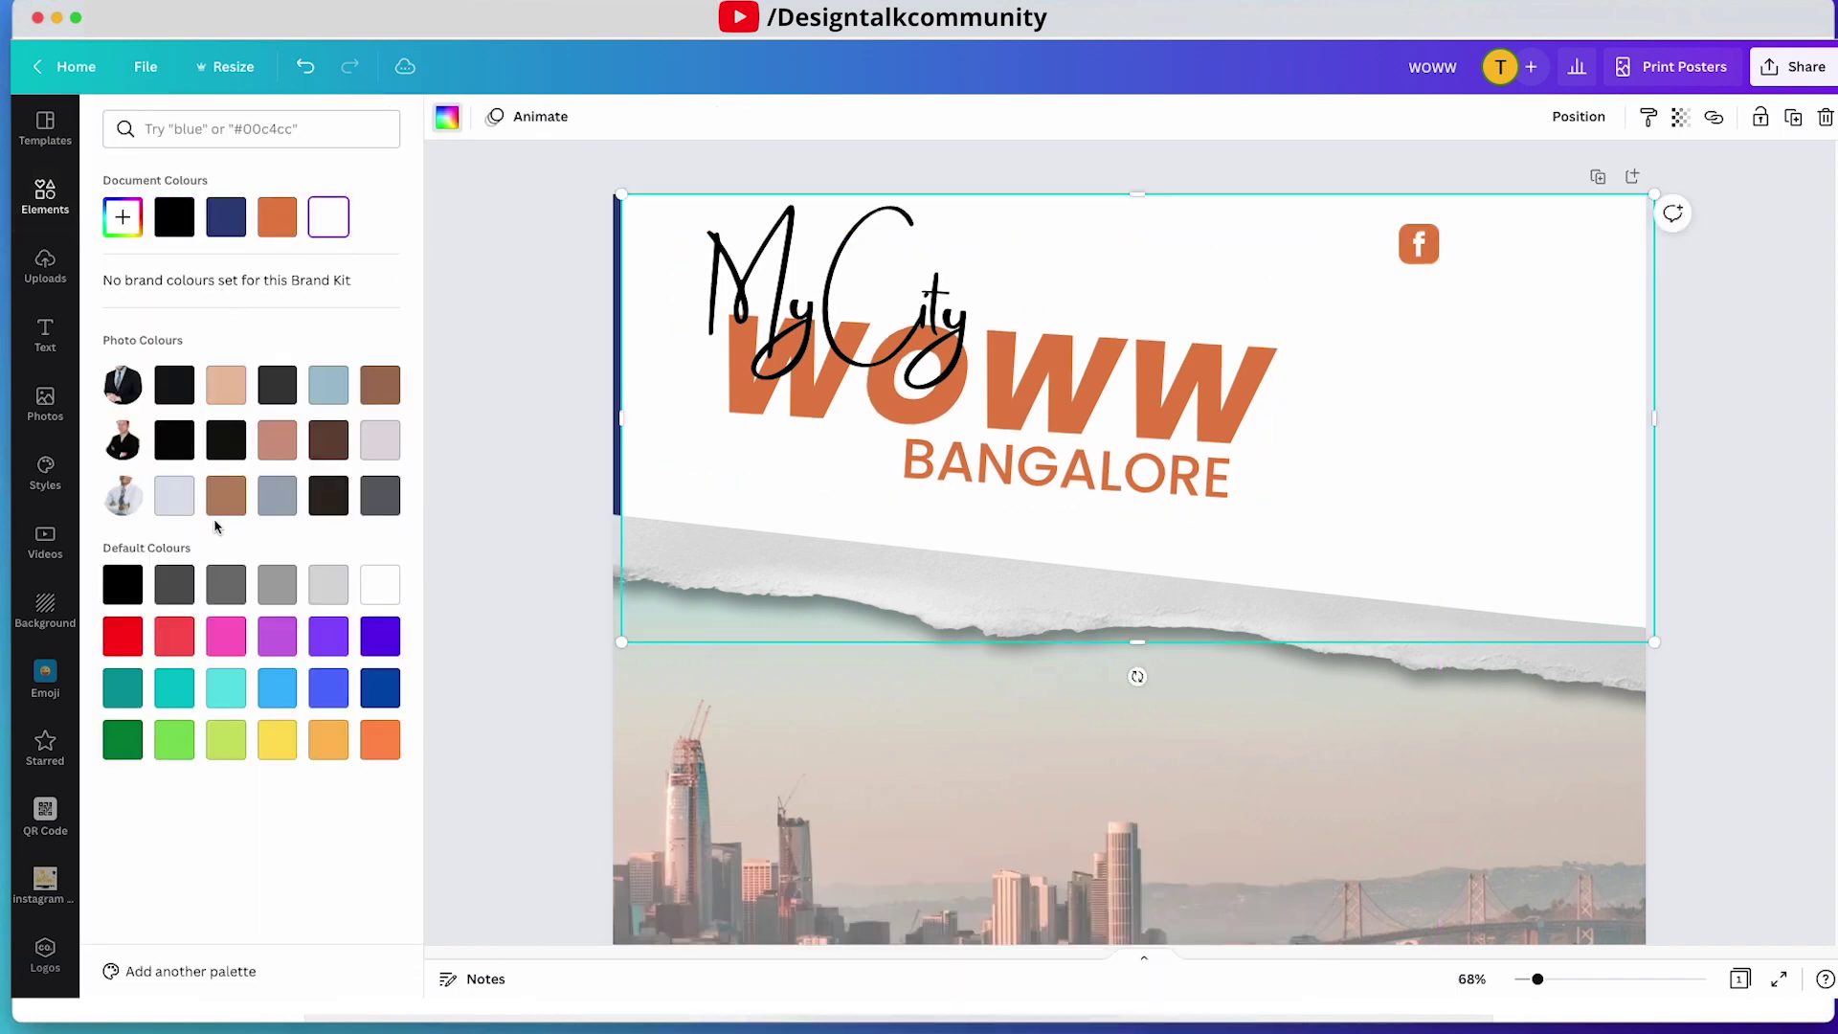
# - Add the rounded-square LinkedIn icon and the Instagram icon from the "social icon" results and recolour the Instagram icon orange
pyautogui.click(51, 196)
pyautogui.click(158, 128)
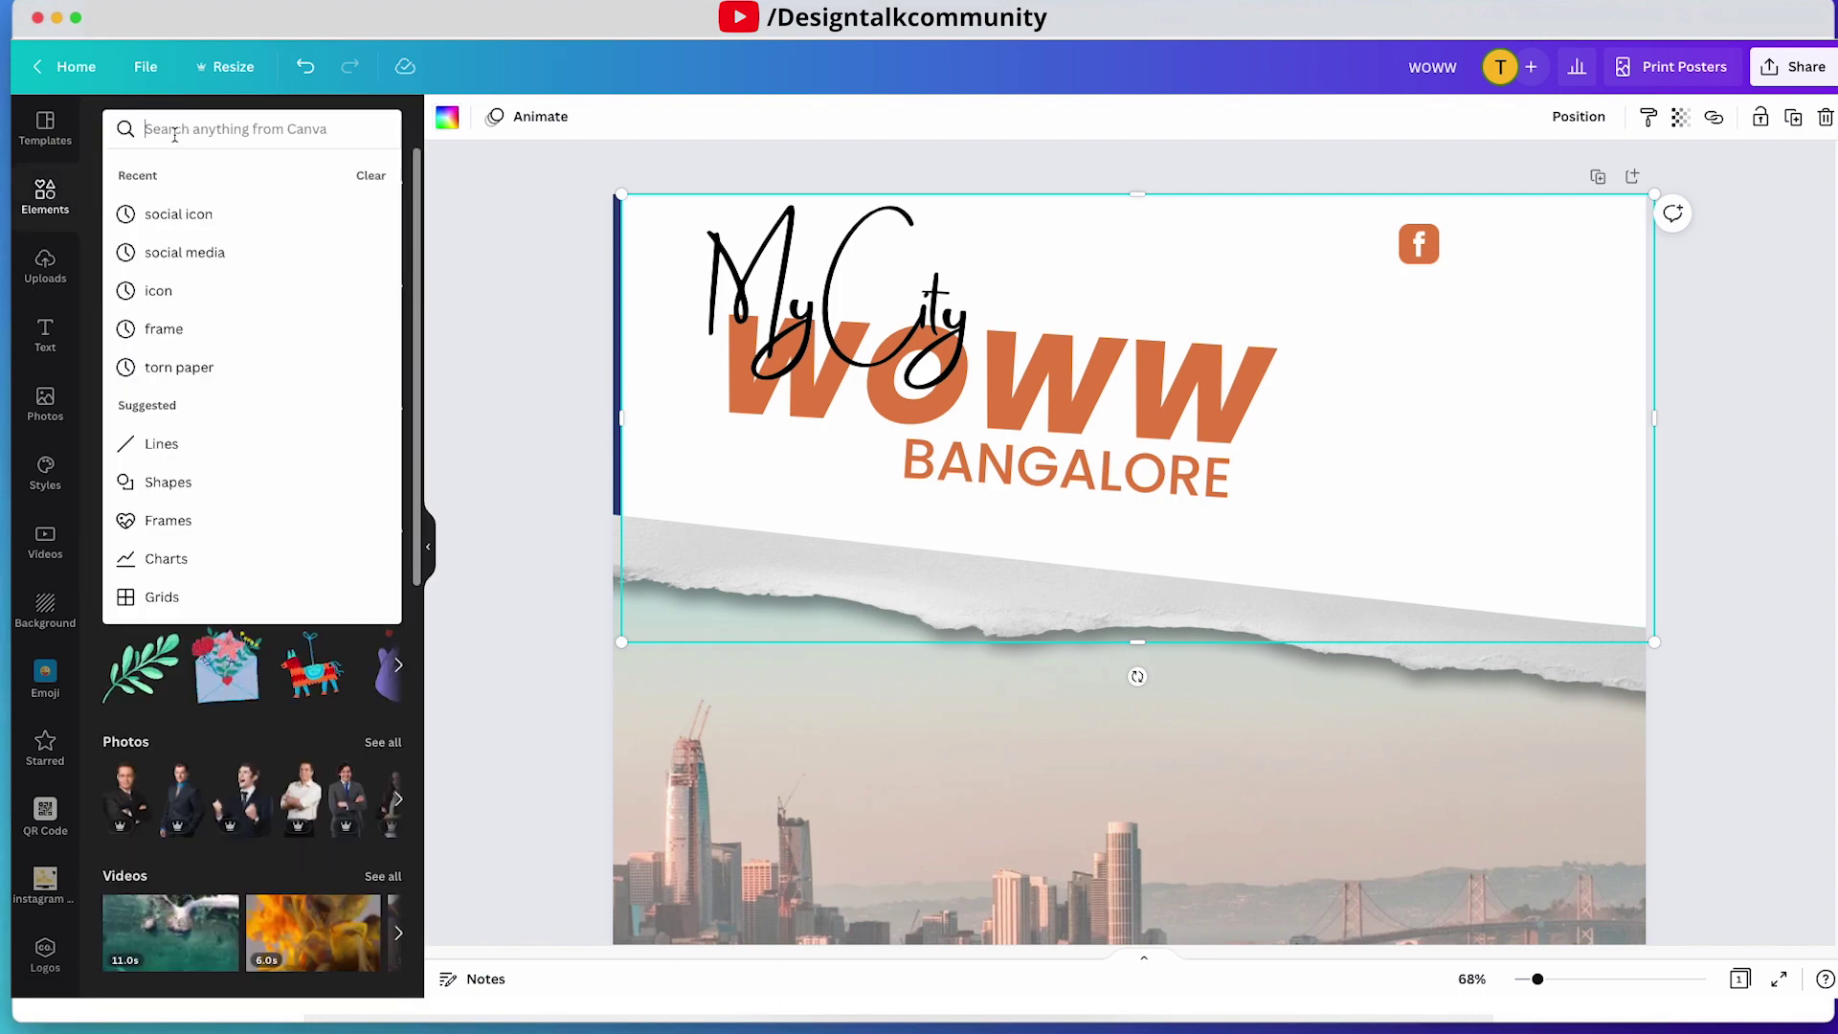
pyautogui.click(172, 216)
pyautogui.click(353, 310)
pyautogui.scroll(-10, 252, 594)
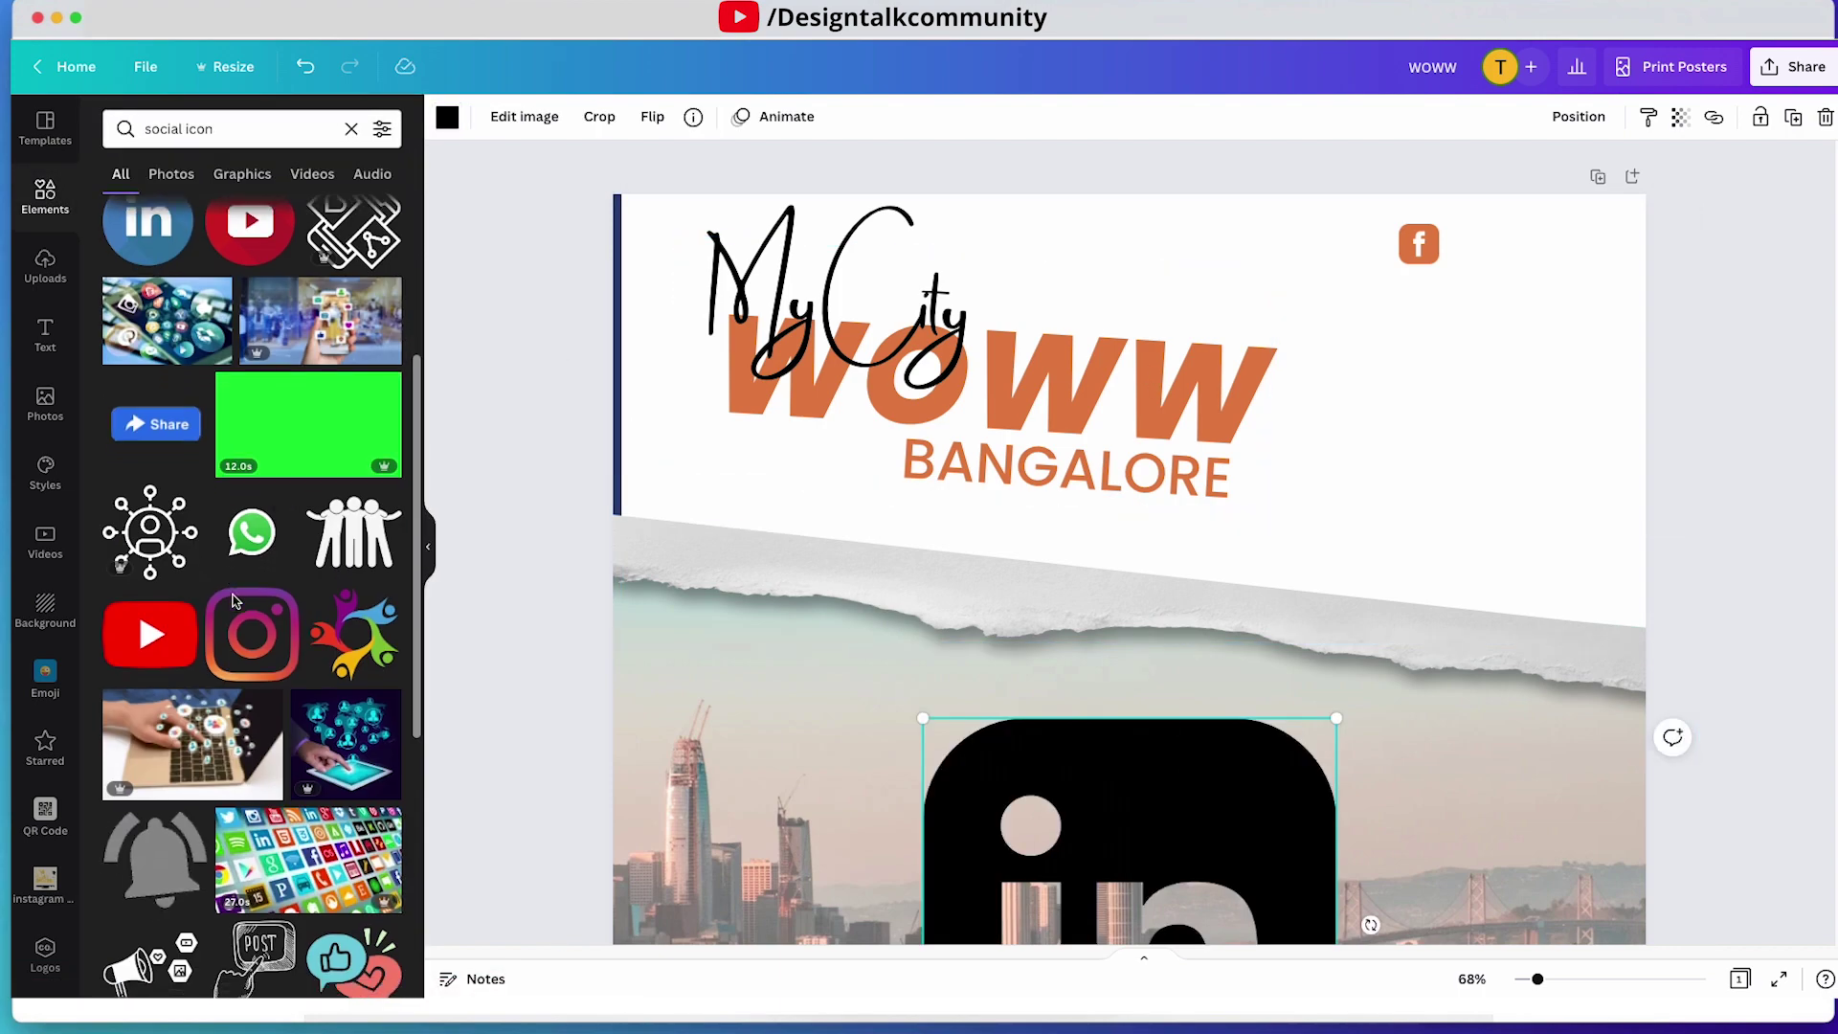
pyautogui.click(447, 116)
pyautogui.click(329, 217)
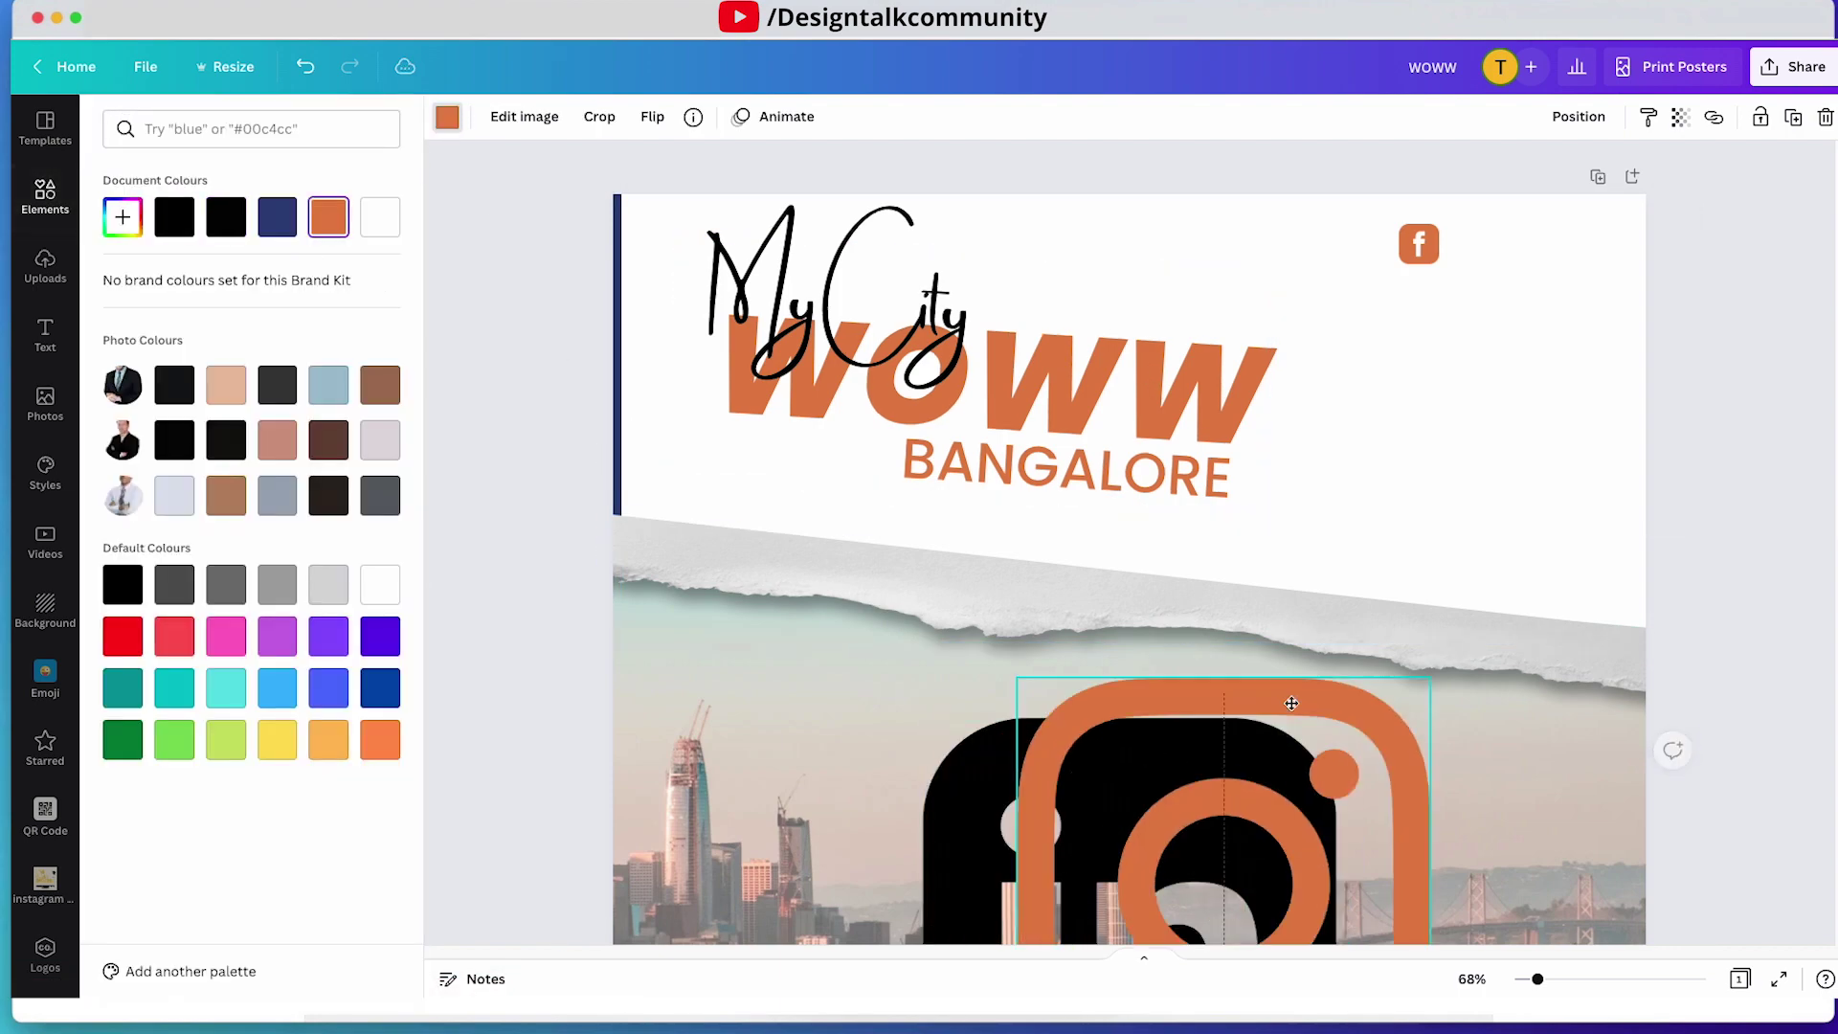
# - Shrink the Instagram and LinkedIn icons, place them in a row beside the Facebook icon and recolour the LinkedIn icon orange
pyautogui.moveTo(1191, 767); pyautogui.dragTo(1550, 296)
pyautogui.moveTo(1707, 267); pyautogui.dragTo(1493, 265)
pyautogui.click(1129, 765)
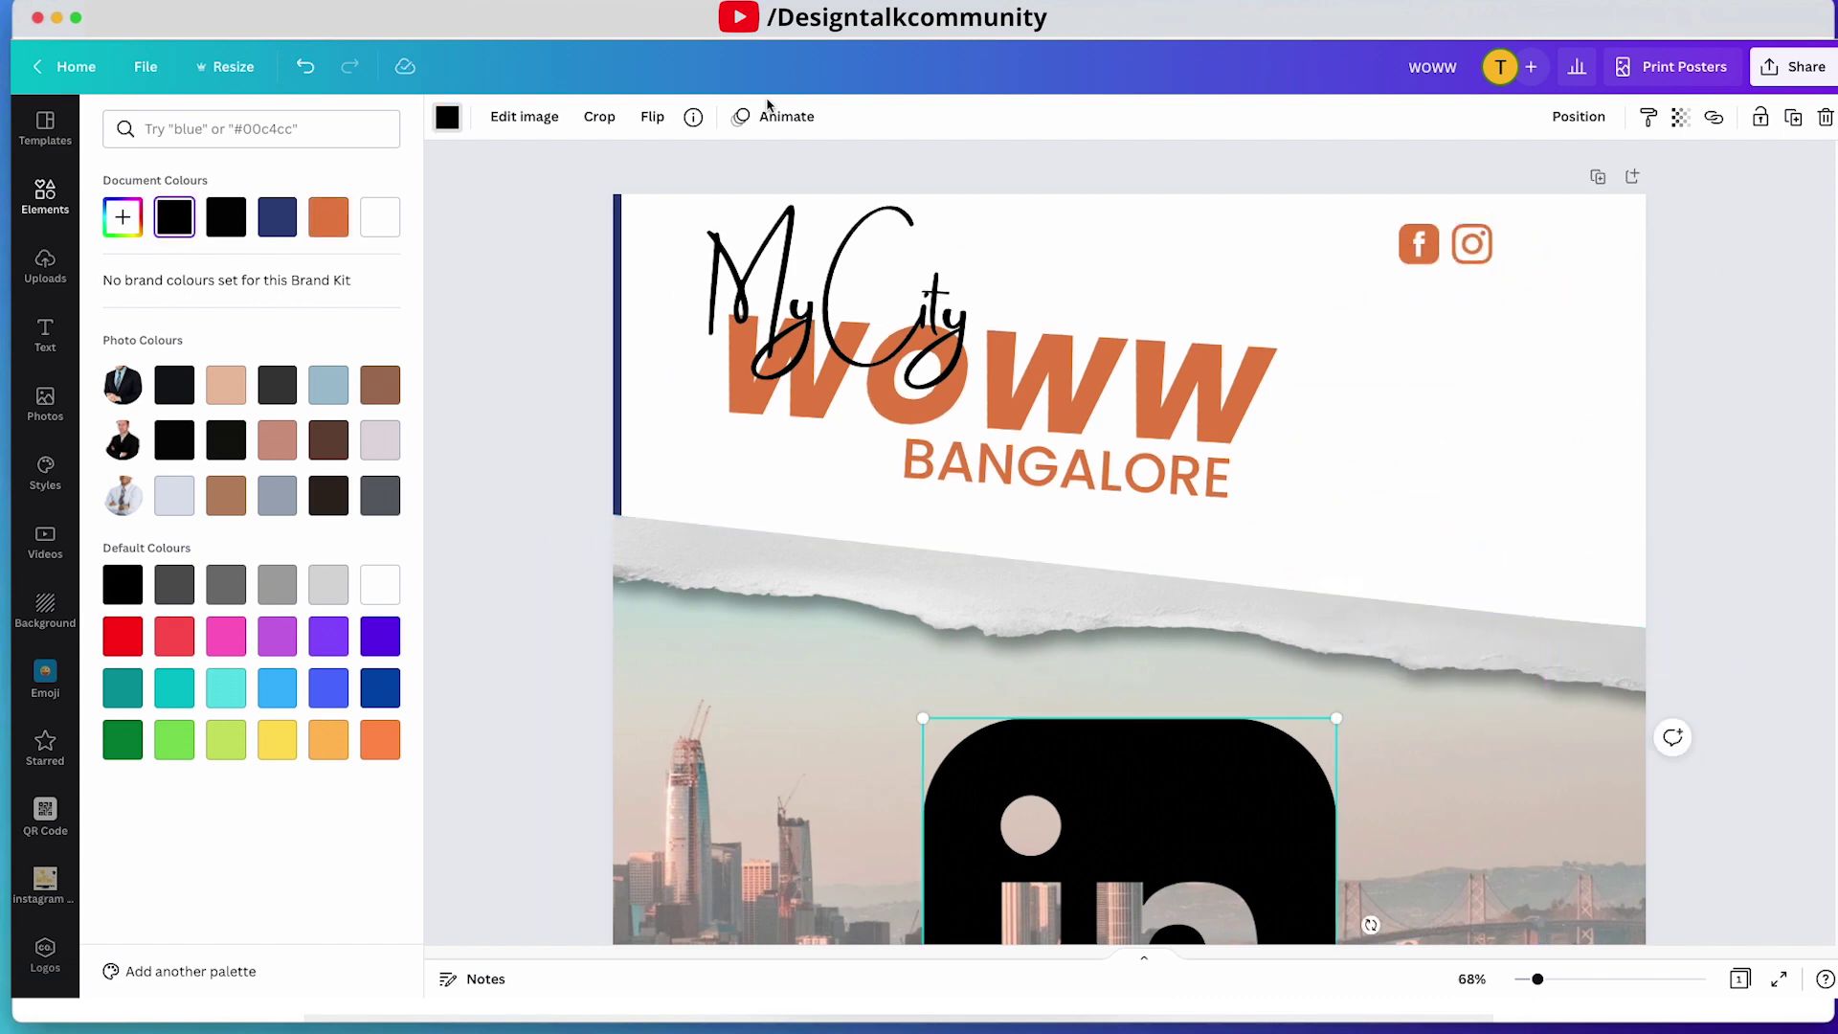
pyautogui.click(329, 216)
pyautogui.moveTo(1184, 766); pyautogui.dragTo(1401, 273)
pyautogui.moveTo(1140, 641); pyautogui.dragTo(1533, 254)
pyautogui.moveTo(1502, 282); pyautogui.dragTo(1529, 250)
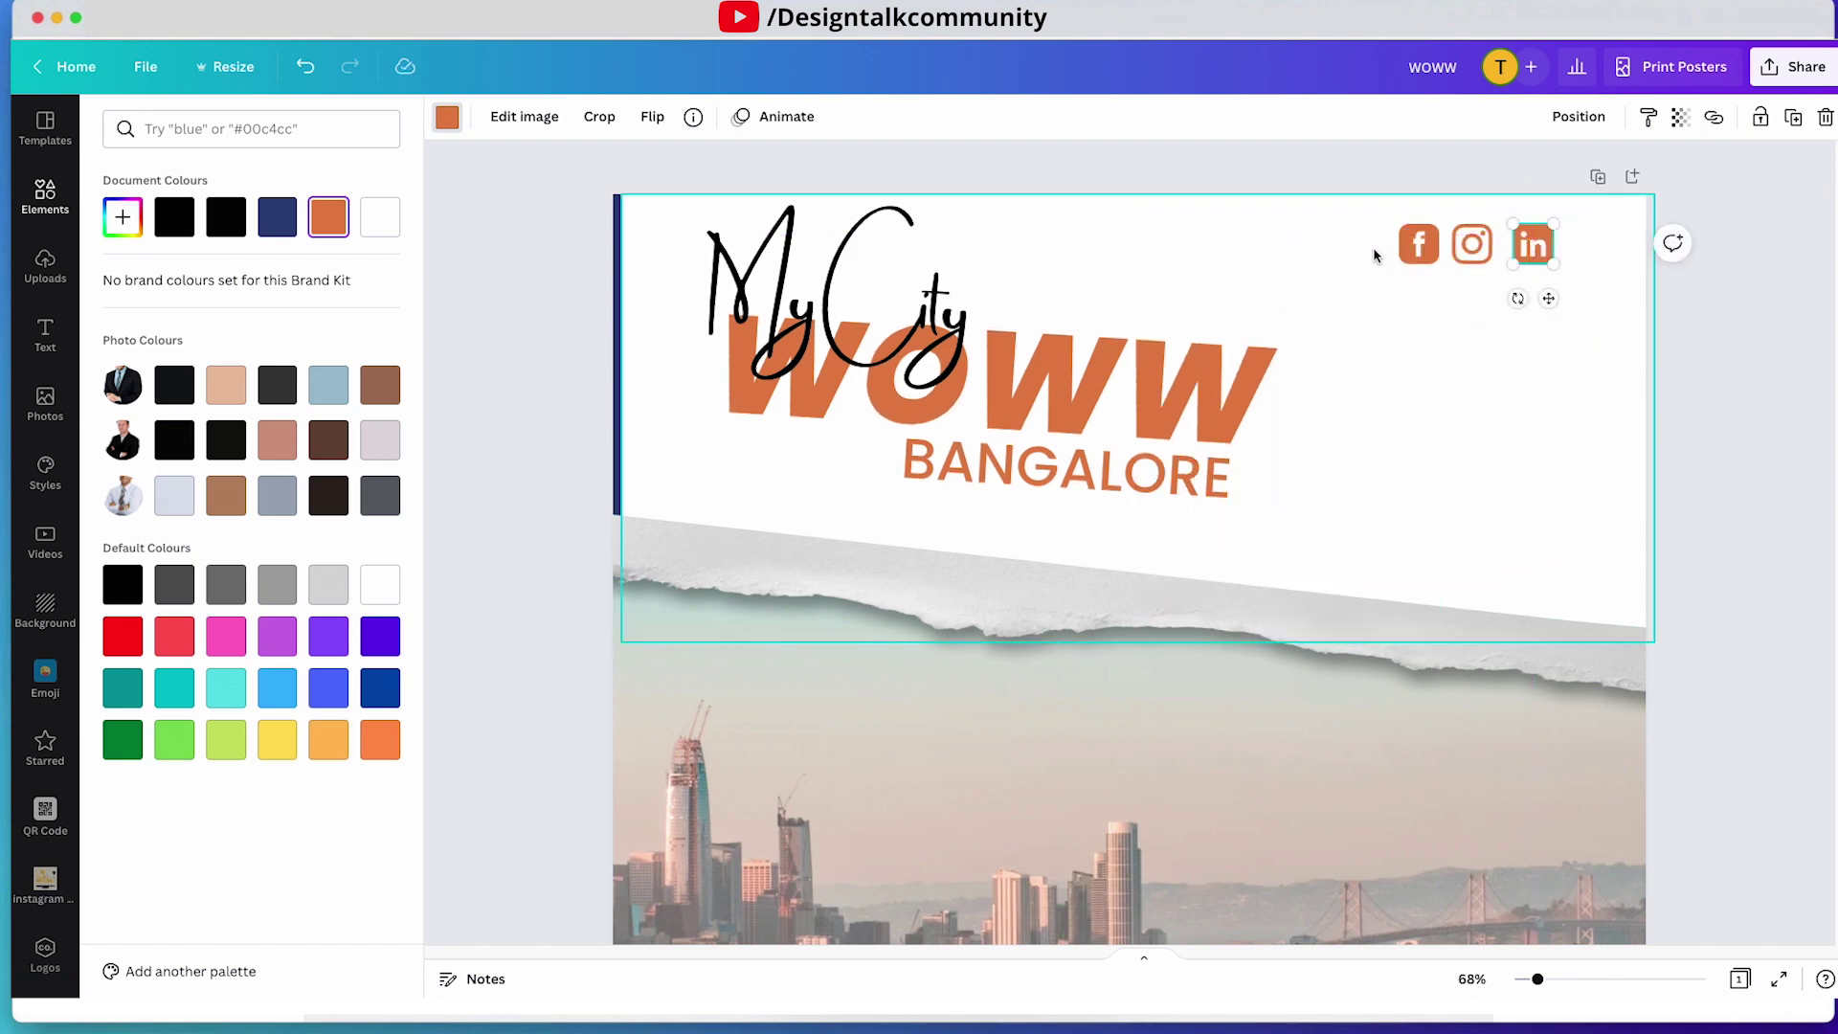
# - Widen the white header shape beyond the poster's left edge to cover the blue strip, and lock it
pyautogui.click(1570, 273)
pyautogui.moveTo(621, 417); pyautogui.dragTo(573, 417)
pyautogui.click(1759, 117)
# - Align the Facebook, Instagram and LinkedIn icons in the header and space them evenly in a horizontal row
pyautogui.moveTo(1727, 263); pyautogui.dragTo(1386, 239)
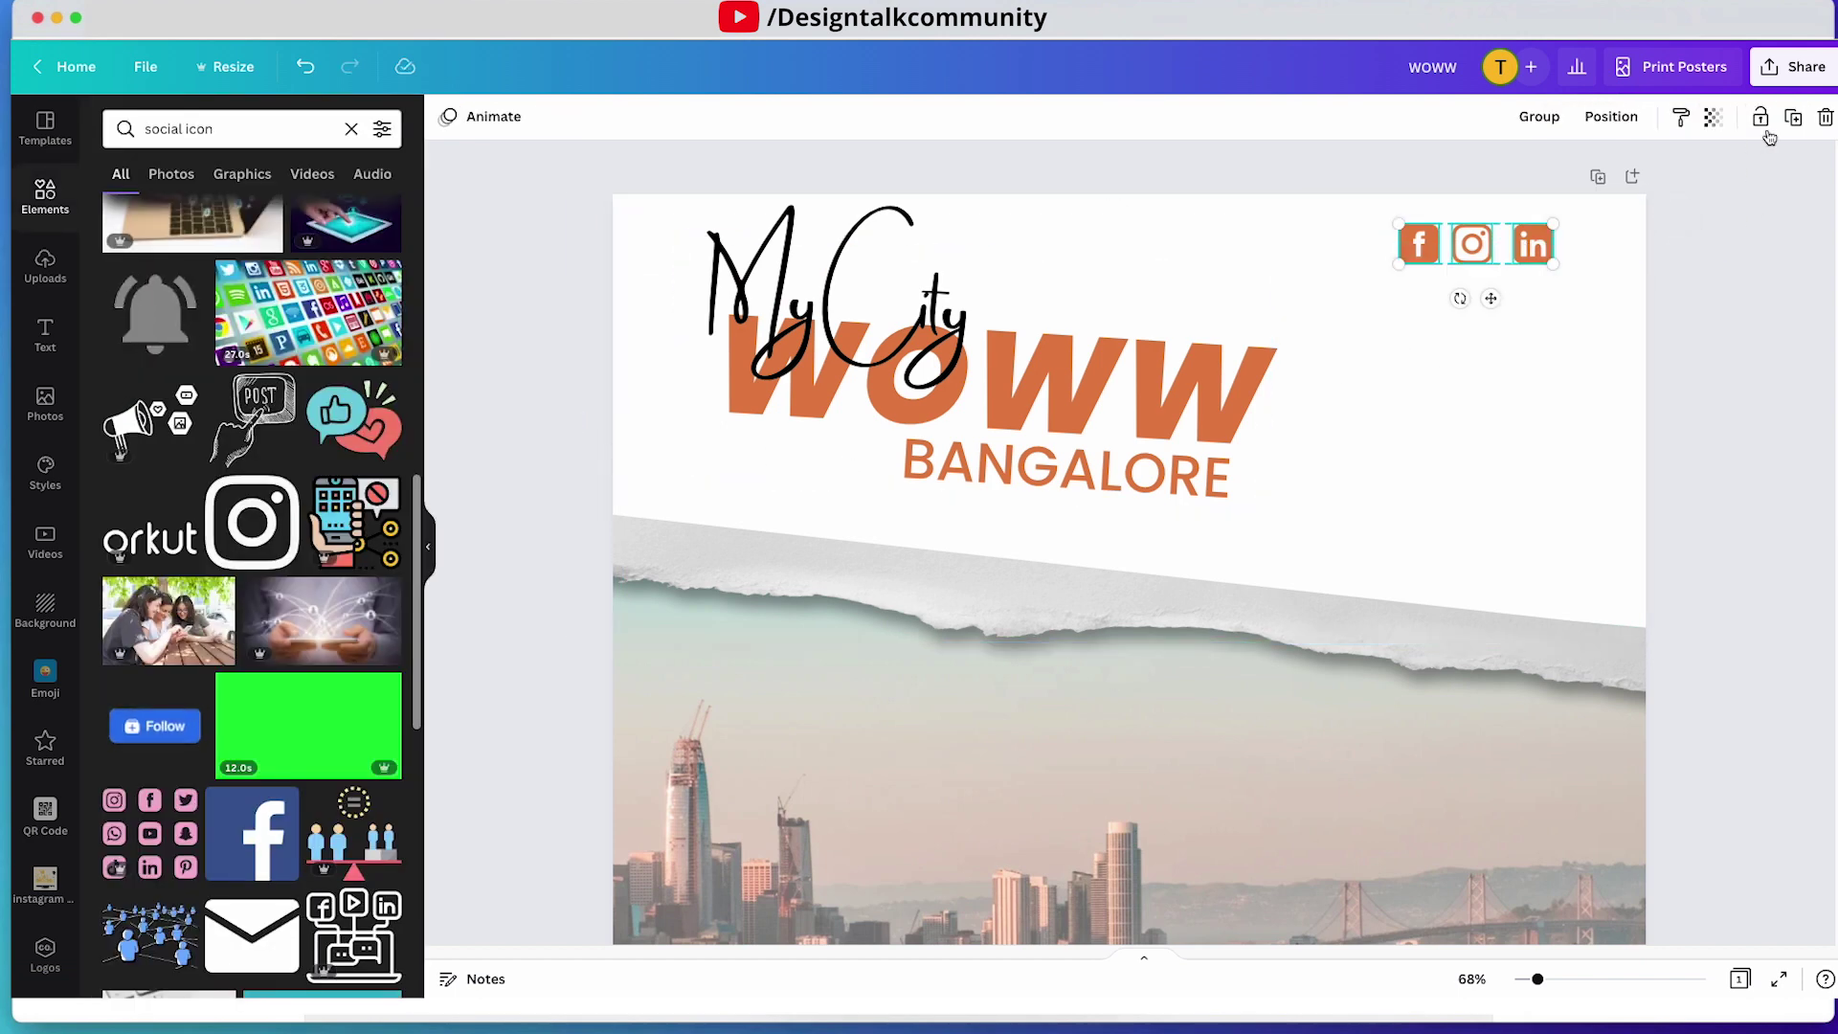
pyautogui.click(1612, 117)
pyautogui.click(1482, 264)
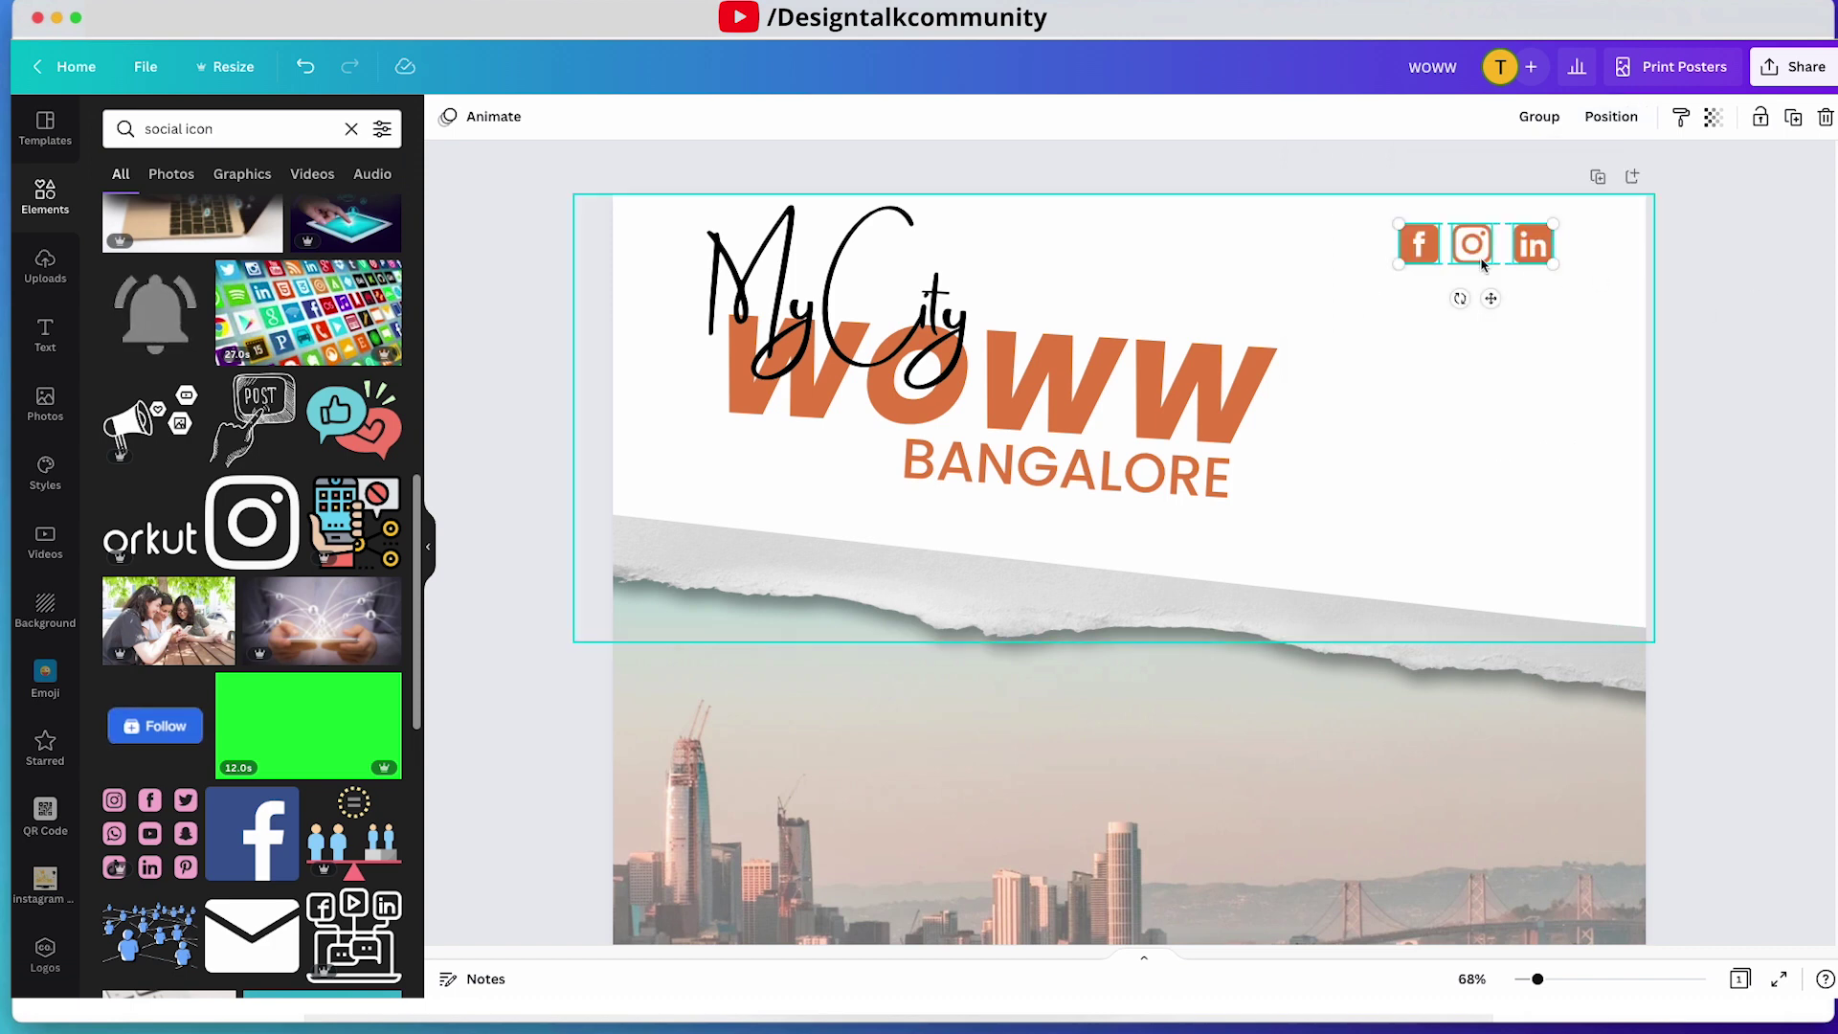
pyautogui.click(1801, 274)
pyautogui.click(1679, 278)
pyautogui.moveTo(1375, 245); pyautogui.dragTo(1615, 247)
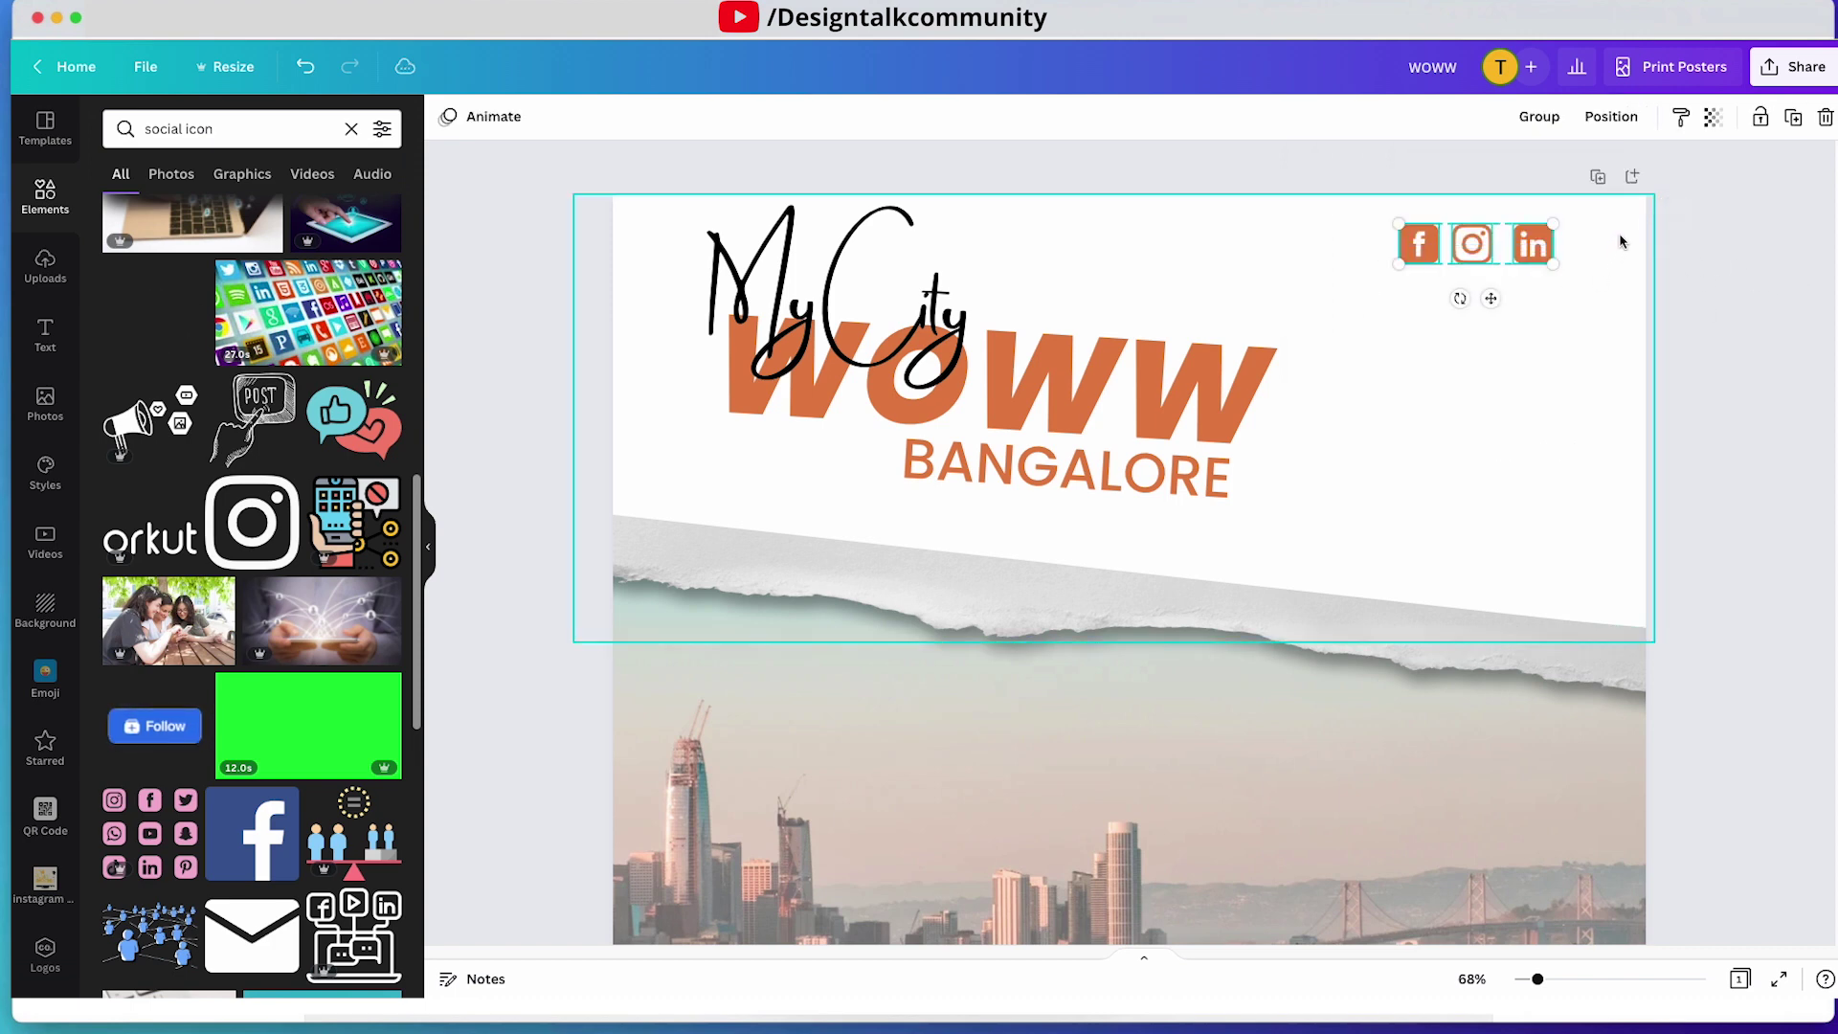
pyautogui.click(1618, 119)
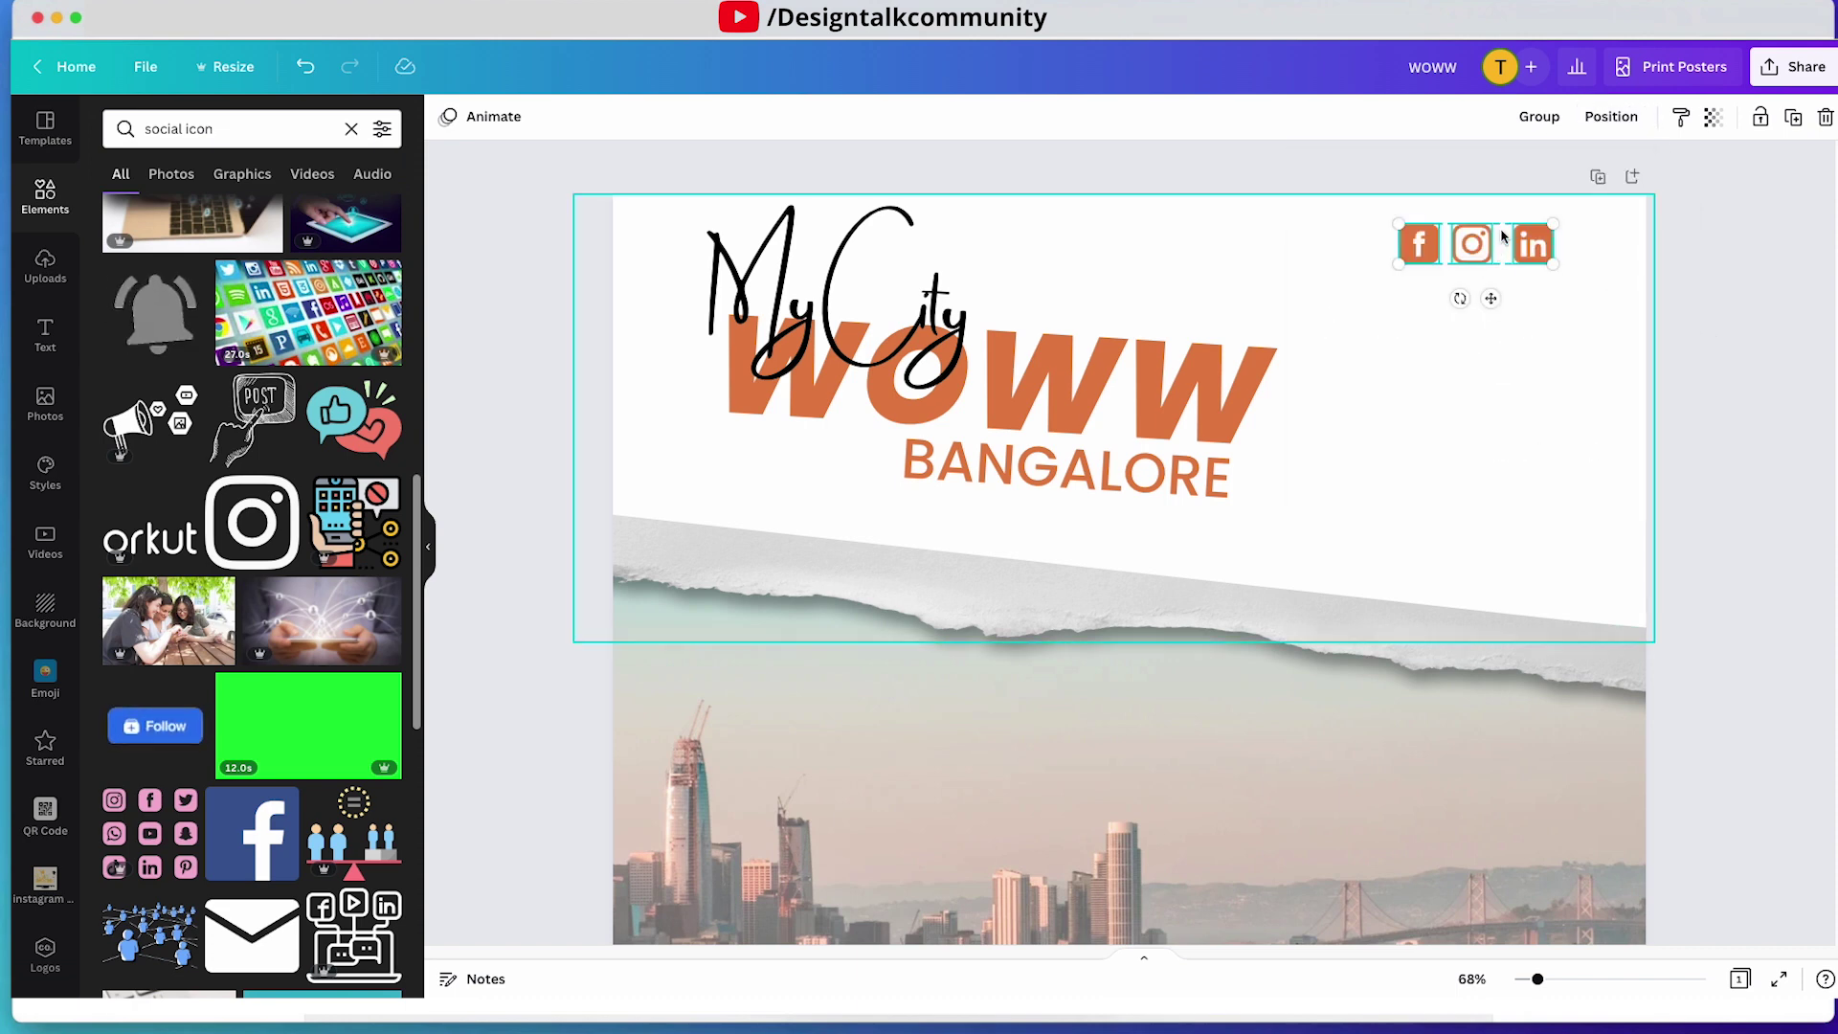
pyautogui.click(1611, 118)
pyautogui.click(1536, 450)
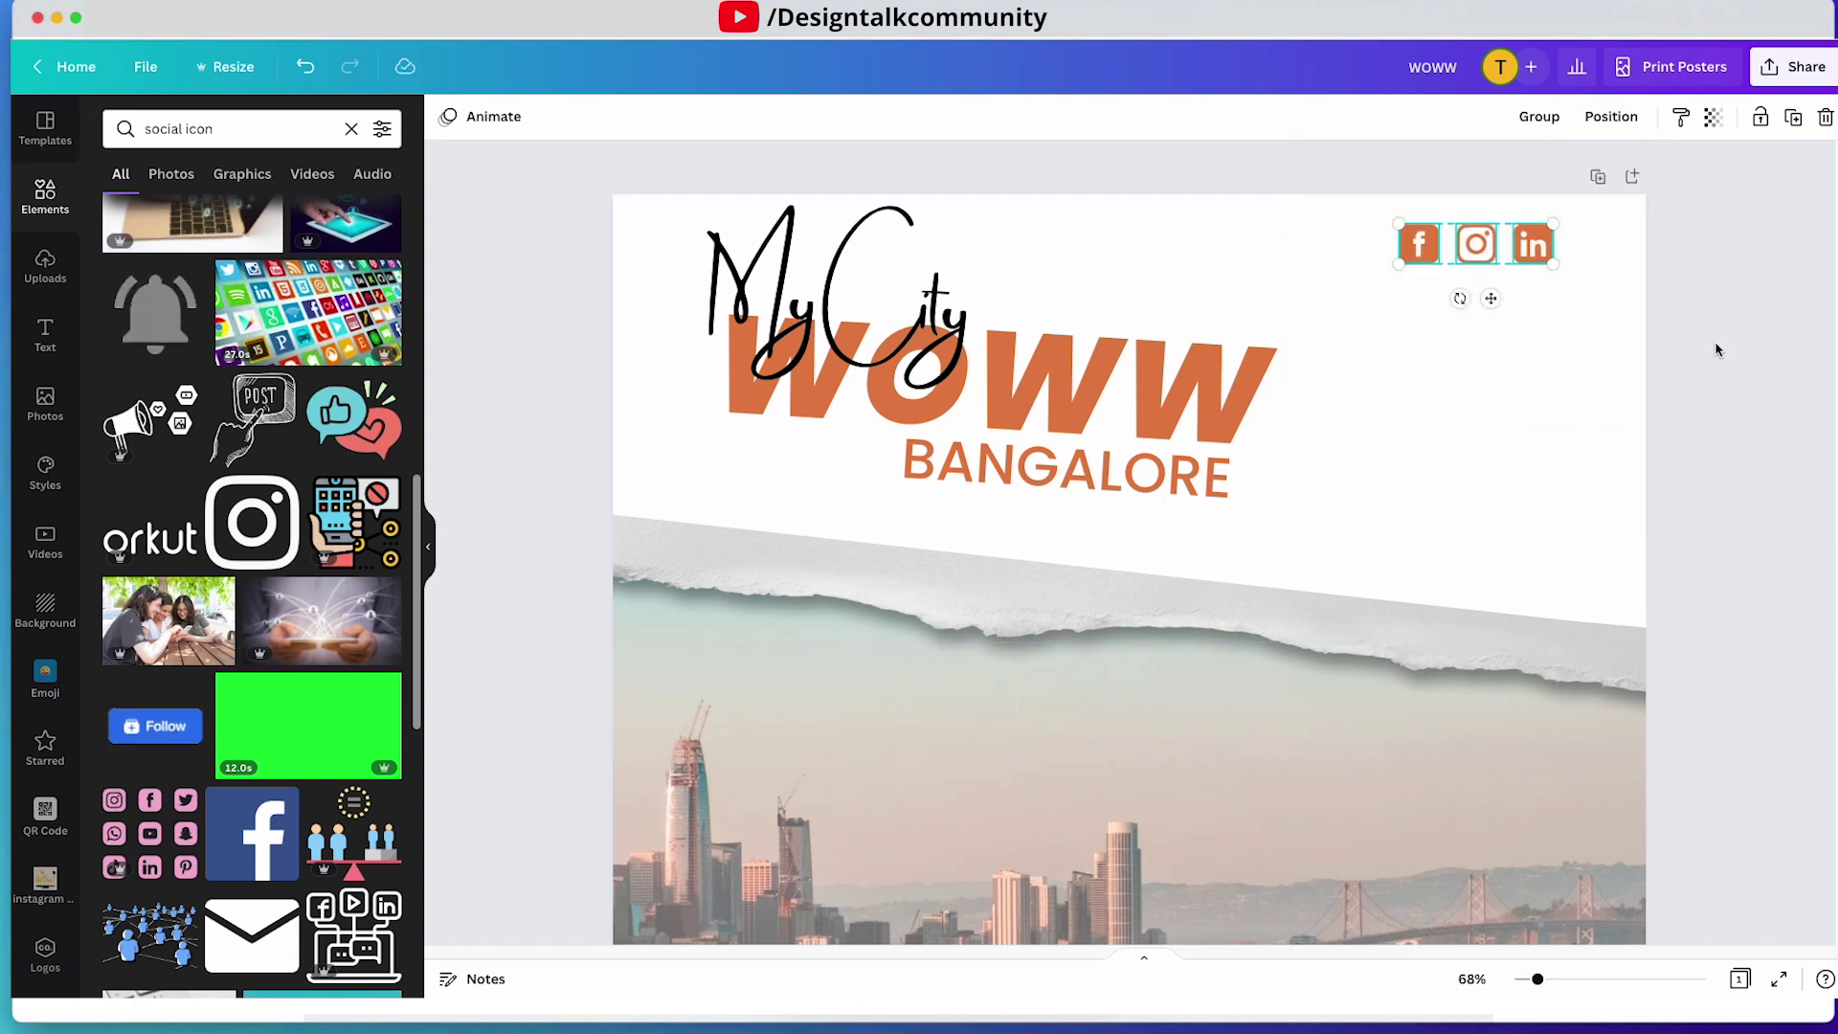
pyautogui.click(1716, 347)
pyautogui.scroll(-5, 235, 538)
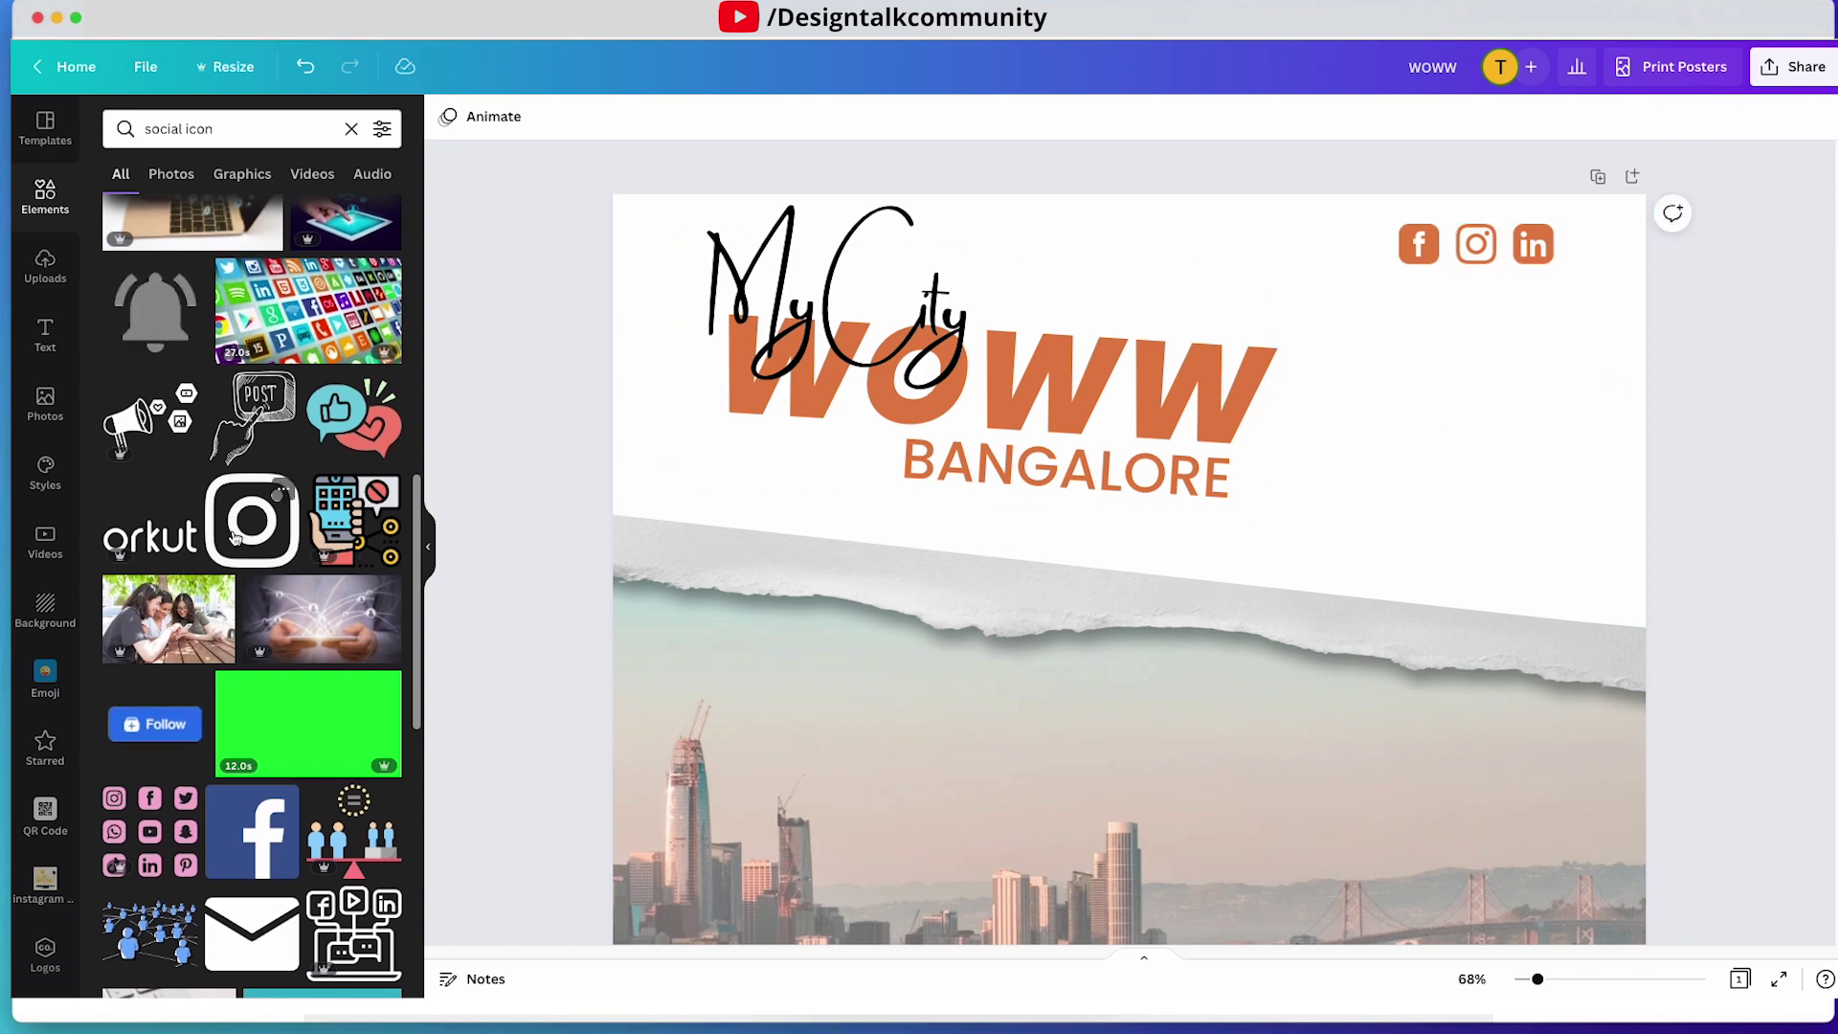
pyautogui.scroll(-3, 234, 537)
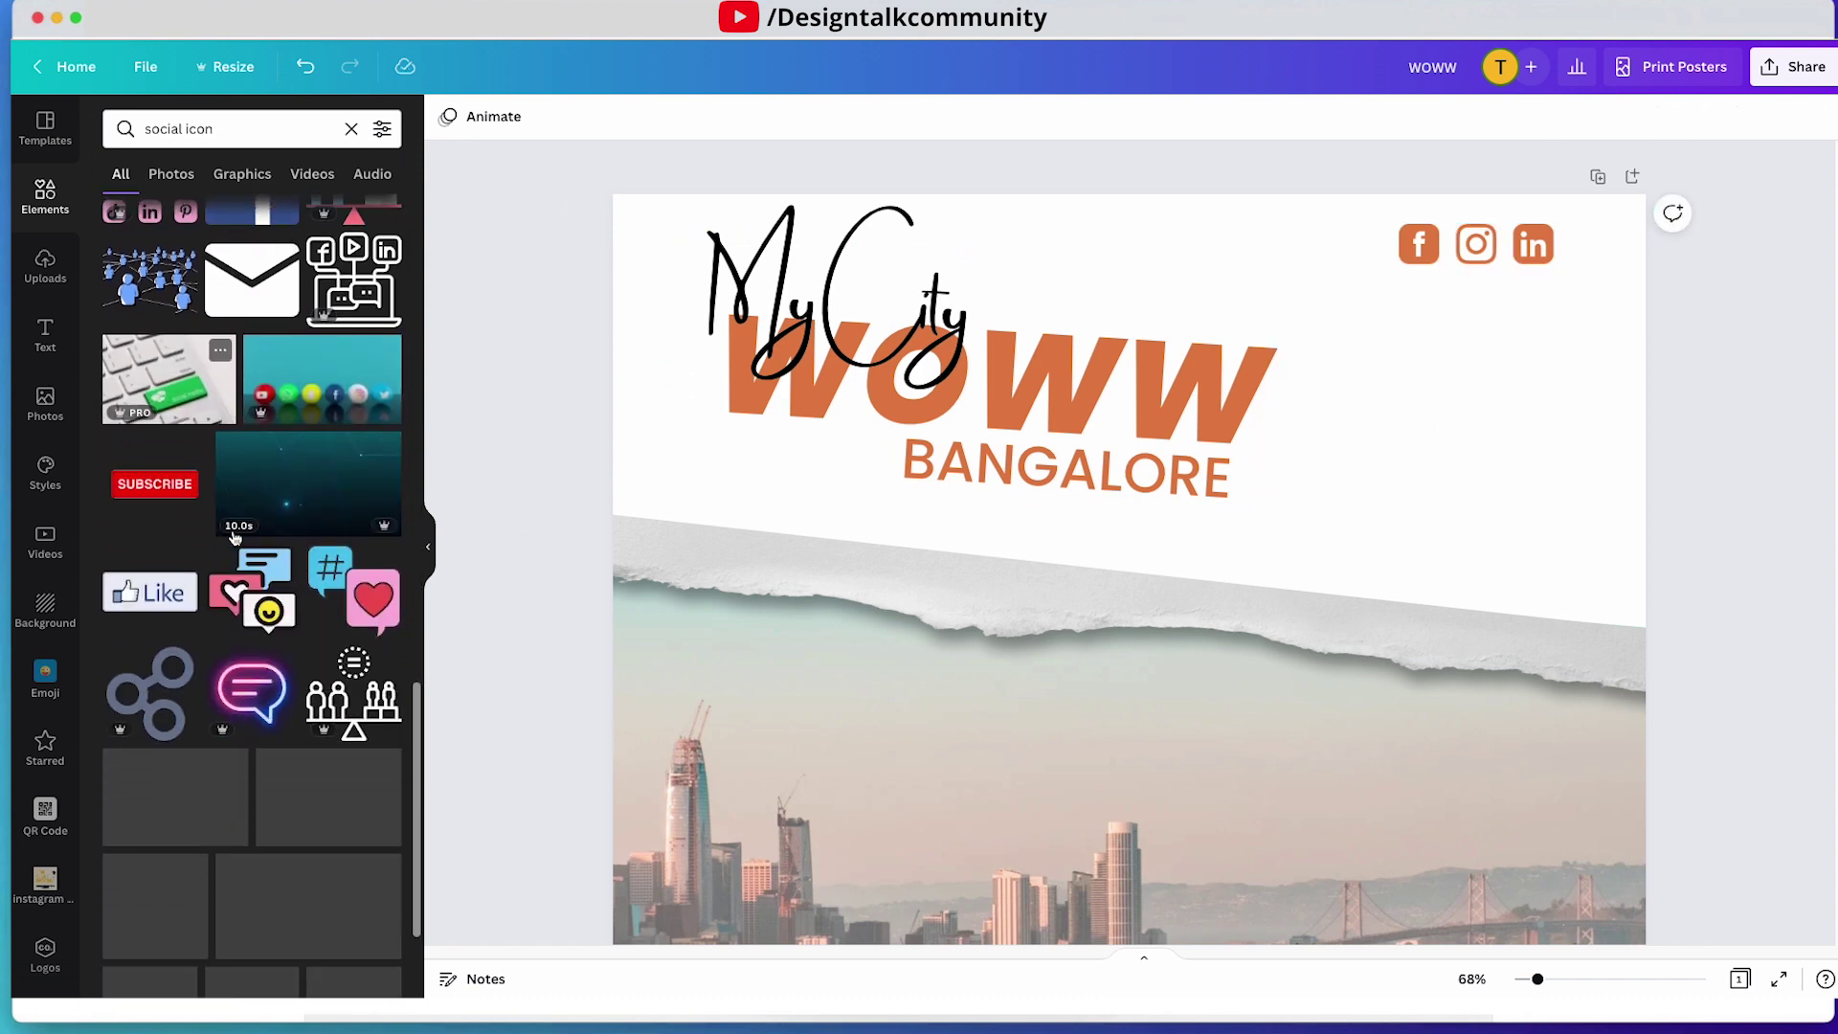
pyautogui.scroll(-8, 235, 536)
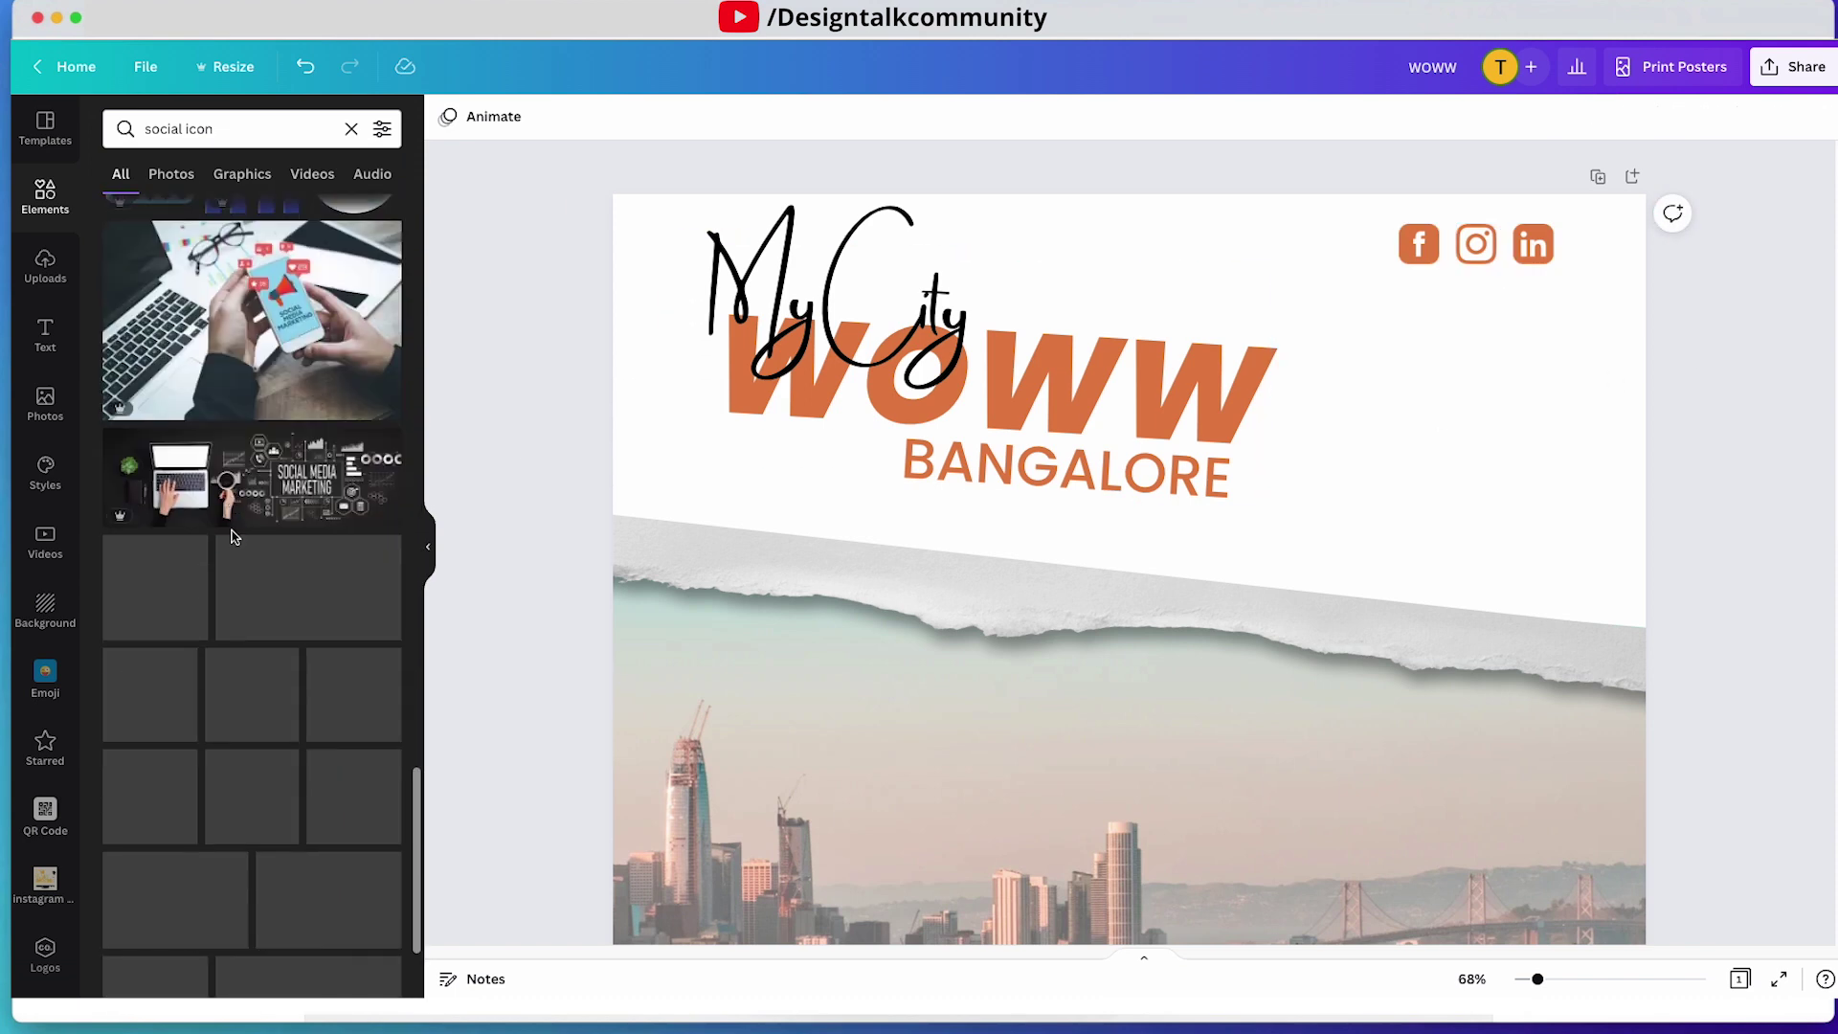
# - Enlarge the row of three social icons in the upper right of the poster header
pyautogui.moveTo(1364, 273); pyautogui.dragTo(1600, 278)
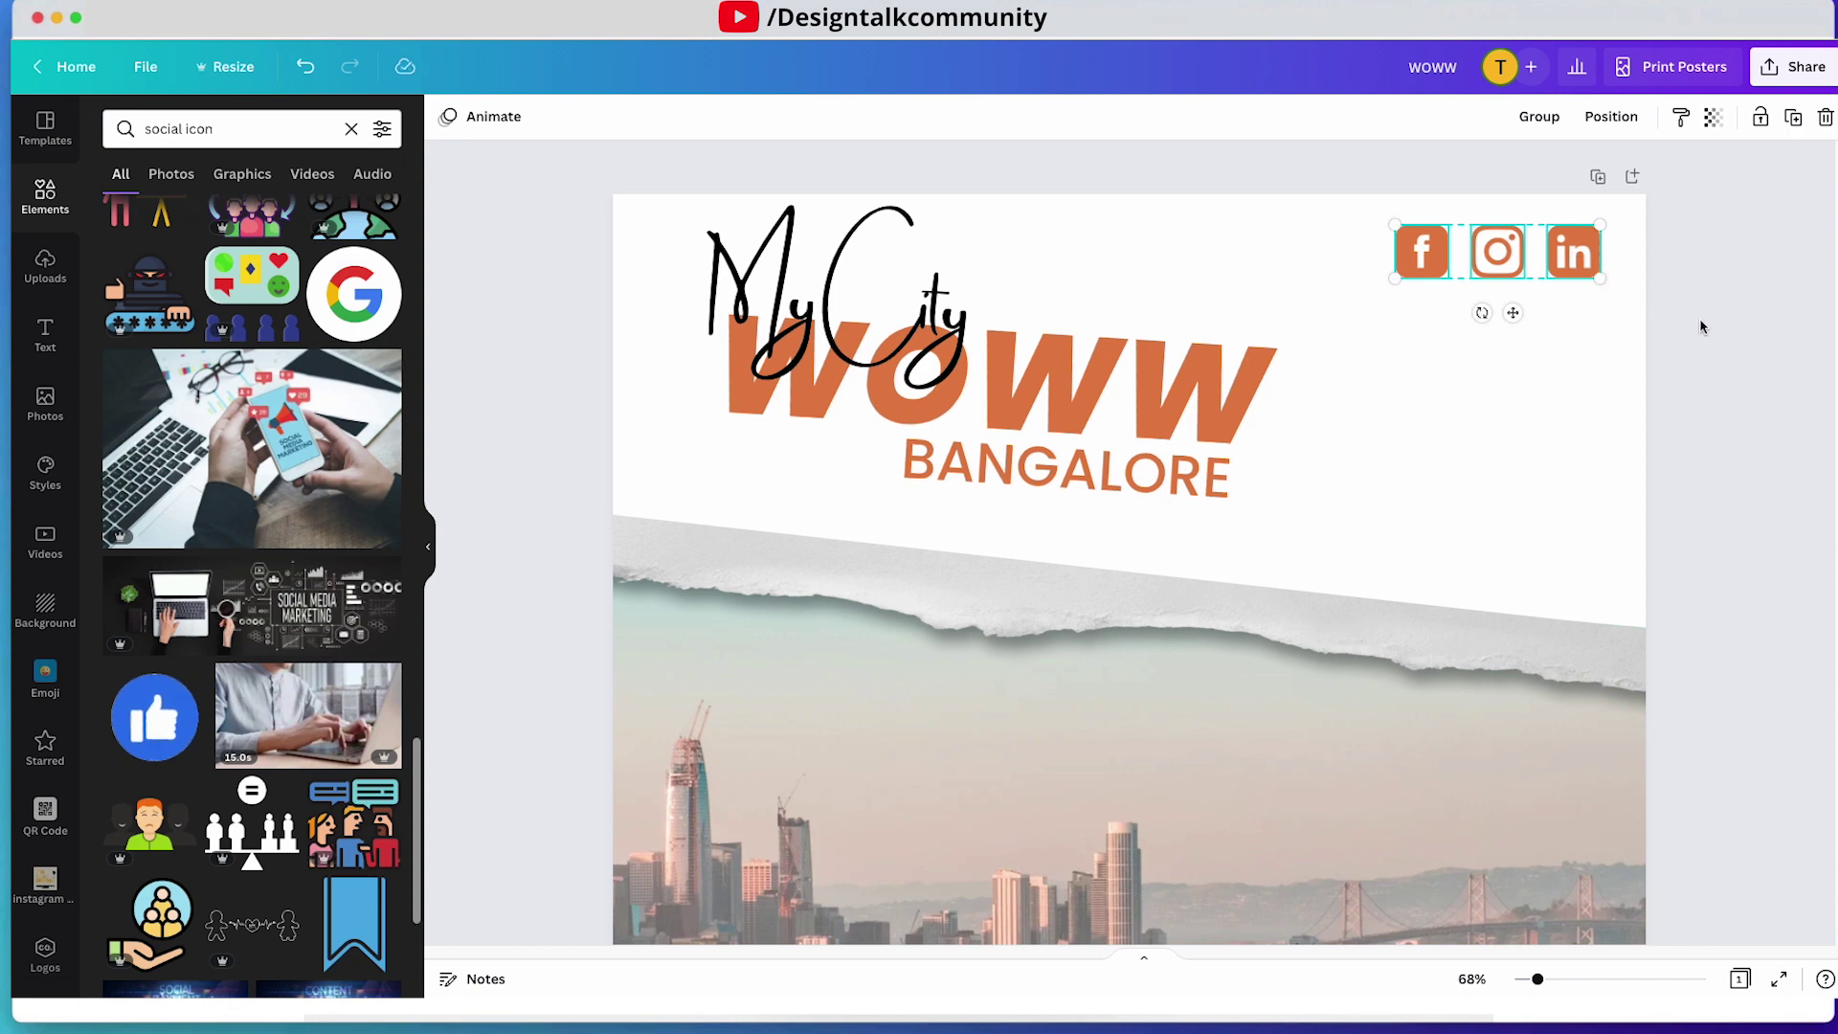
pyautogui.click(1686, 322)
# - Add a subheading reading "Follow us!" in Poppins Medium, centred beneath the three social icons
pyautogui.click(45, 335)
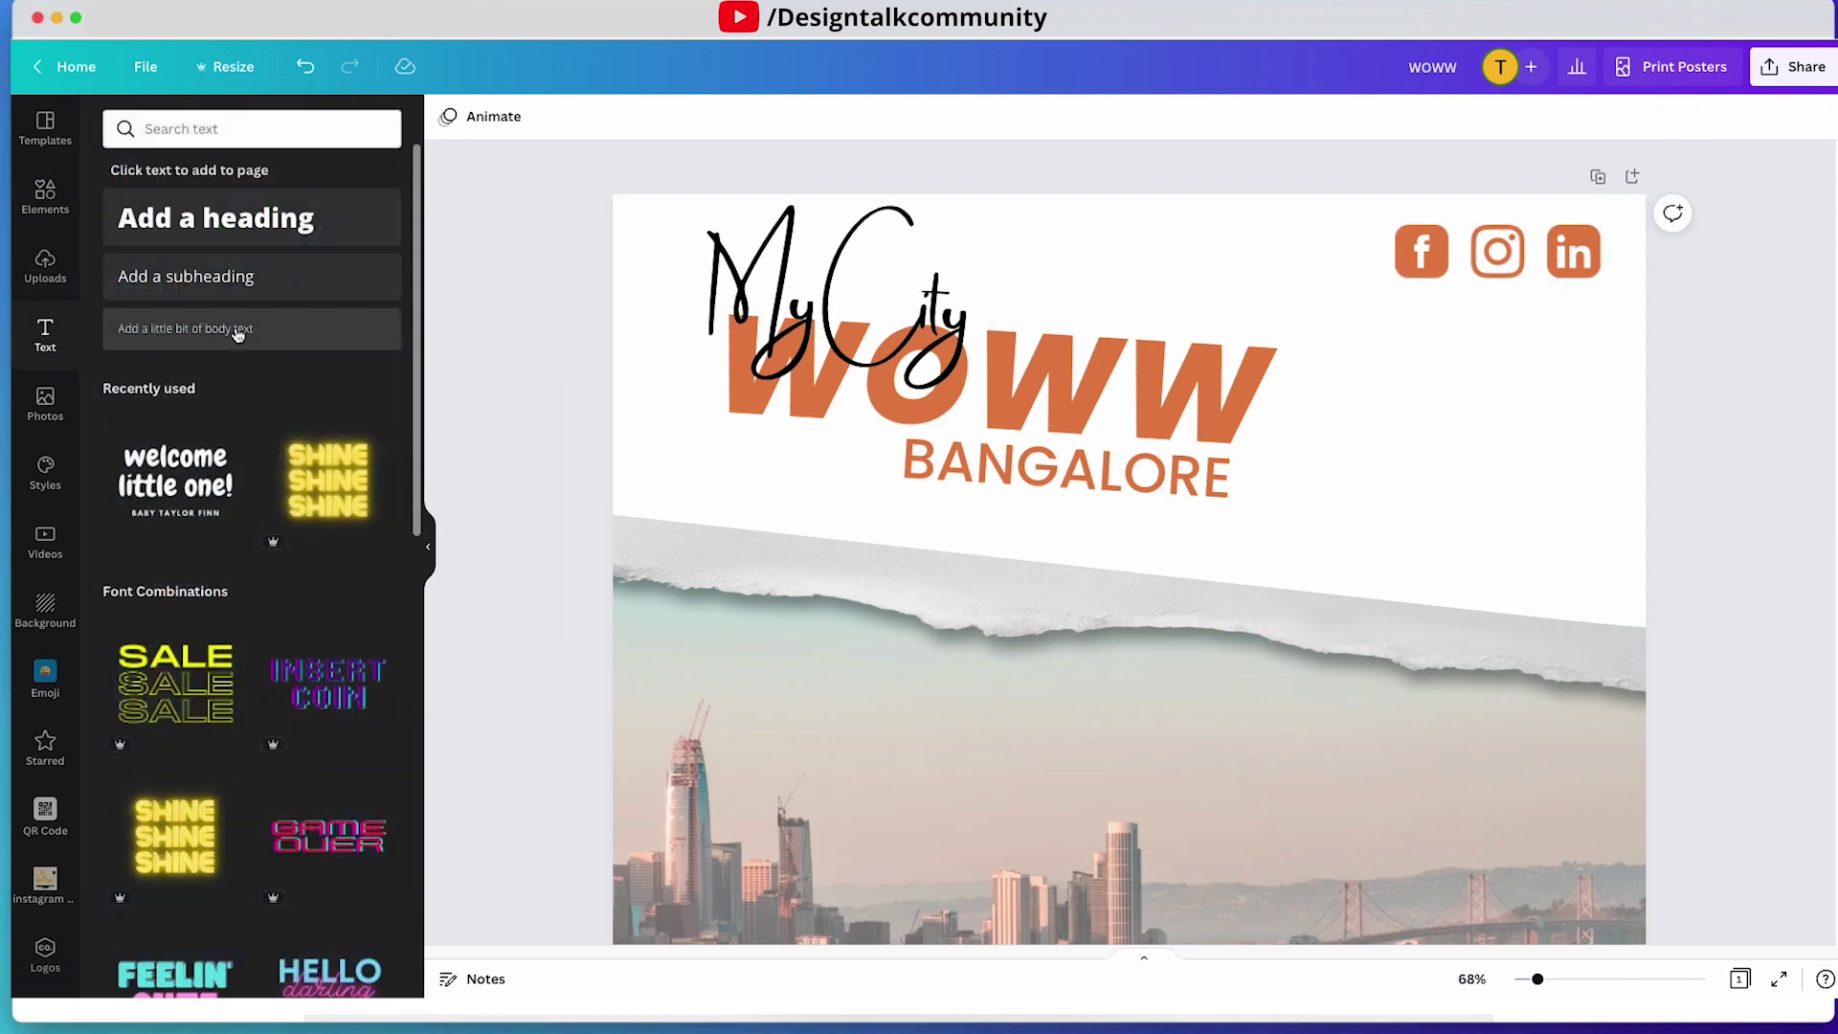
pyautogui.click(223, 278)
pyautogui.moveTo(850, 529); pyautogui.dragTo(1273, 587)
pyautogui.moveTo(1359, 637); pyautogui.dragTo(1520, 355)
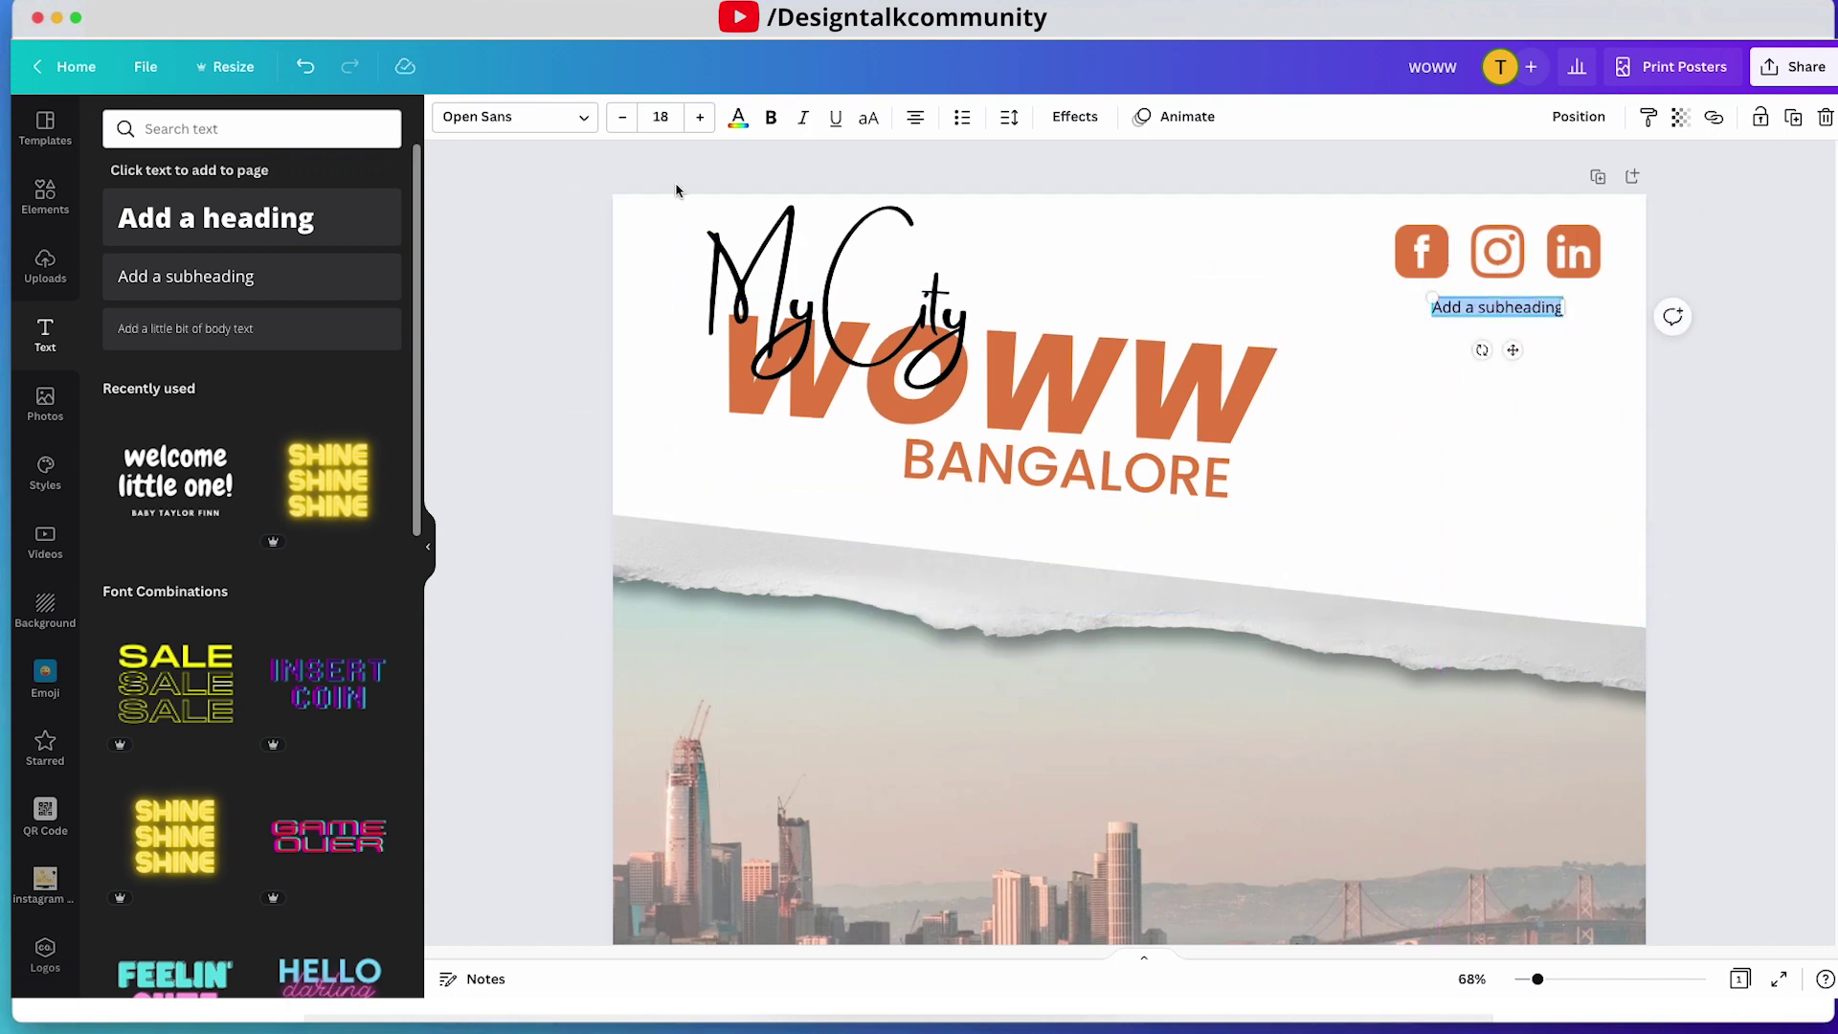
pyautogui.click(517, 117)
pyautogui.write('popp')
pyautogui.click(244, 287)
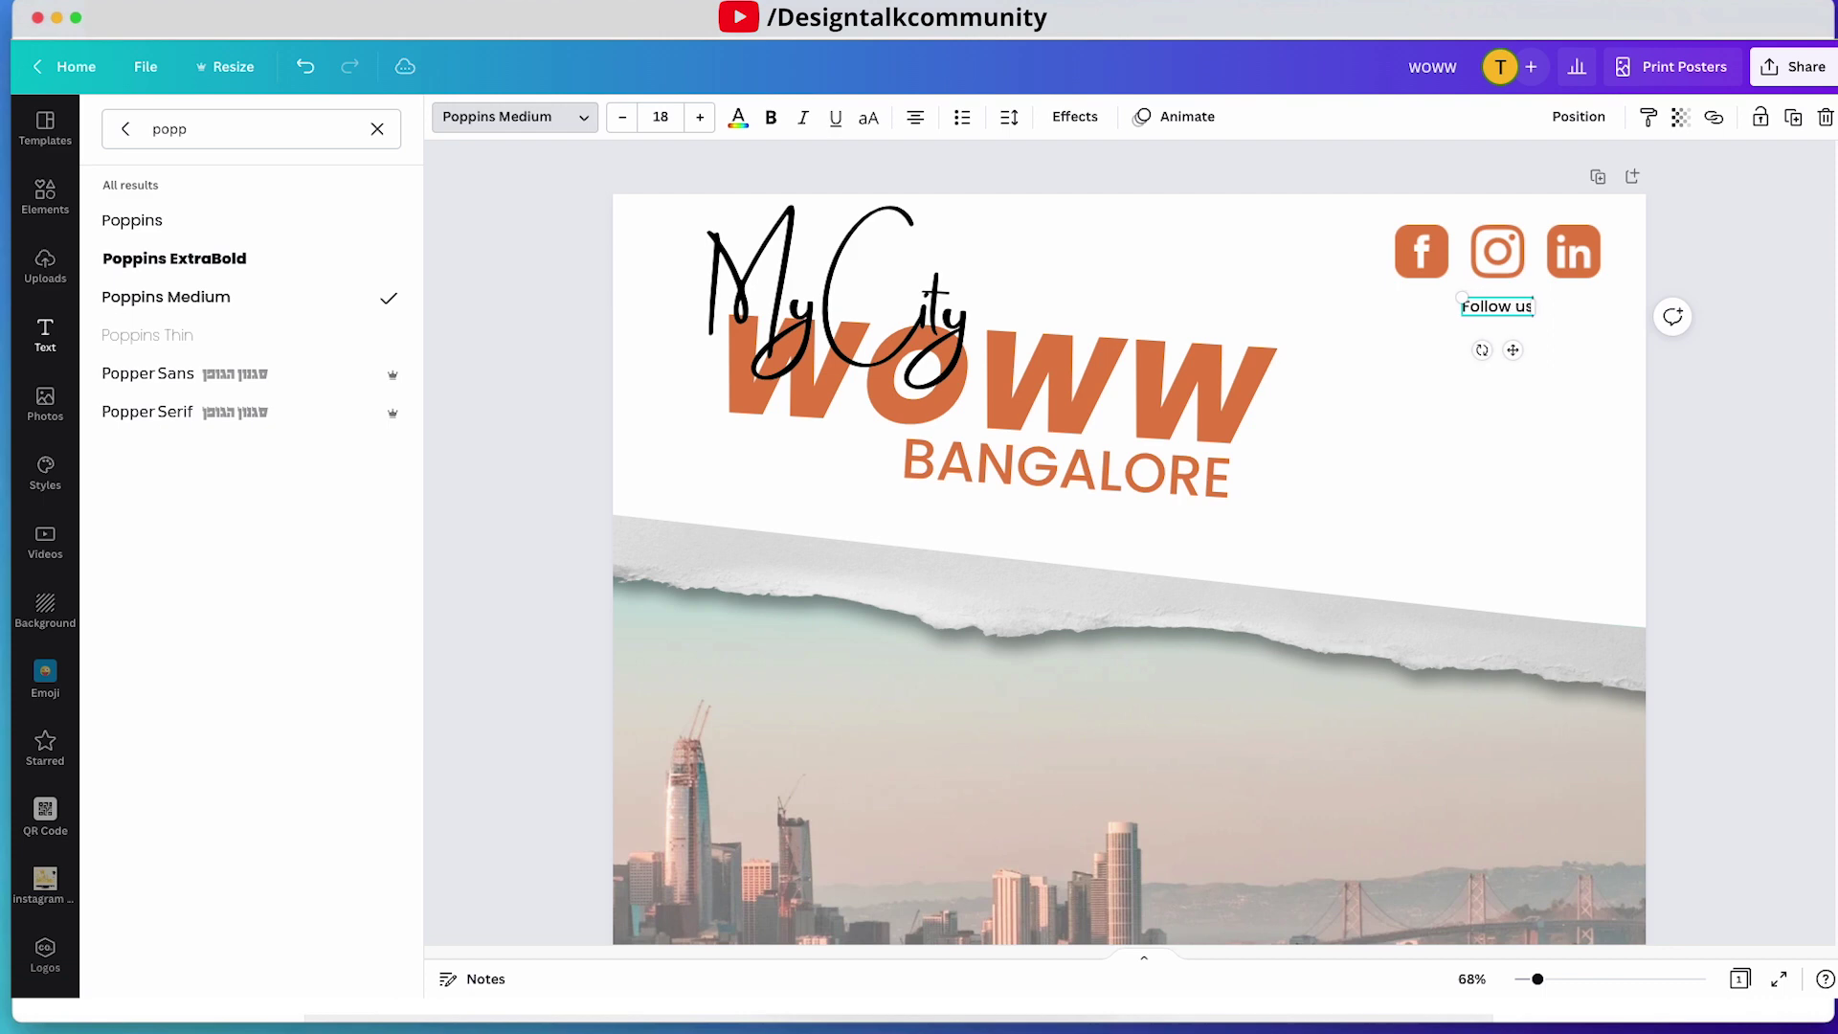
pyautogui.click(1709, 455)
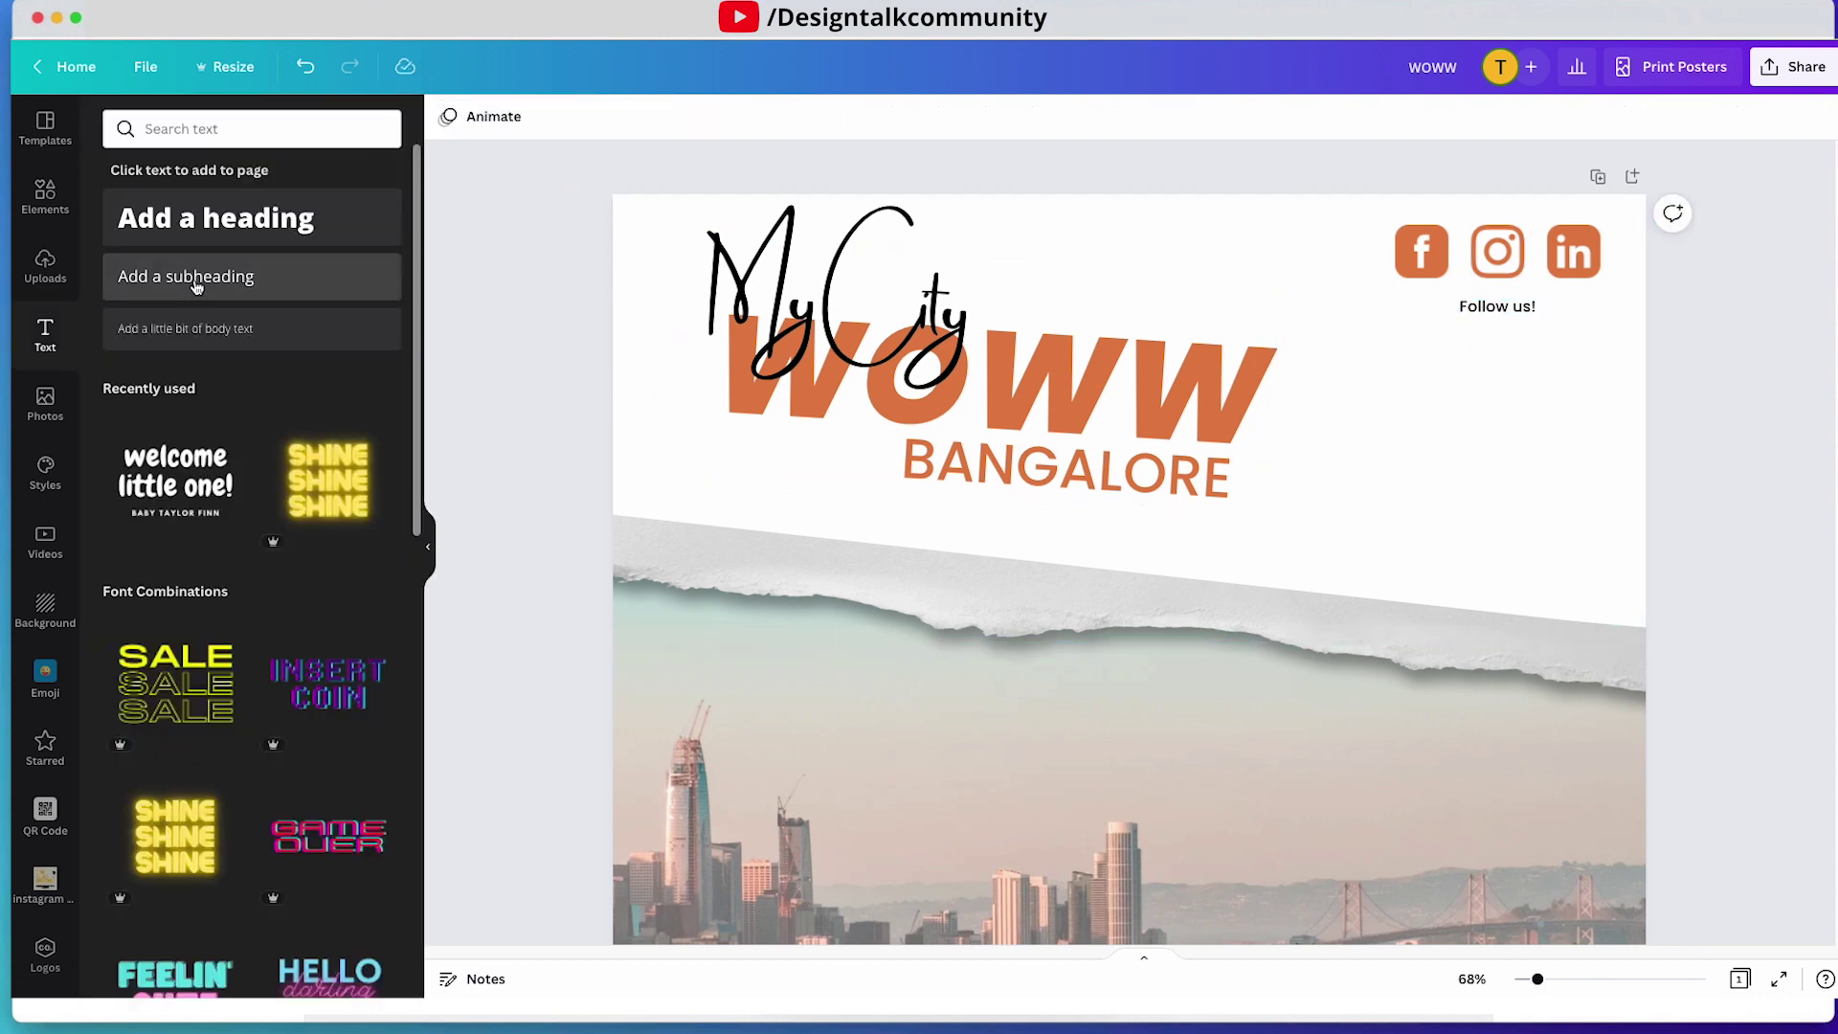
# - Add the "TALK TO US" contact details font combination to the poster and delete the stray extra heading
pyautogui.scroll(-10, 231, 382)
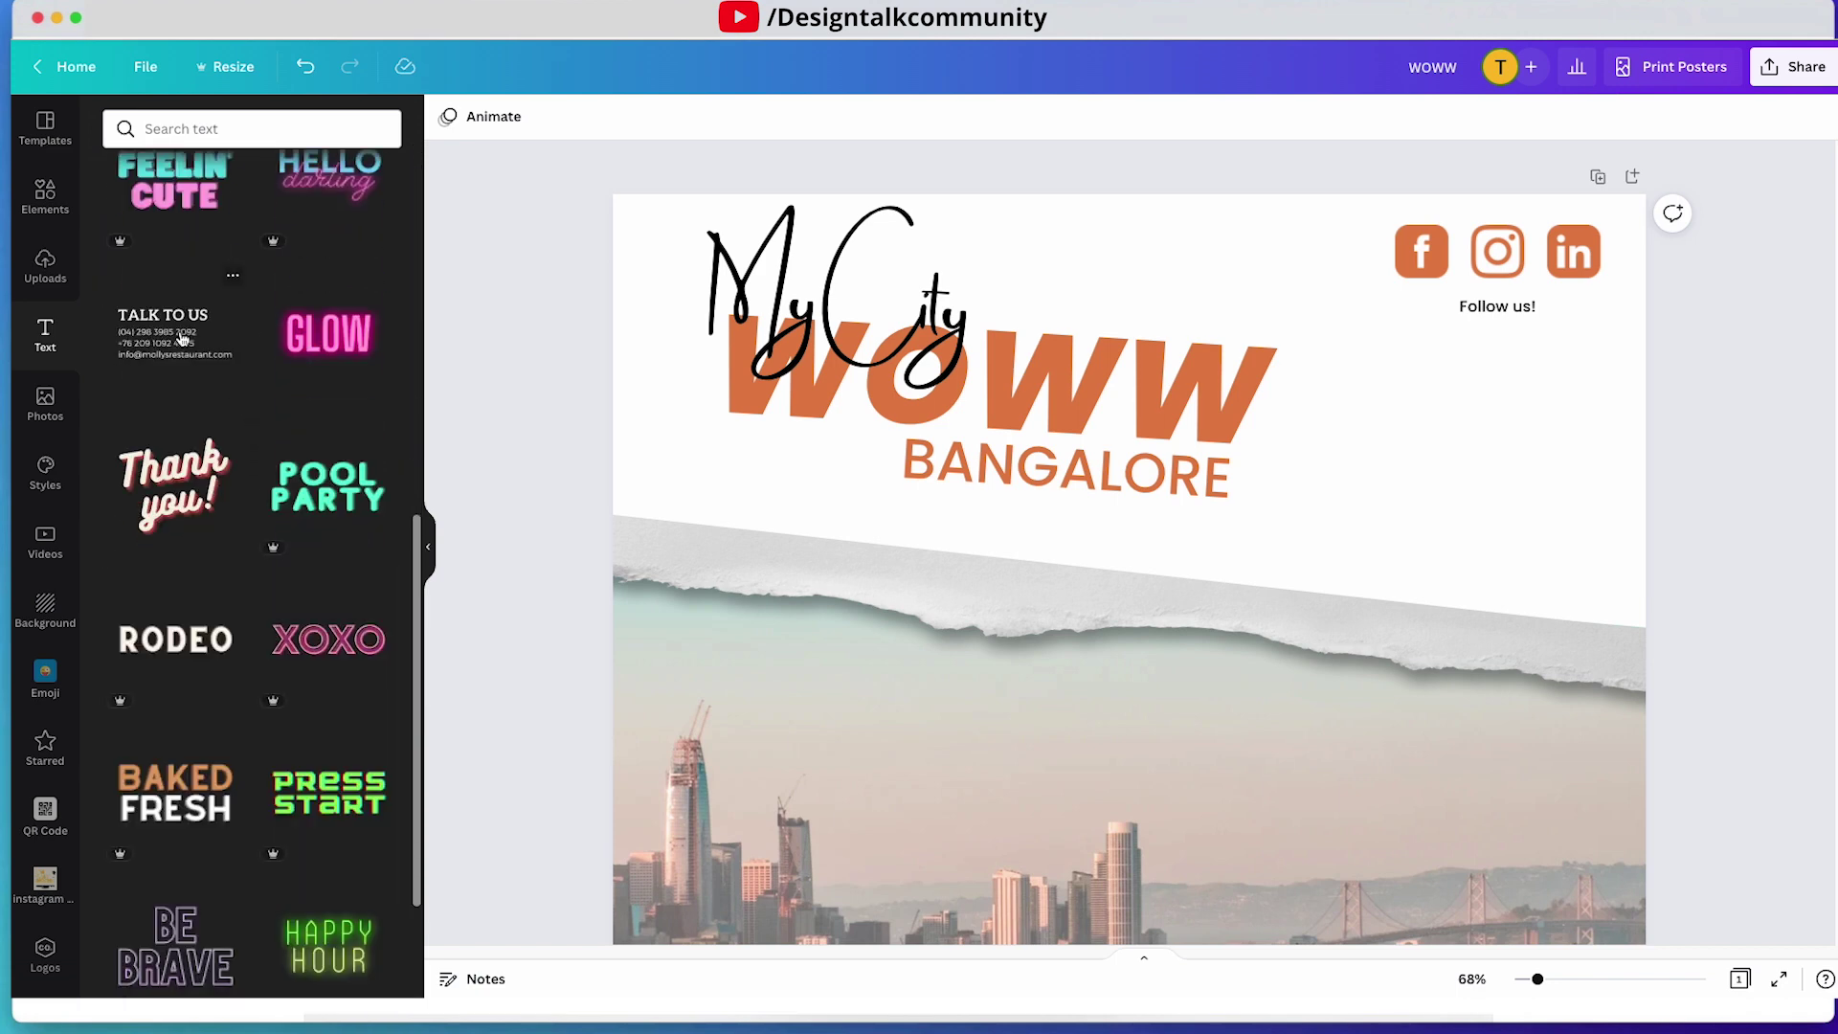
pyautogui.scroll(-6, 217, 377)
pyautogui.scroll(7, 217, 377)
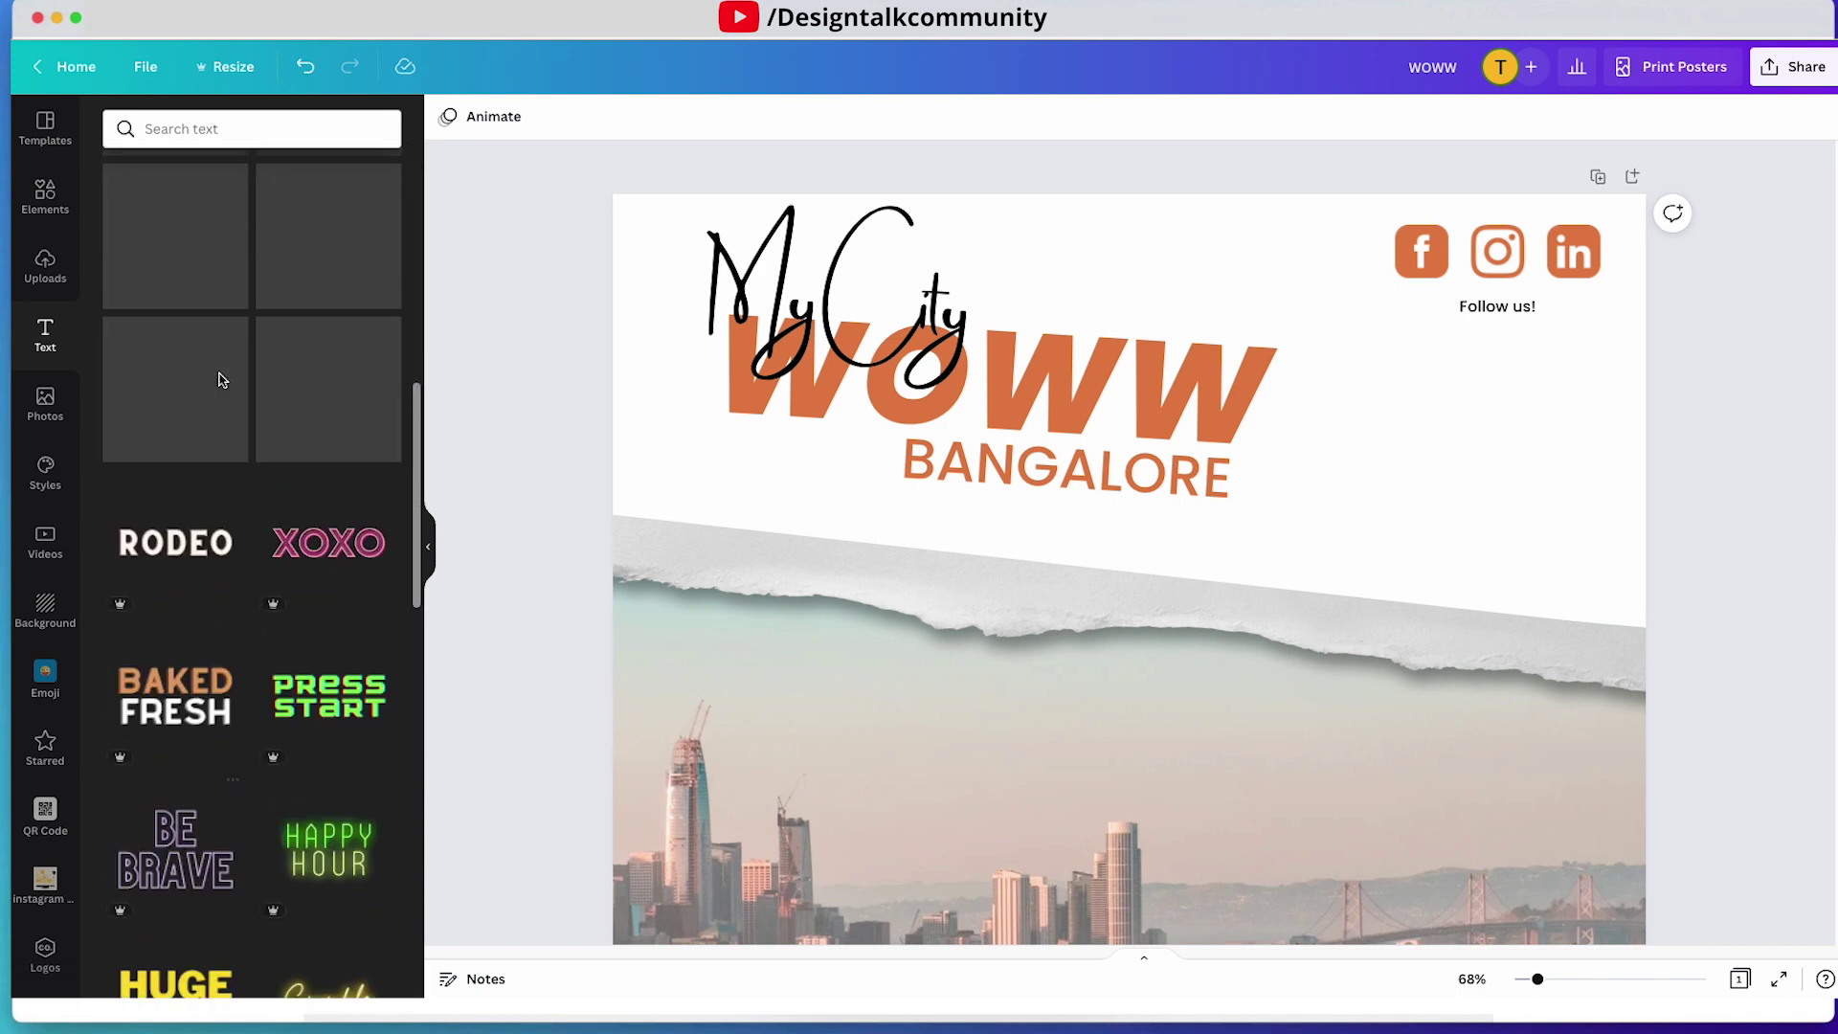
pyautogui.scroll(10, 219, 380)
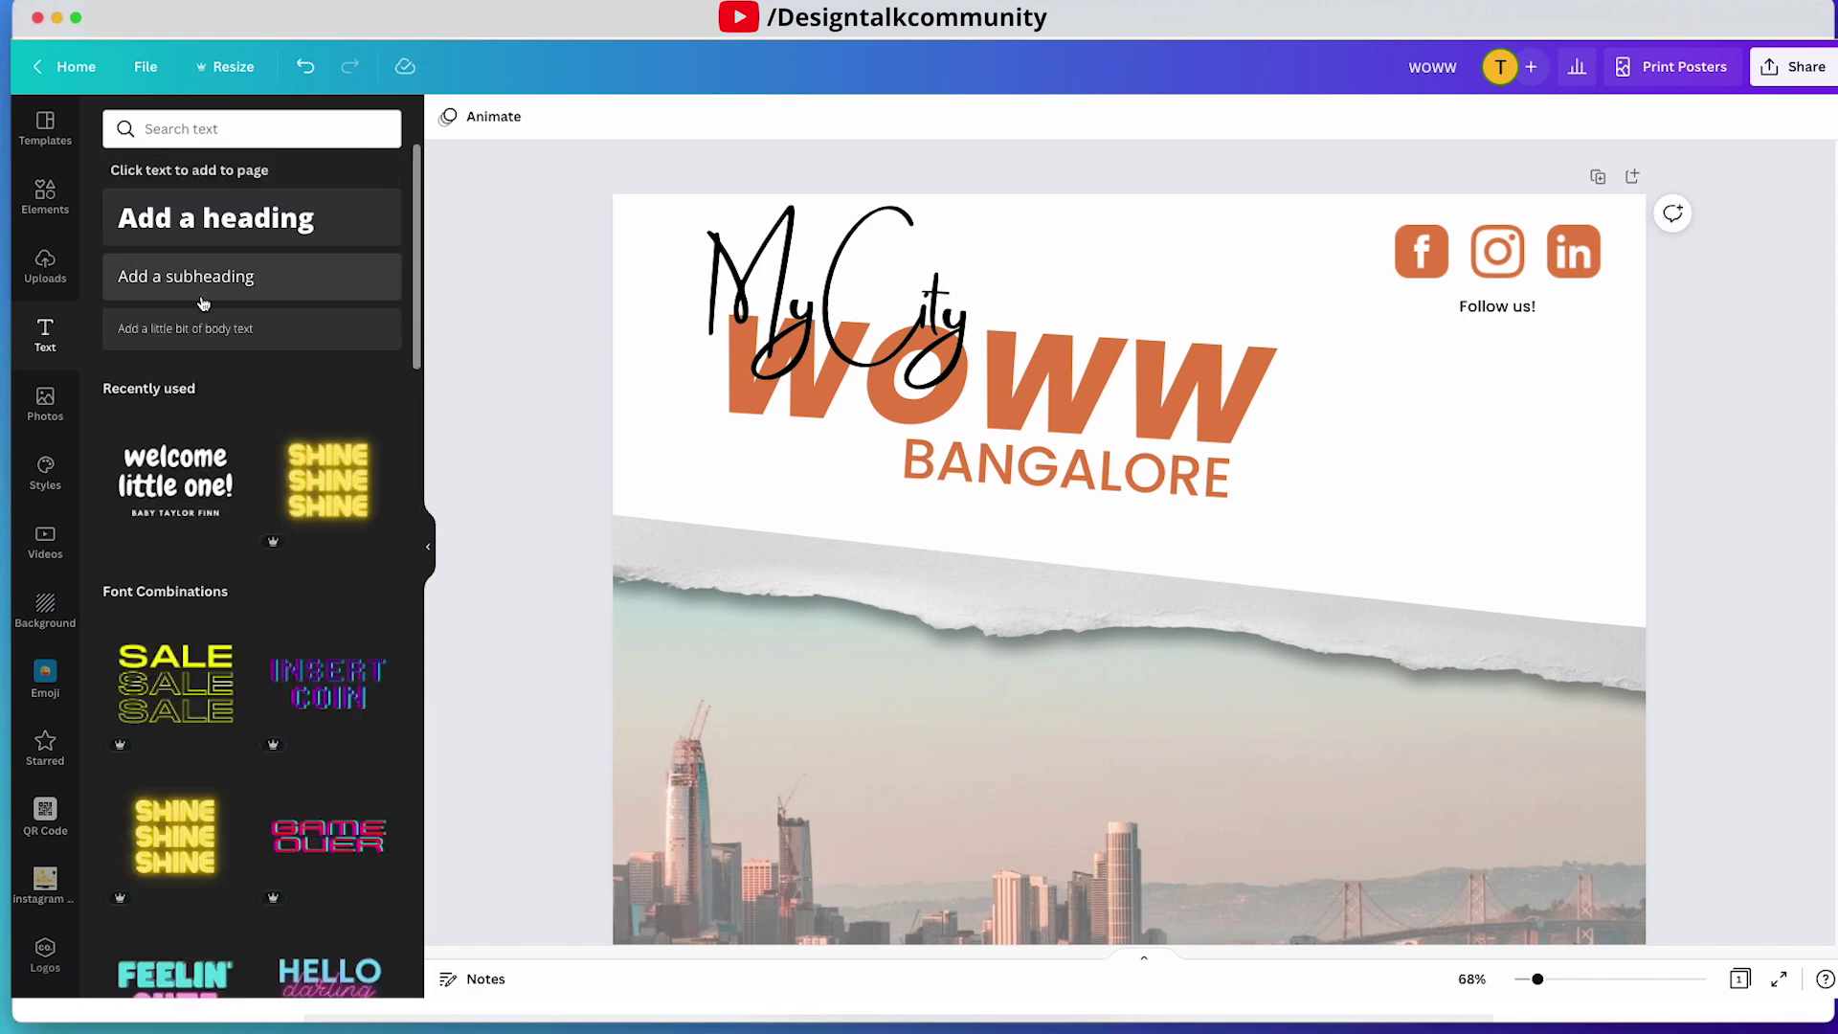
pyautogui.scroll(-5, 204, 297)
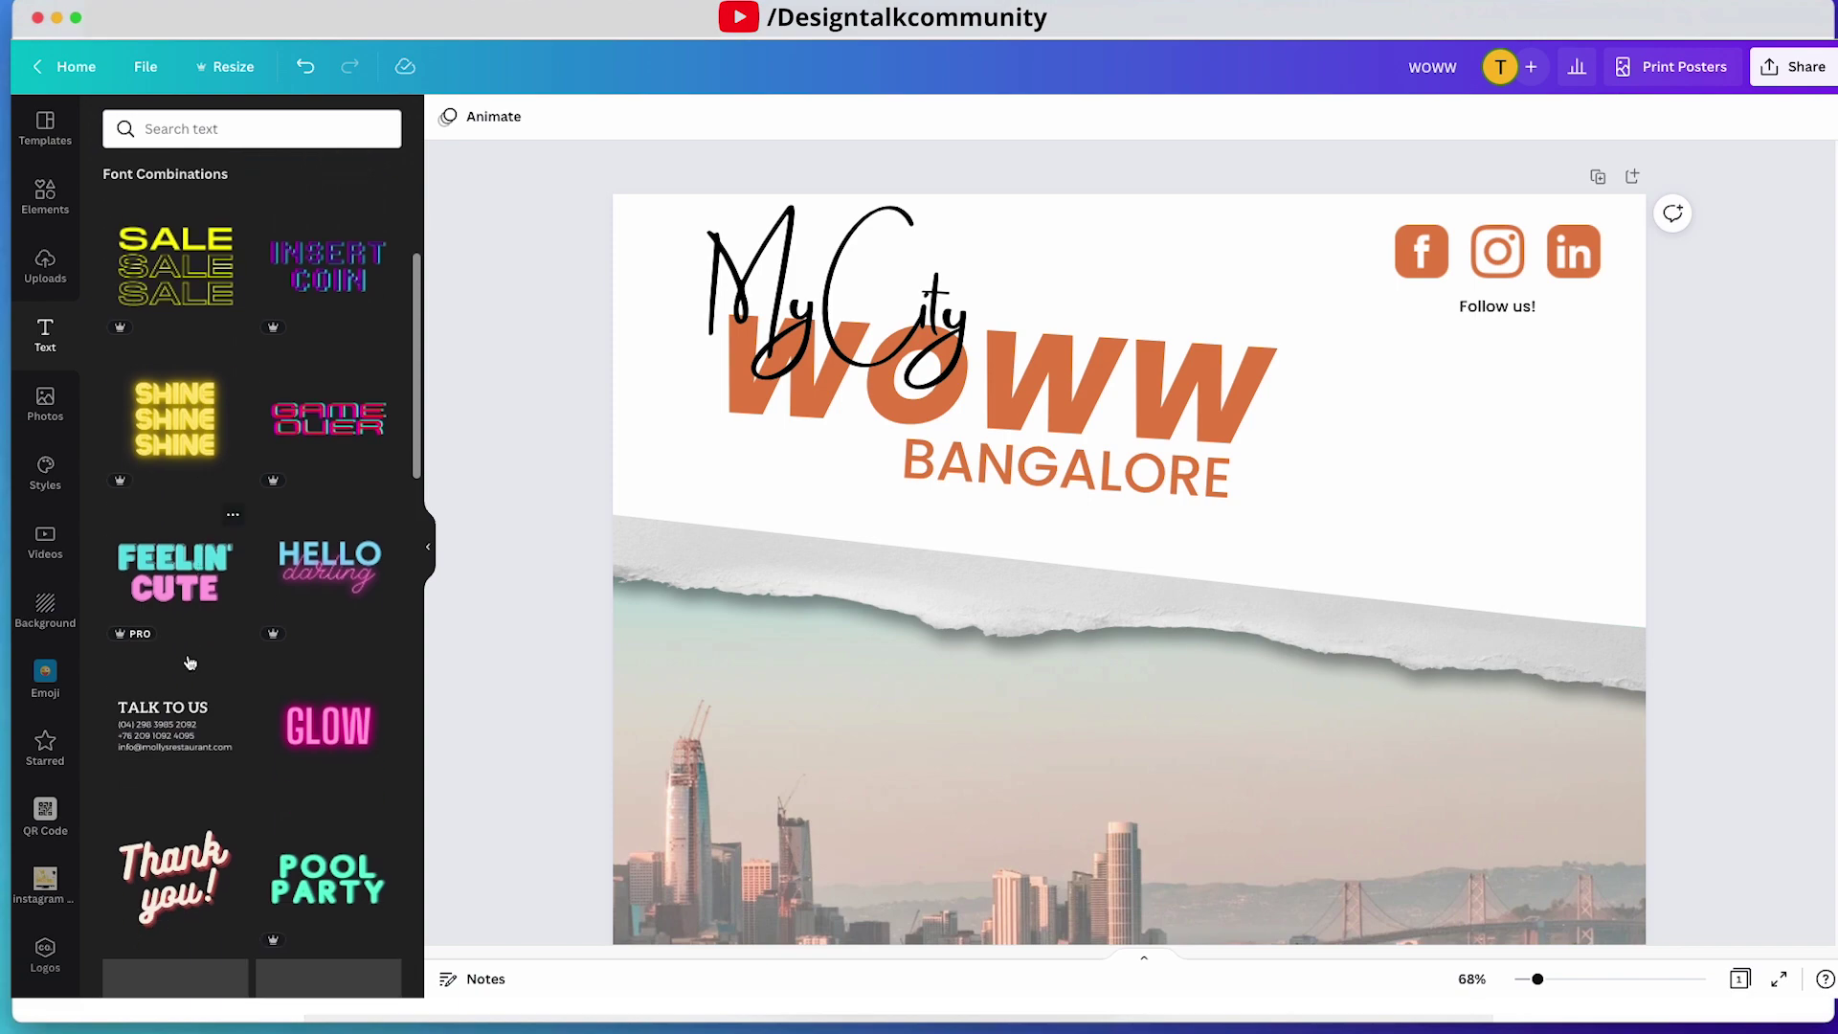
pyautogui.scroll(-10, 1087, 645)
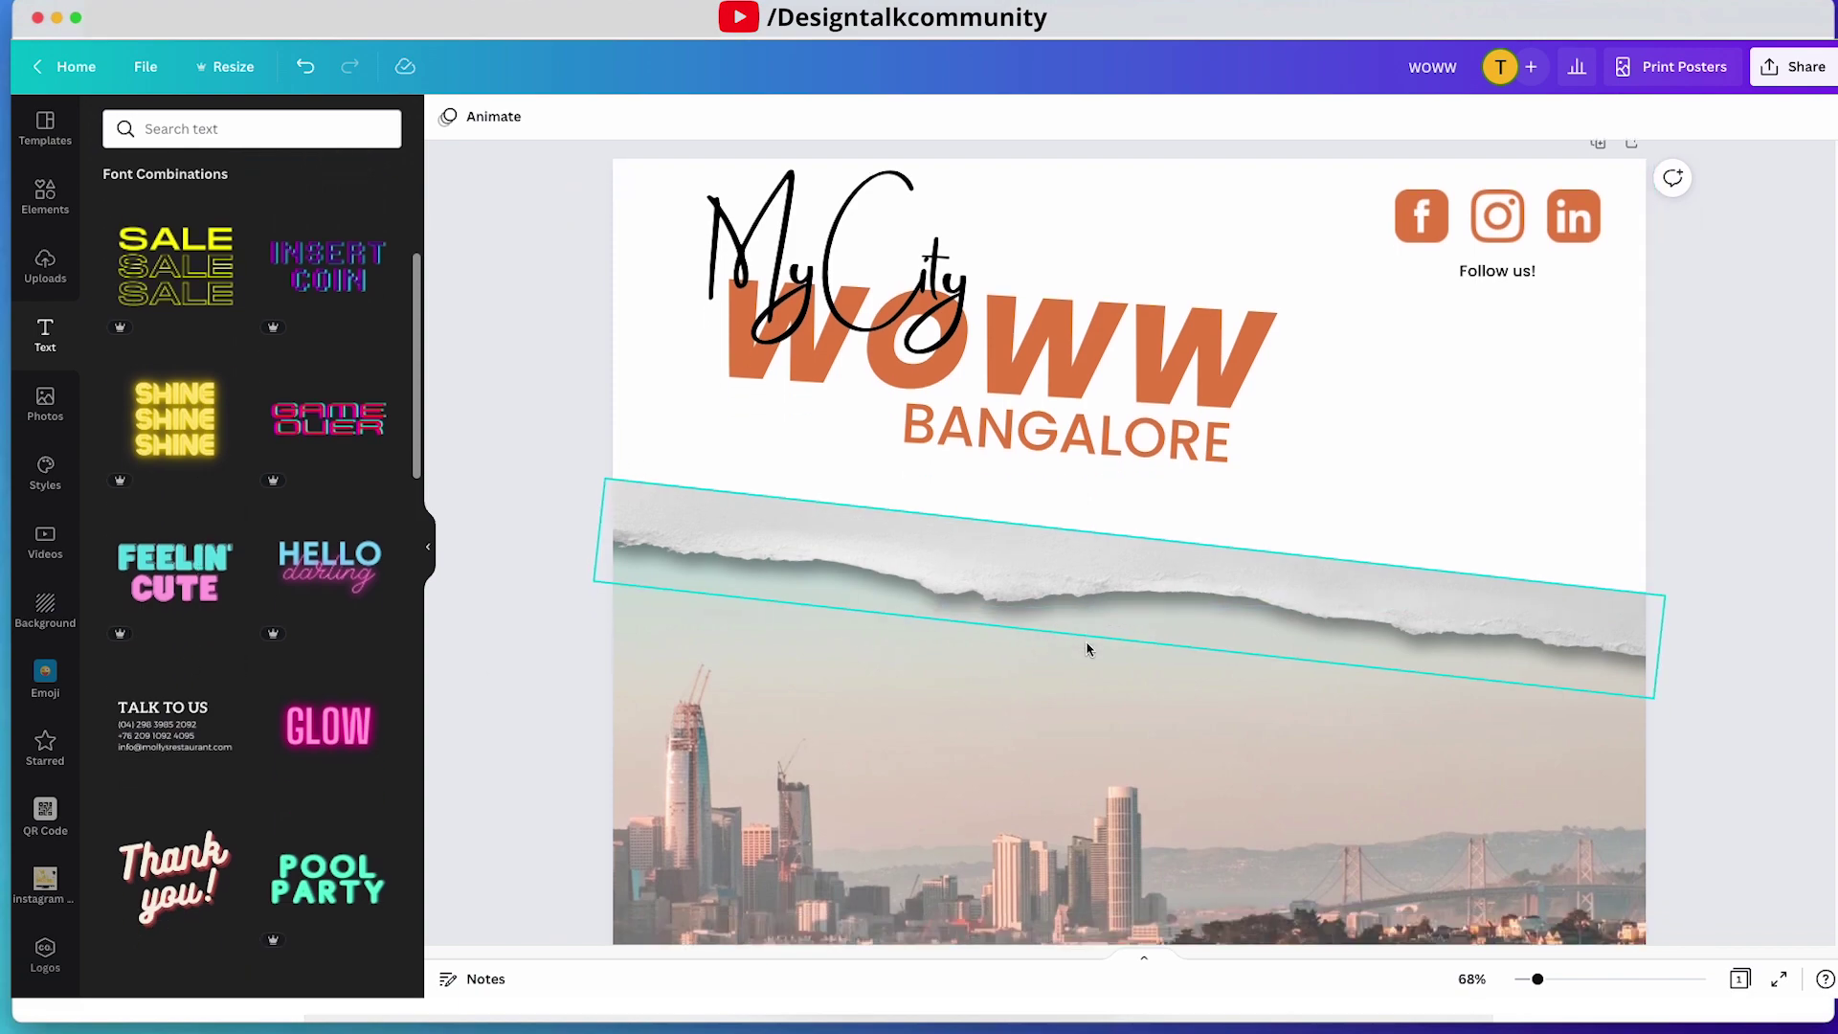
pyautogui.scroll(10, 1087, 645)
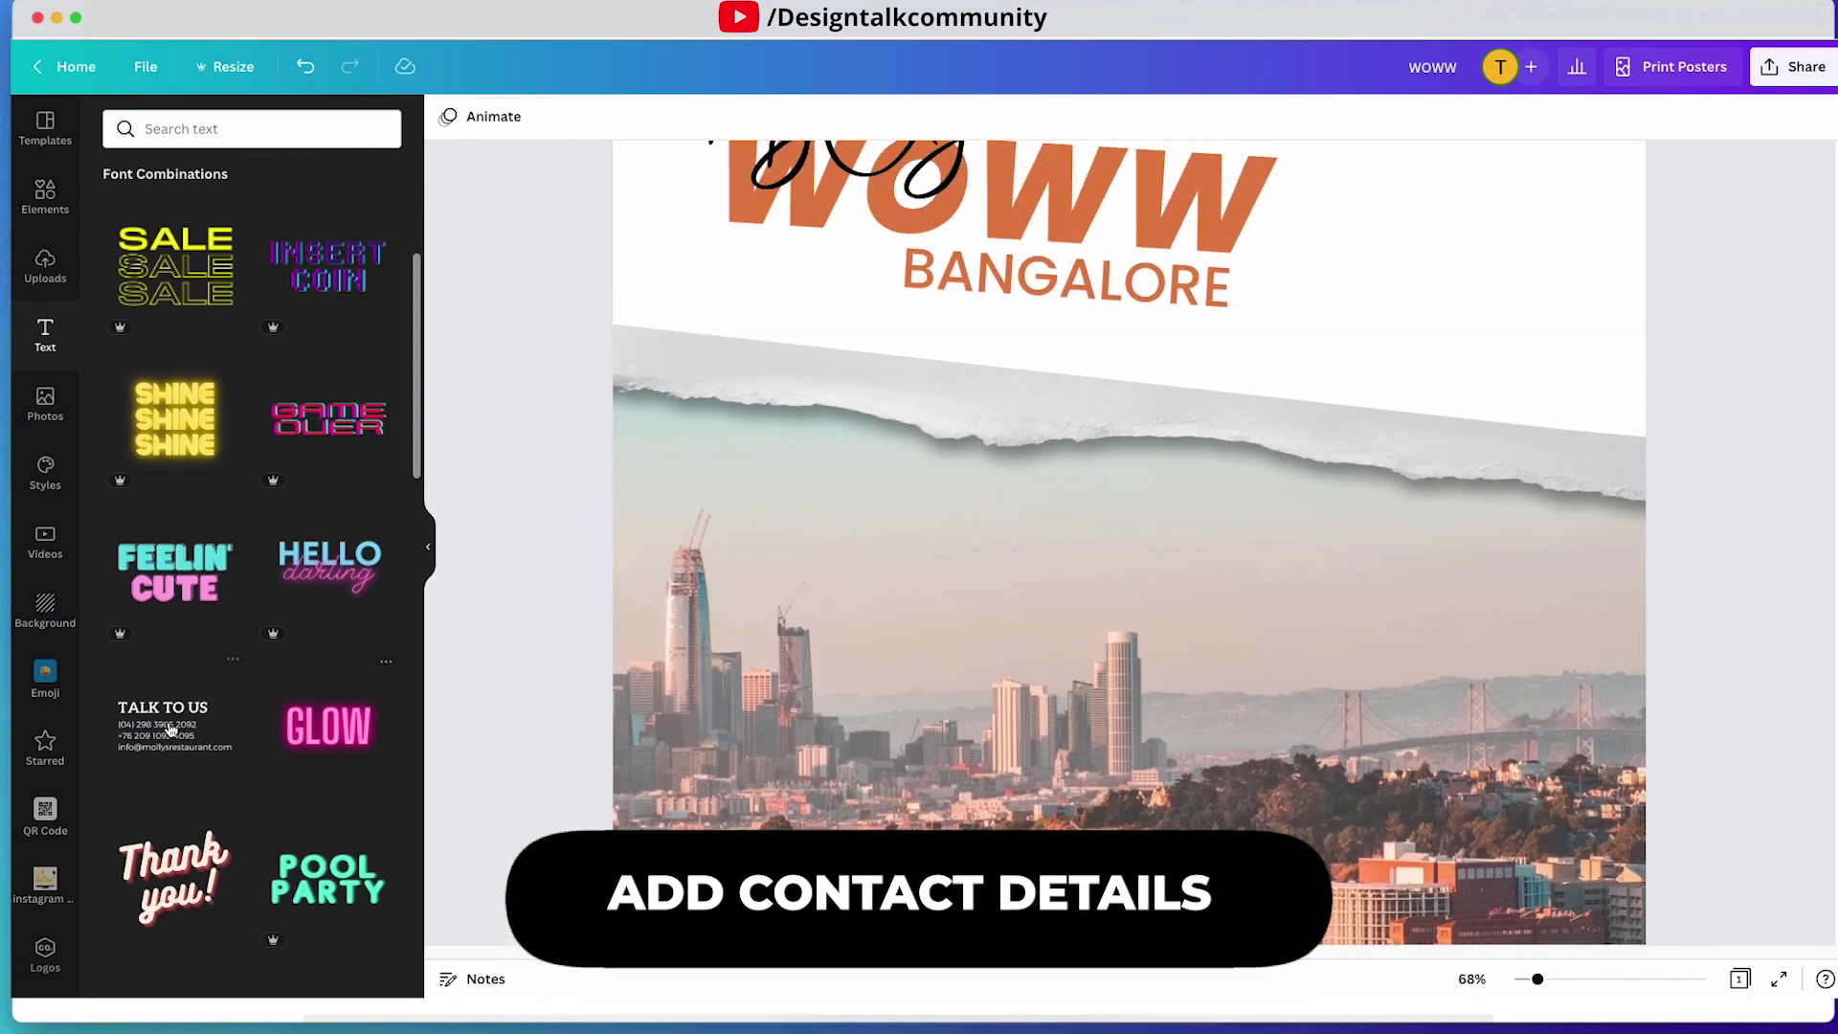
pyautogui.click(181, 723)
pyautogui.moveTo(1029, 735); pyautogui.dragTo(1374, 484)
pyautogui.press('Delete')
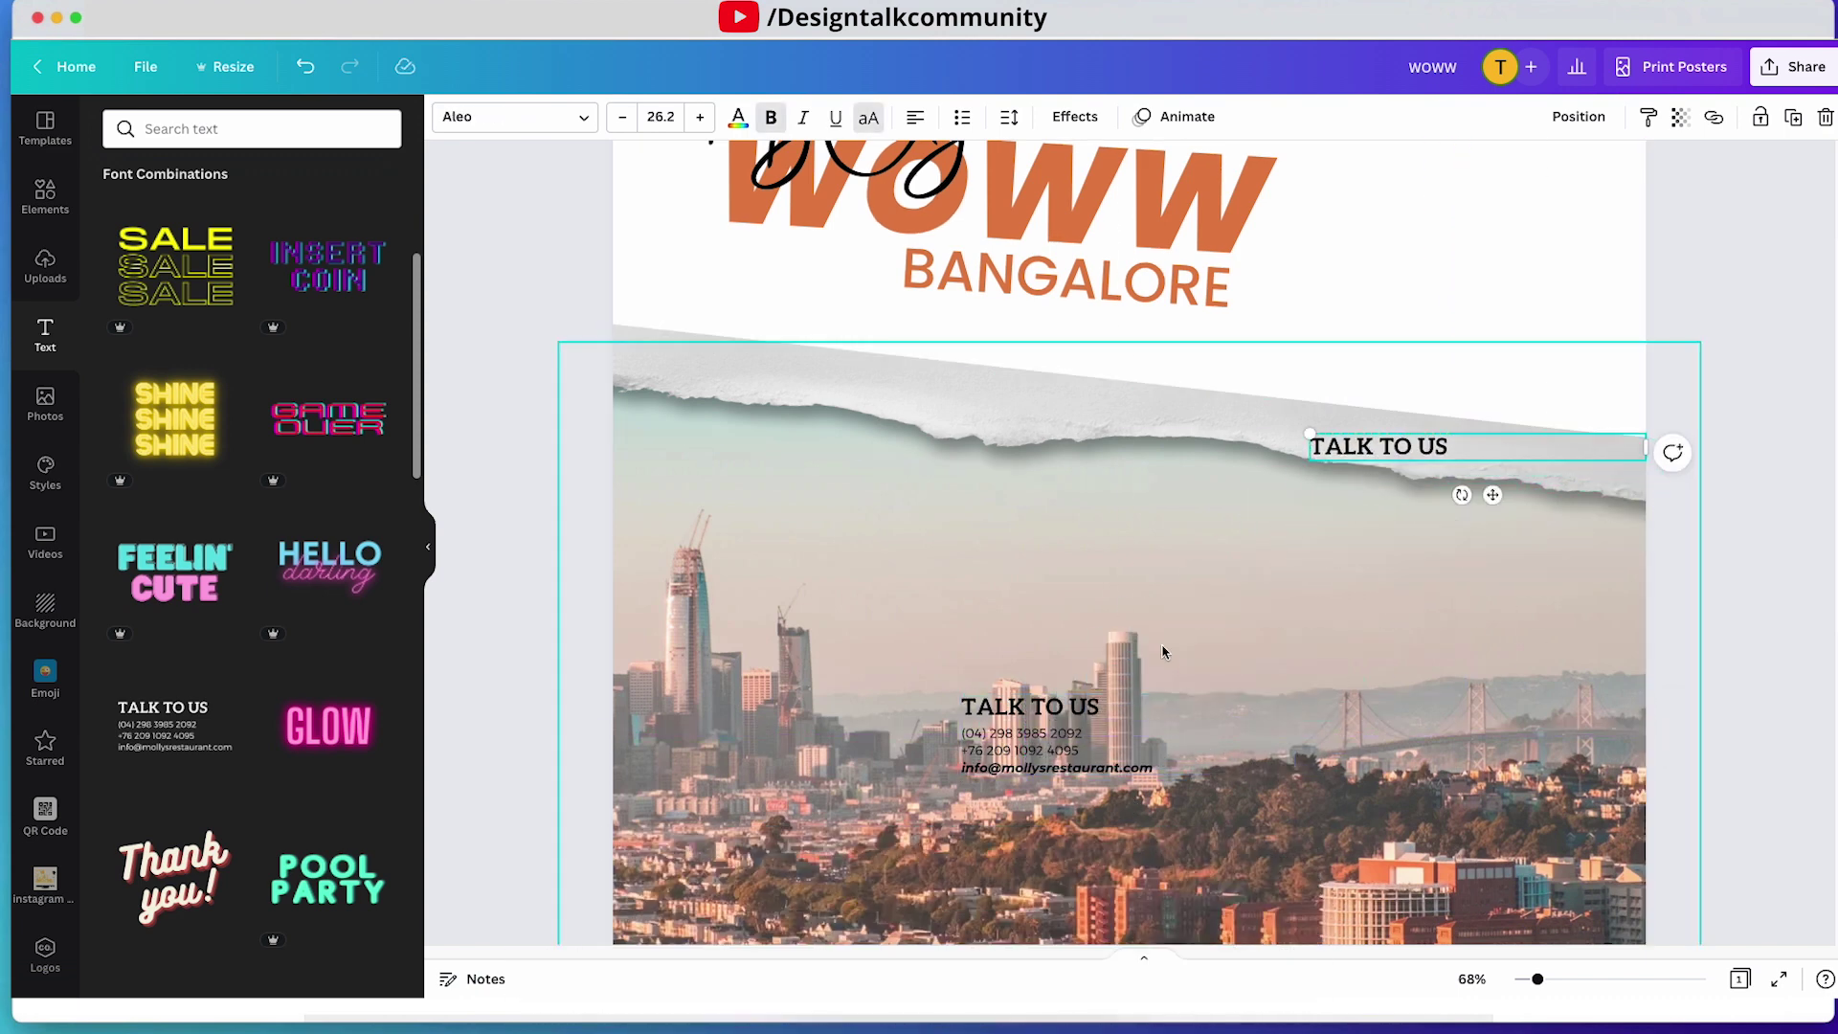
pyautogui.press('Delete')
# - Move the "TALK TO US" contact block into the white header below the "Follow us!" text, narrow its text box and enlarge it
pyautogui.moveTo(1033, 713); pyautogui.dragTo(1406, 221)
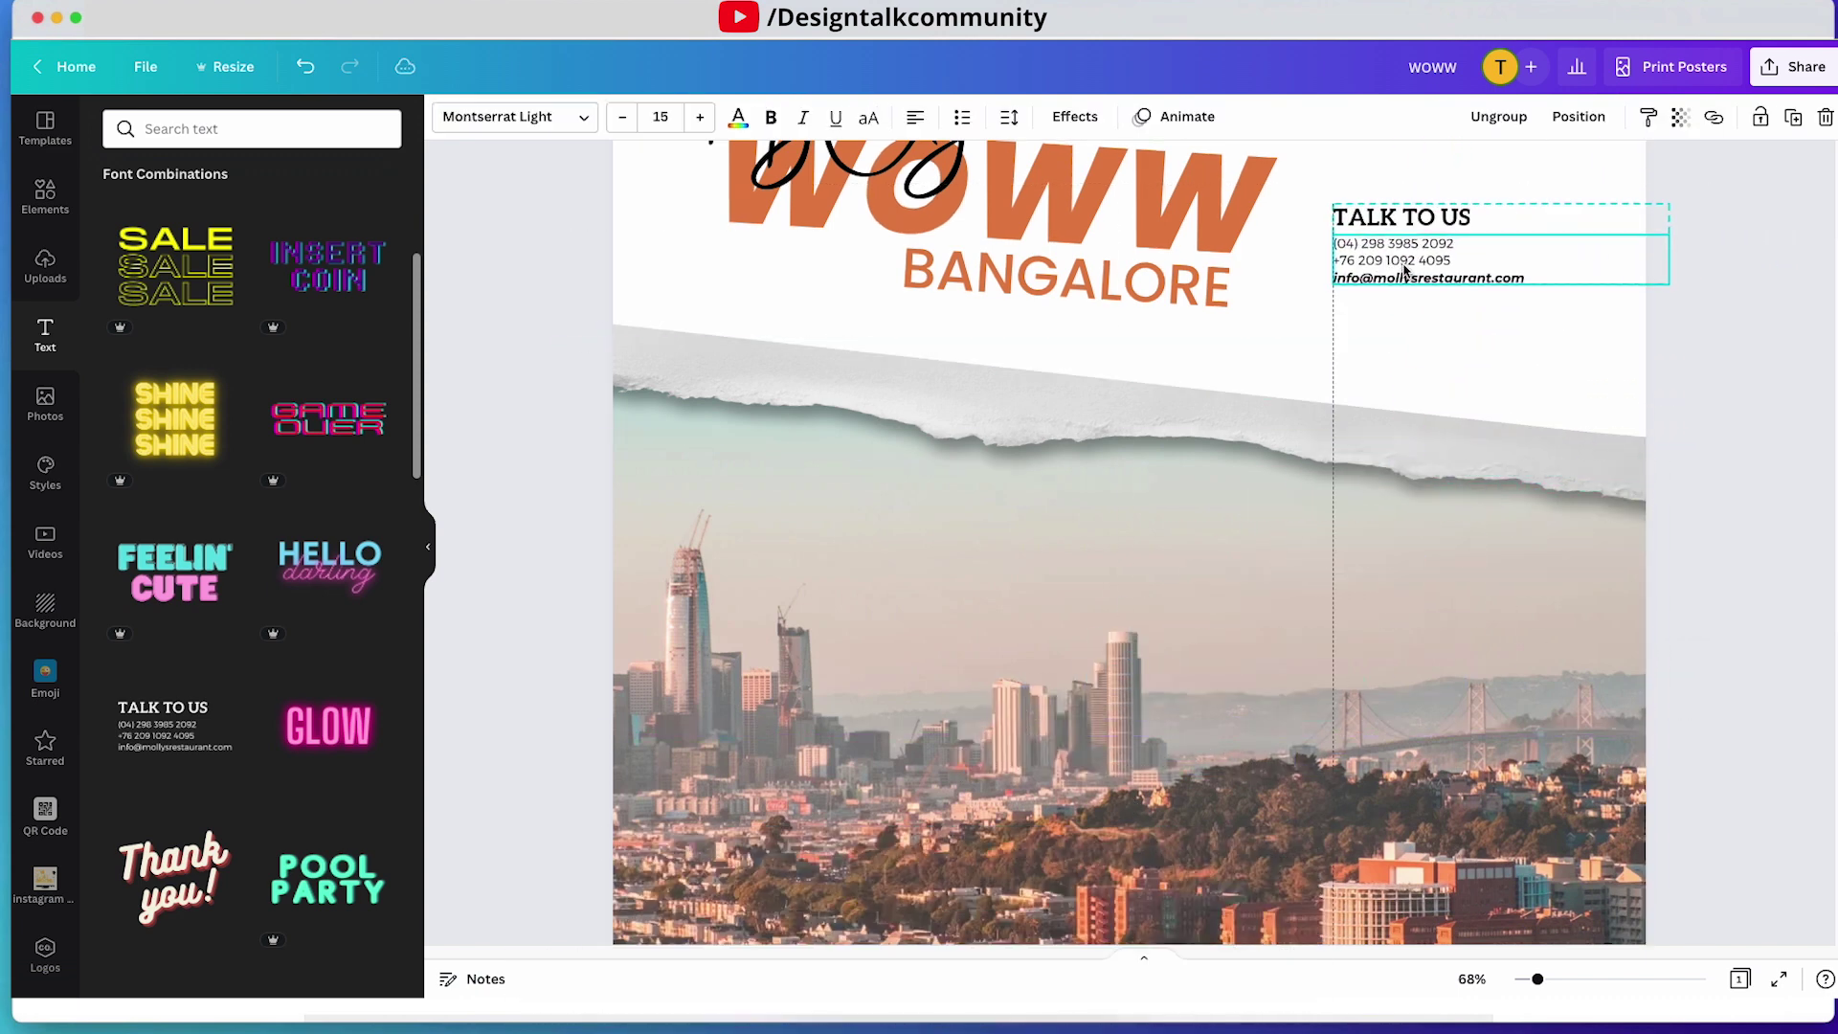
pyautogui.scroll(3, 1401, 302)
pyautogui.scroll(1, 1400, 301)
pyautogui.moveTo(1404, 453); pyautogui.dragTo(1389, 456)
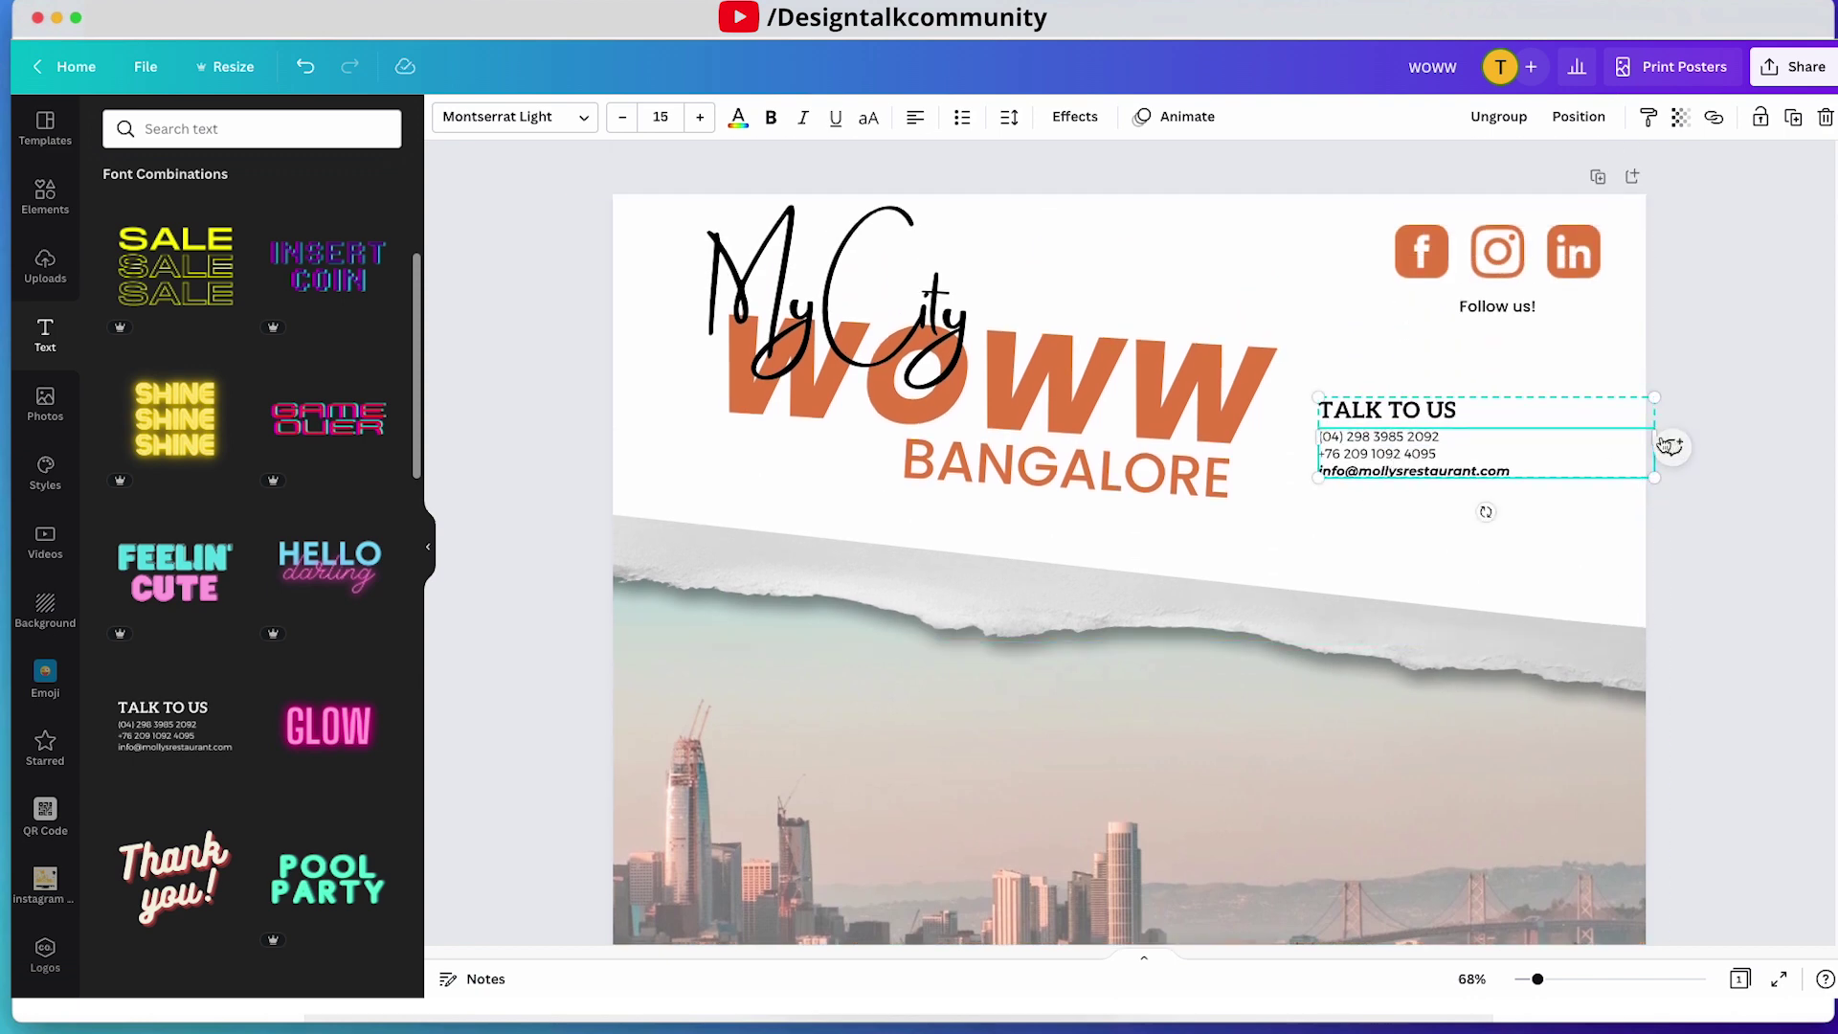
pyautogui.moveTo(1652, 434); pyautogui.dragTo(1470, 504)
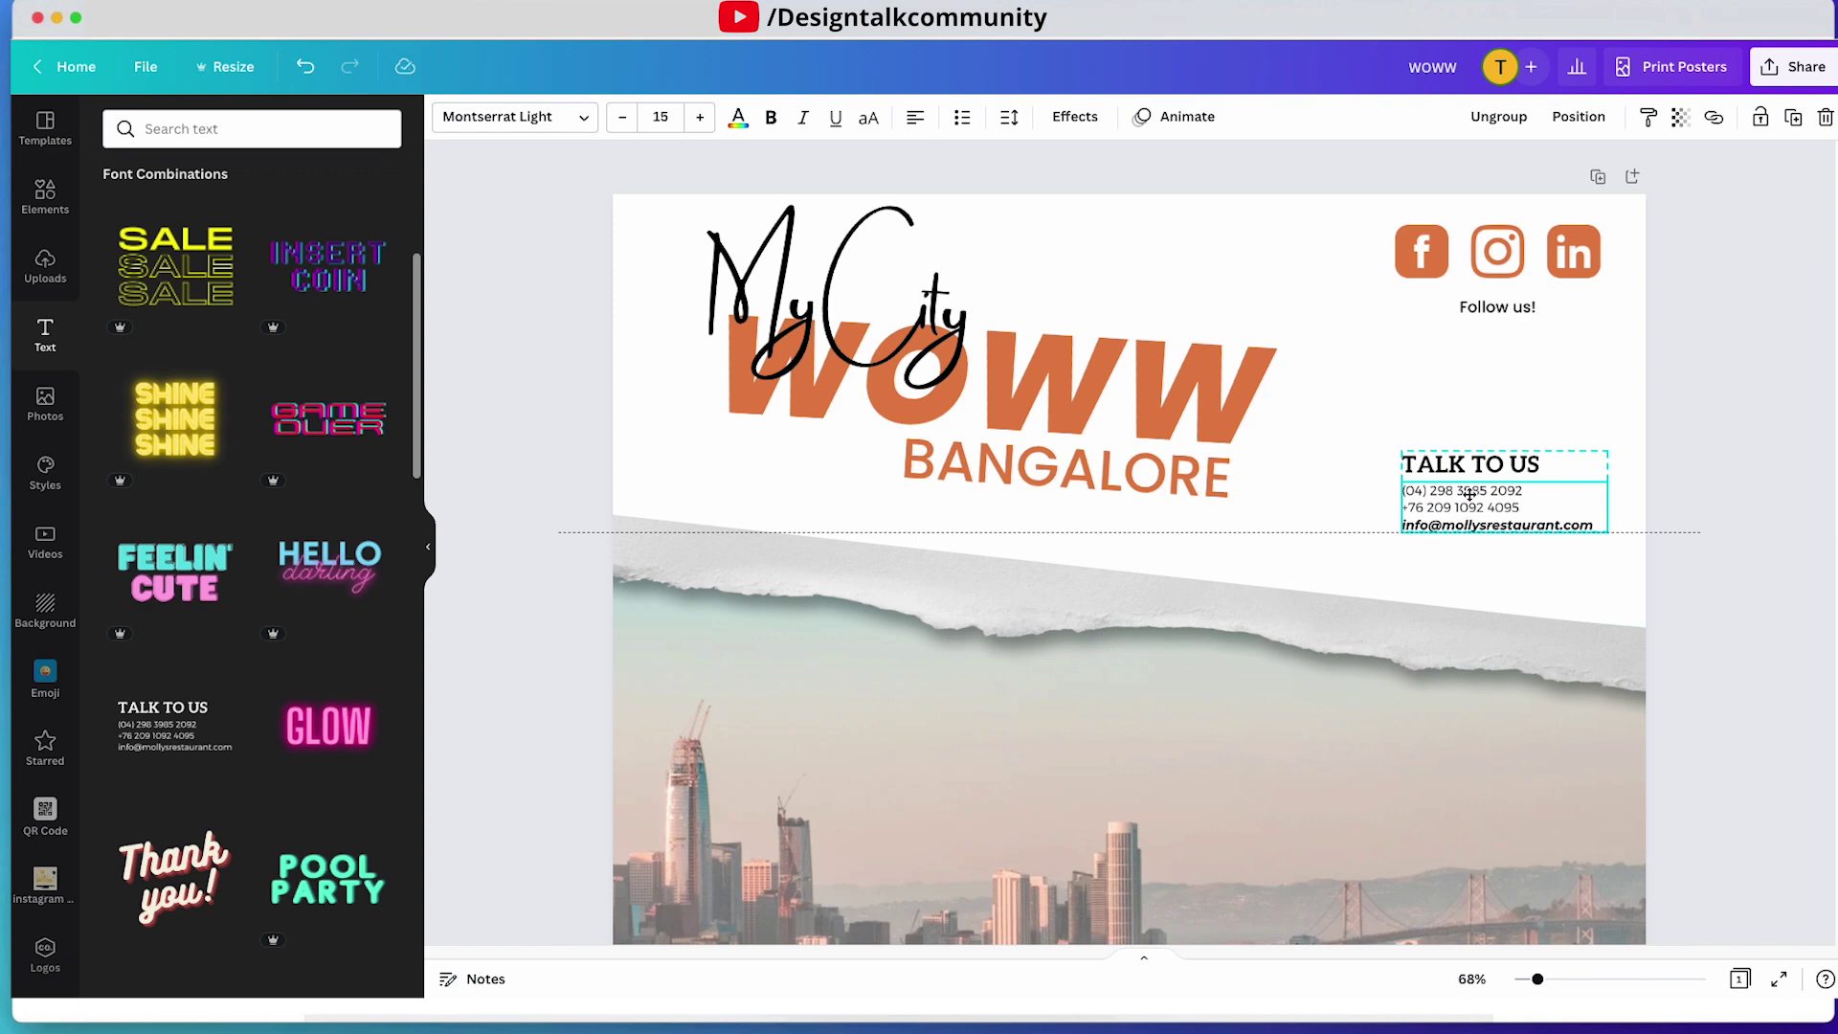
pyautogui.moveTo(1401, 445); pyautogui.dragTo(1335, 383)
pyautogui.click(1379, 382)
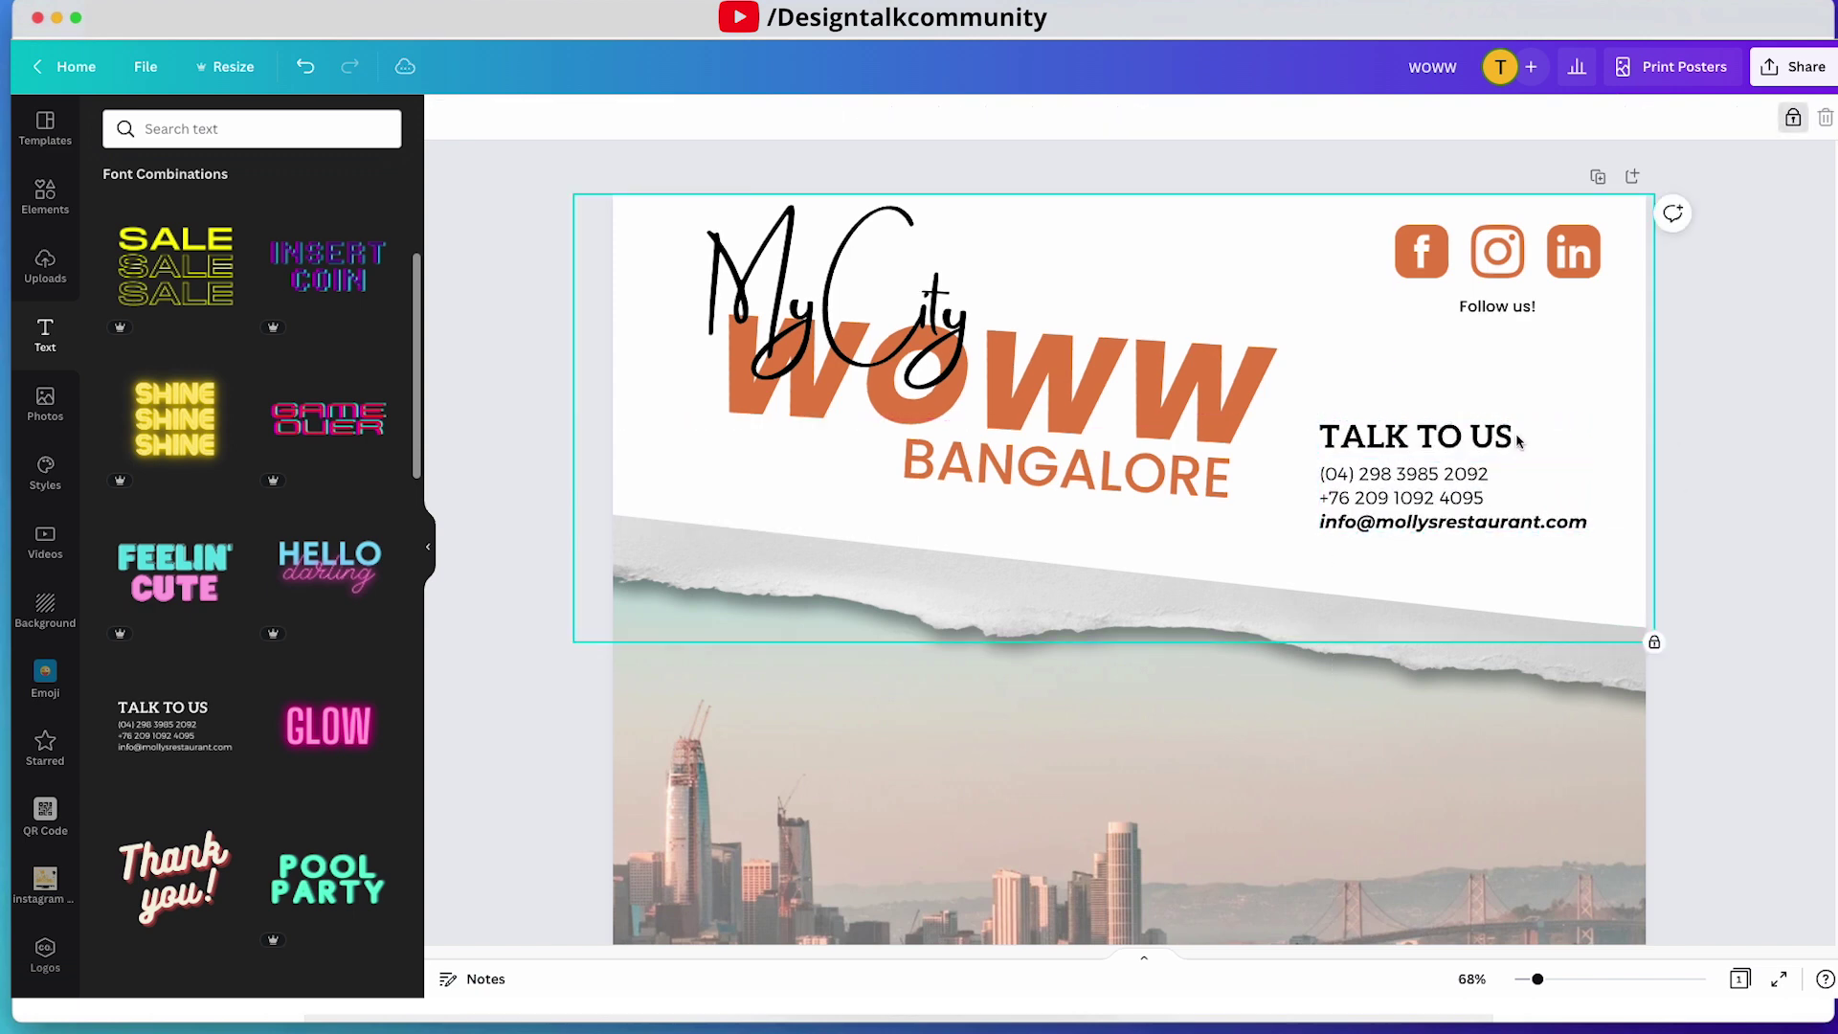
# - Set the contact lines to Poppins Medium and change the "TALK TO US" heading to a Poppins font
pyautogui.click(1479, 483)
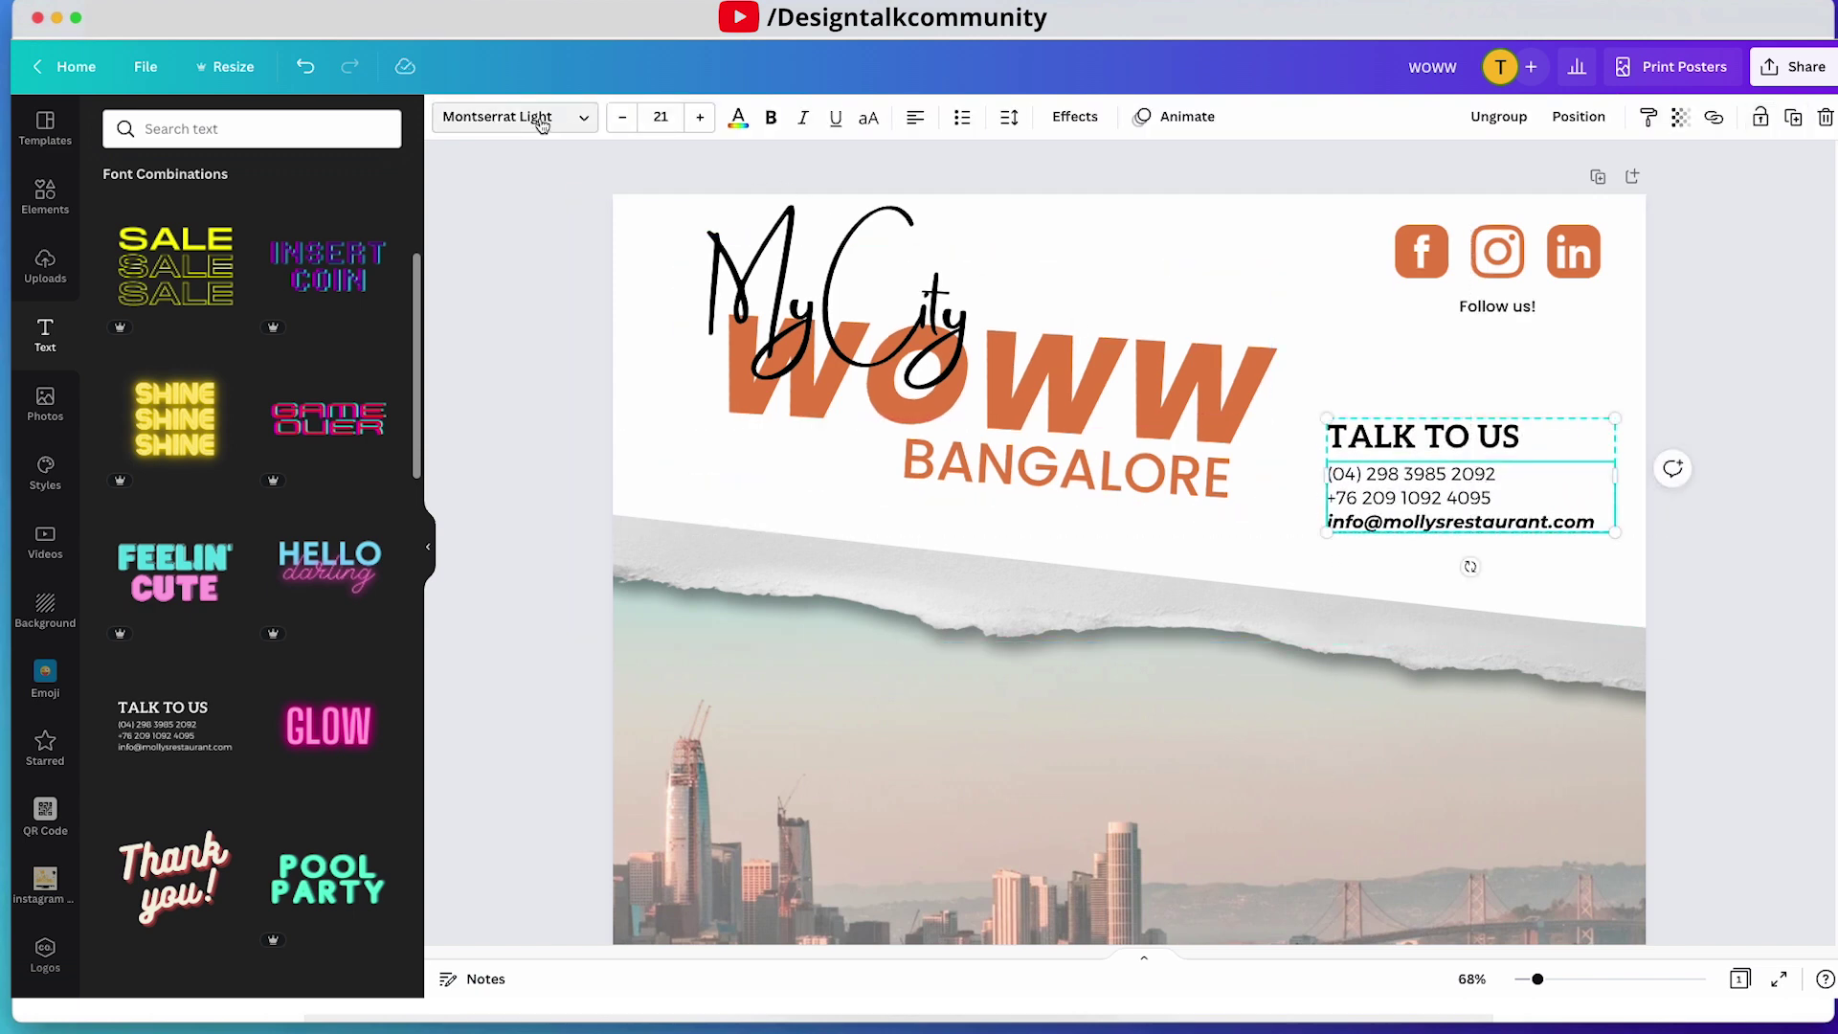
pyautogui.click(534, 118)
pyautogui.write('popp')
pyautogui.click(238, 297)
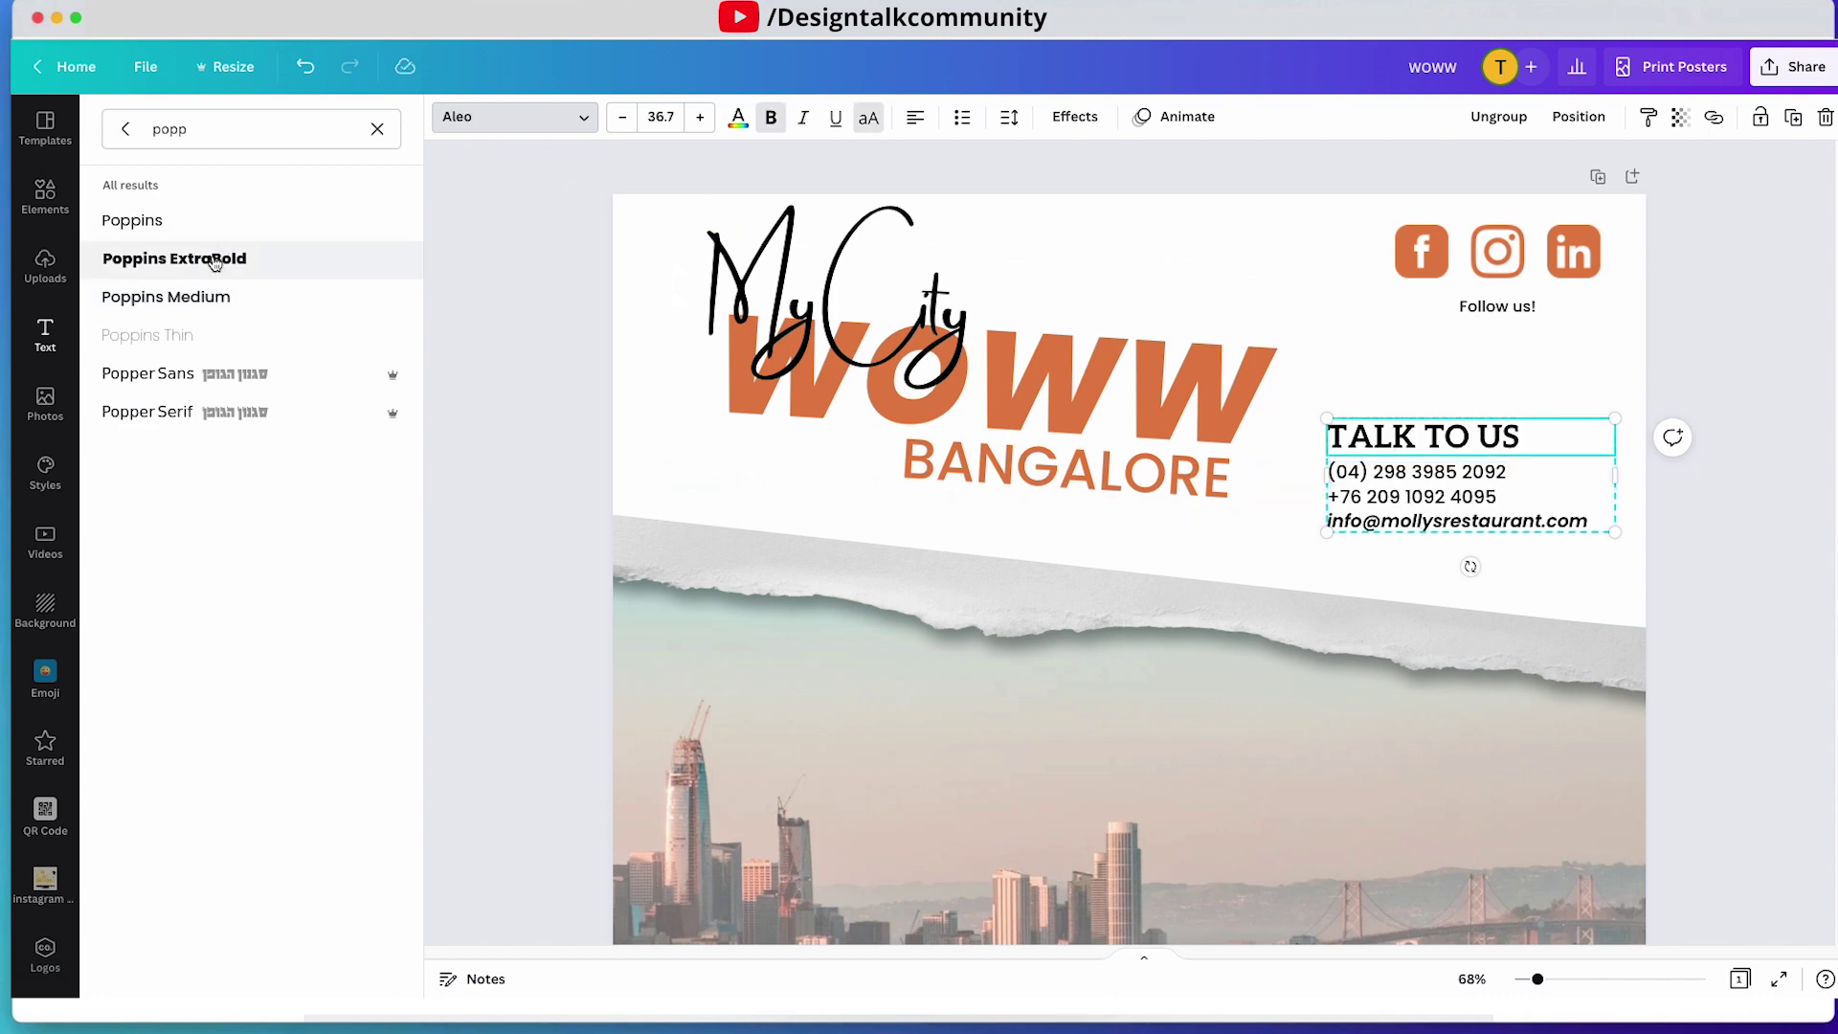
pyautogui.click(520, 300)
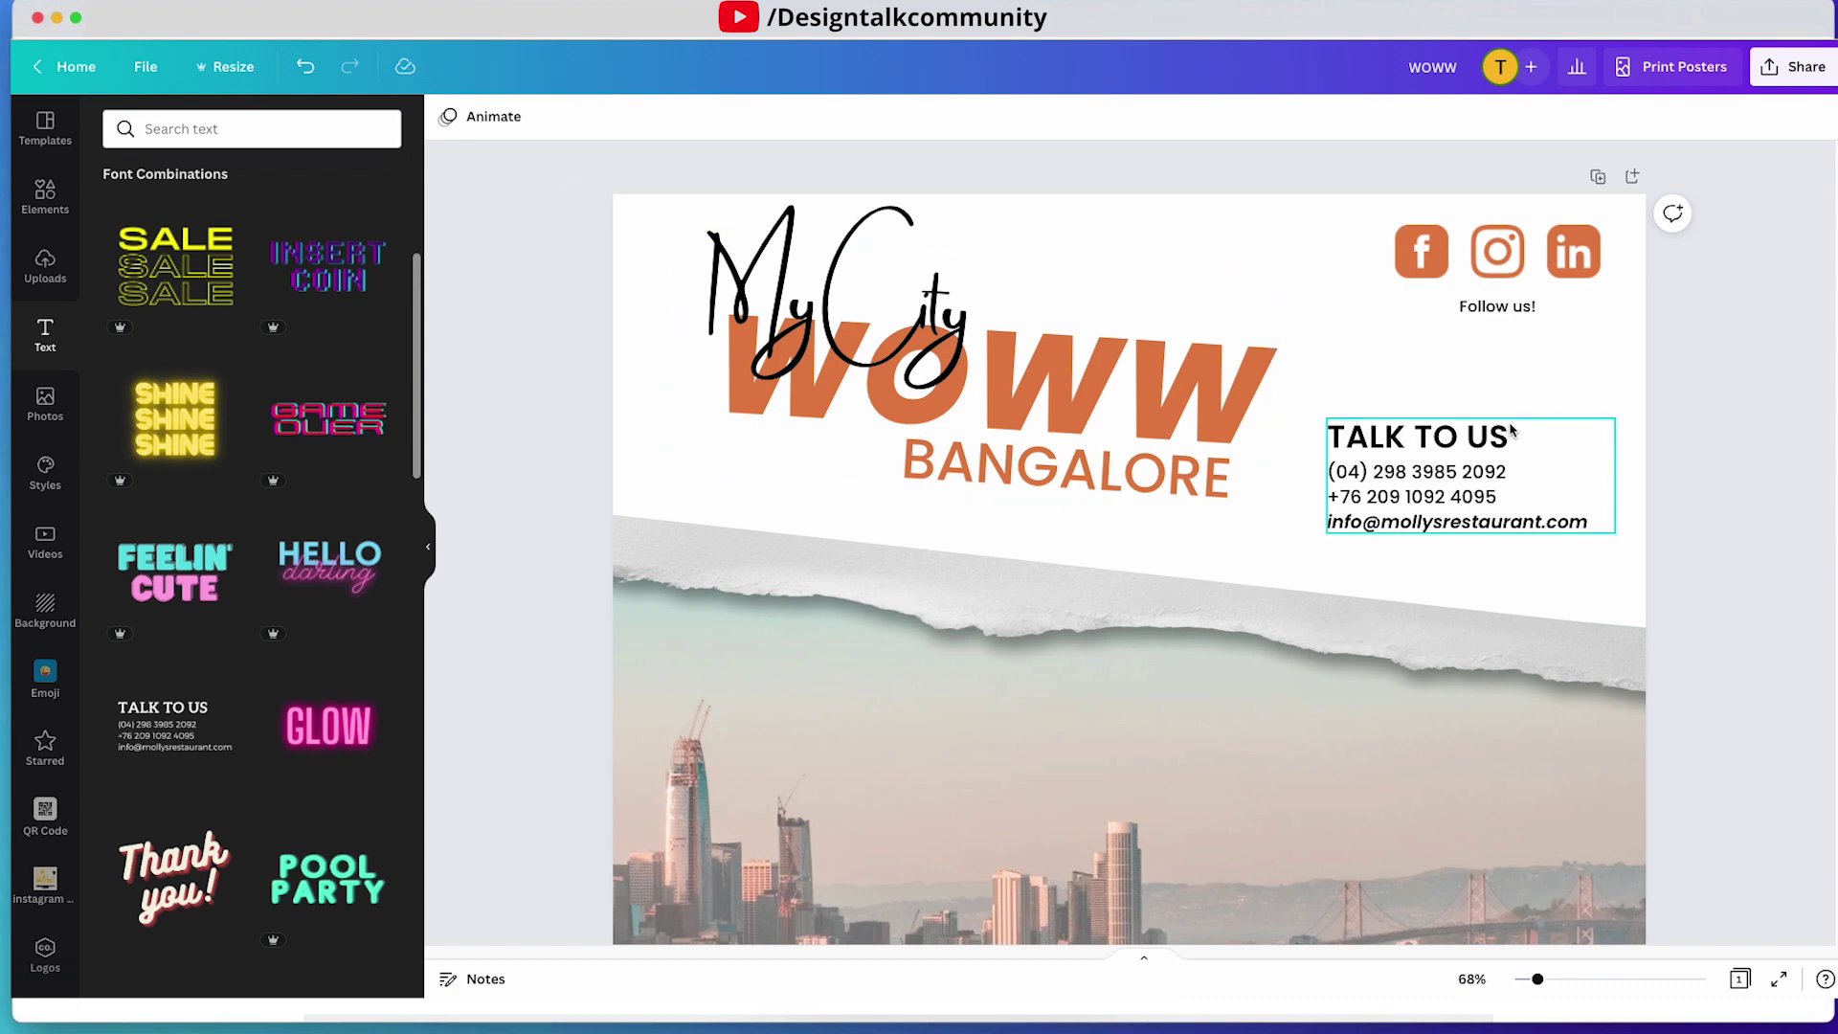
# - Fit the whole poster in view to check the overall layout
pyautogui.click(1471, 980)
pyautogui.click(1464, 886)
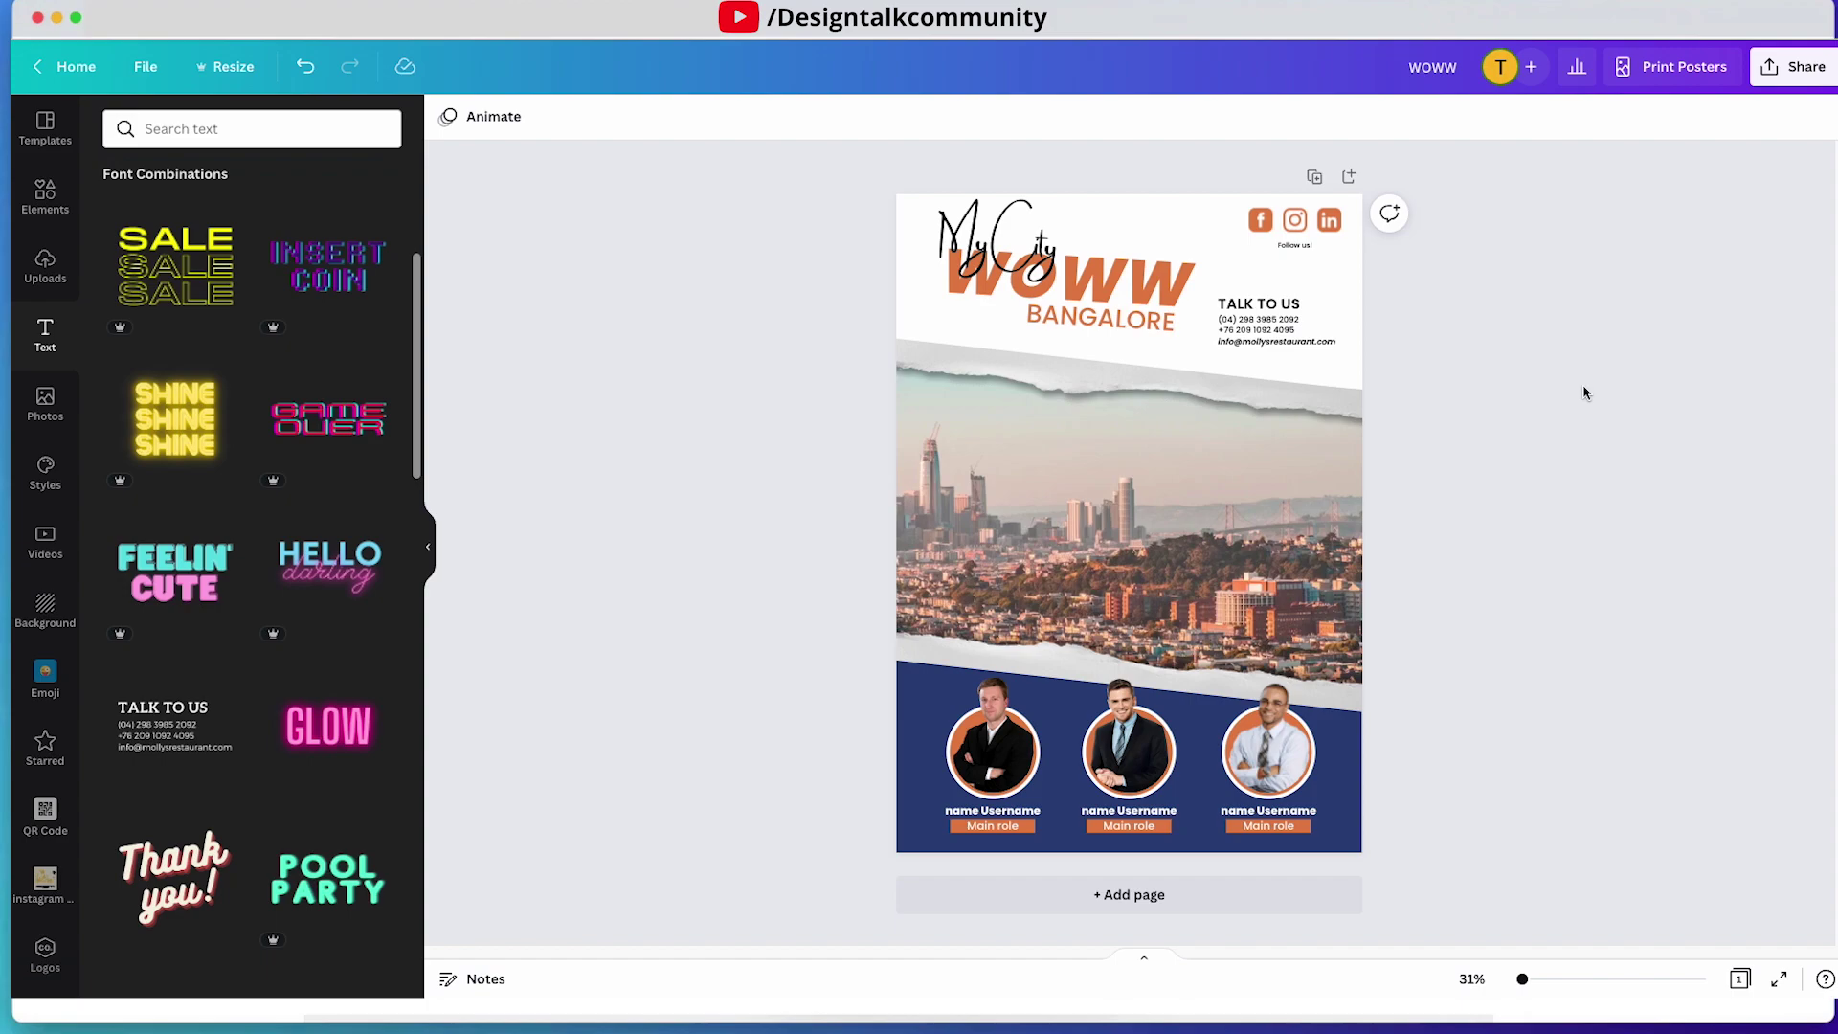